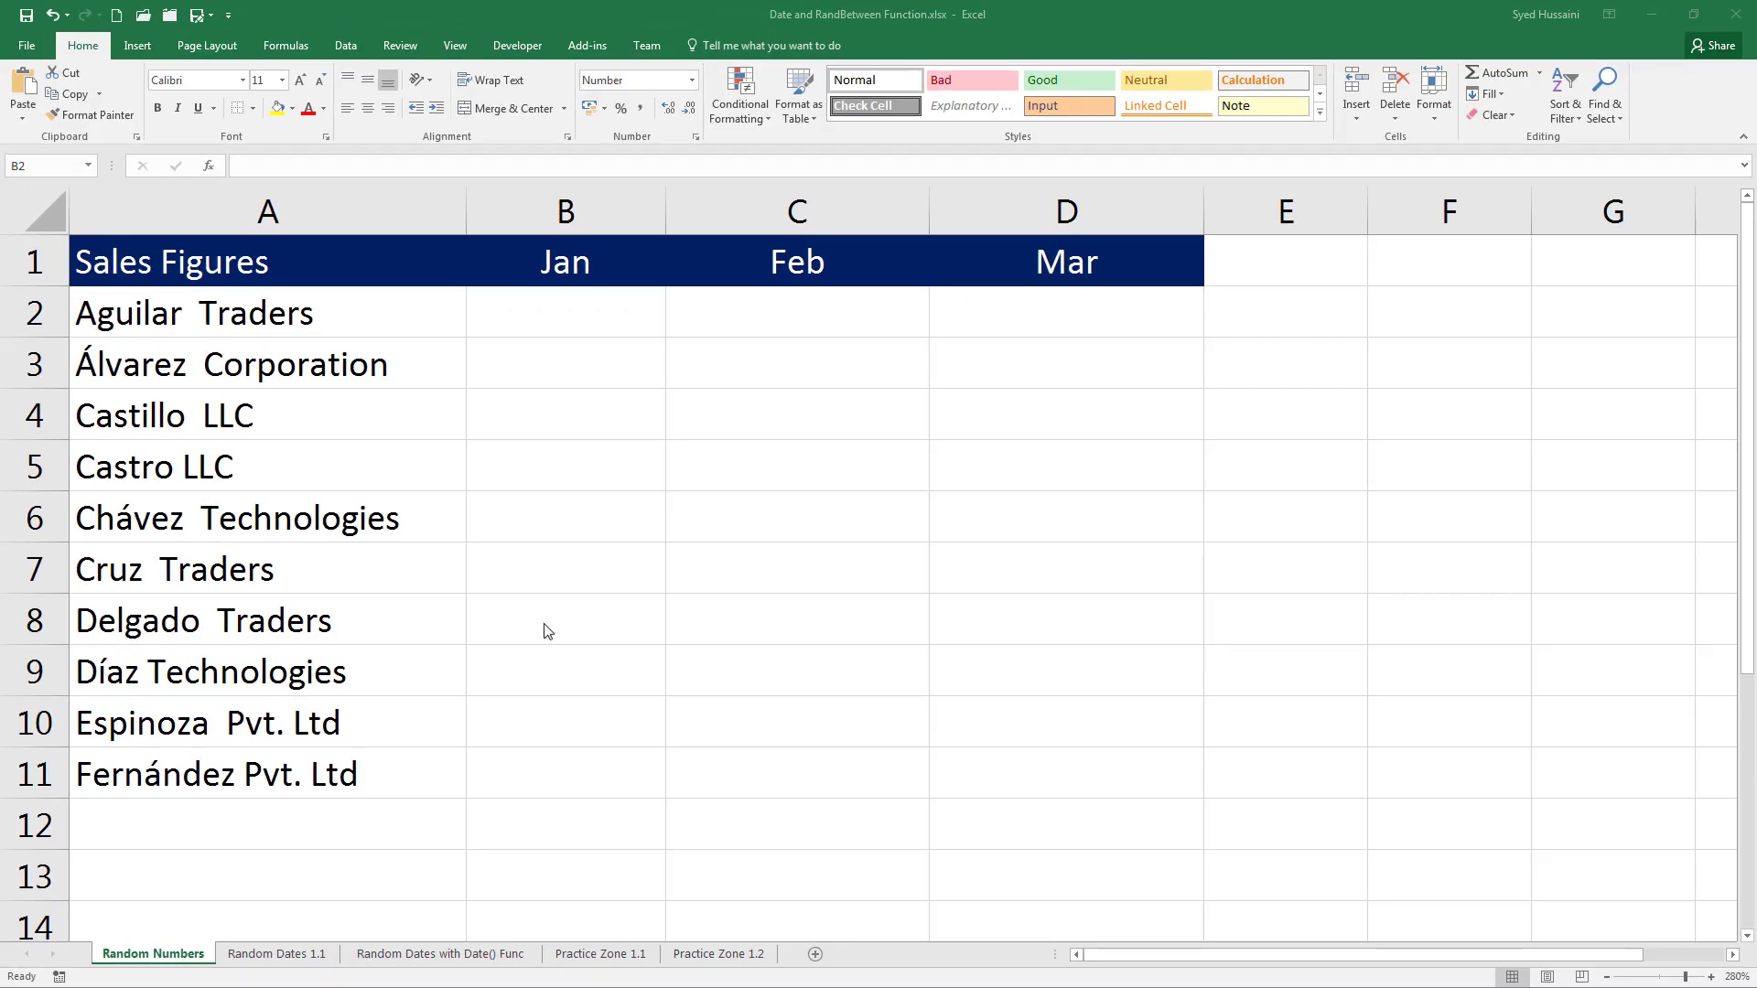
Enter the formula =RANDBETWEEN(1111, 9999) in cell B2 for the first company's Jan sales.
left_click(585, 330)
left_click(578, 322)
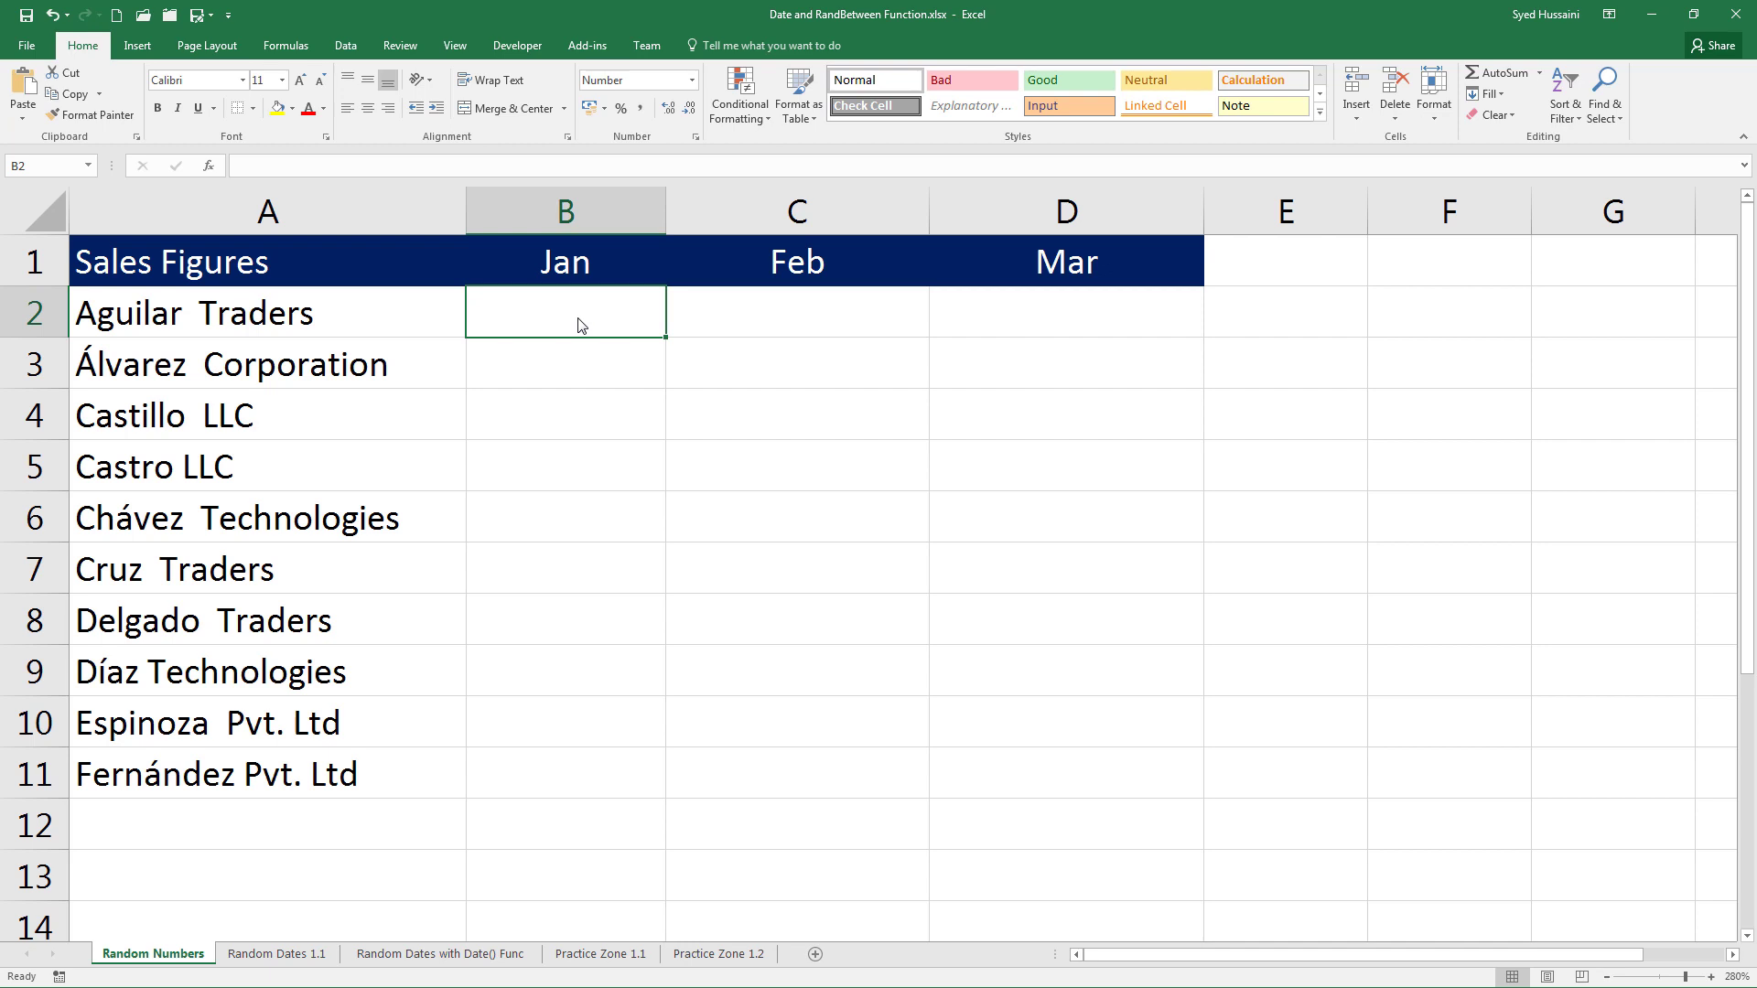
type("=rand")
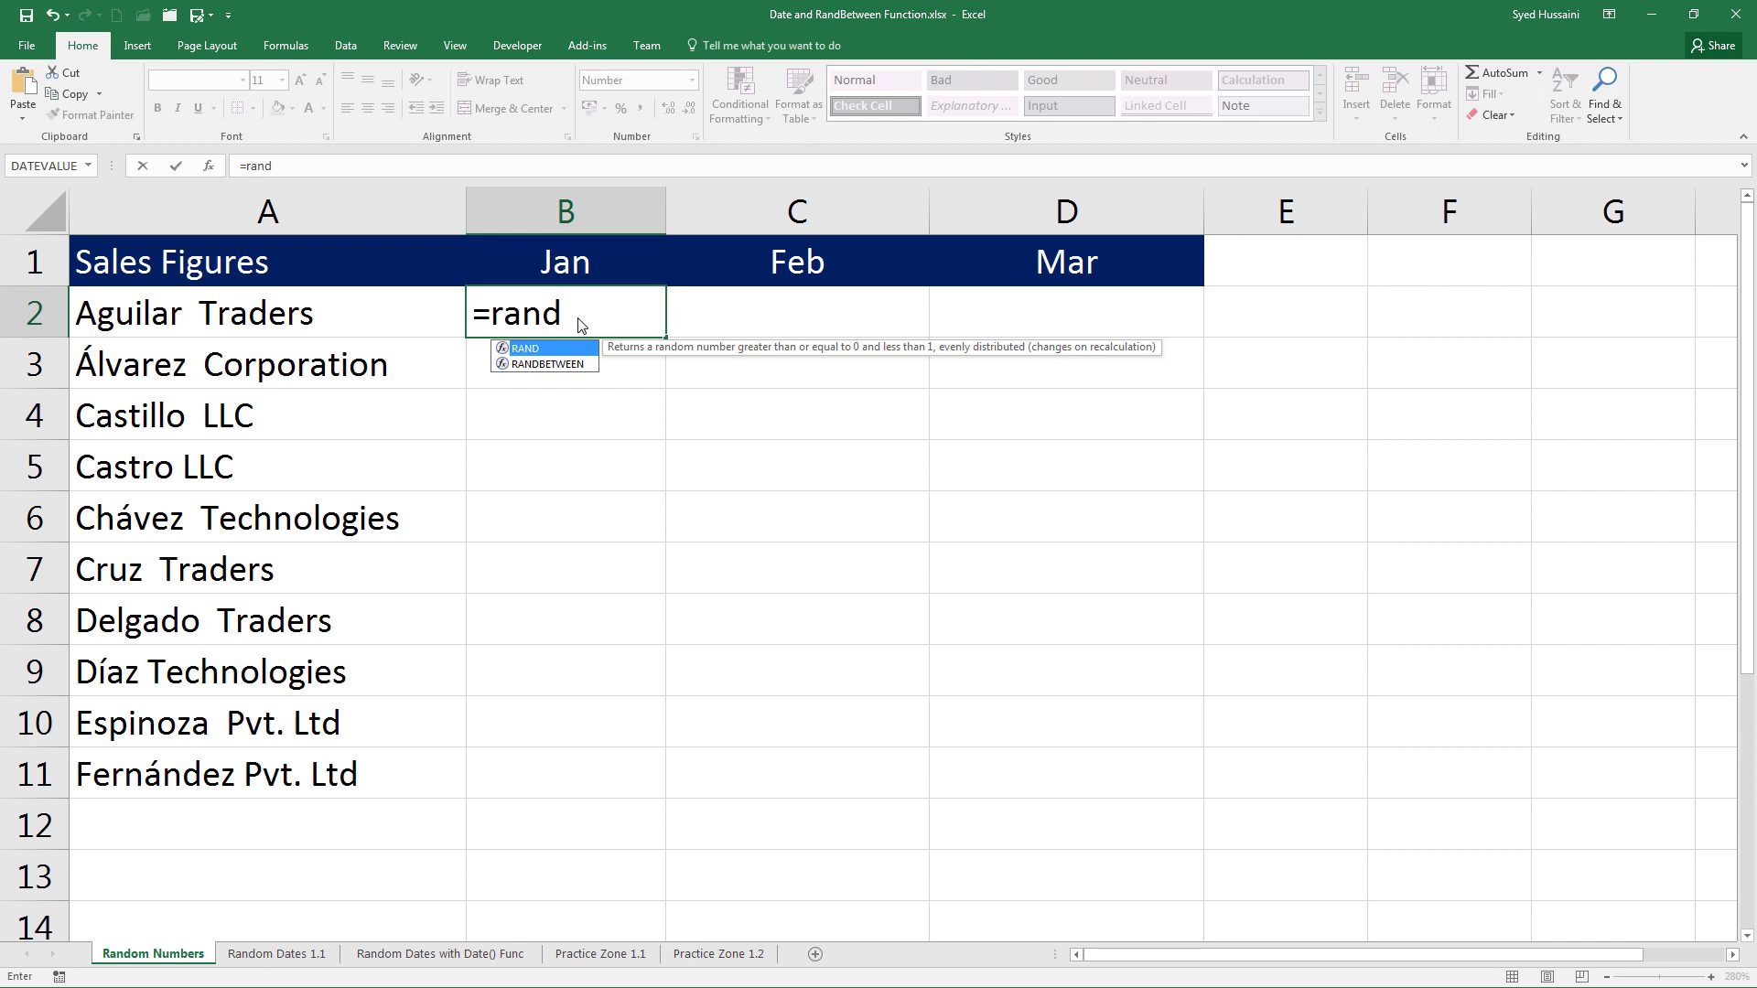
key("Down")
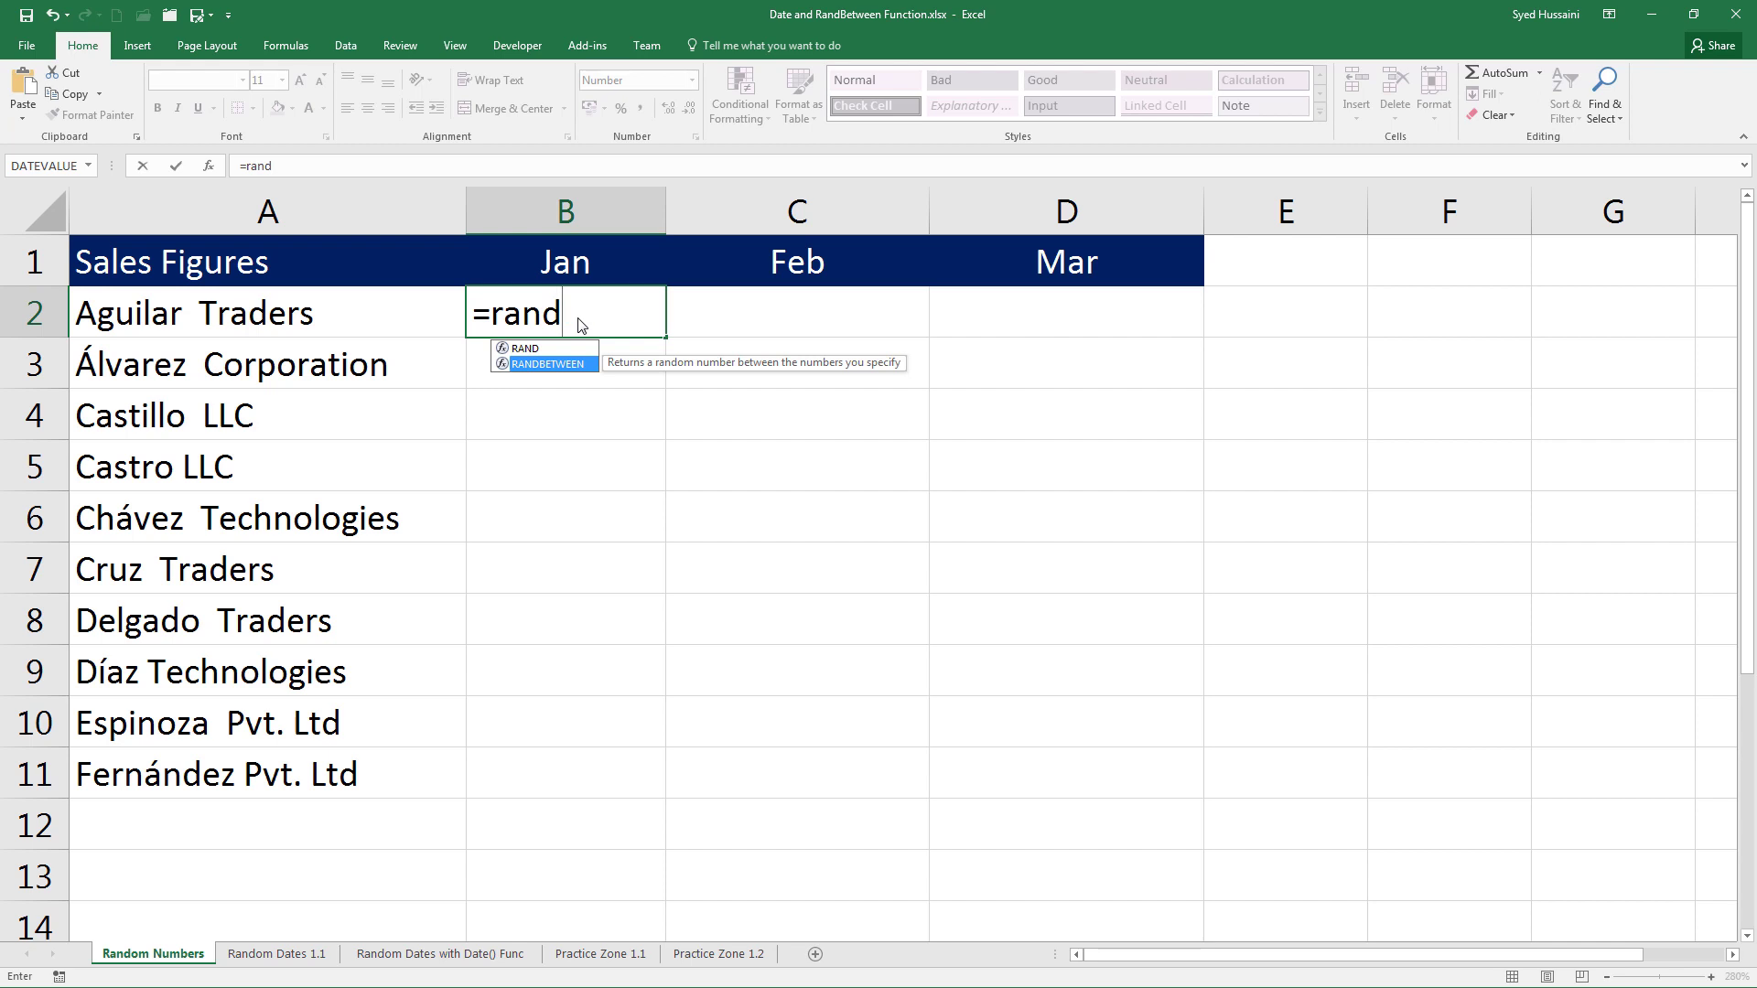
key("Tab")
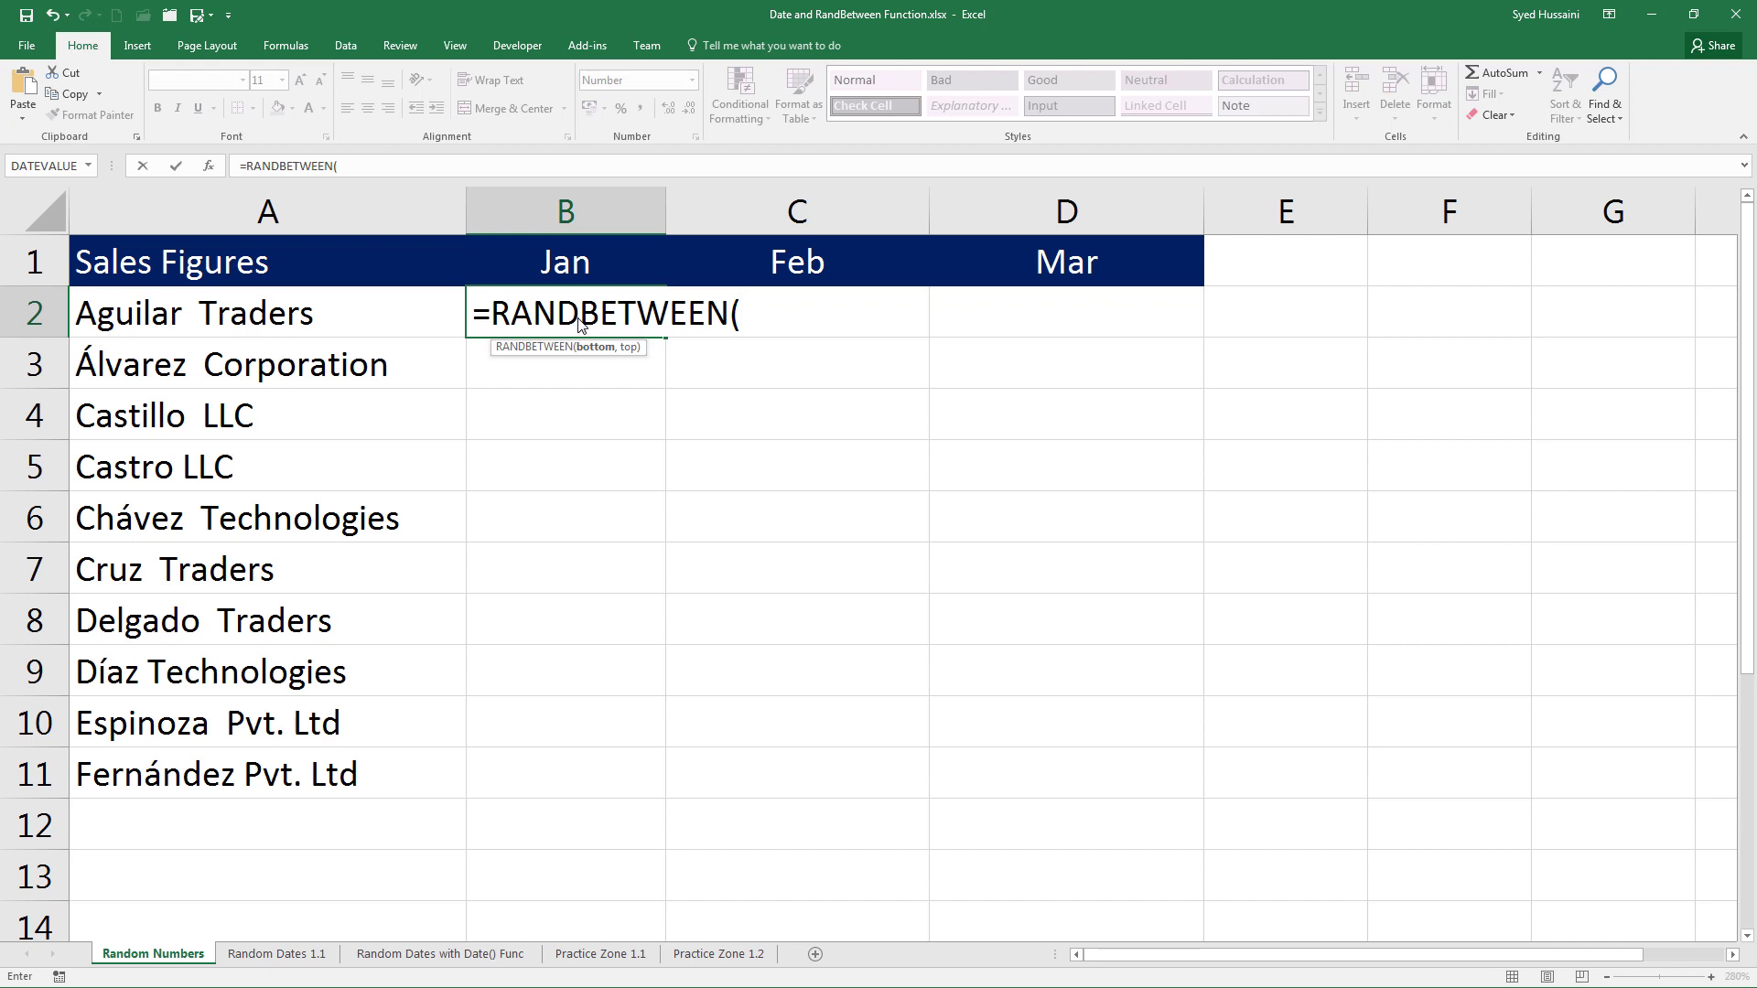
type("1111, 9999")
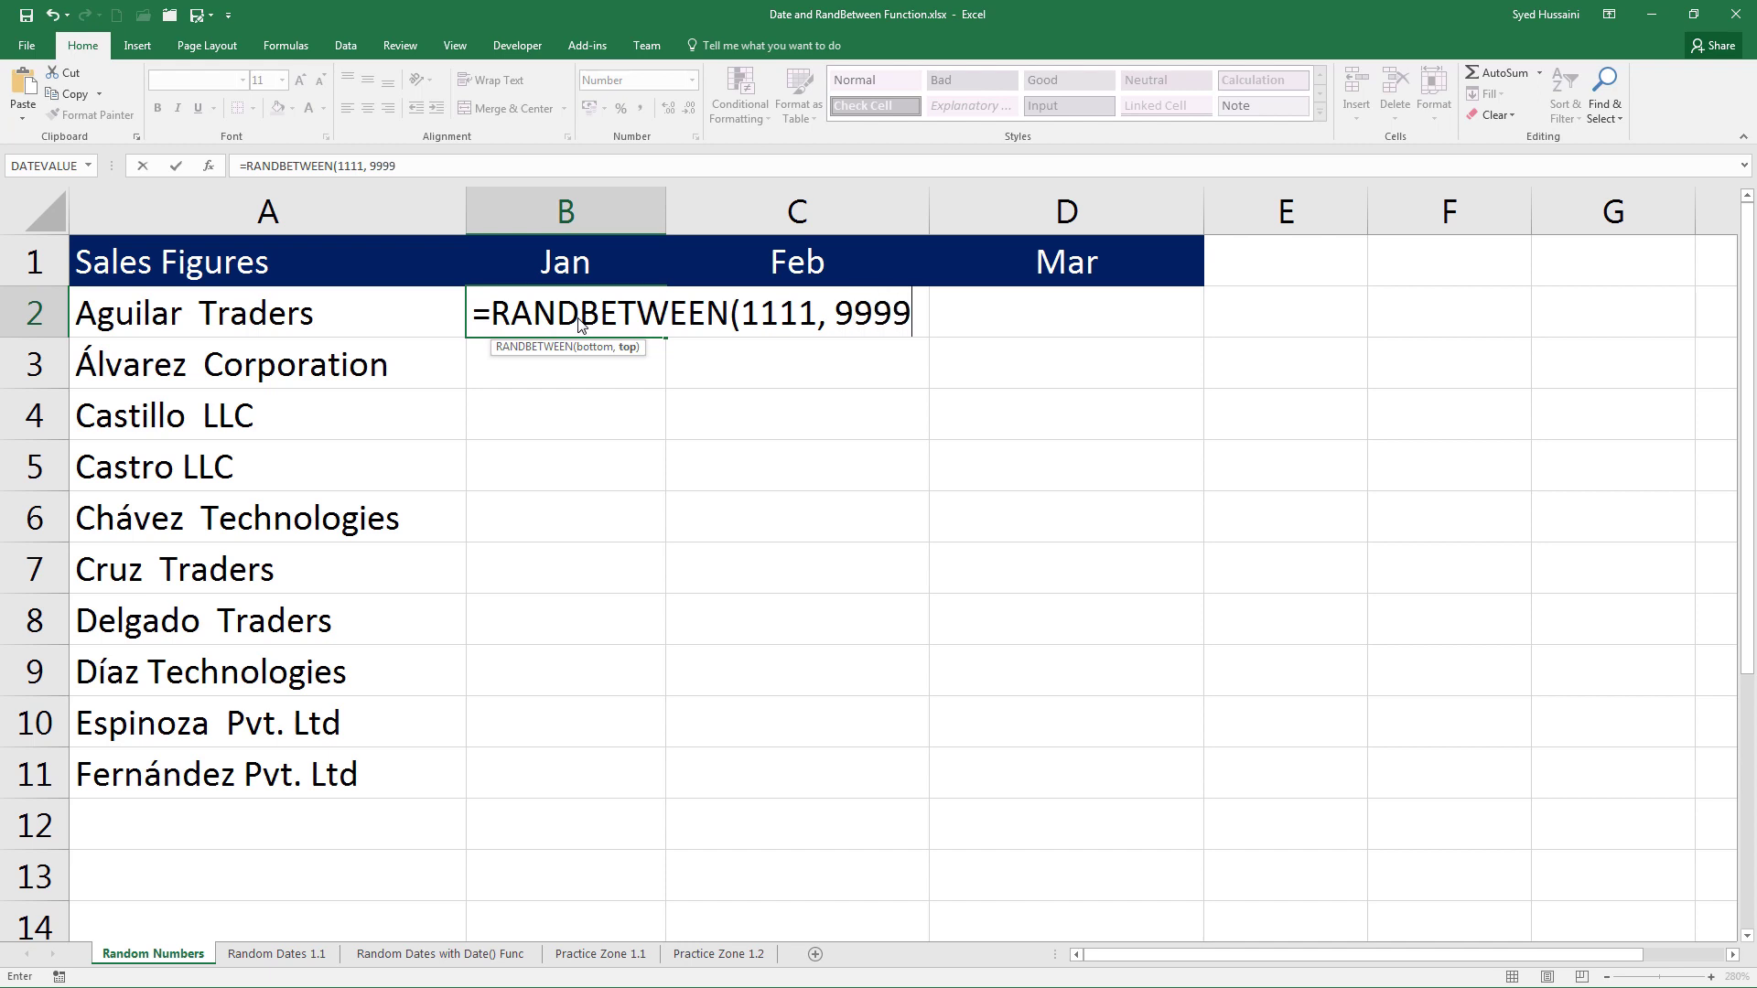
type(")")
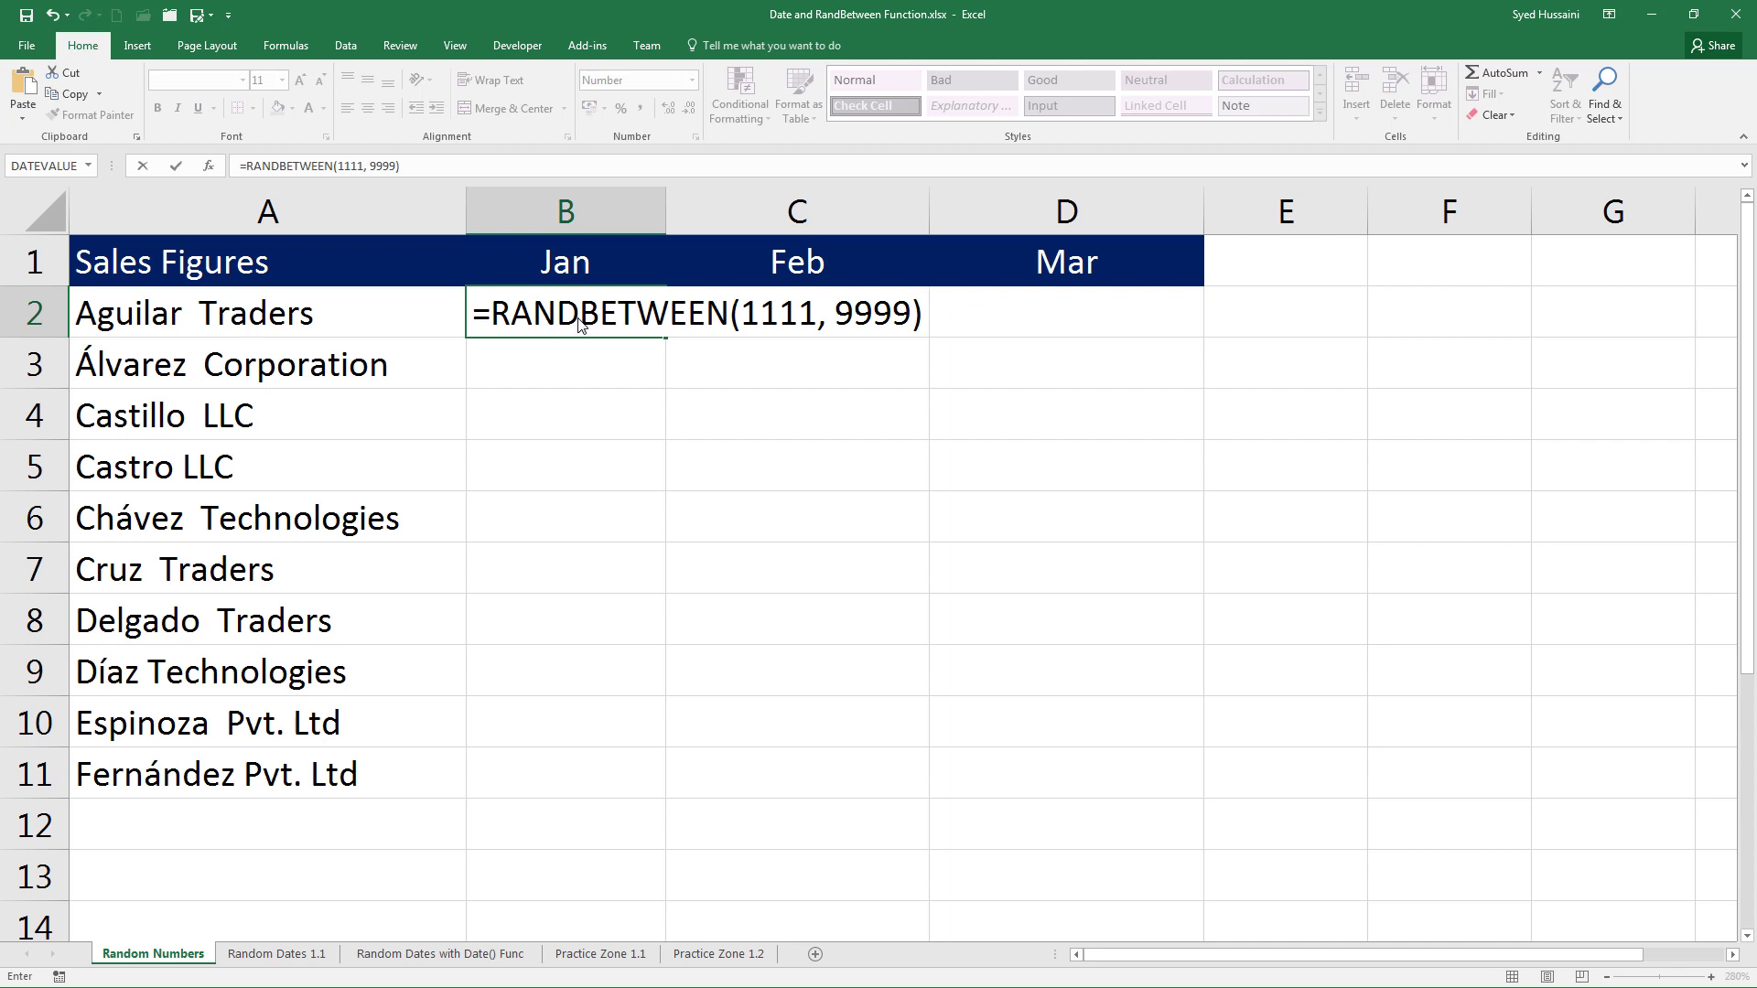
key("Return")
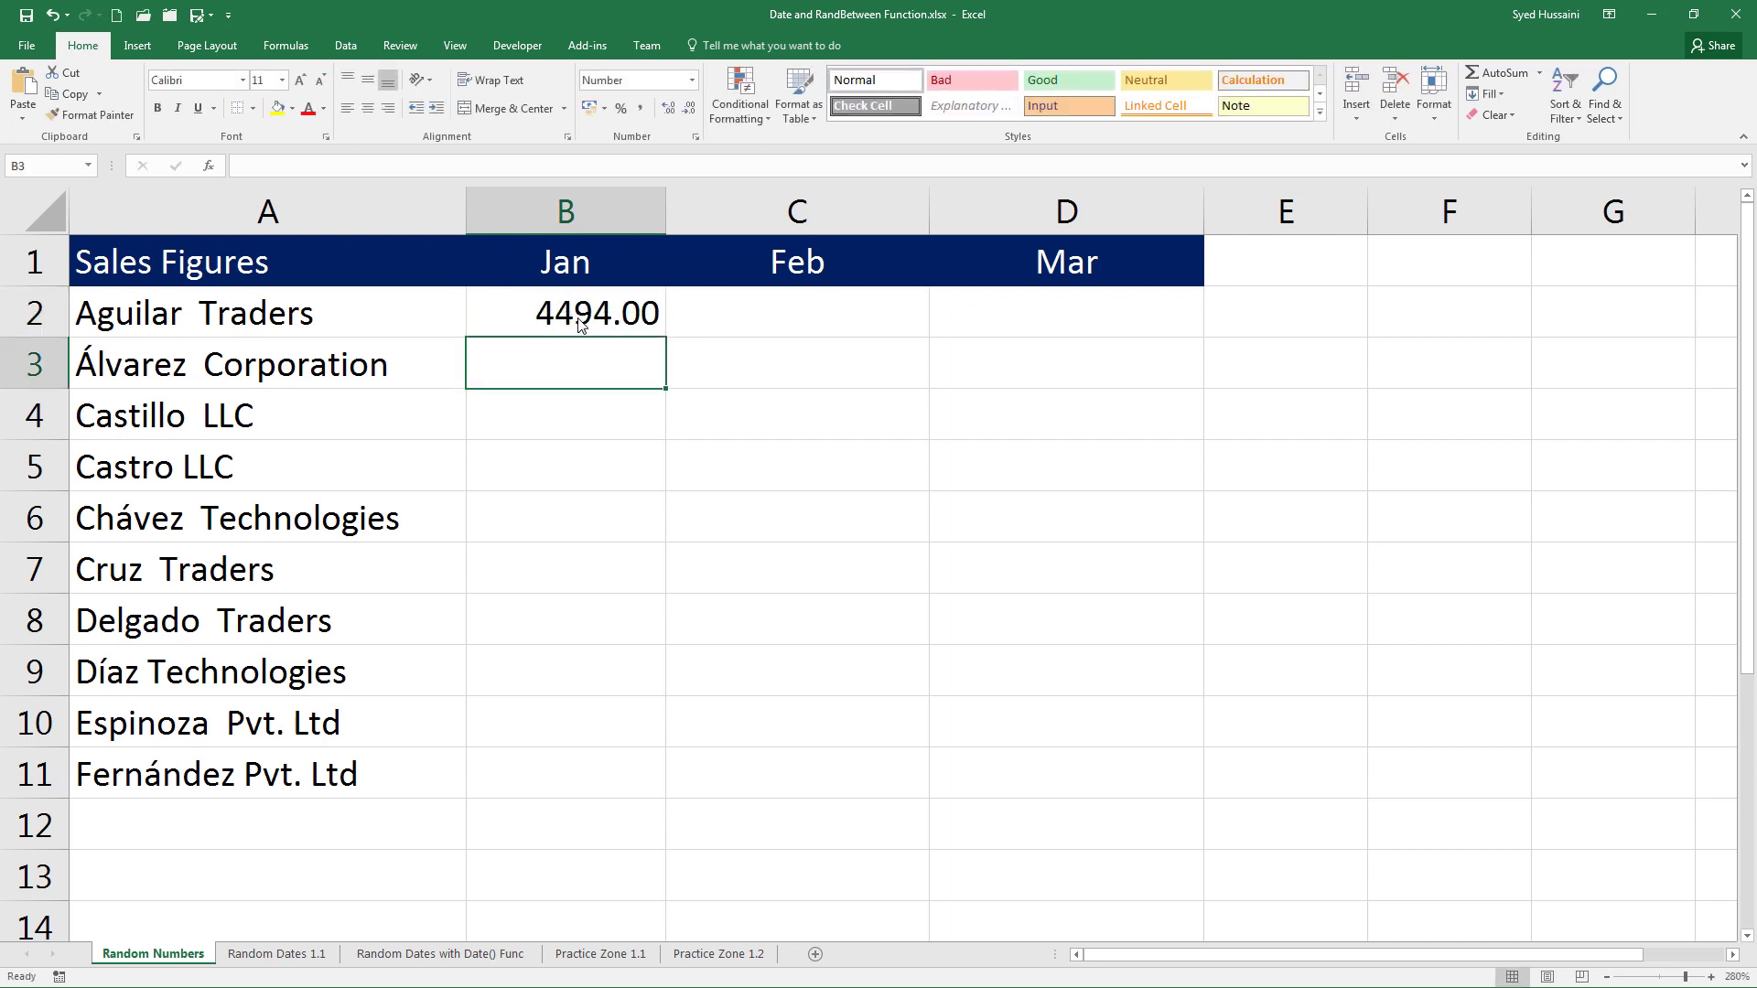
Remove both decimal places from cell B2 and fill its formula across the range B2:D11.
left_click(578, 325)
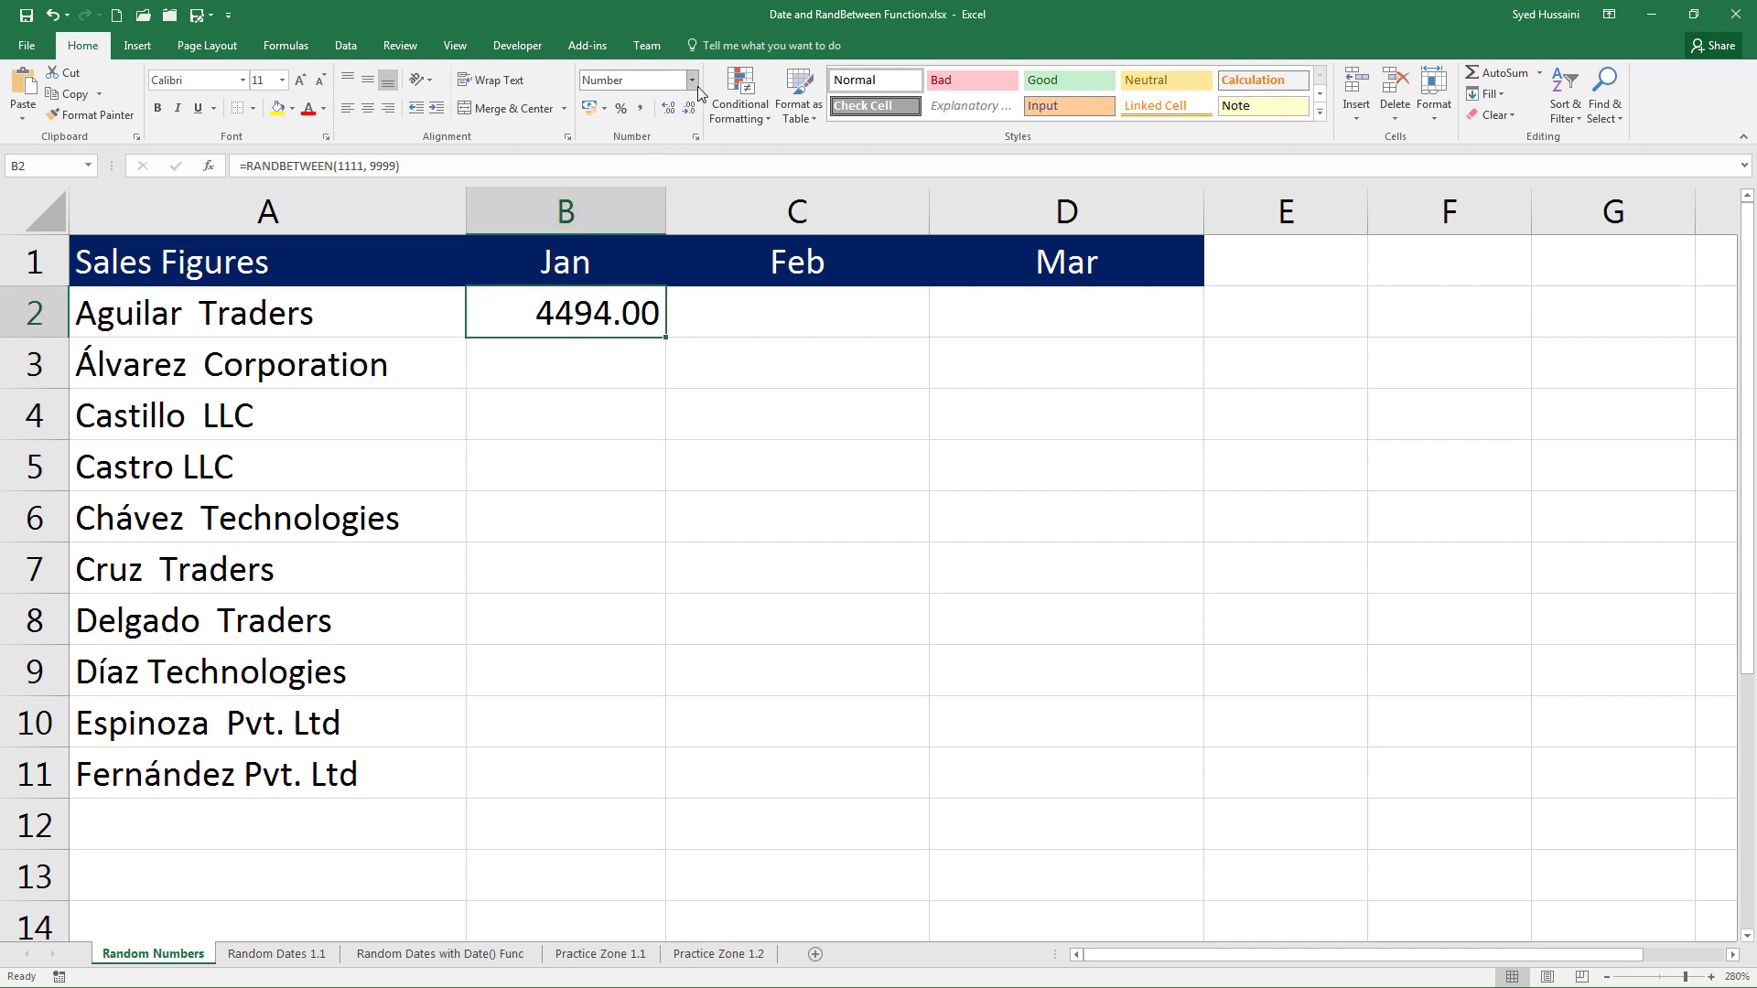
left_click(689, 109)
left_click(689, 109)
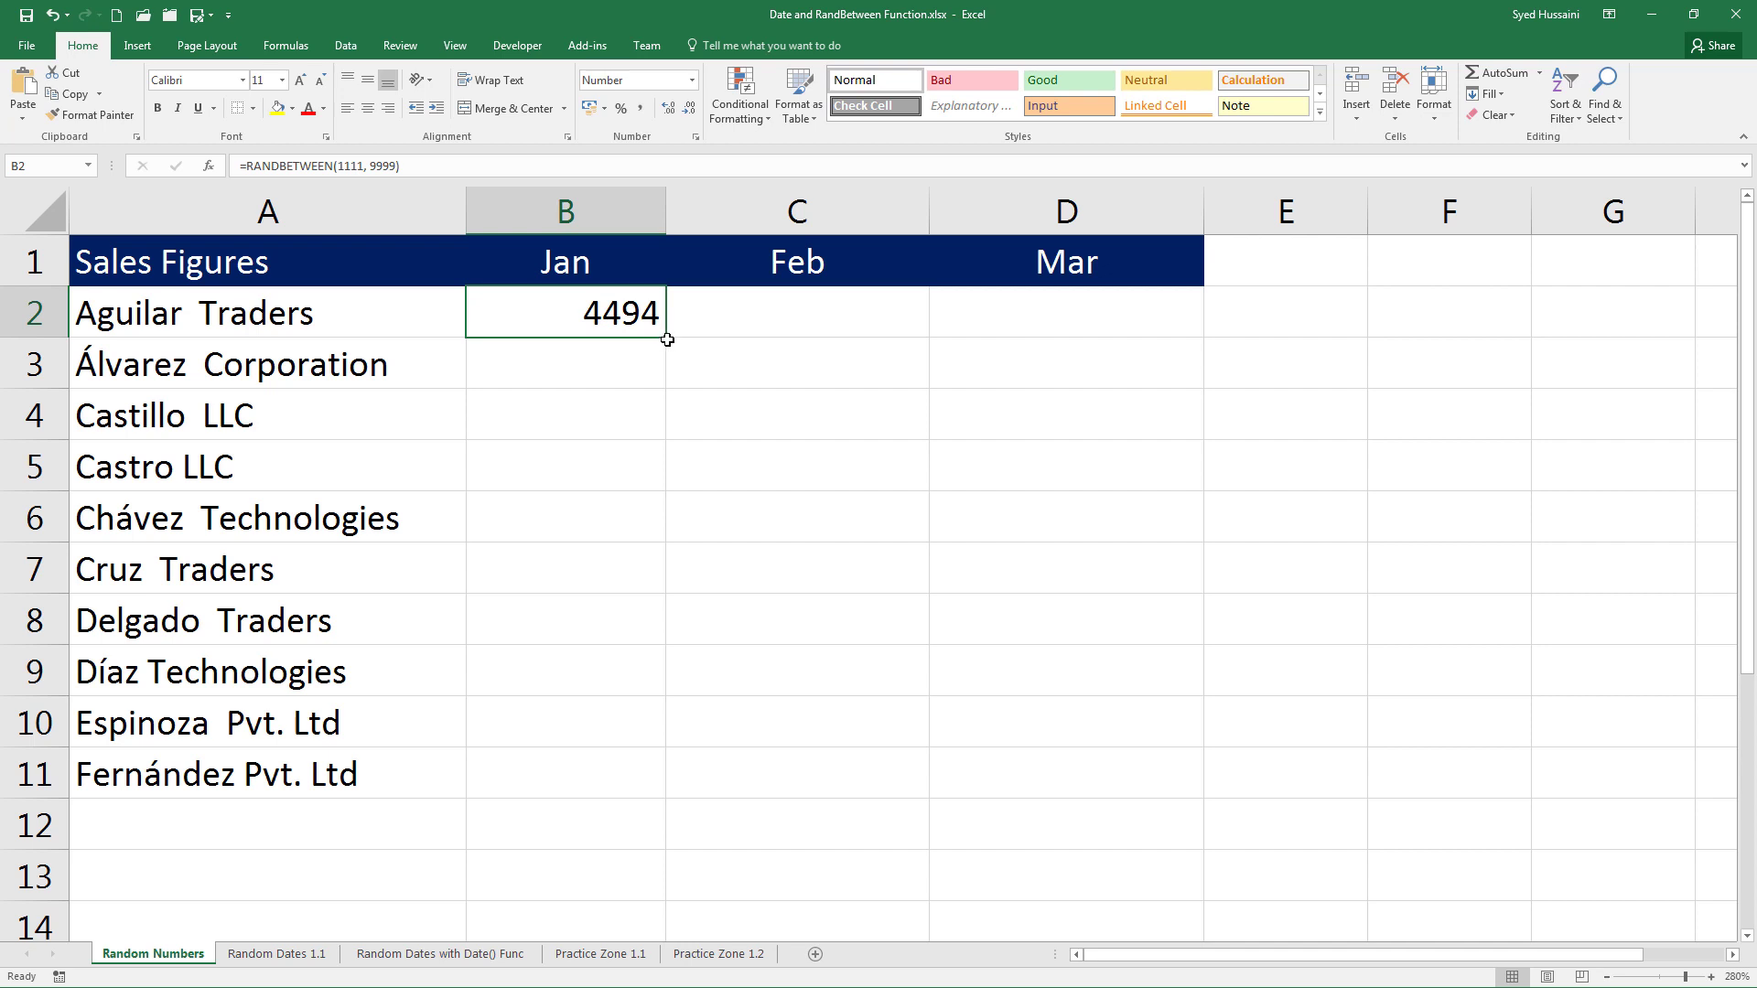
left_click_drag(667, 339, 1187, 805)
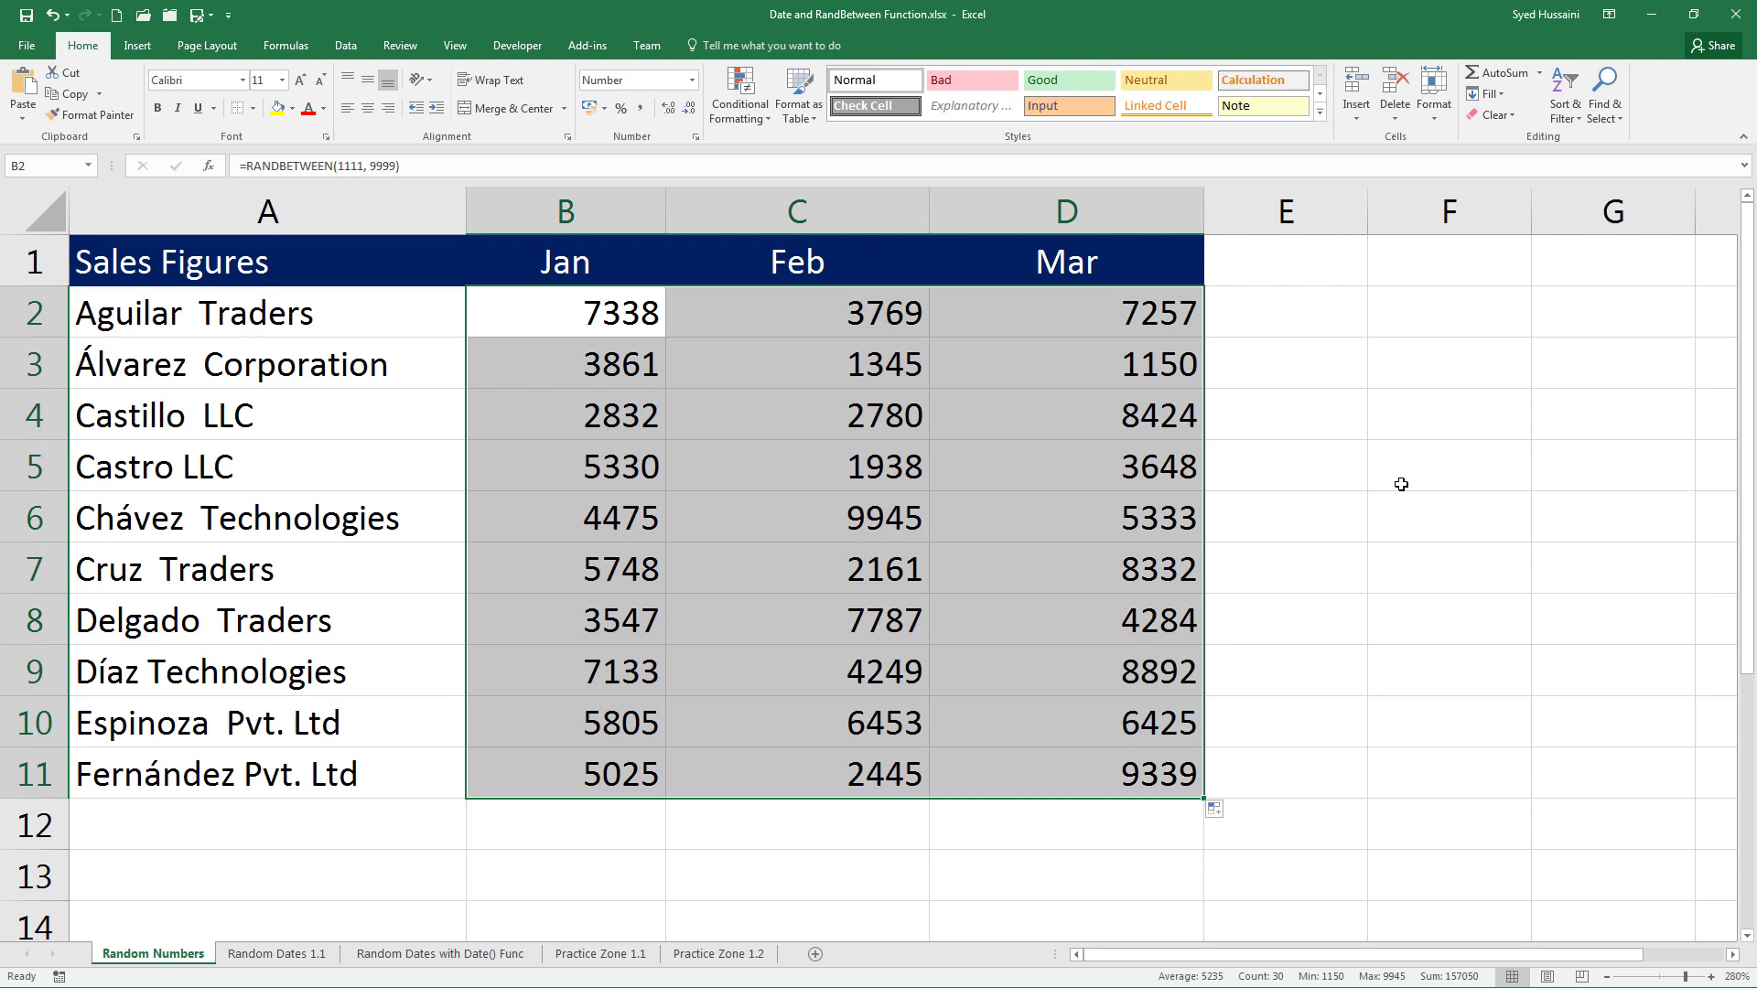
Enter 1 in cell F2 to force the random numbers to recalculate, and clear the cell again.
left_click(1390, 323)
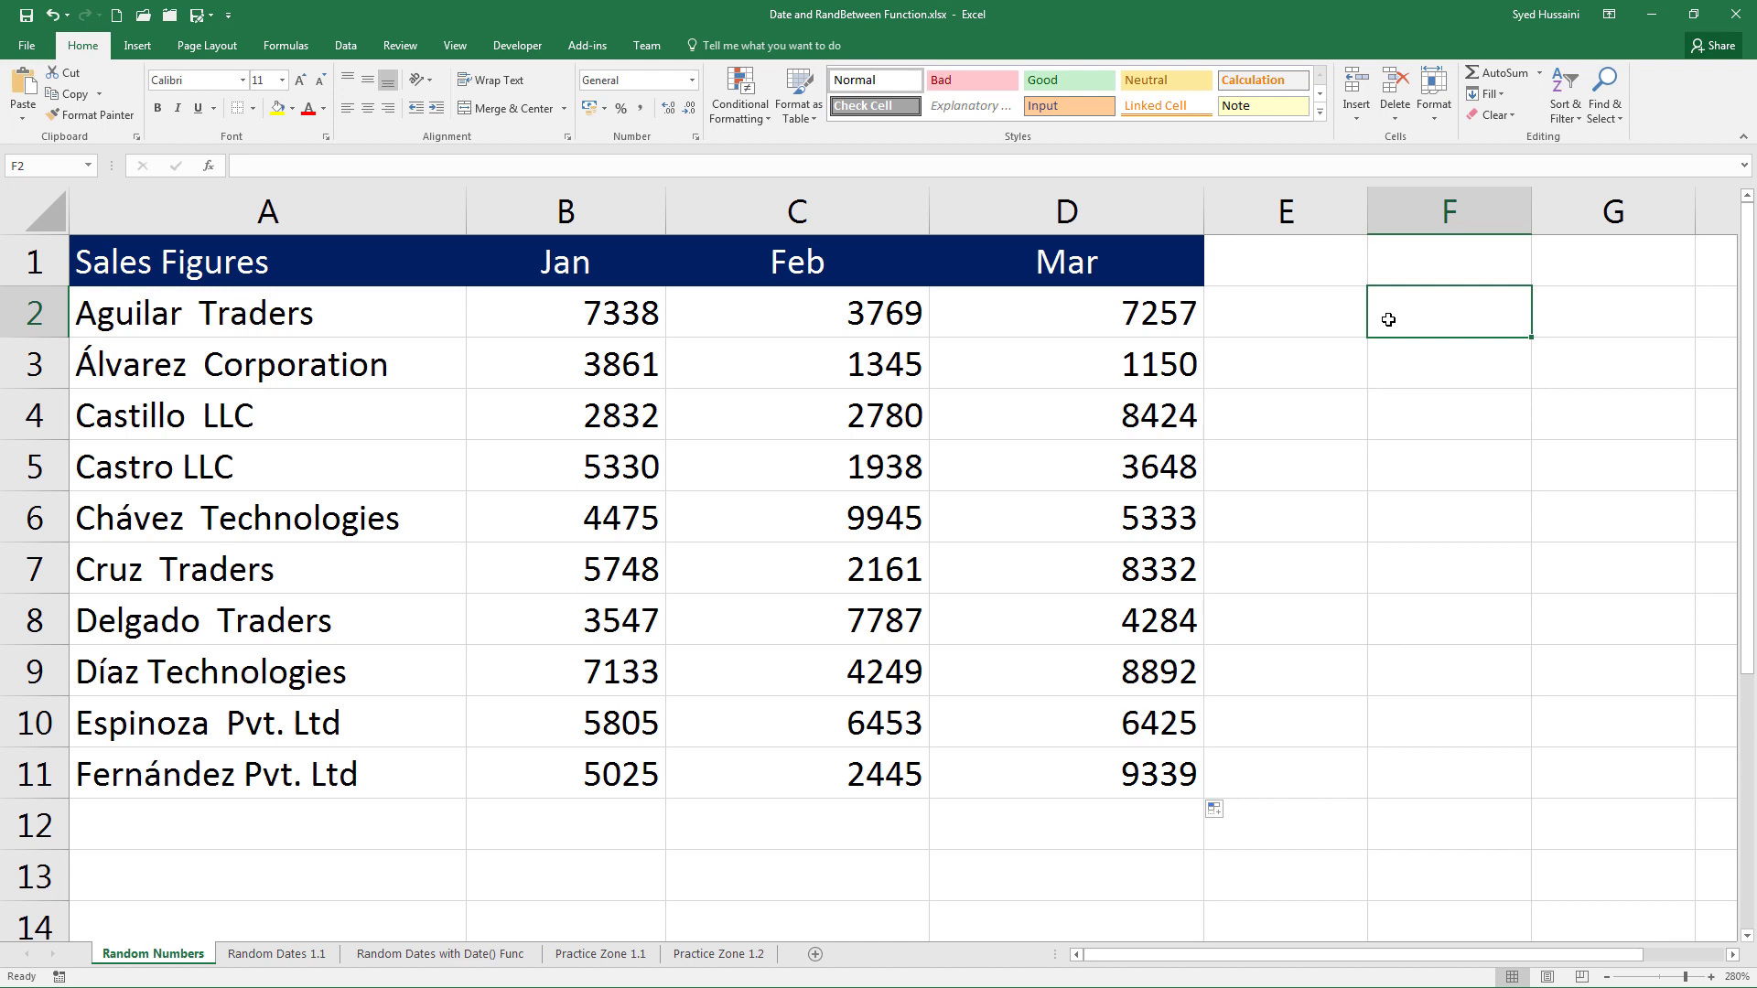
type("1")
key("Return")
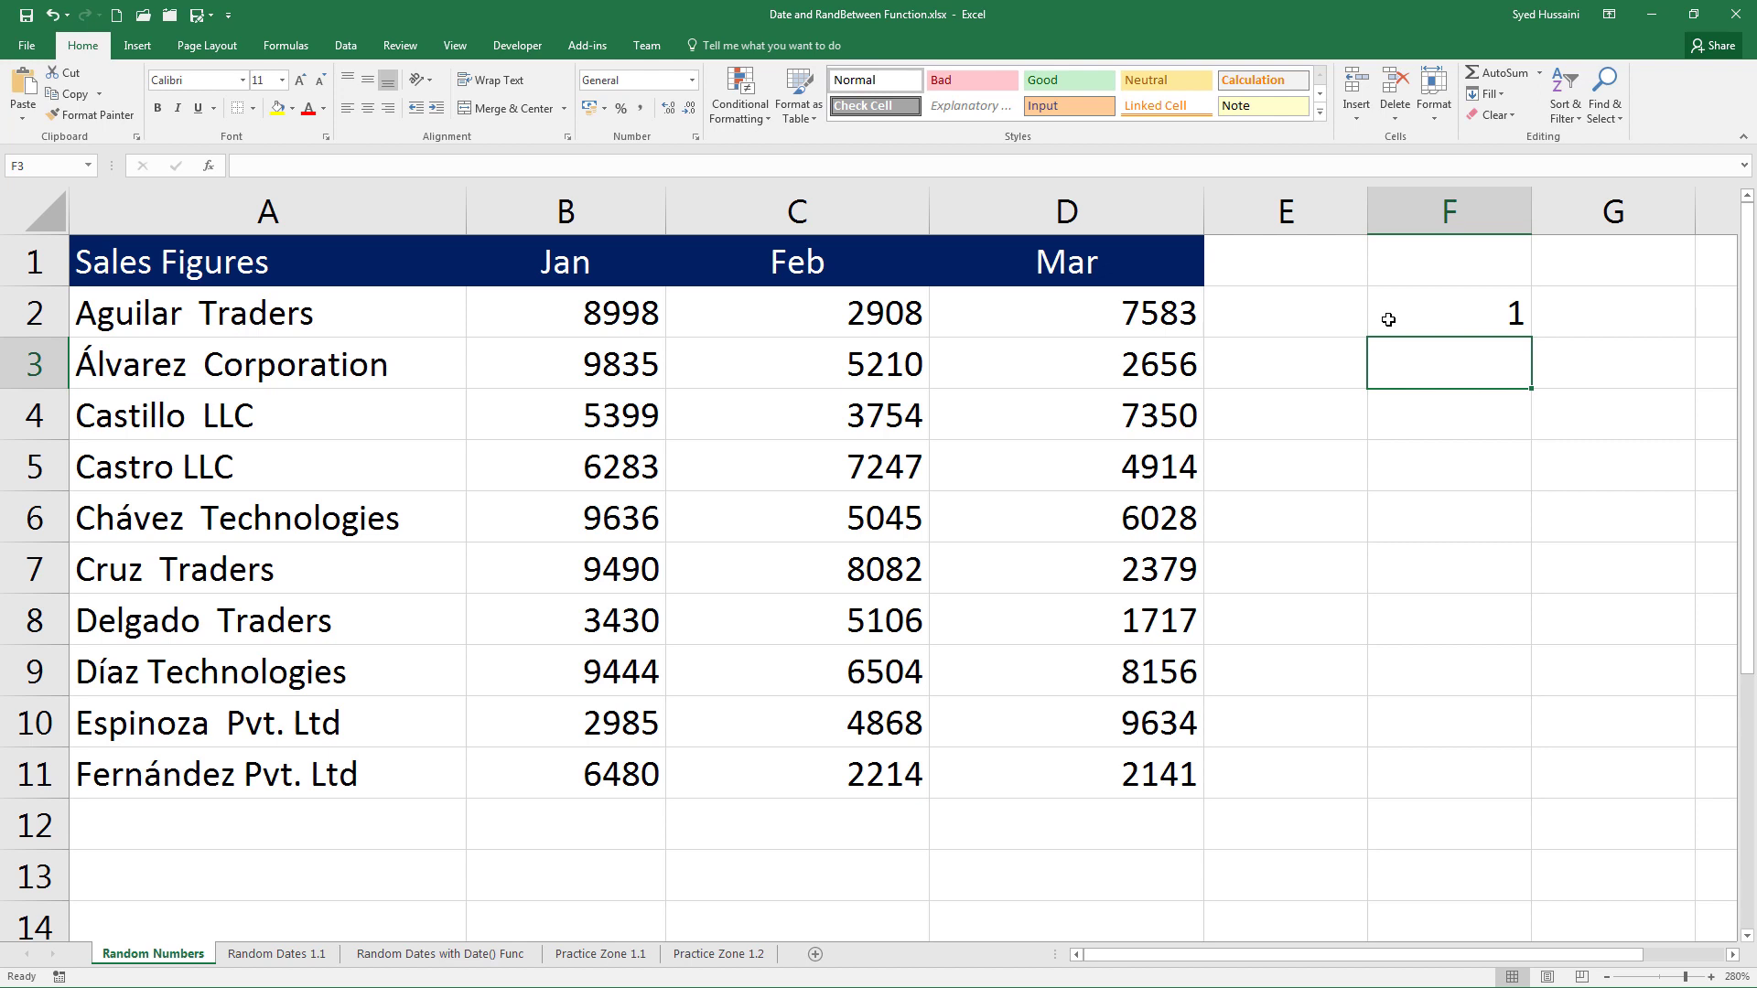
left_click(1388, 320)
key("Delete")
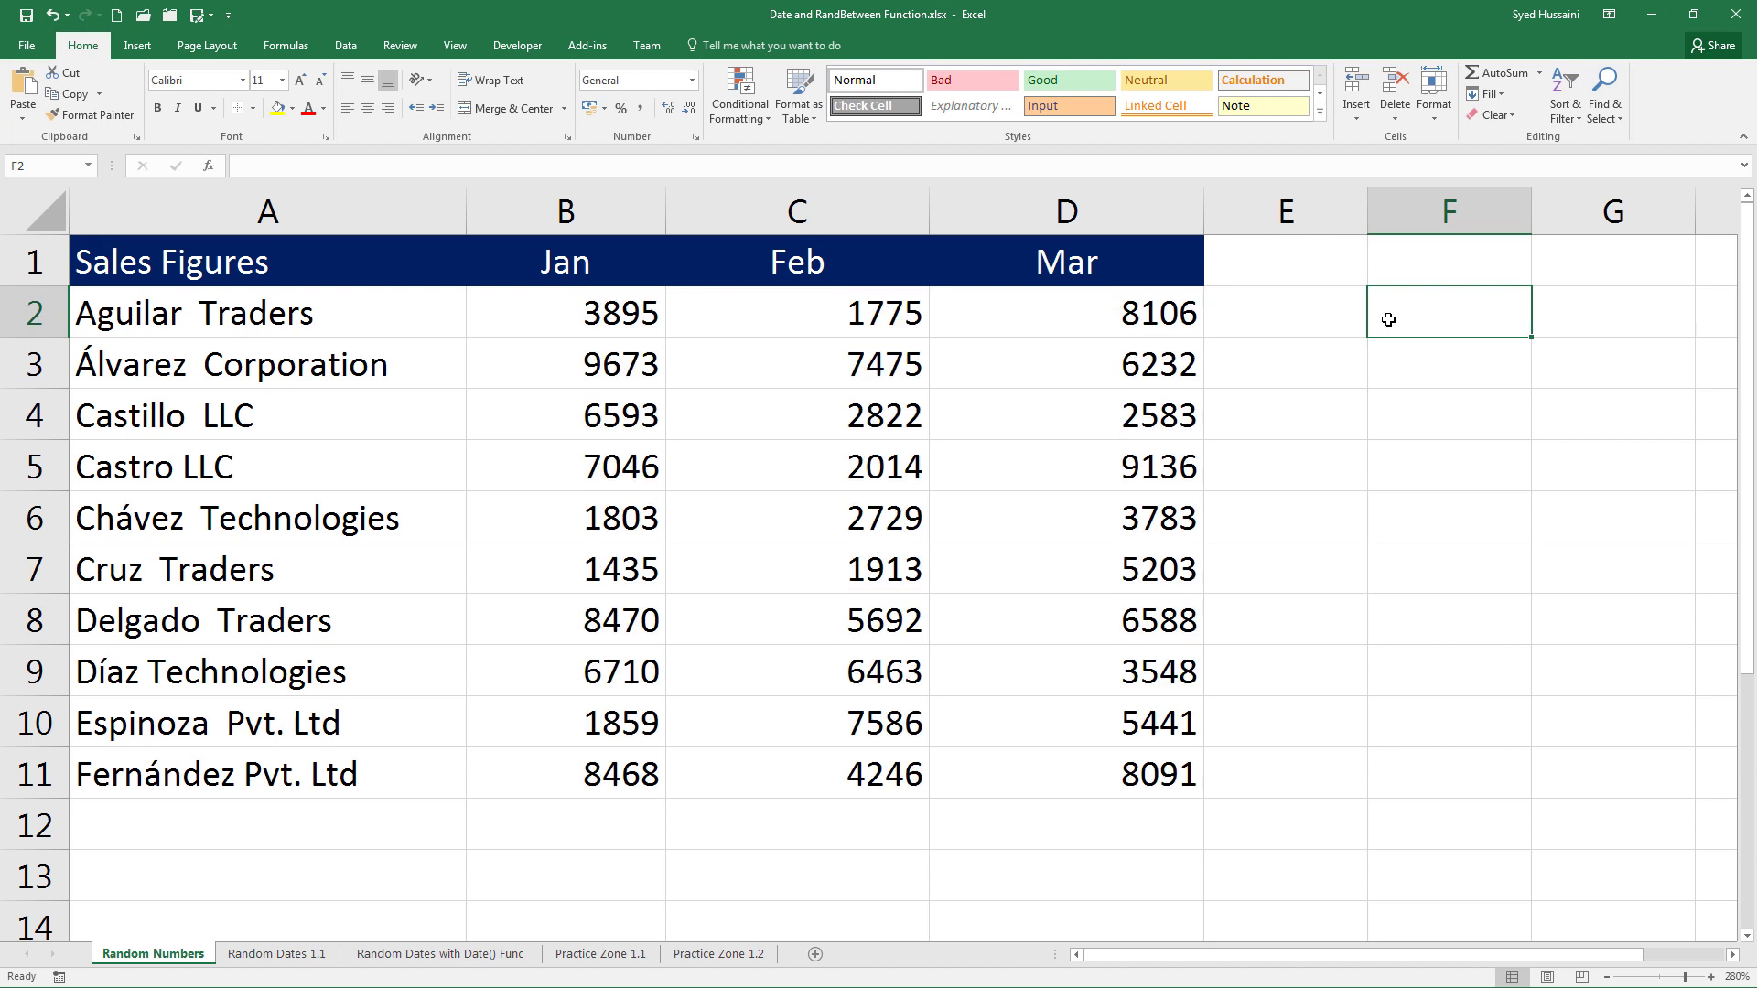
Copy the sales figures in B2:D11 and paste them over the same range as values only.
left_click_drag(569, 309, 1046, 771)
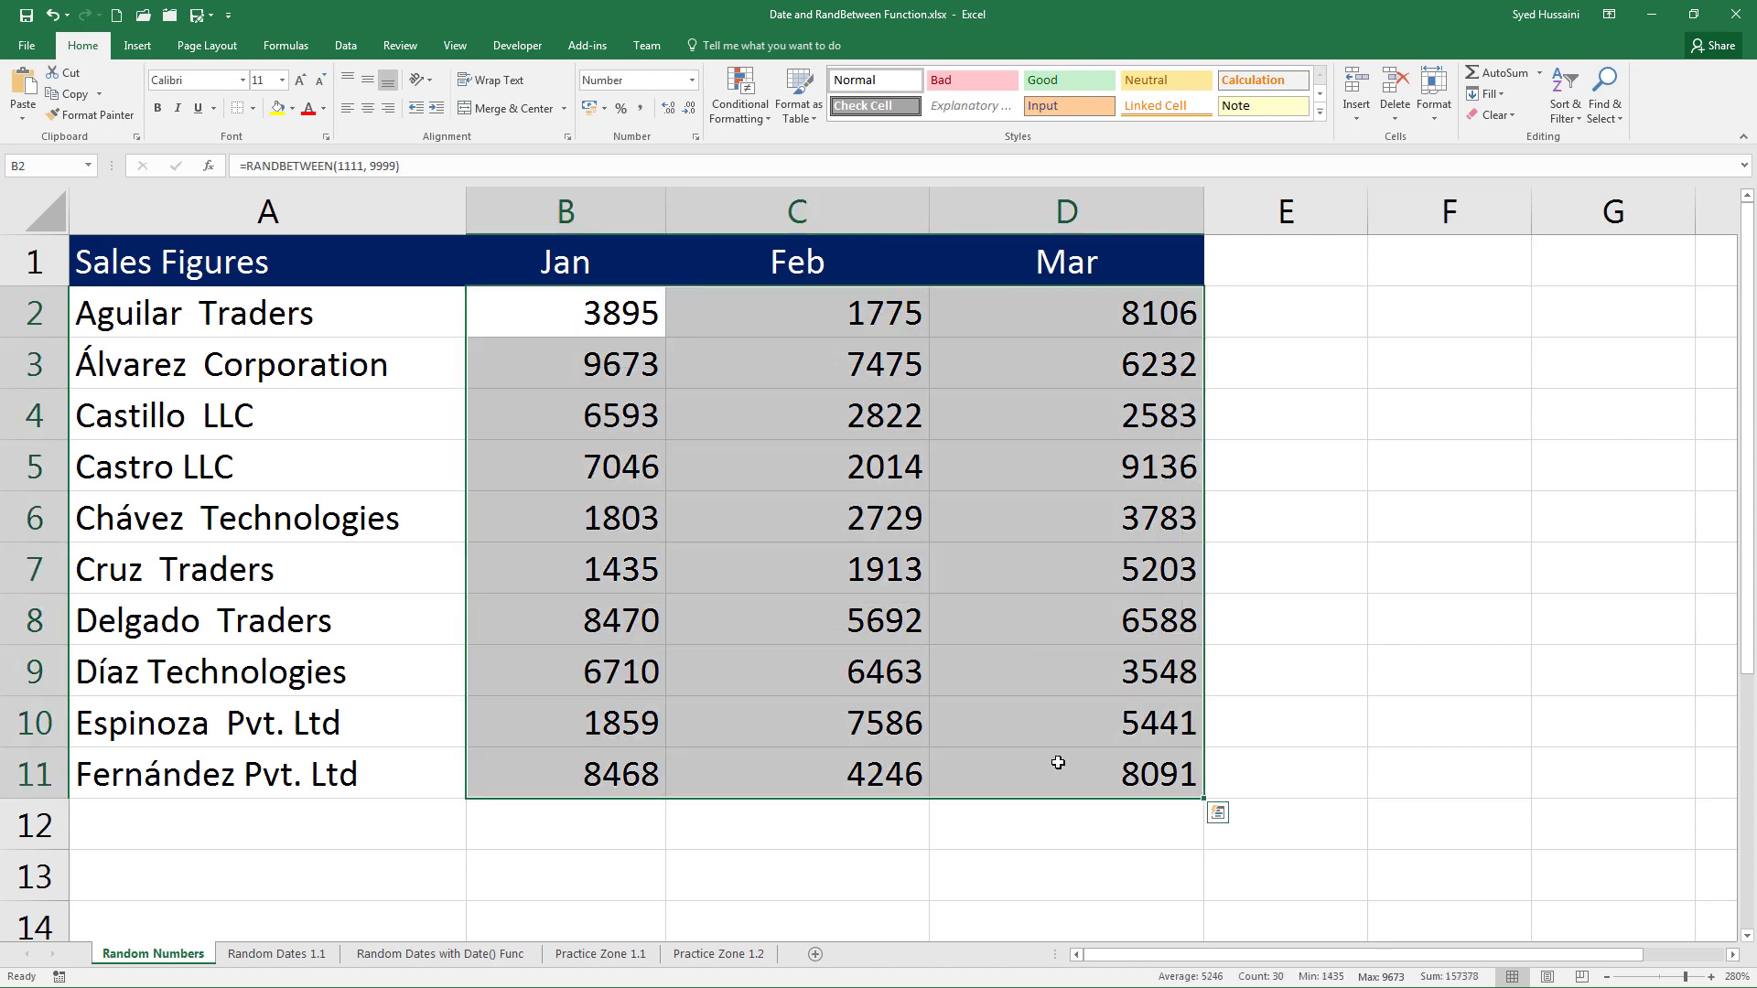
key("ctrl+c")
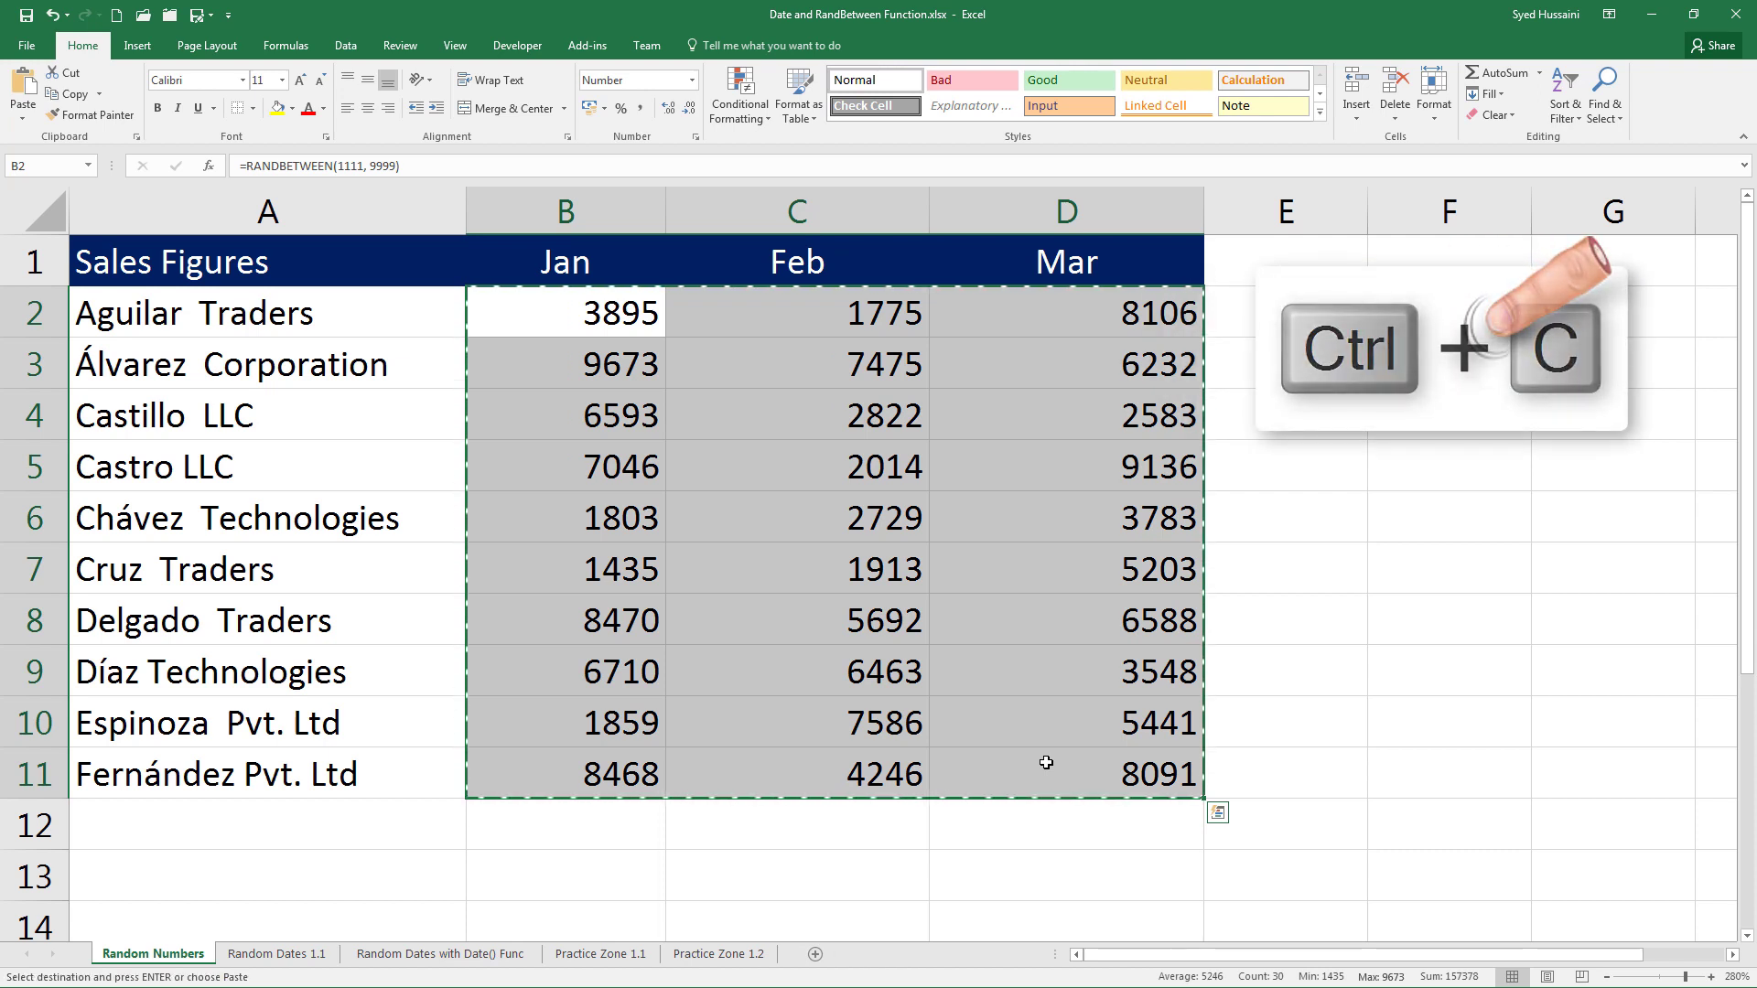
key("ctrl+v")
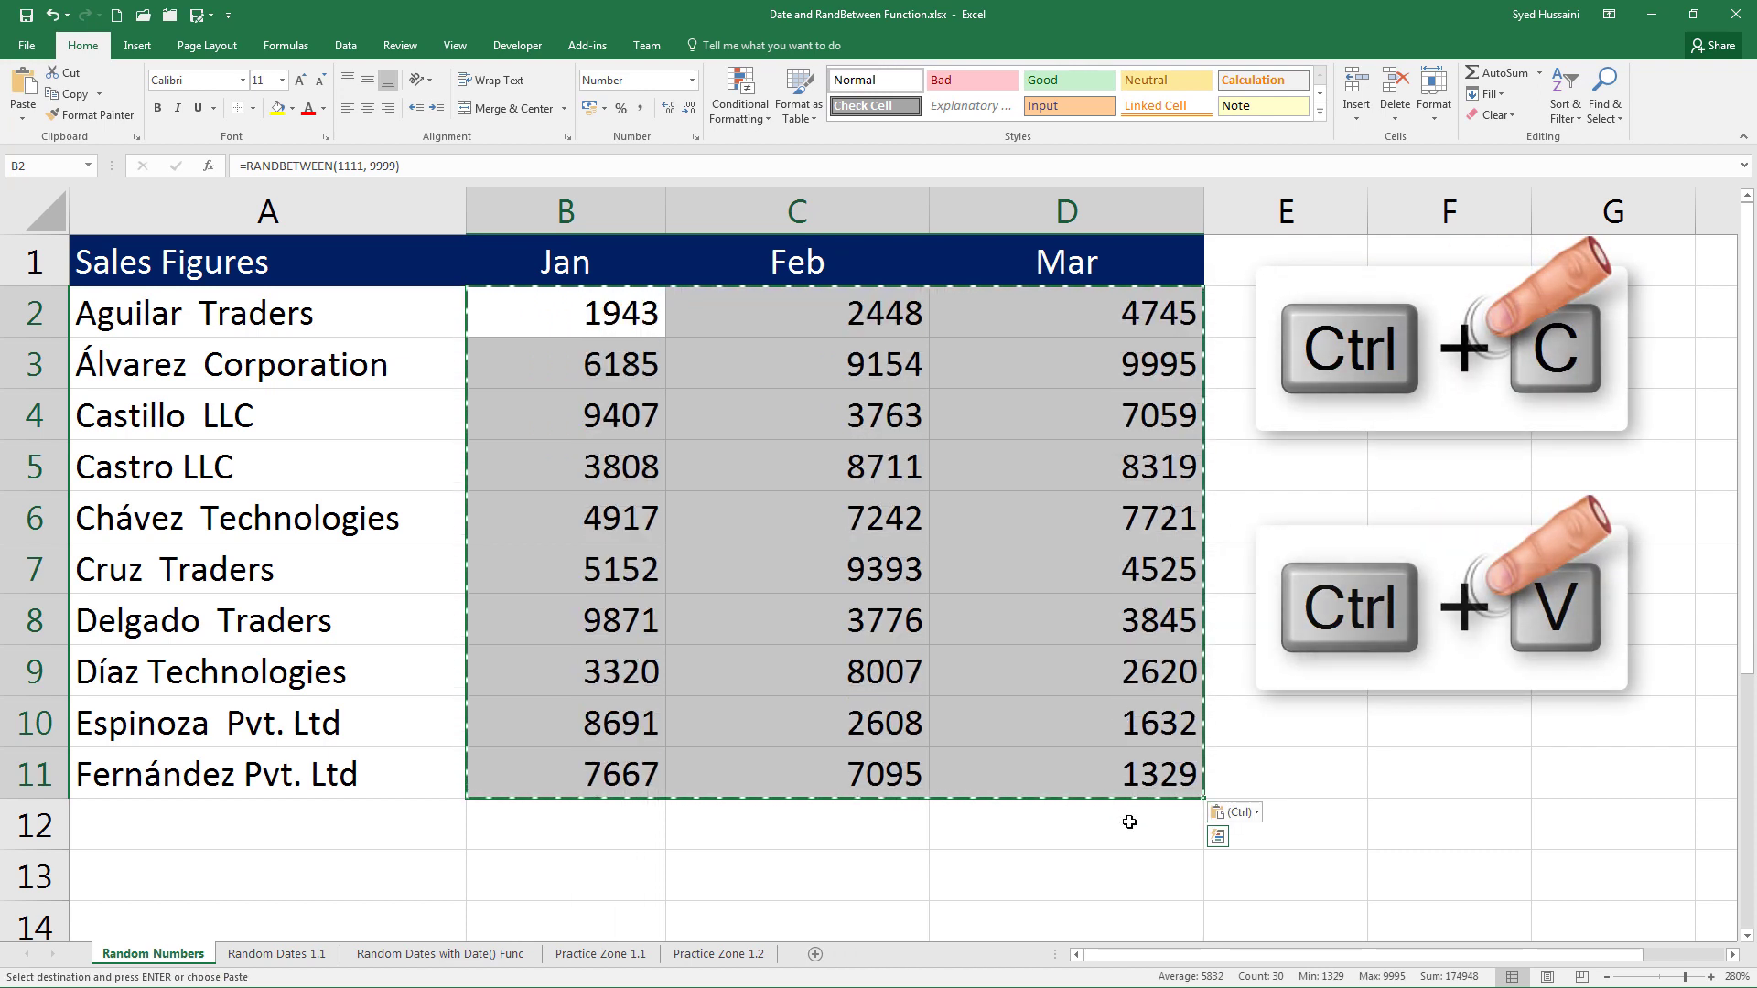
left_click(1231, 812)
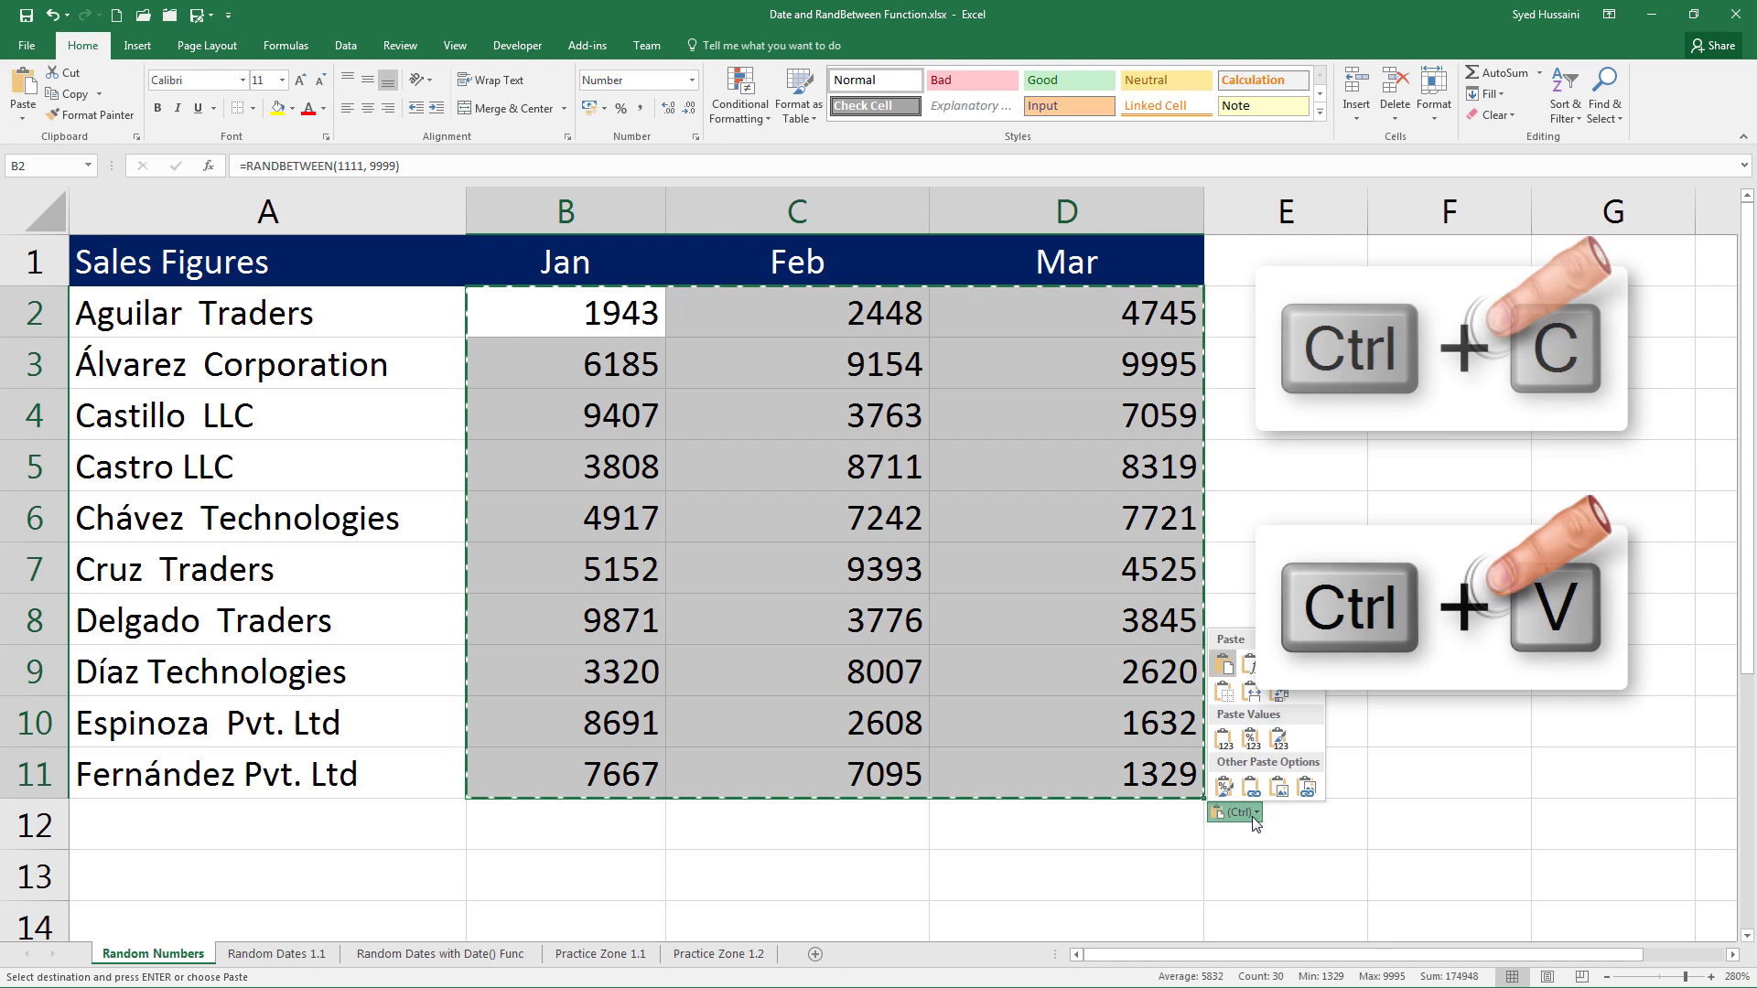
left_click(1224, 739)
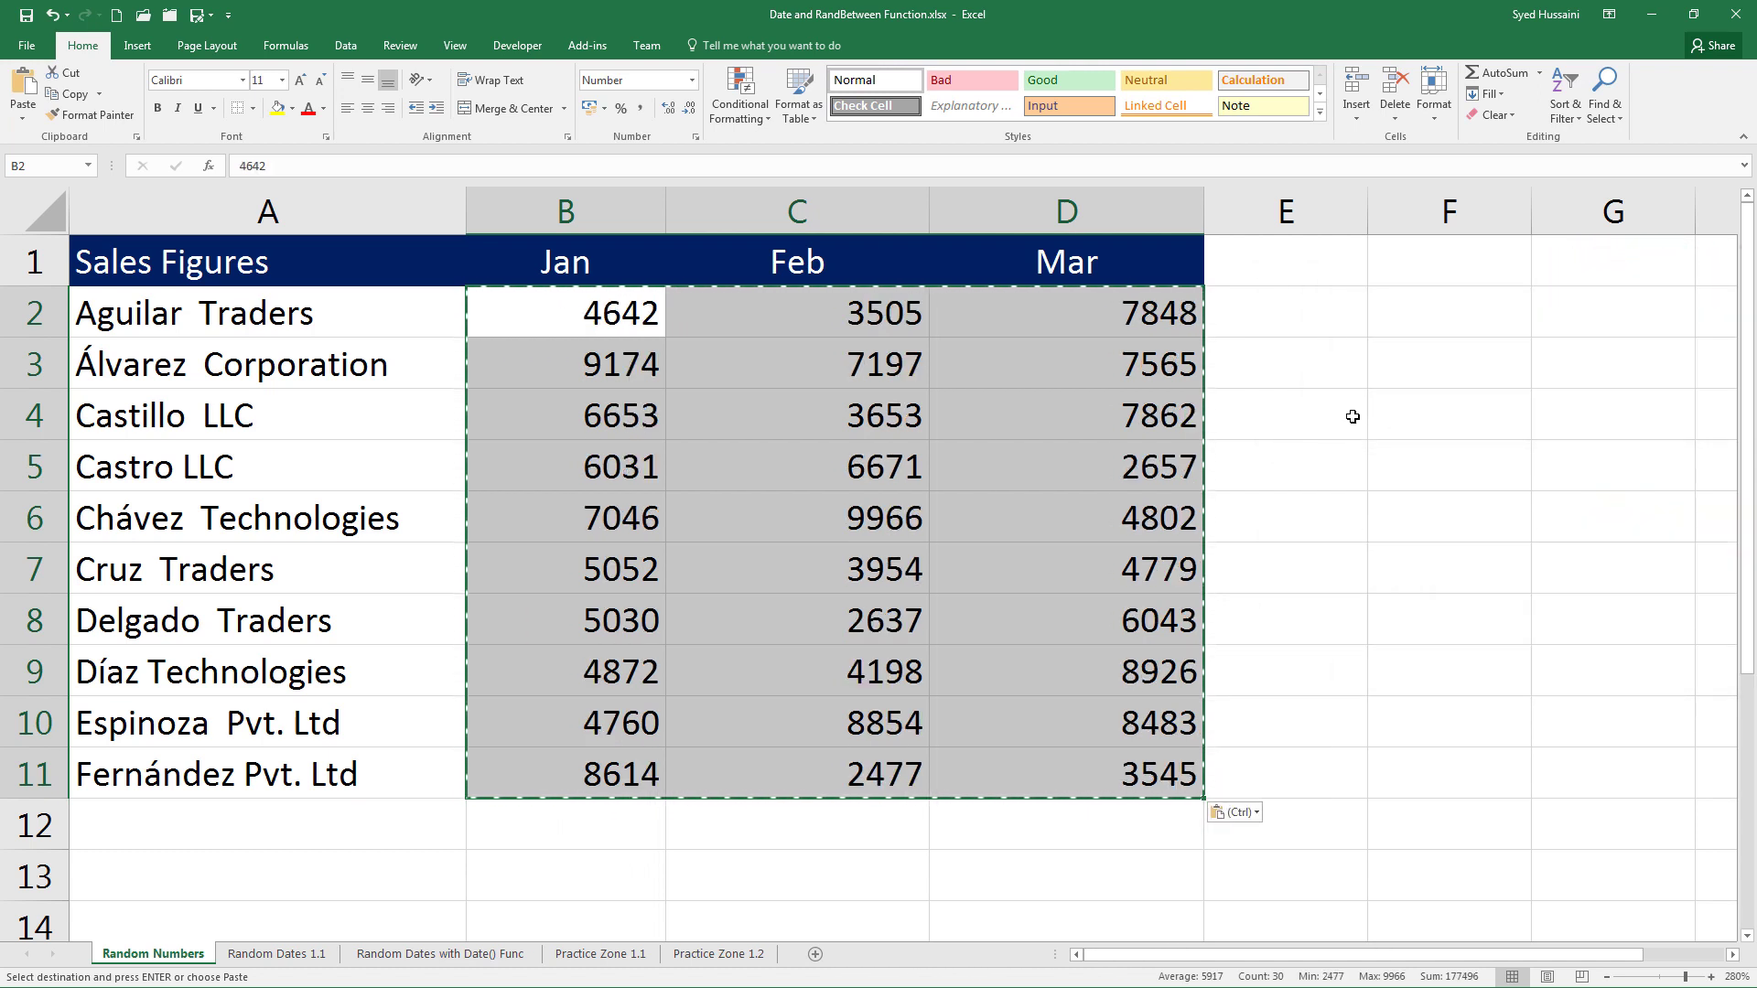
Inspect individual cells in B2:D11 to check whether they contain fixed numbers or formulas.
left_click(1235, 413)
left_click(1062, 412)
left_click_drag(547, 327, 1035, 772)
left_click(602, 322)
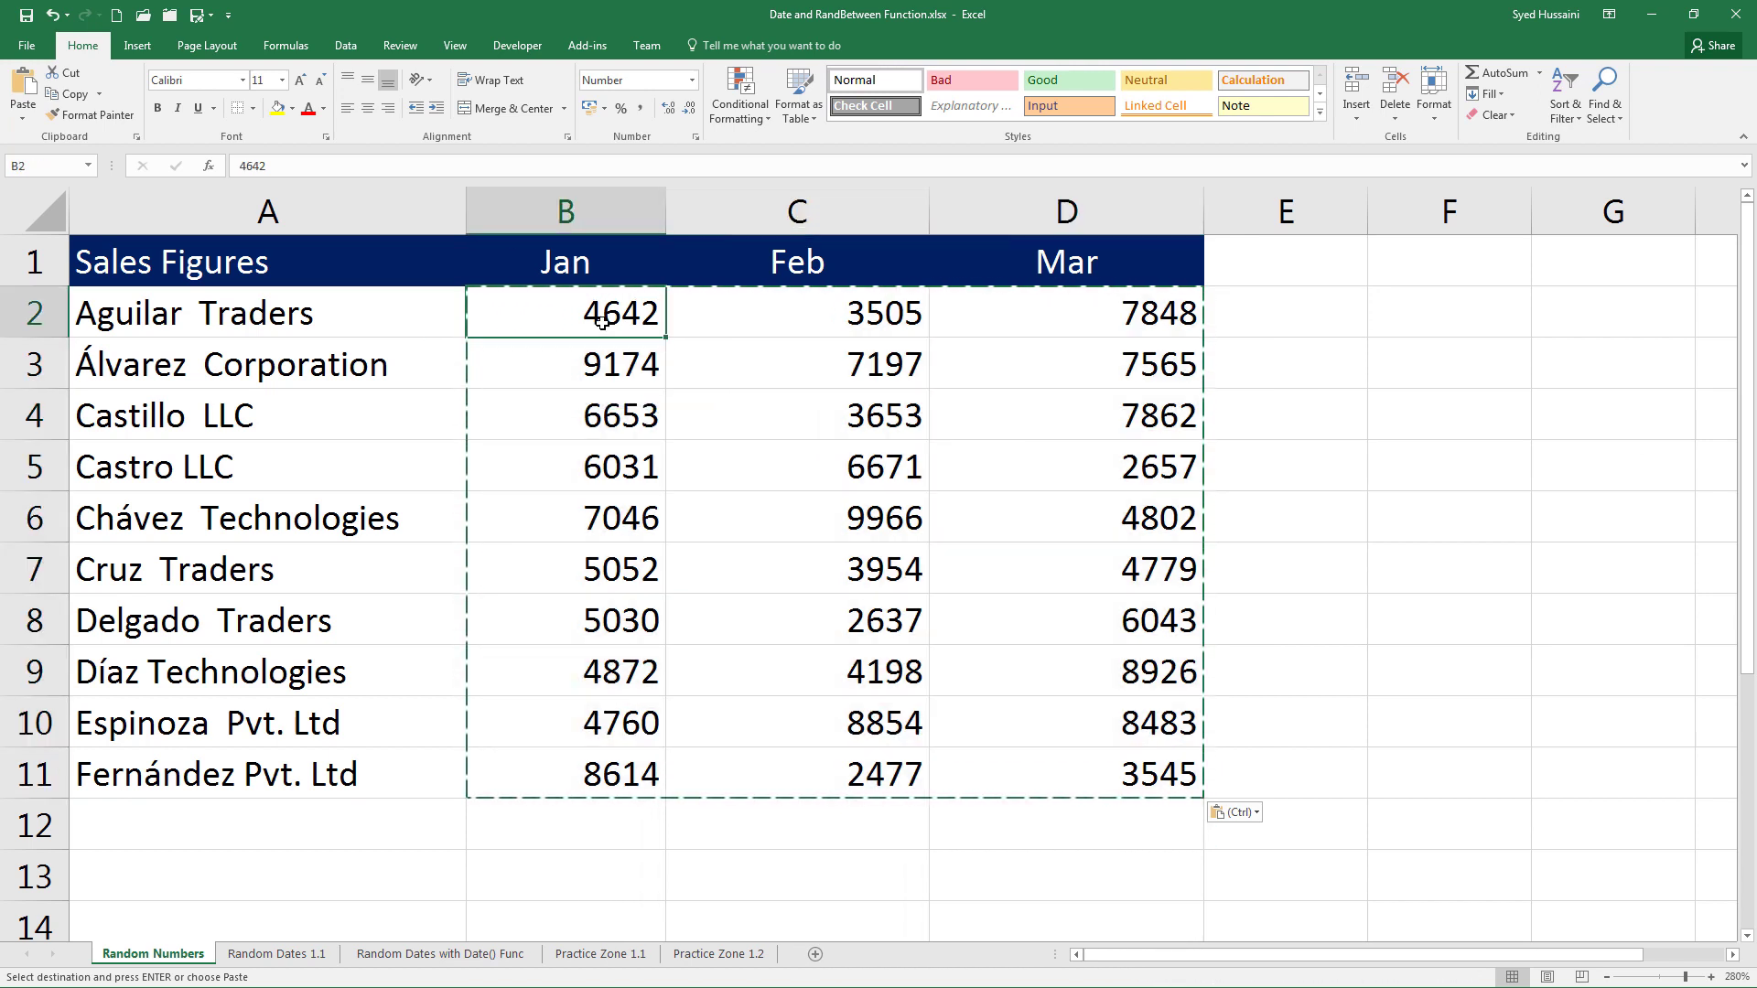
left_click(619, 547)
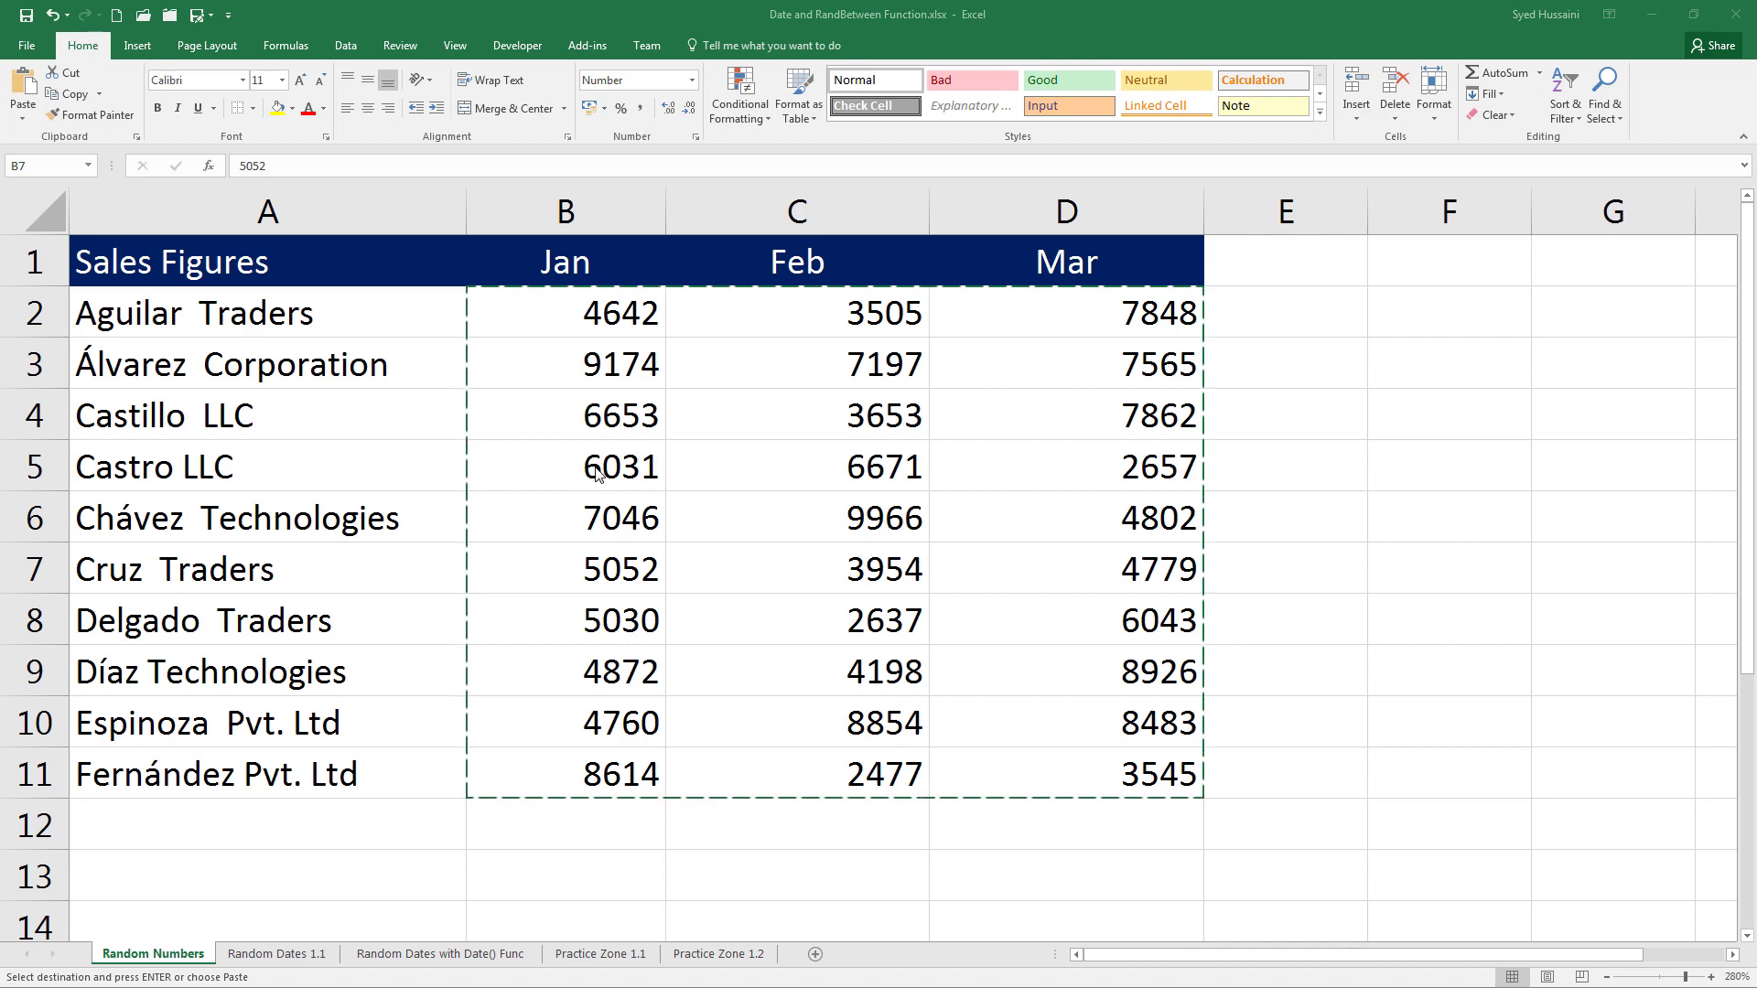
On the Random Dates 1.1 sheet, enter 23 Nov 2006 in cell D3 under Start Date.
left_click(302, 954)
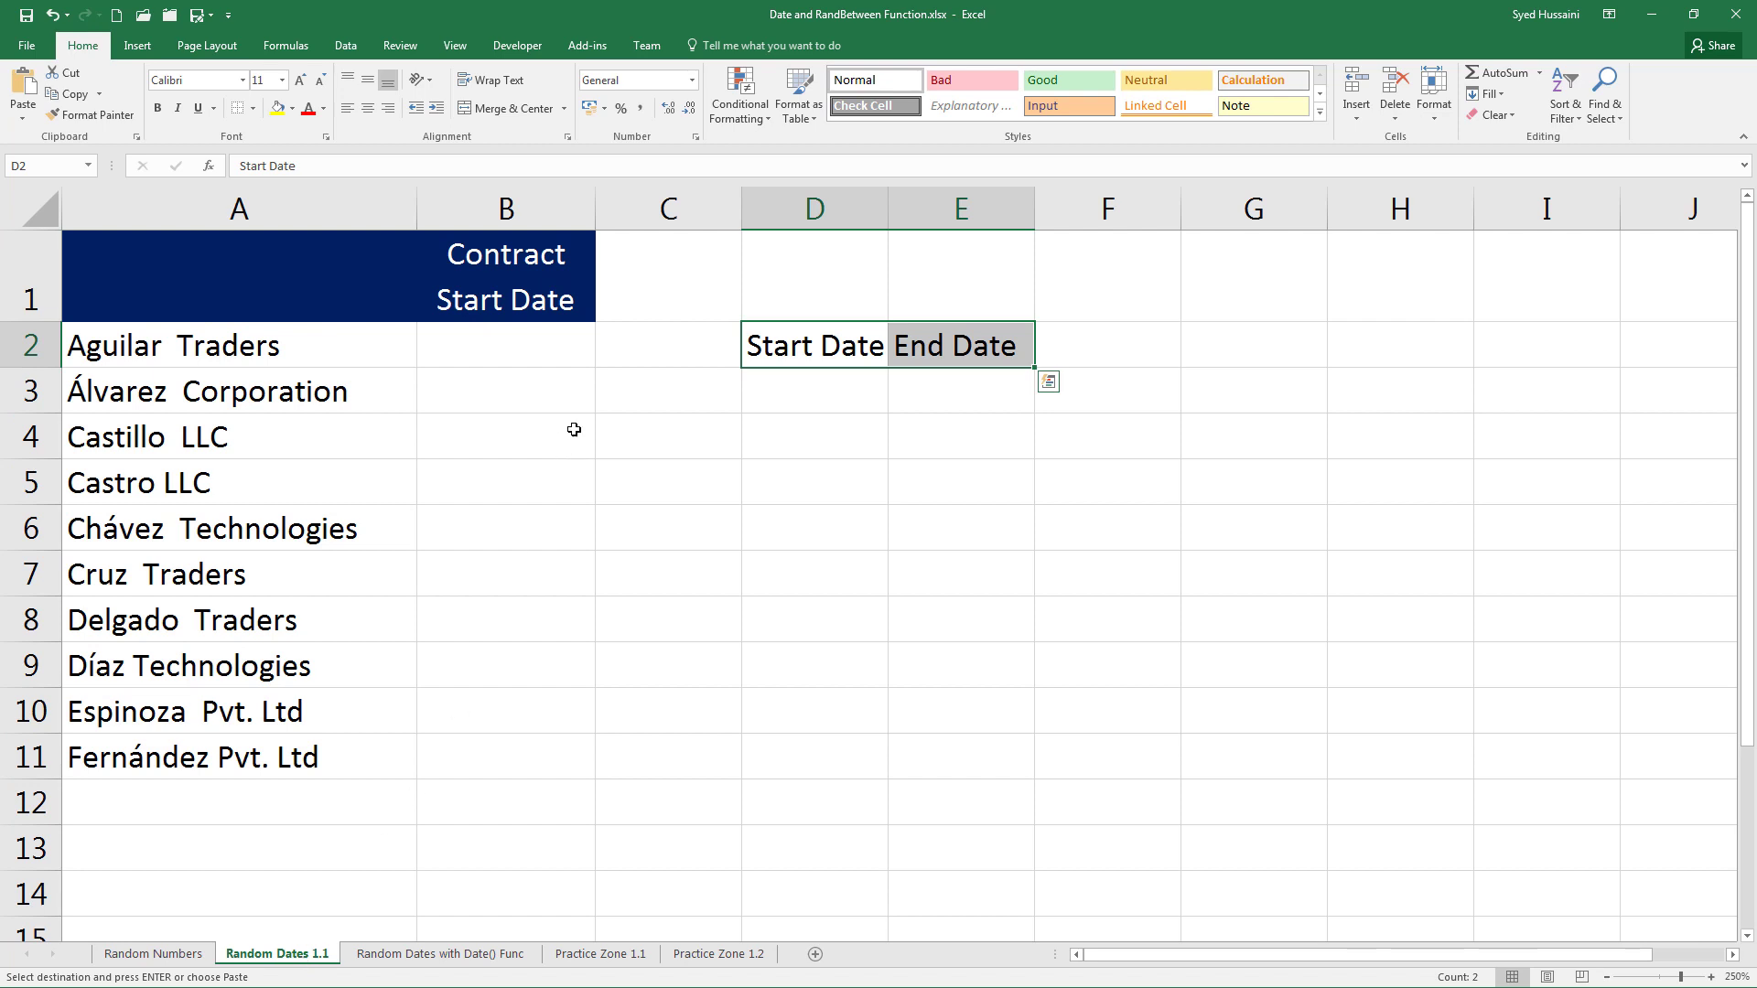
left_click(554, 385)
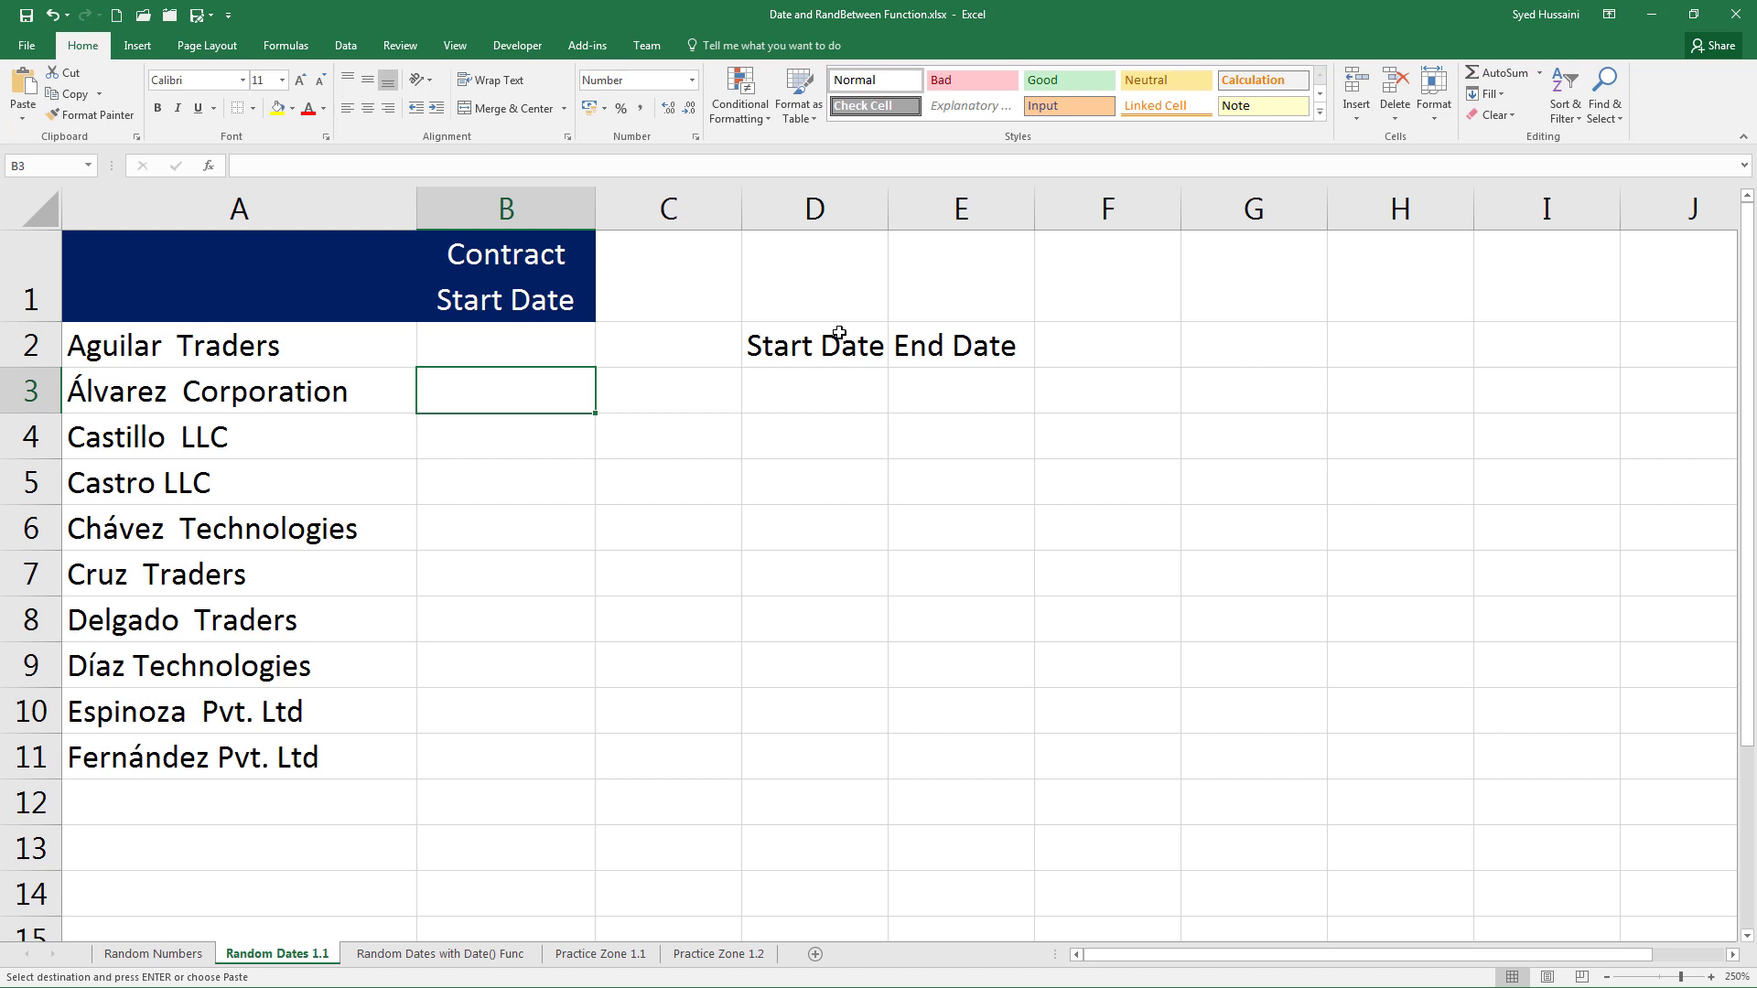
left_click(839, 333)
key("Right")
left_click(844, 381)
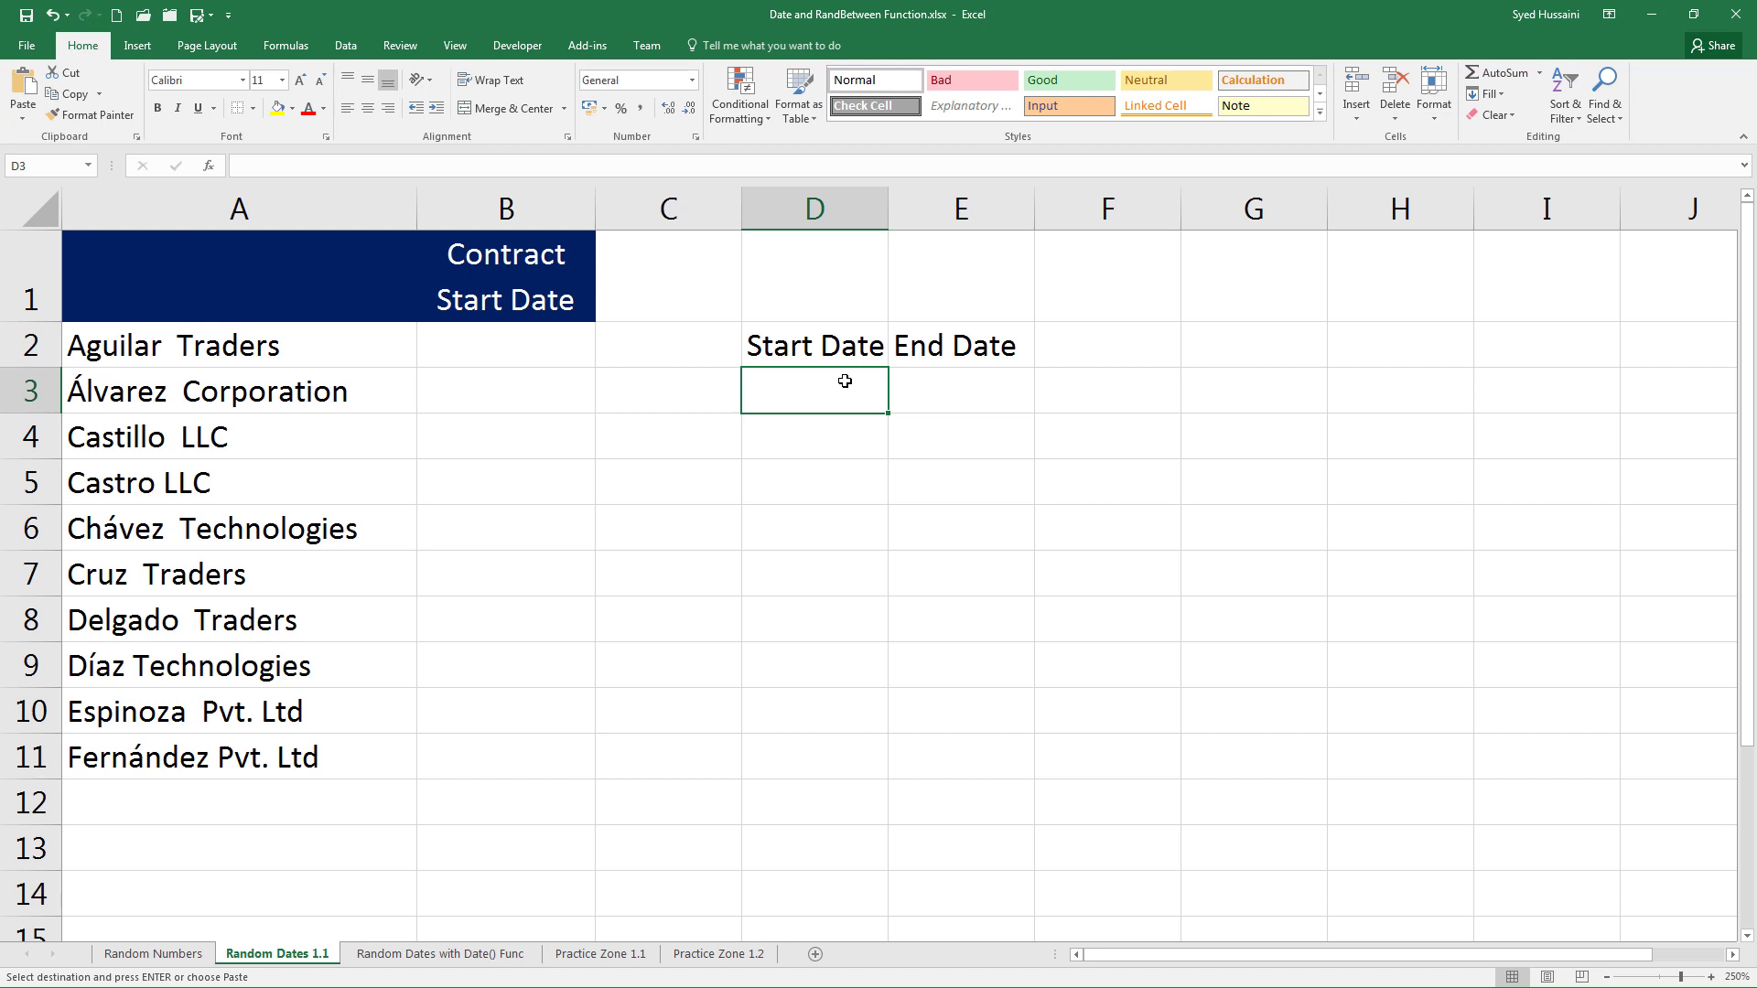
type("23")
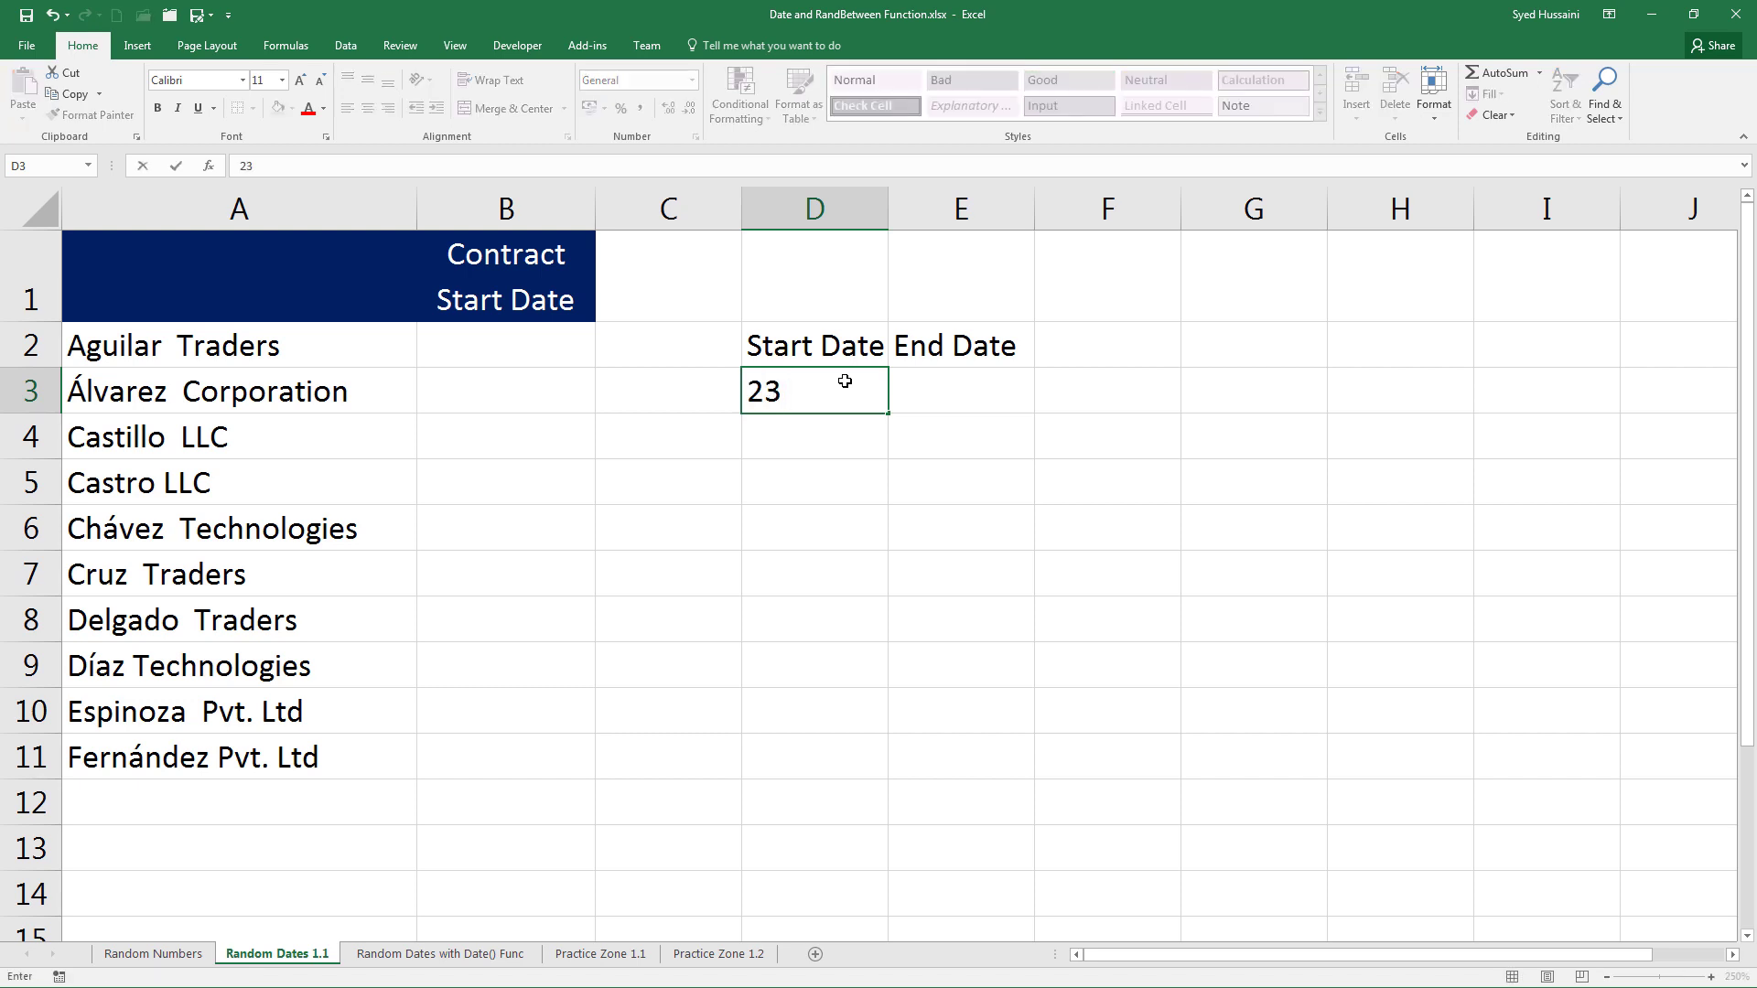
type(" Nov 2006")
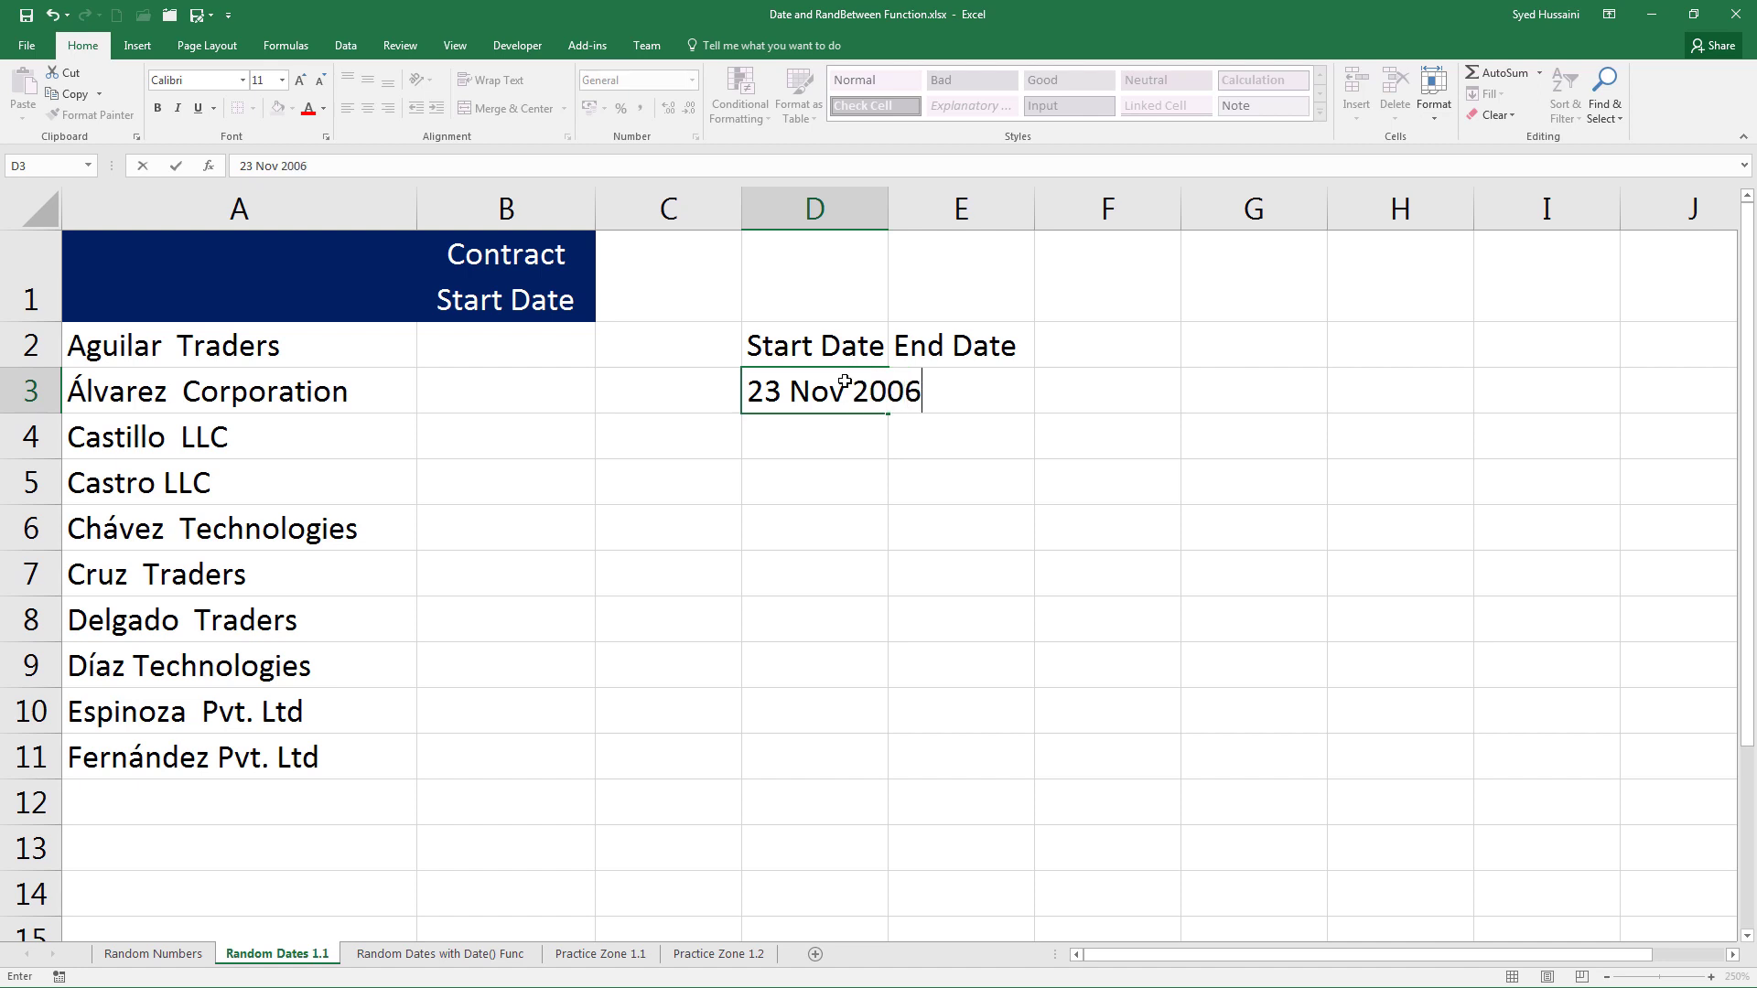
key("Return")
Enter 24 dec 2017 in cell E3 under End Date.
key("Up")
key("Right")
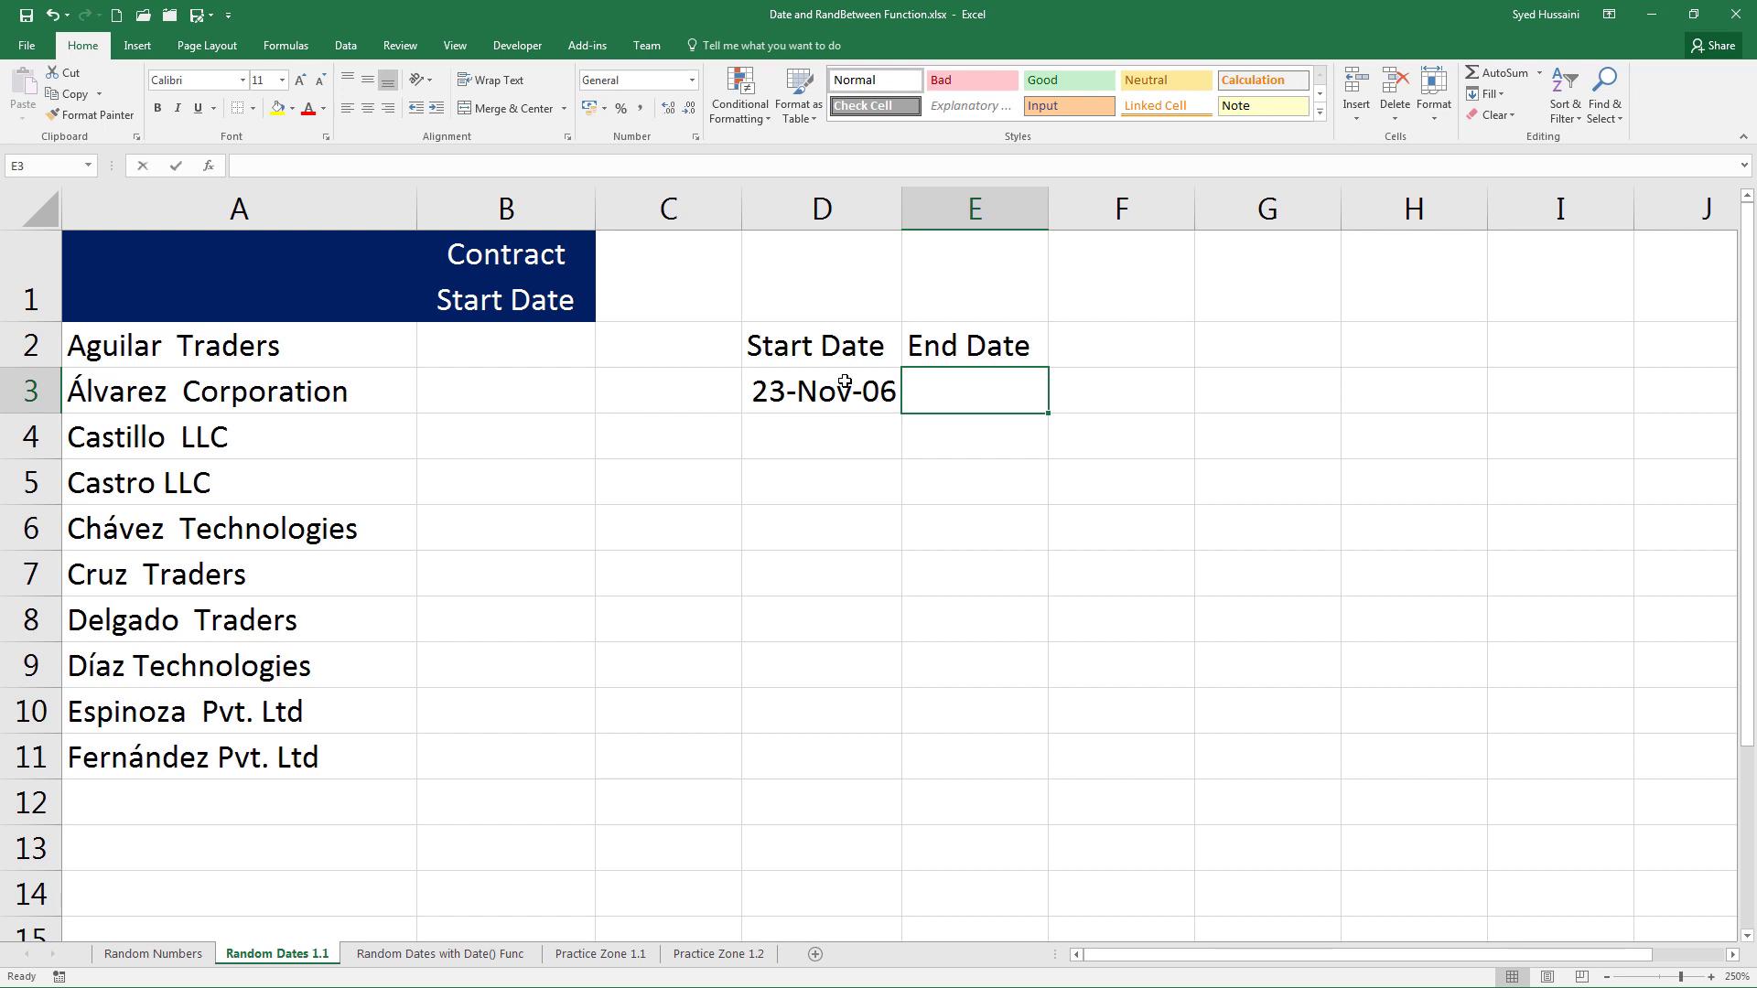
type("24 dec 2017")
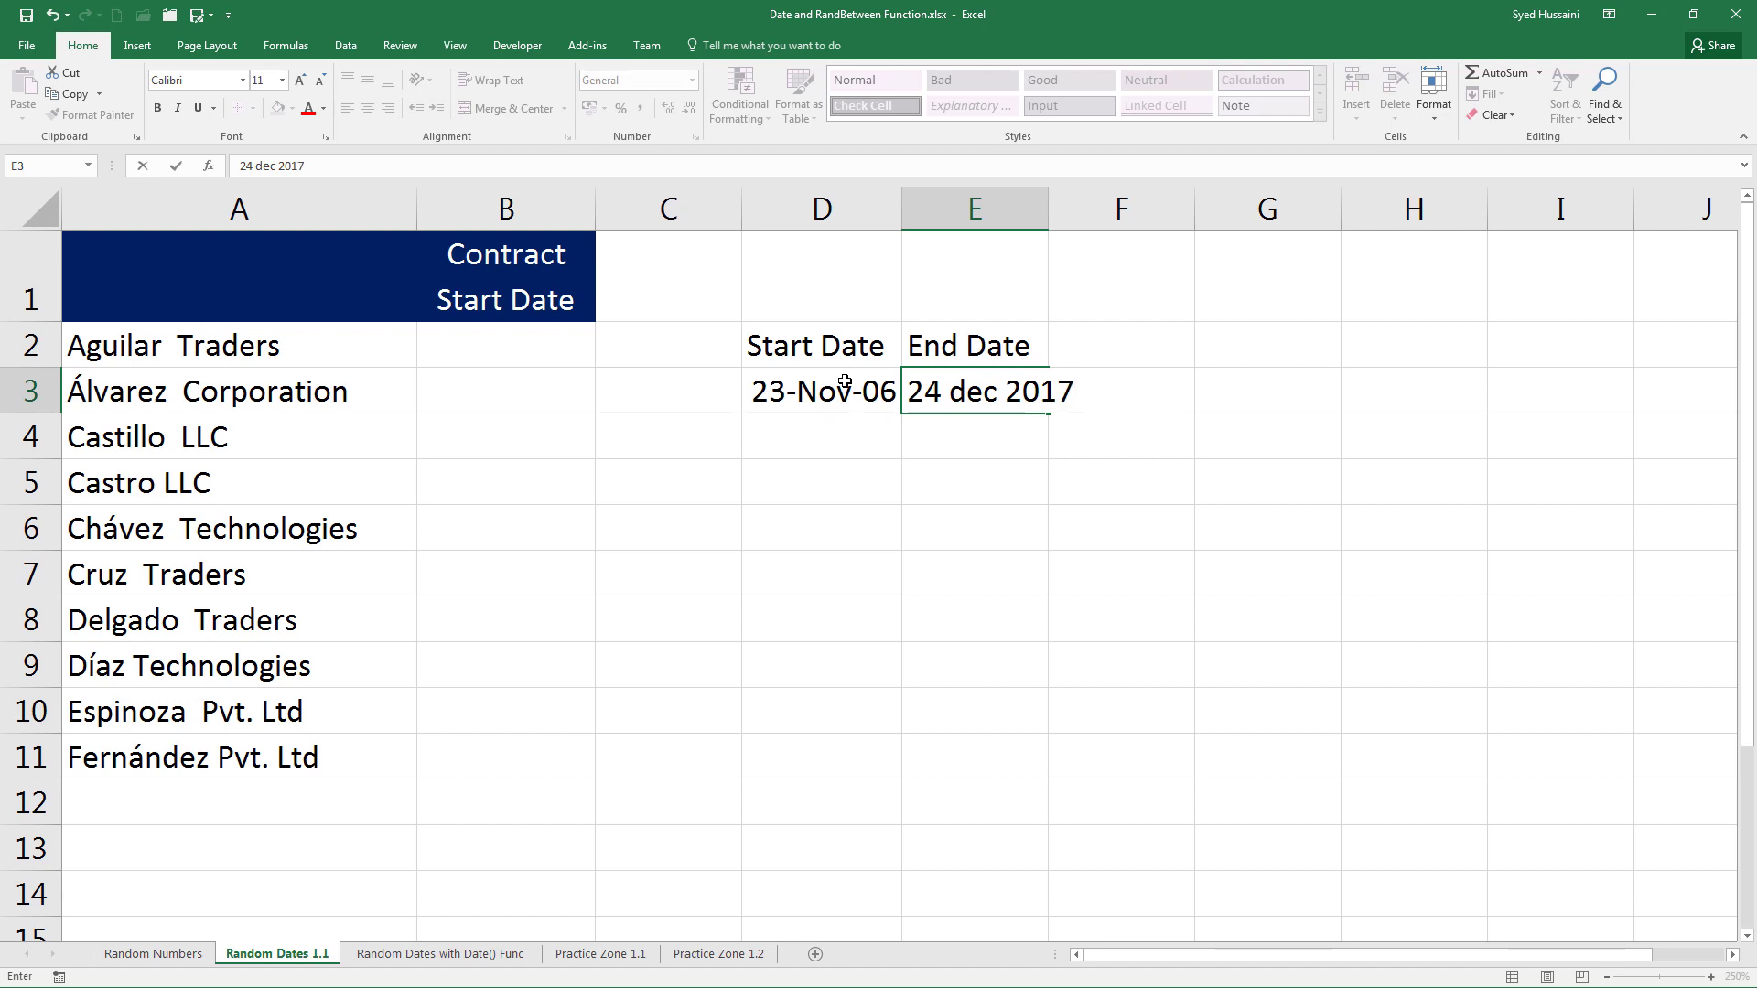
key("Return")
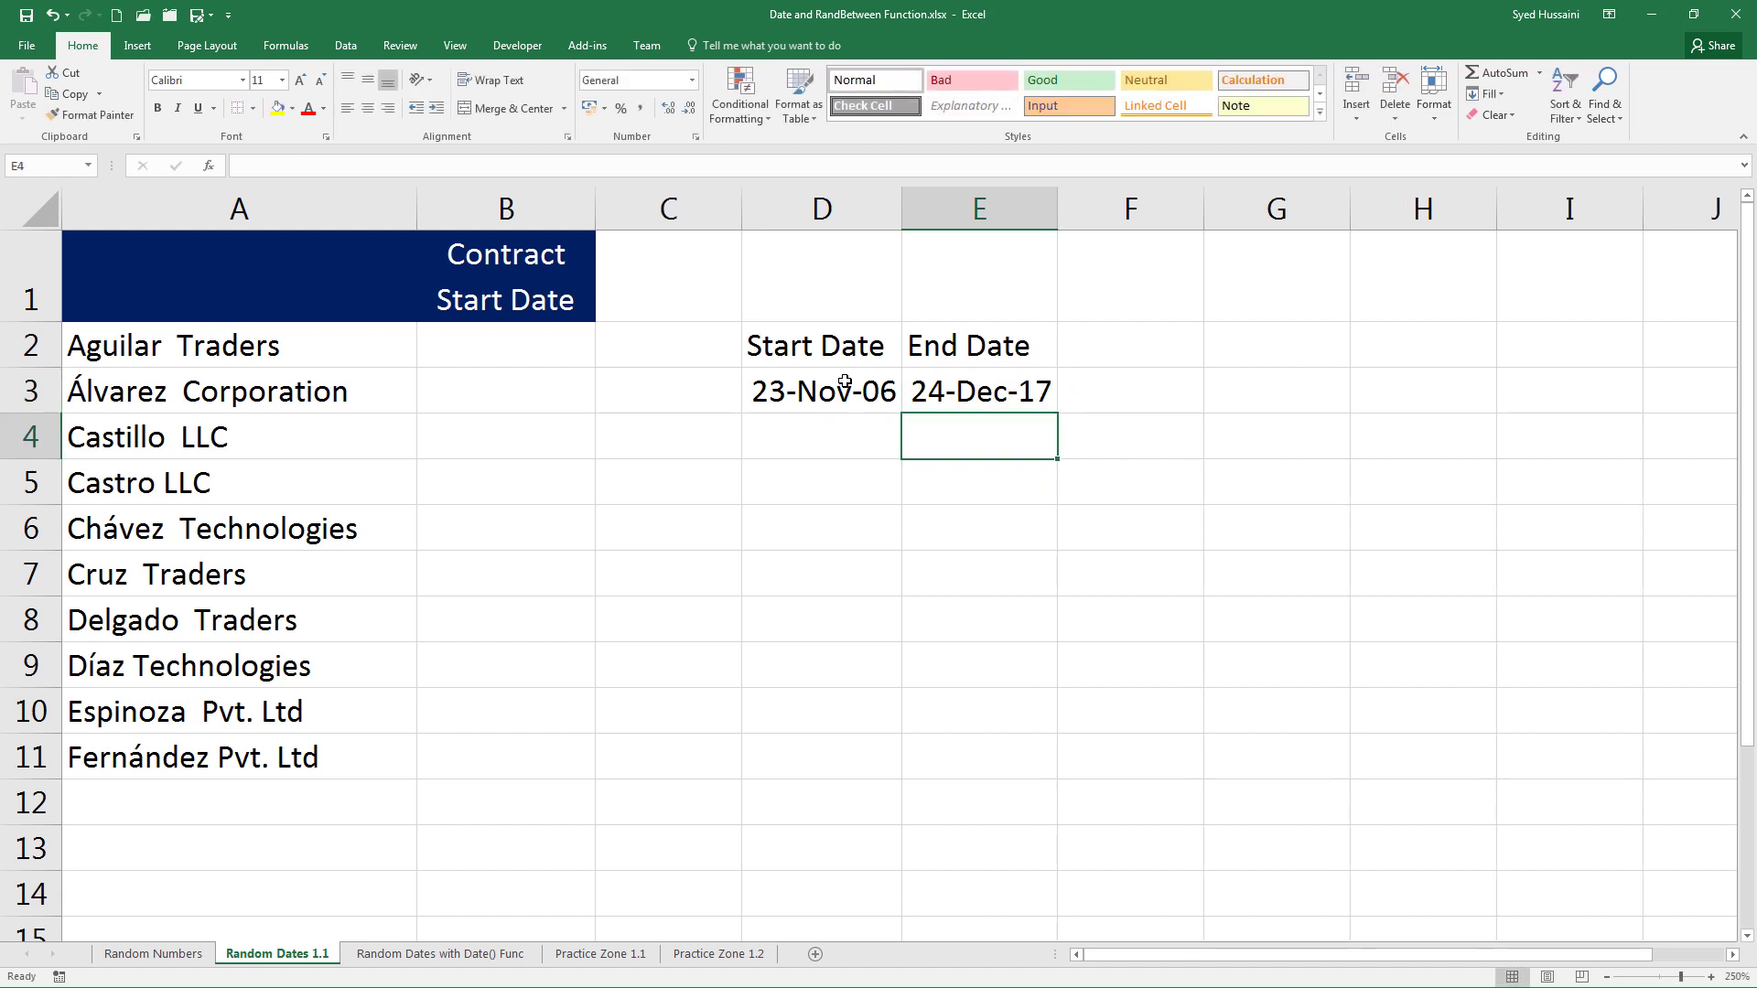
In cell B2, enter a RANDBETWEEN formula using absolute references to the start and end dates: =RANDBETWEEN($D$3, $E$3).
left_click(570, 353)
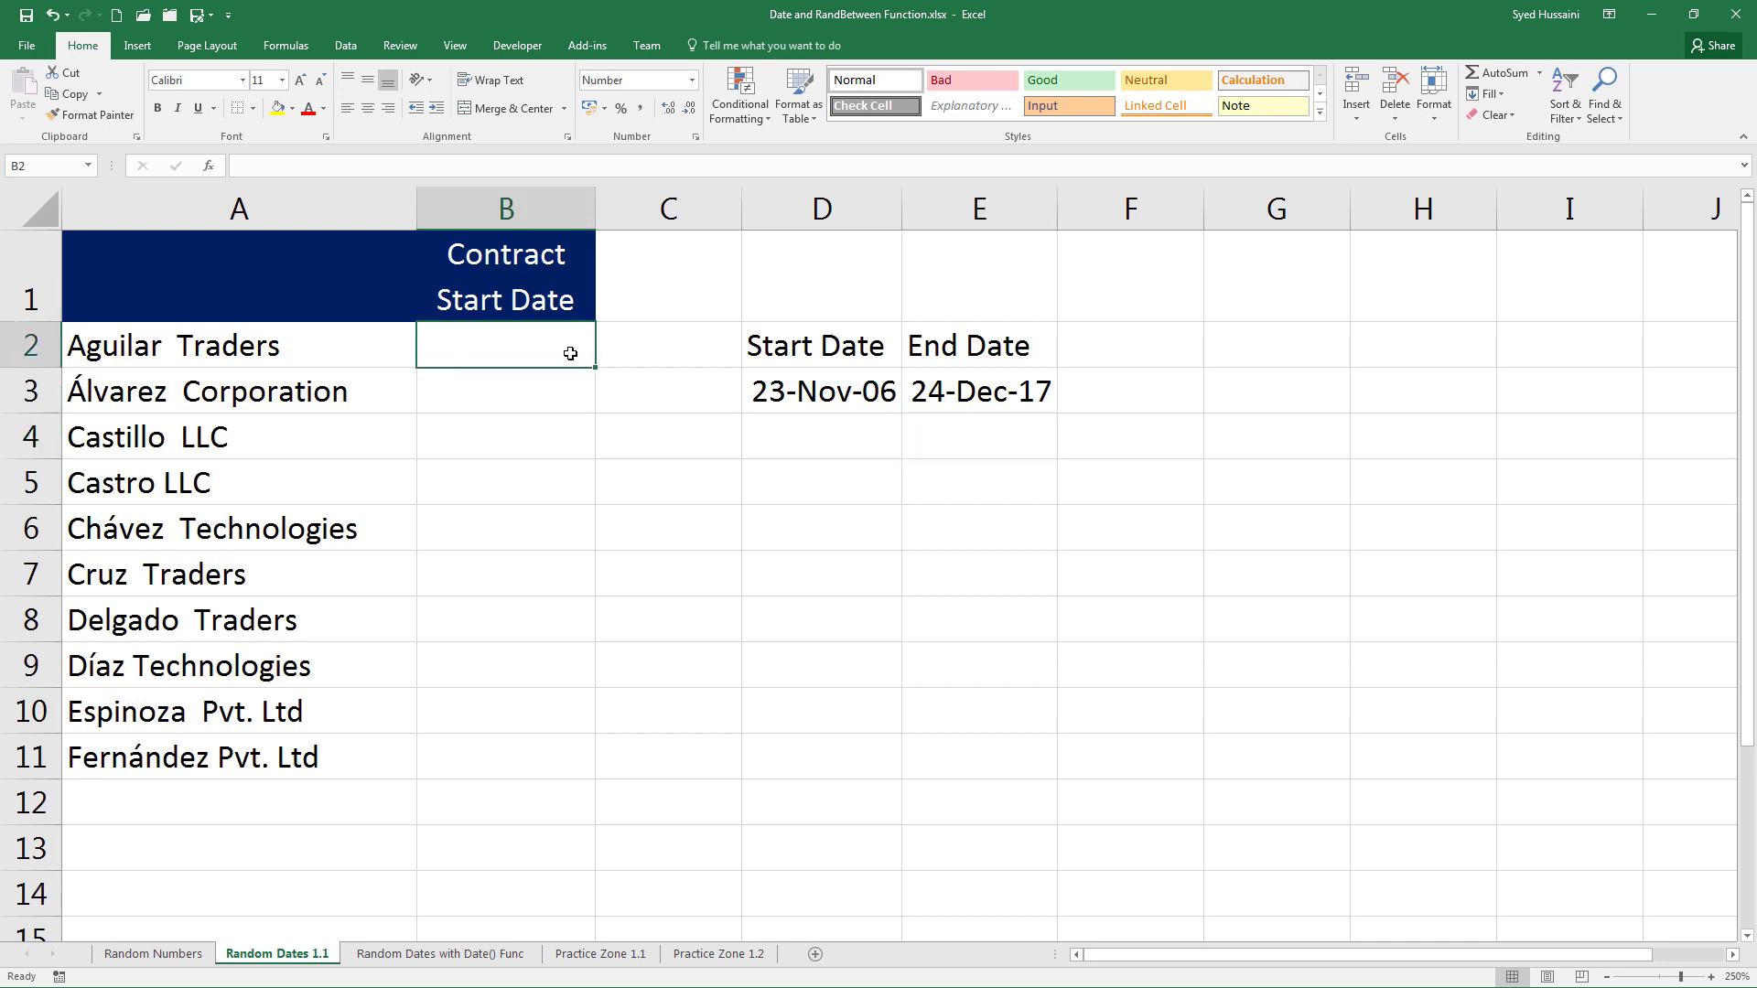
type("=rand")
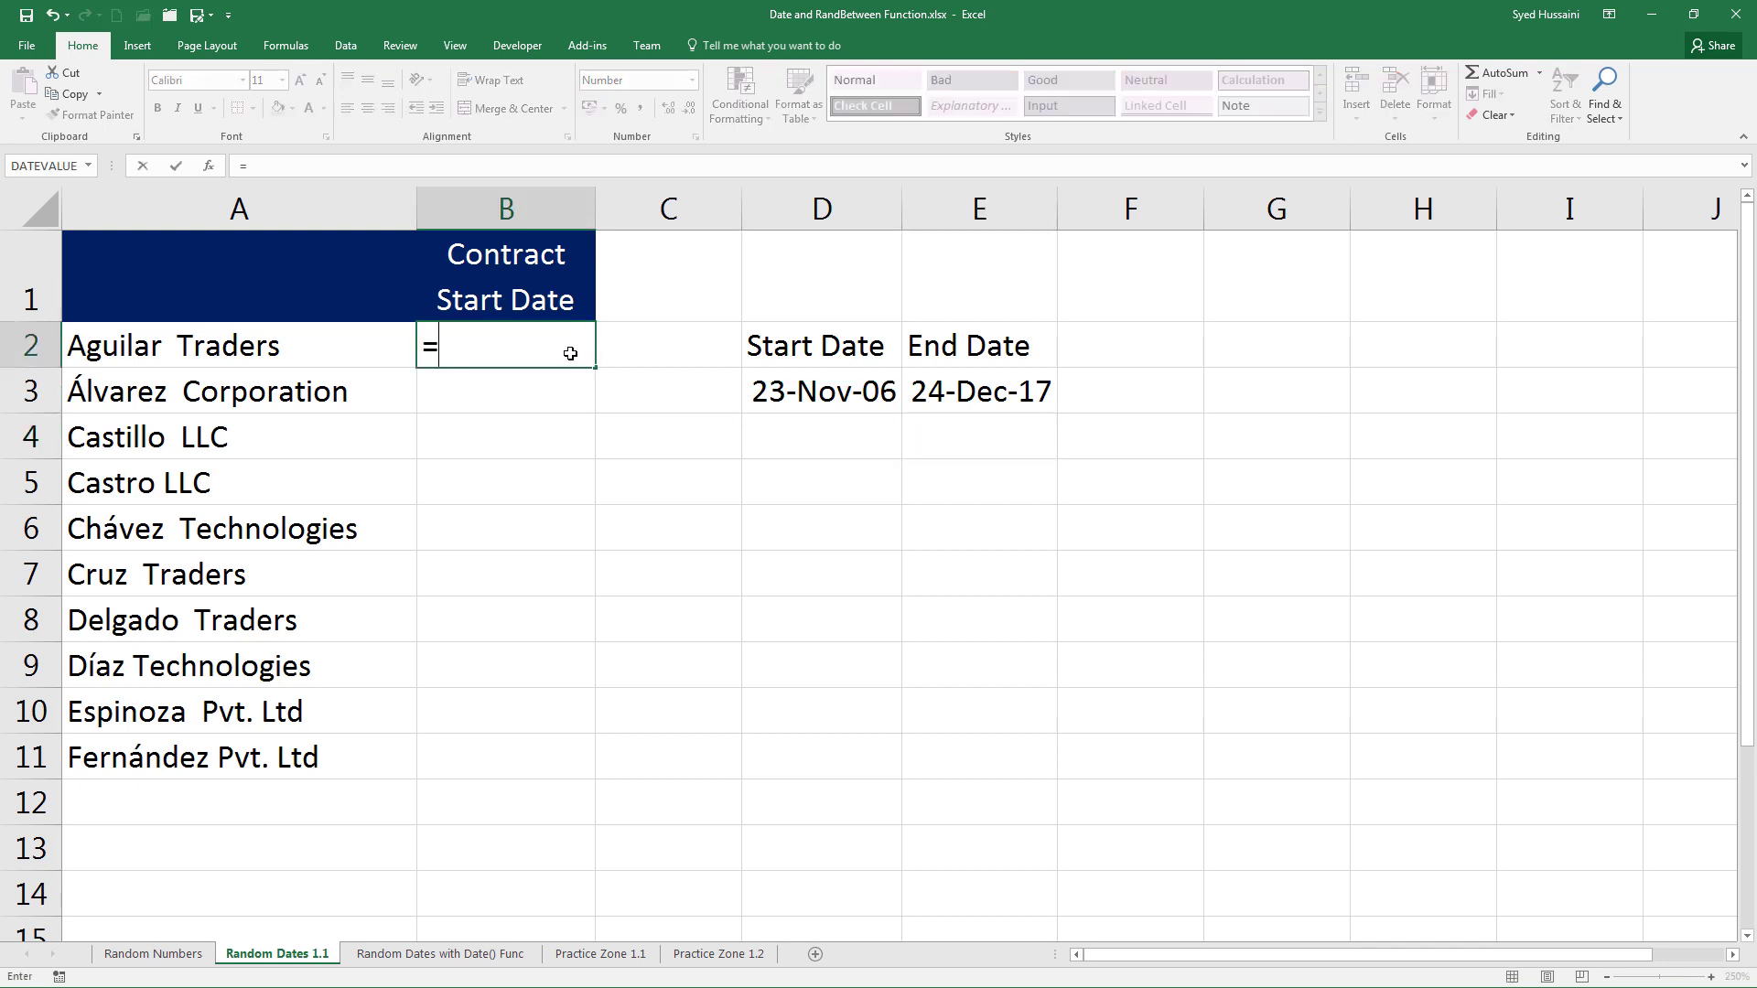
key("Down")
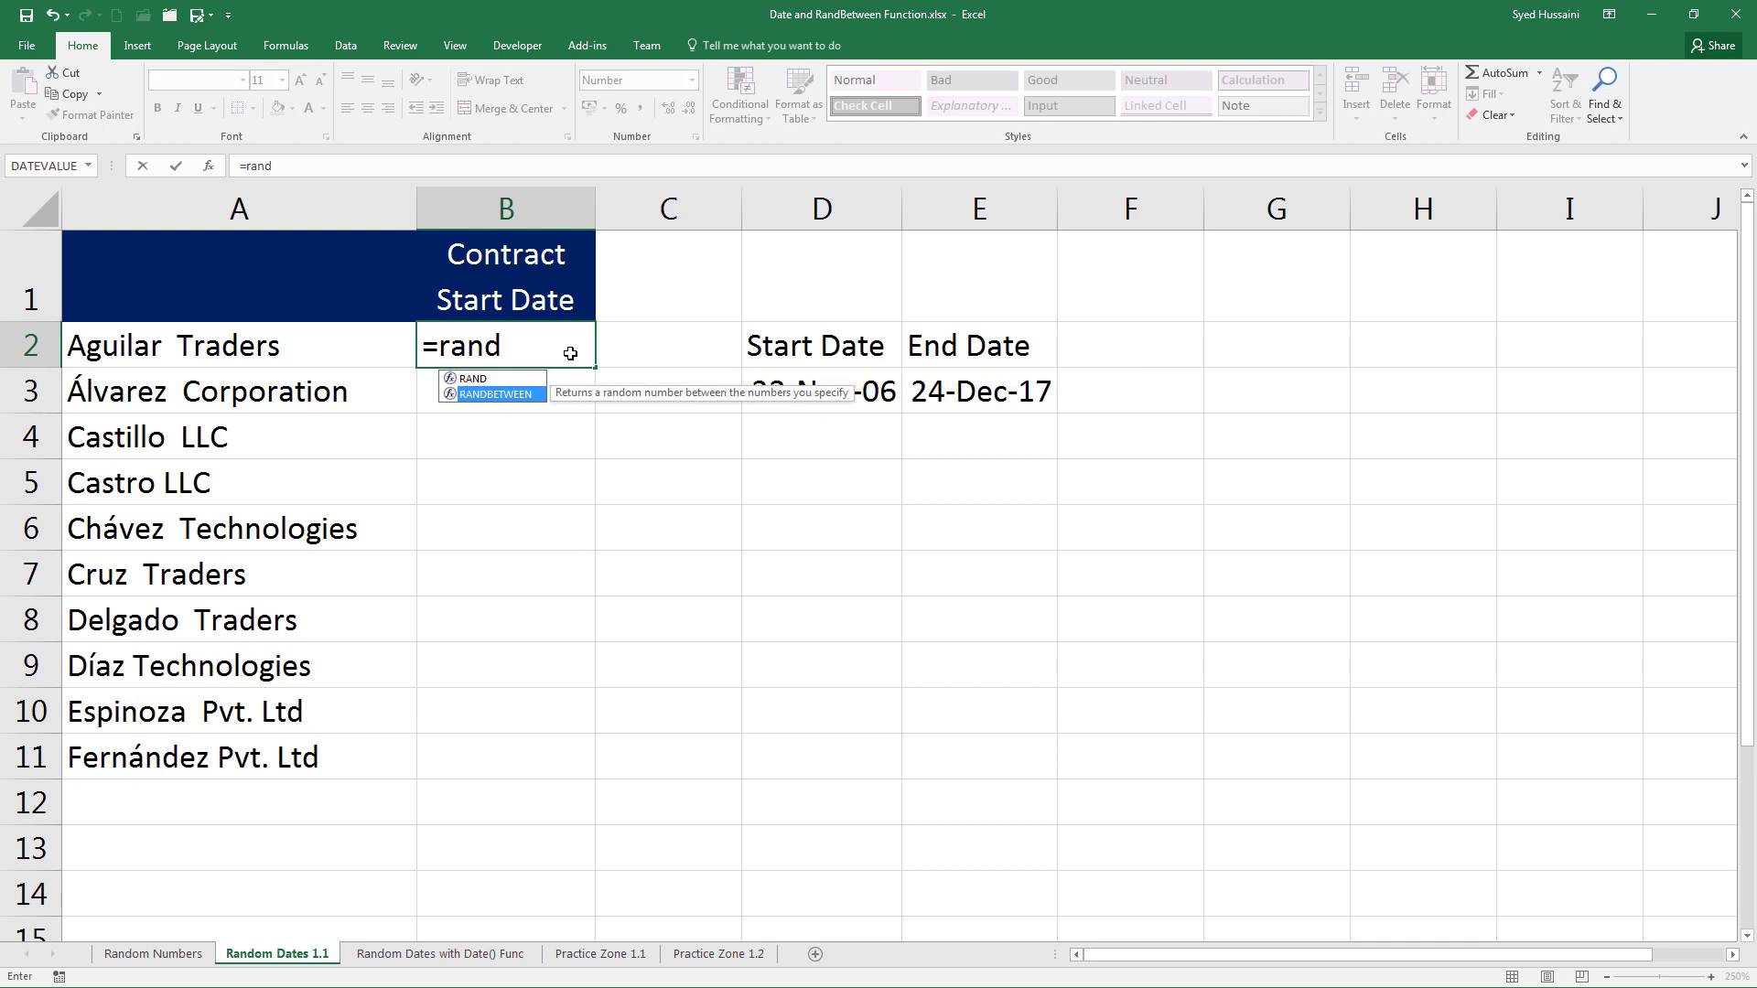
key("Tab")
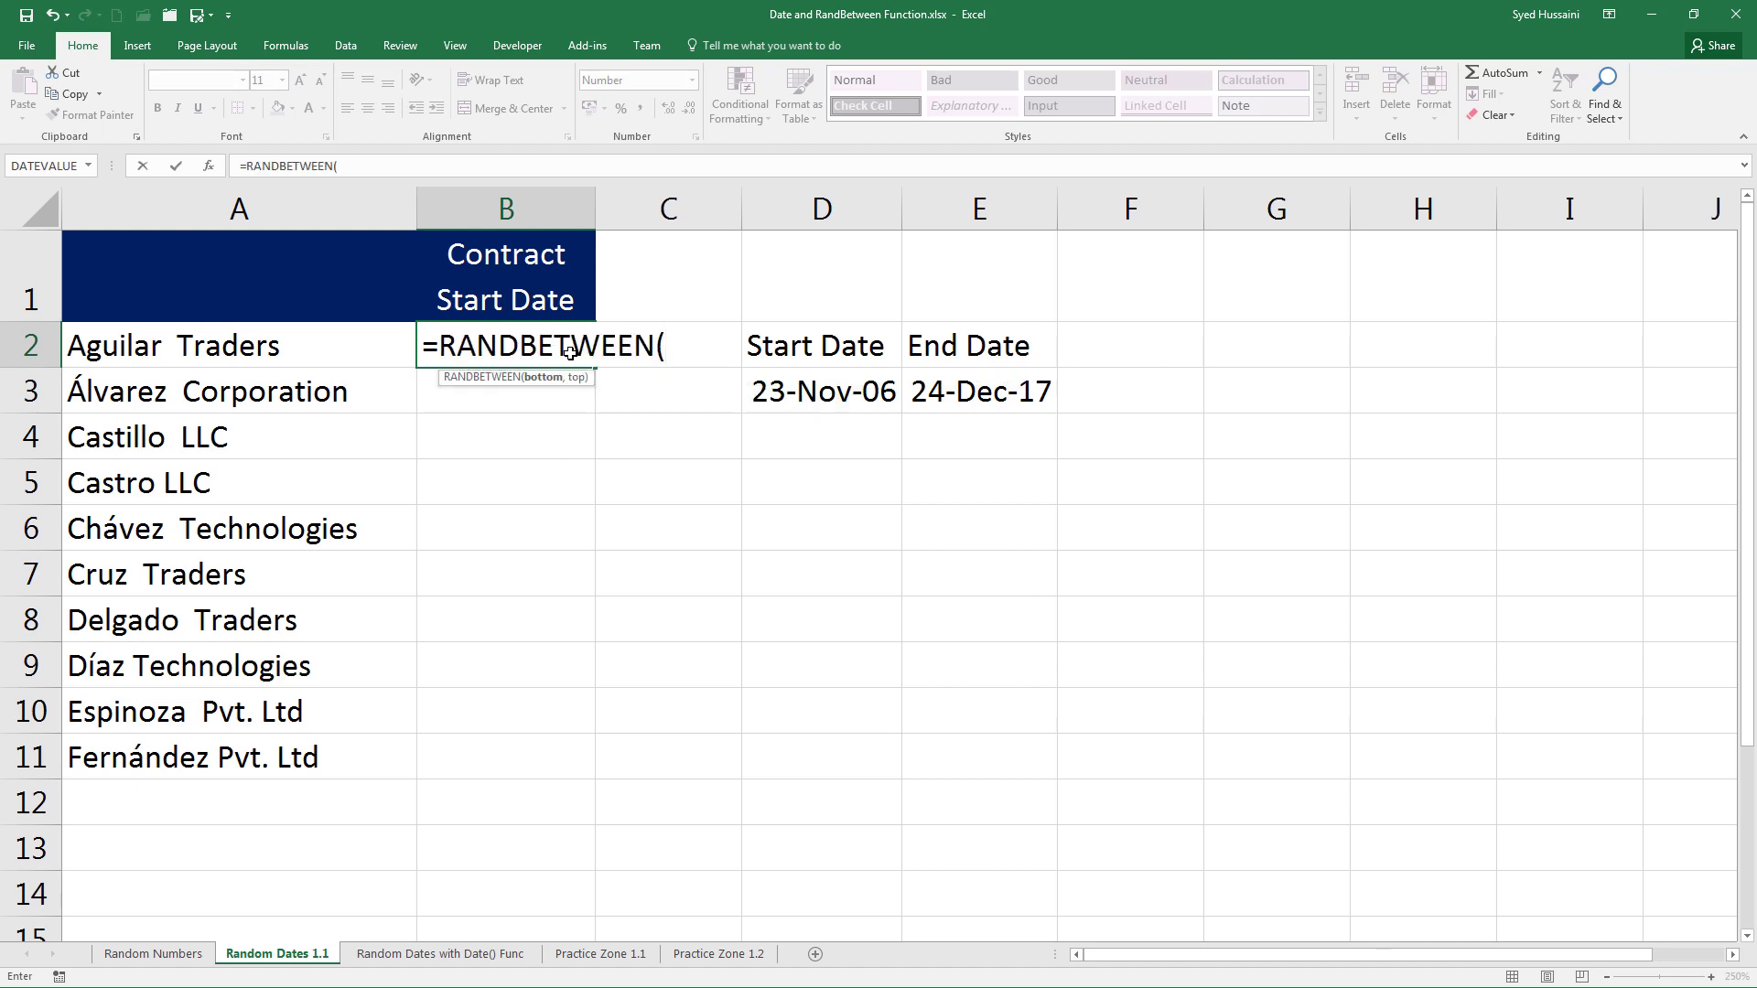
left_click(767, 391)
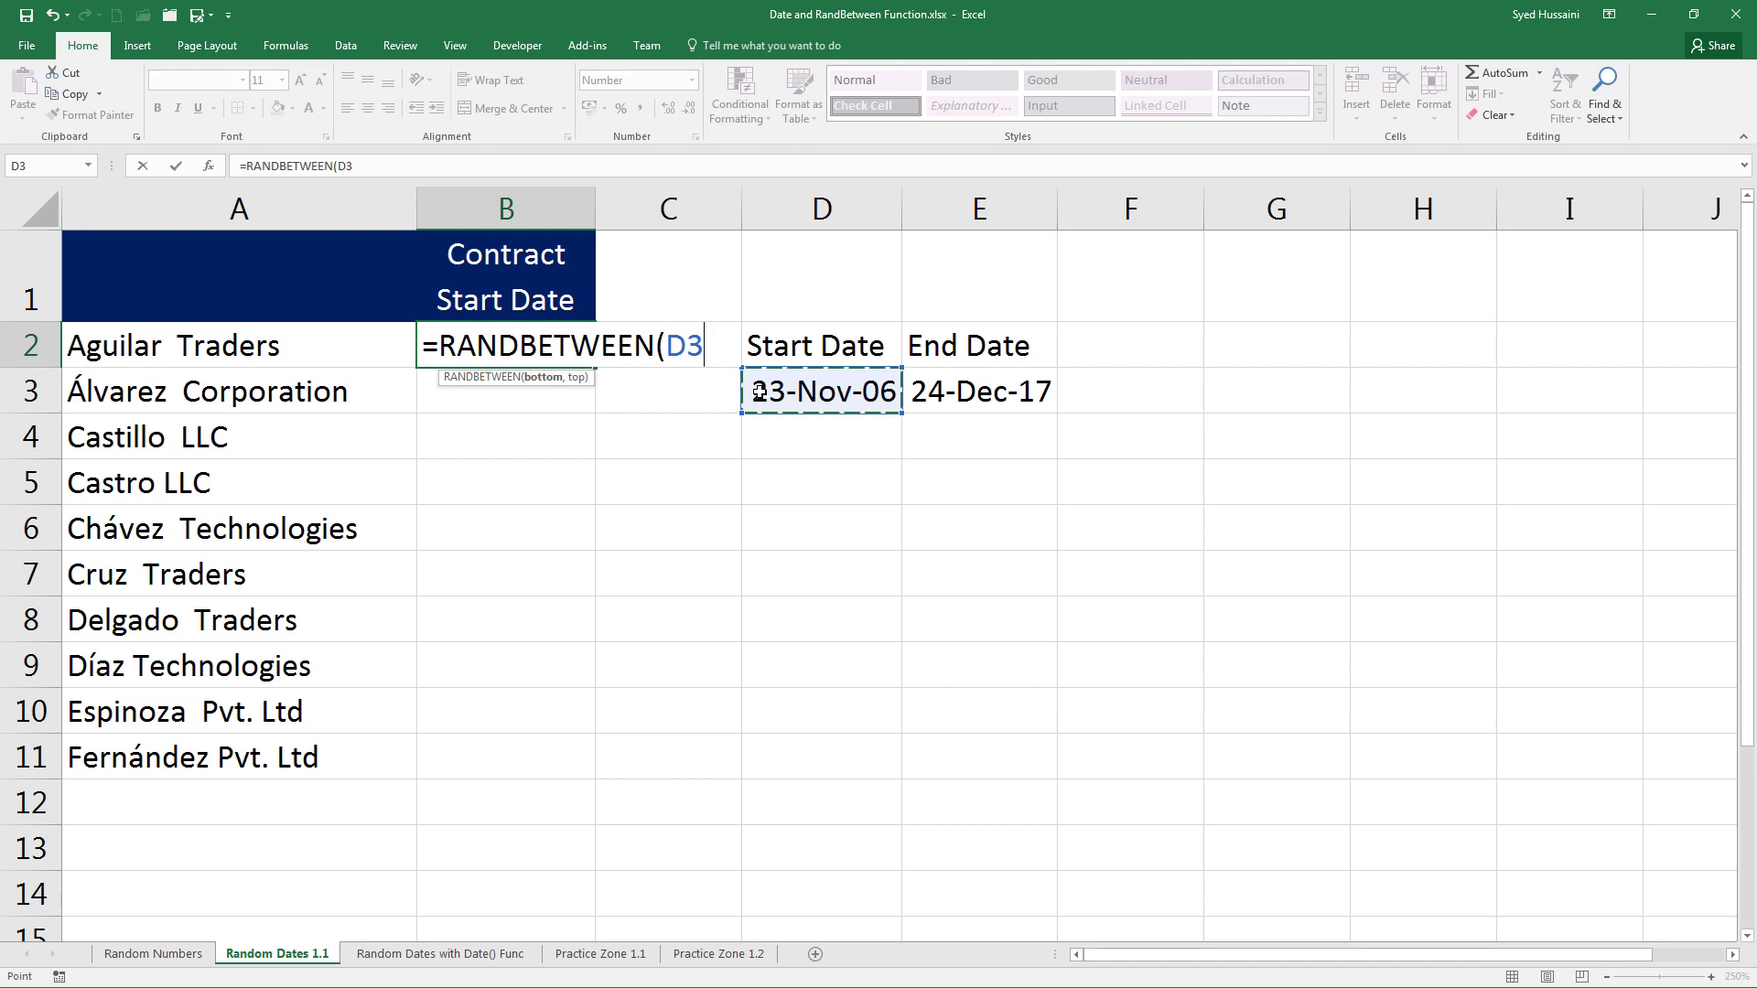
key("F4")
type(",")
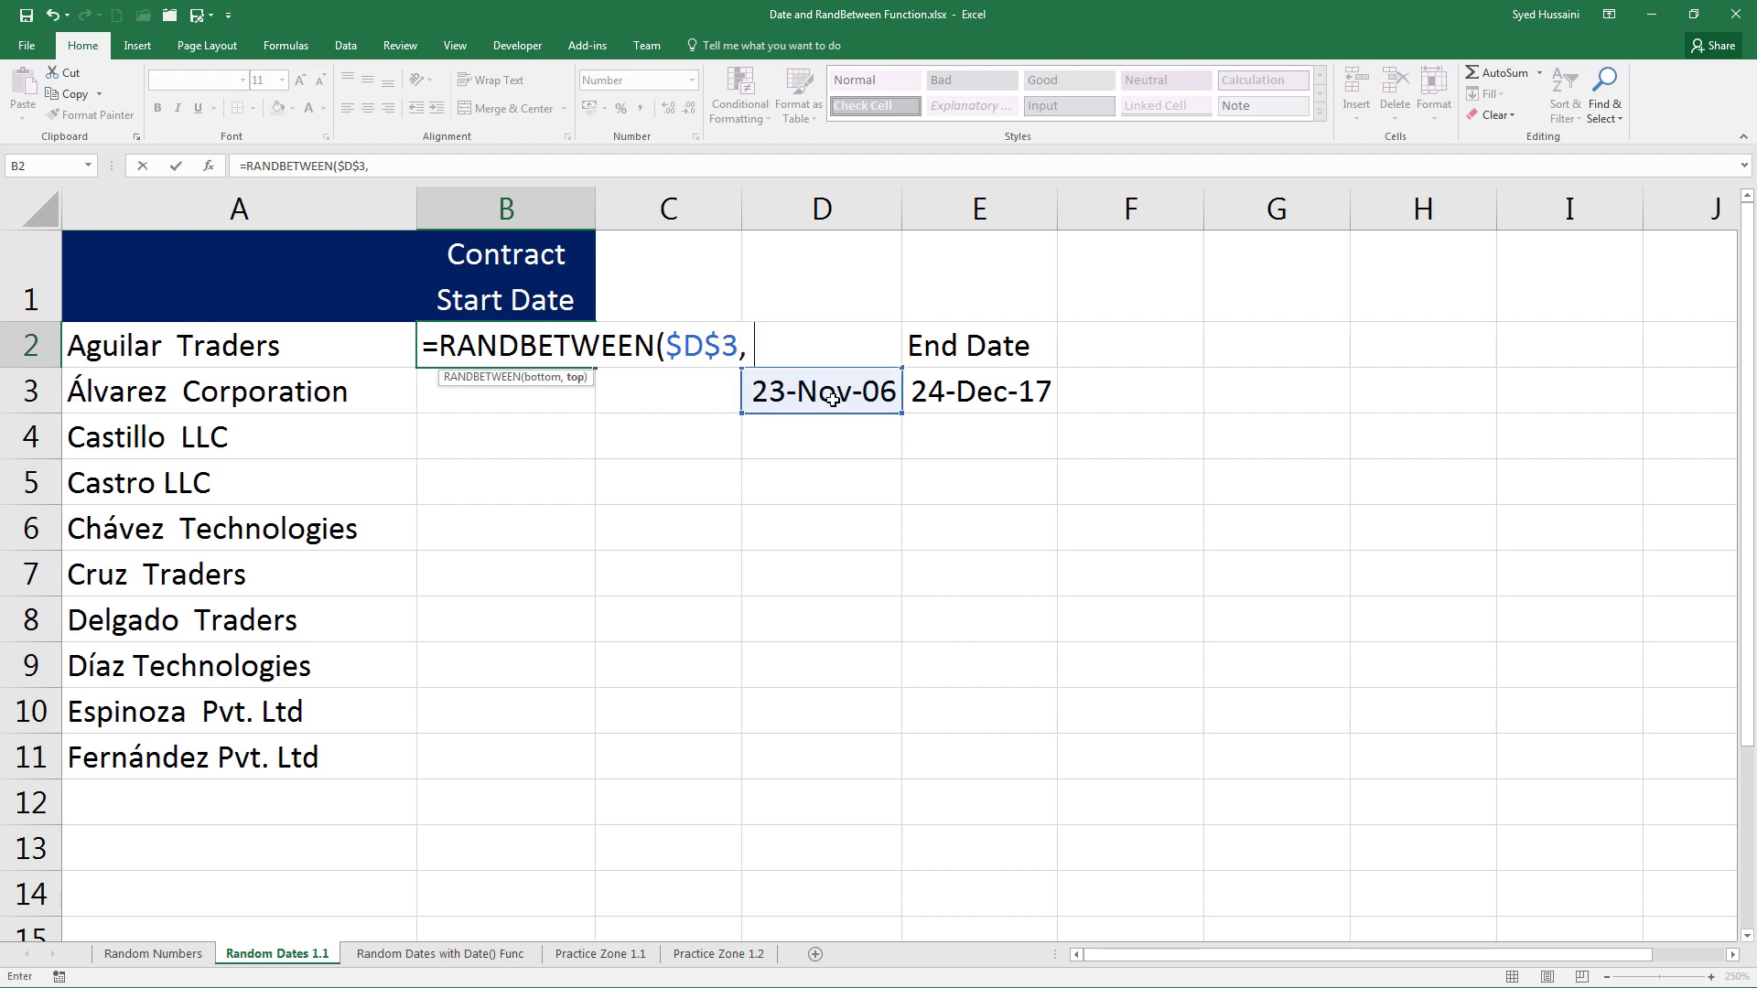
left_click(1005, 394)
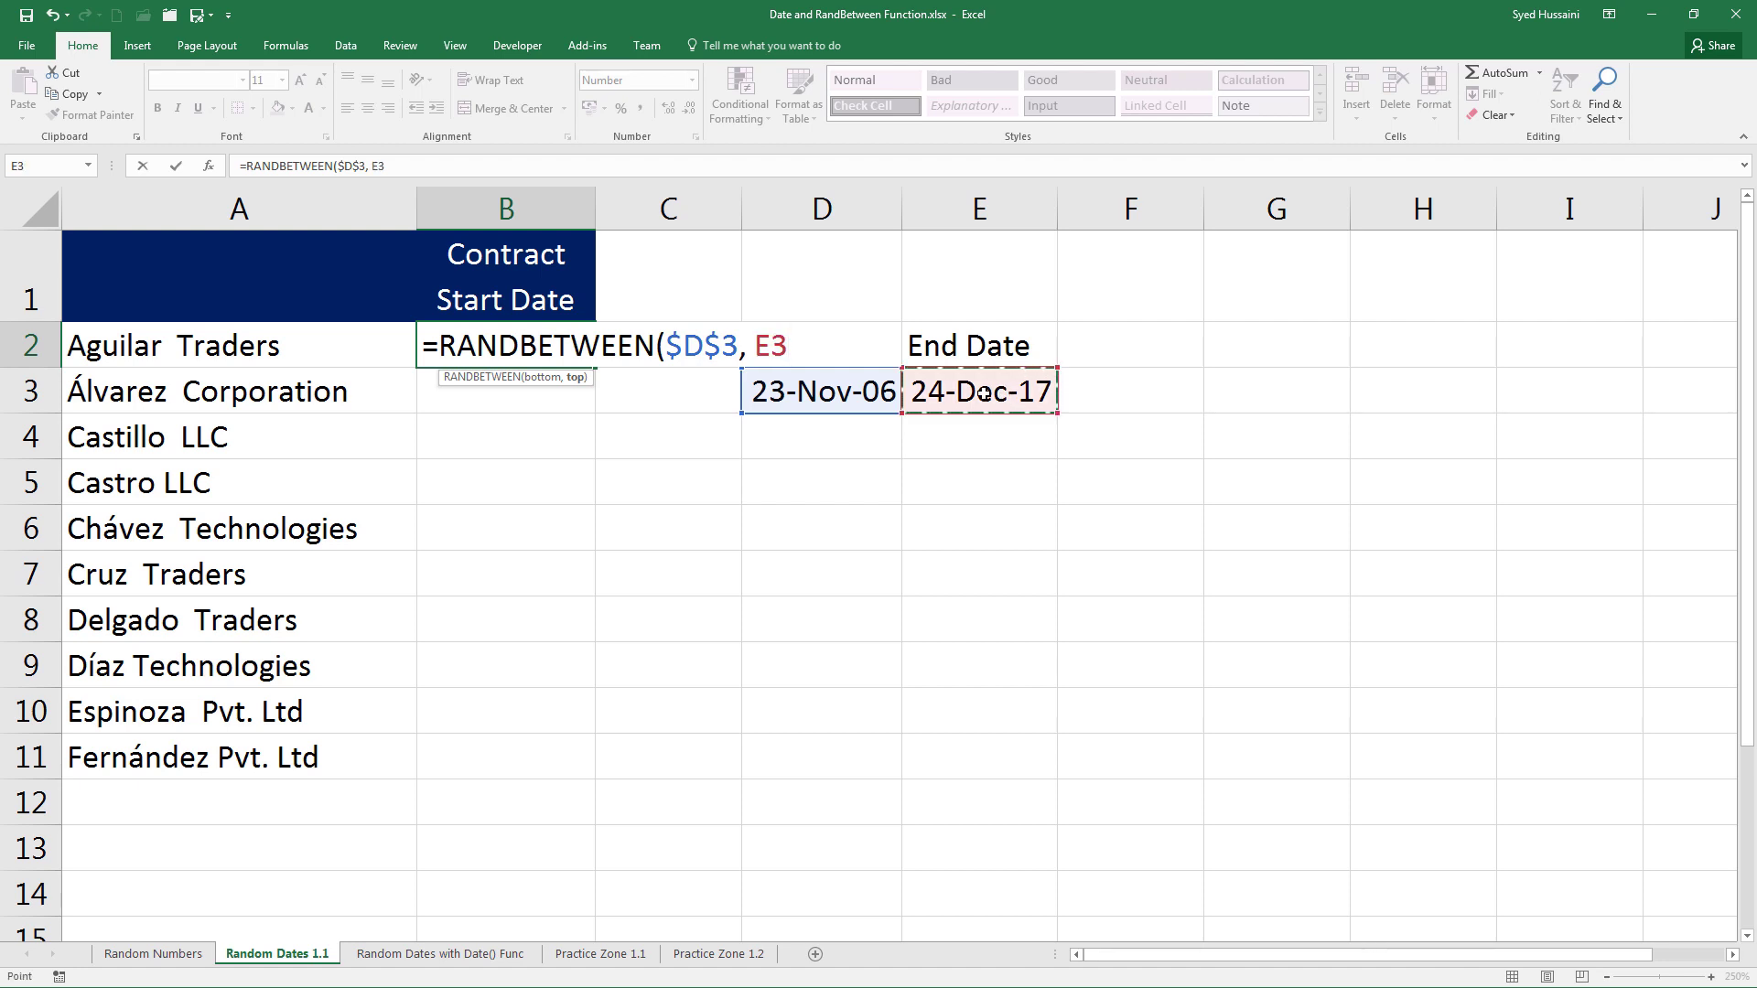
key("F4")
type(")")
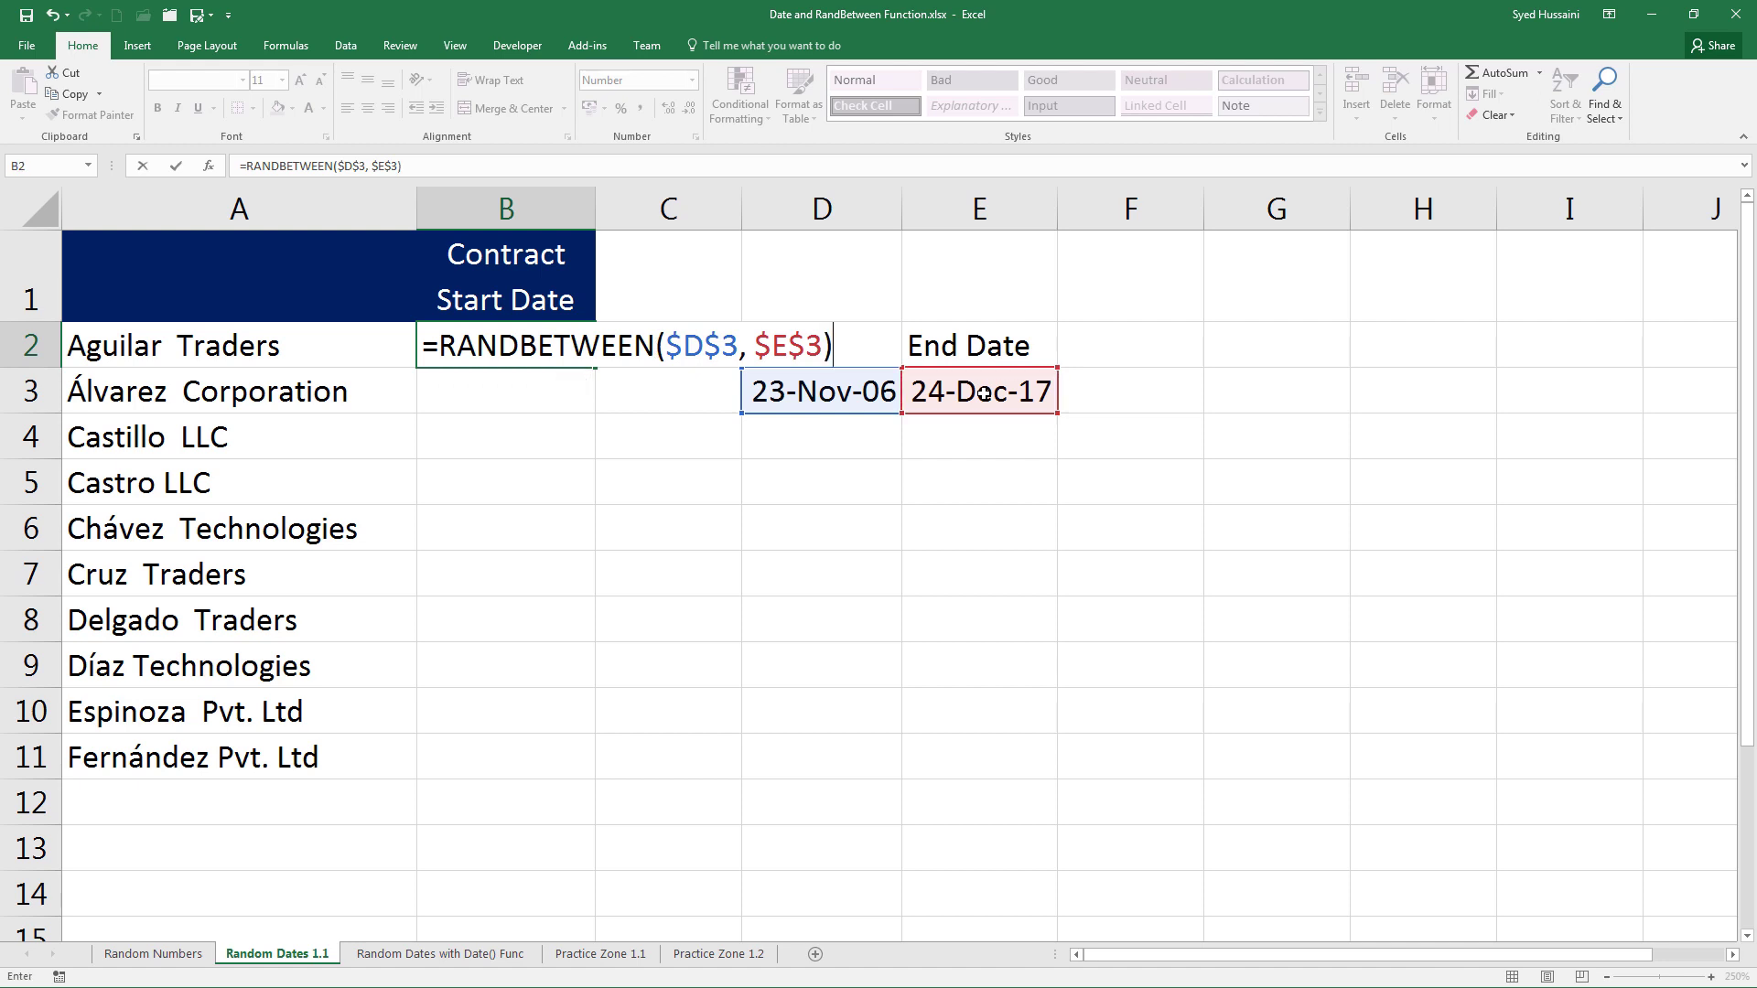
key("Return")
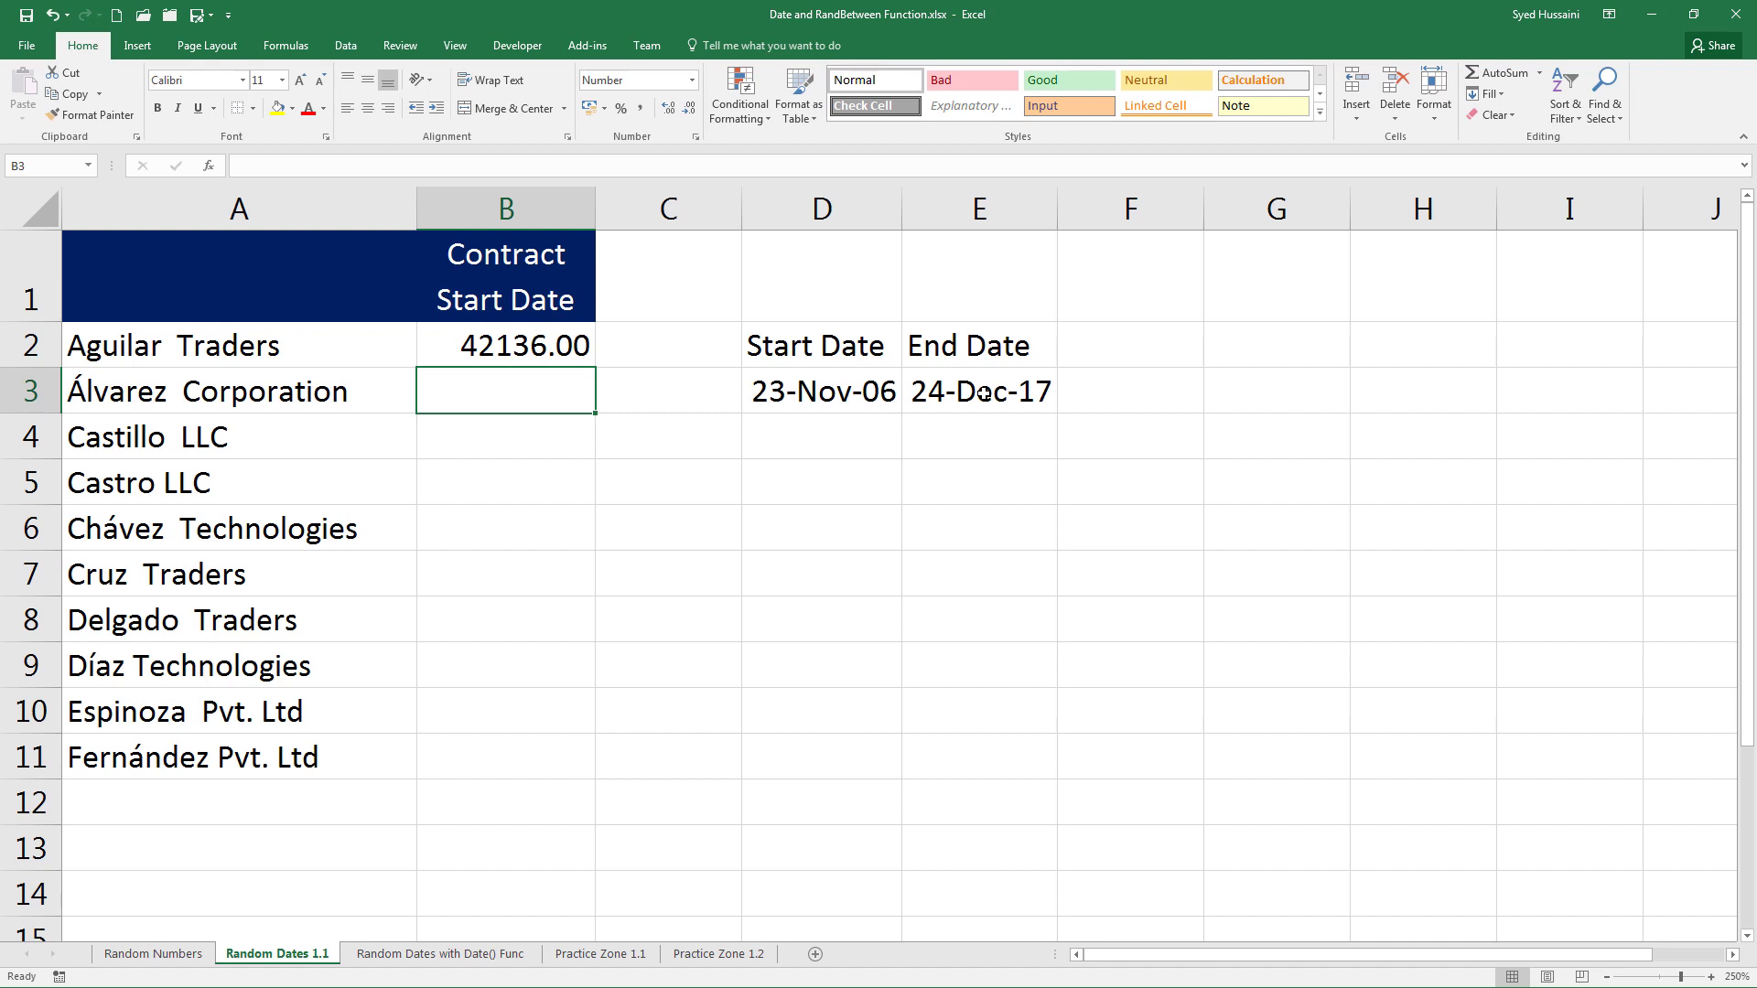
Format cell B2 as Short Date and fill its formula down through B11.
left_click(495, 333)
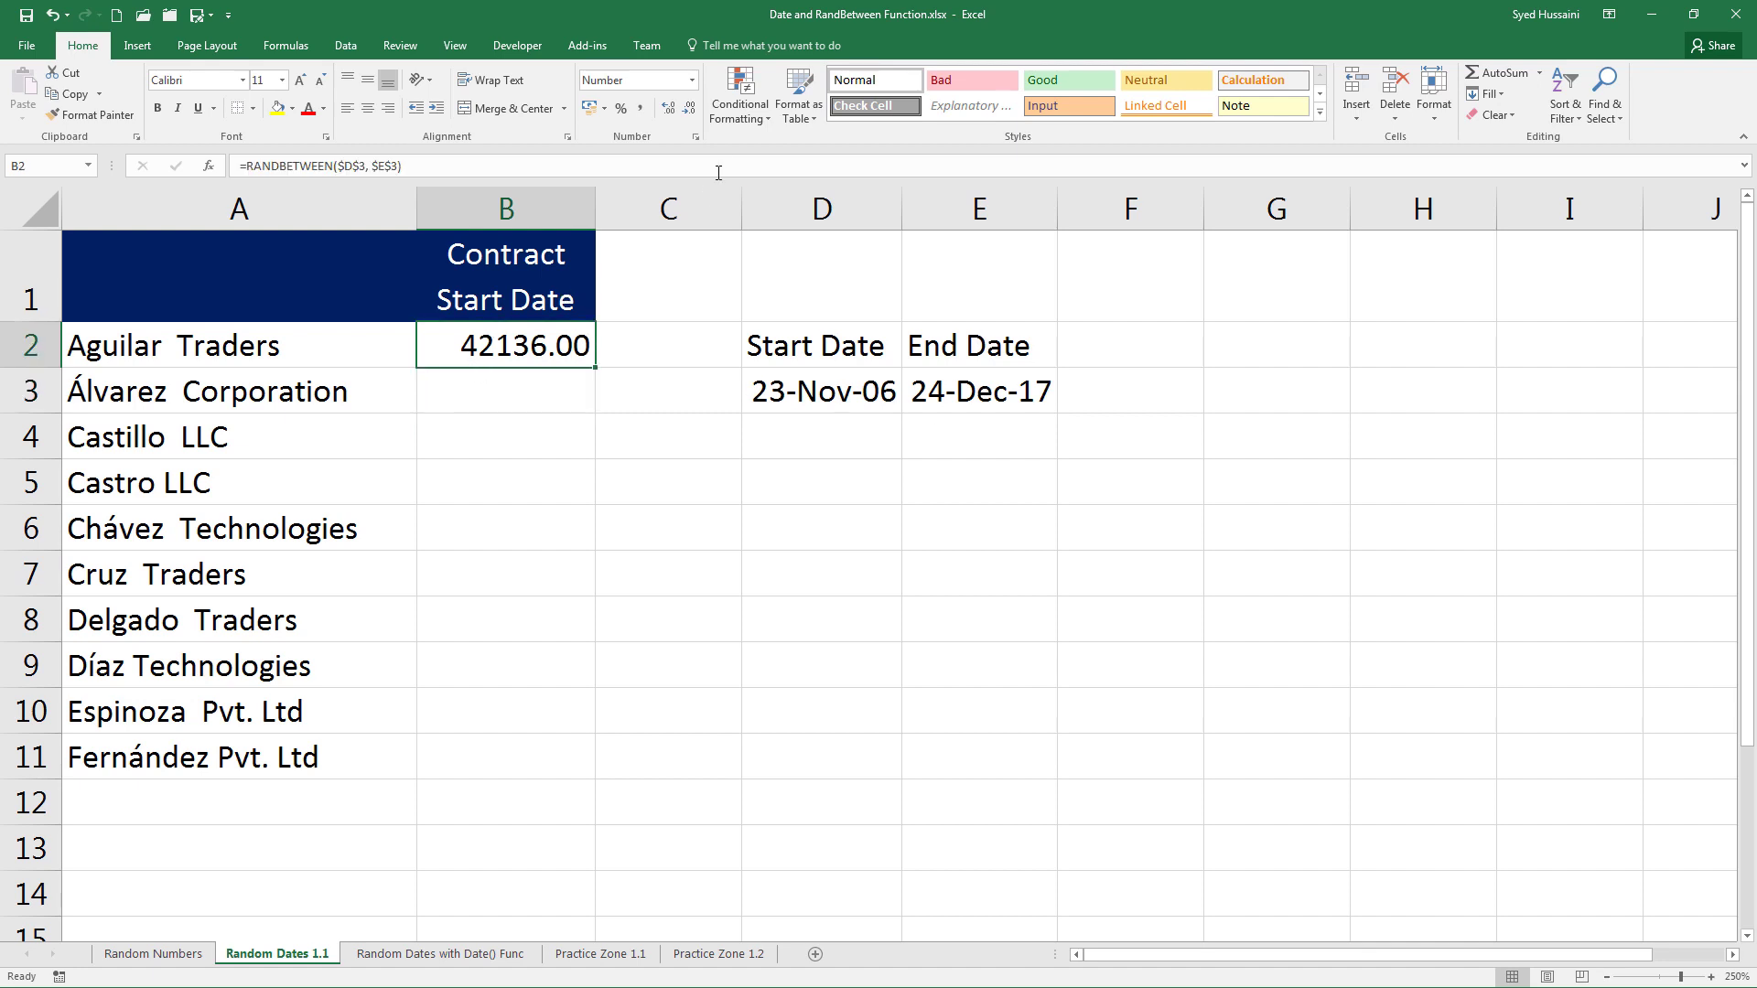
left_click(692, 81)
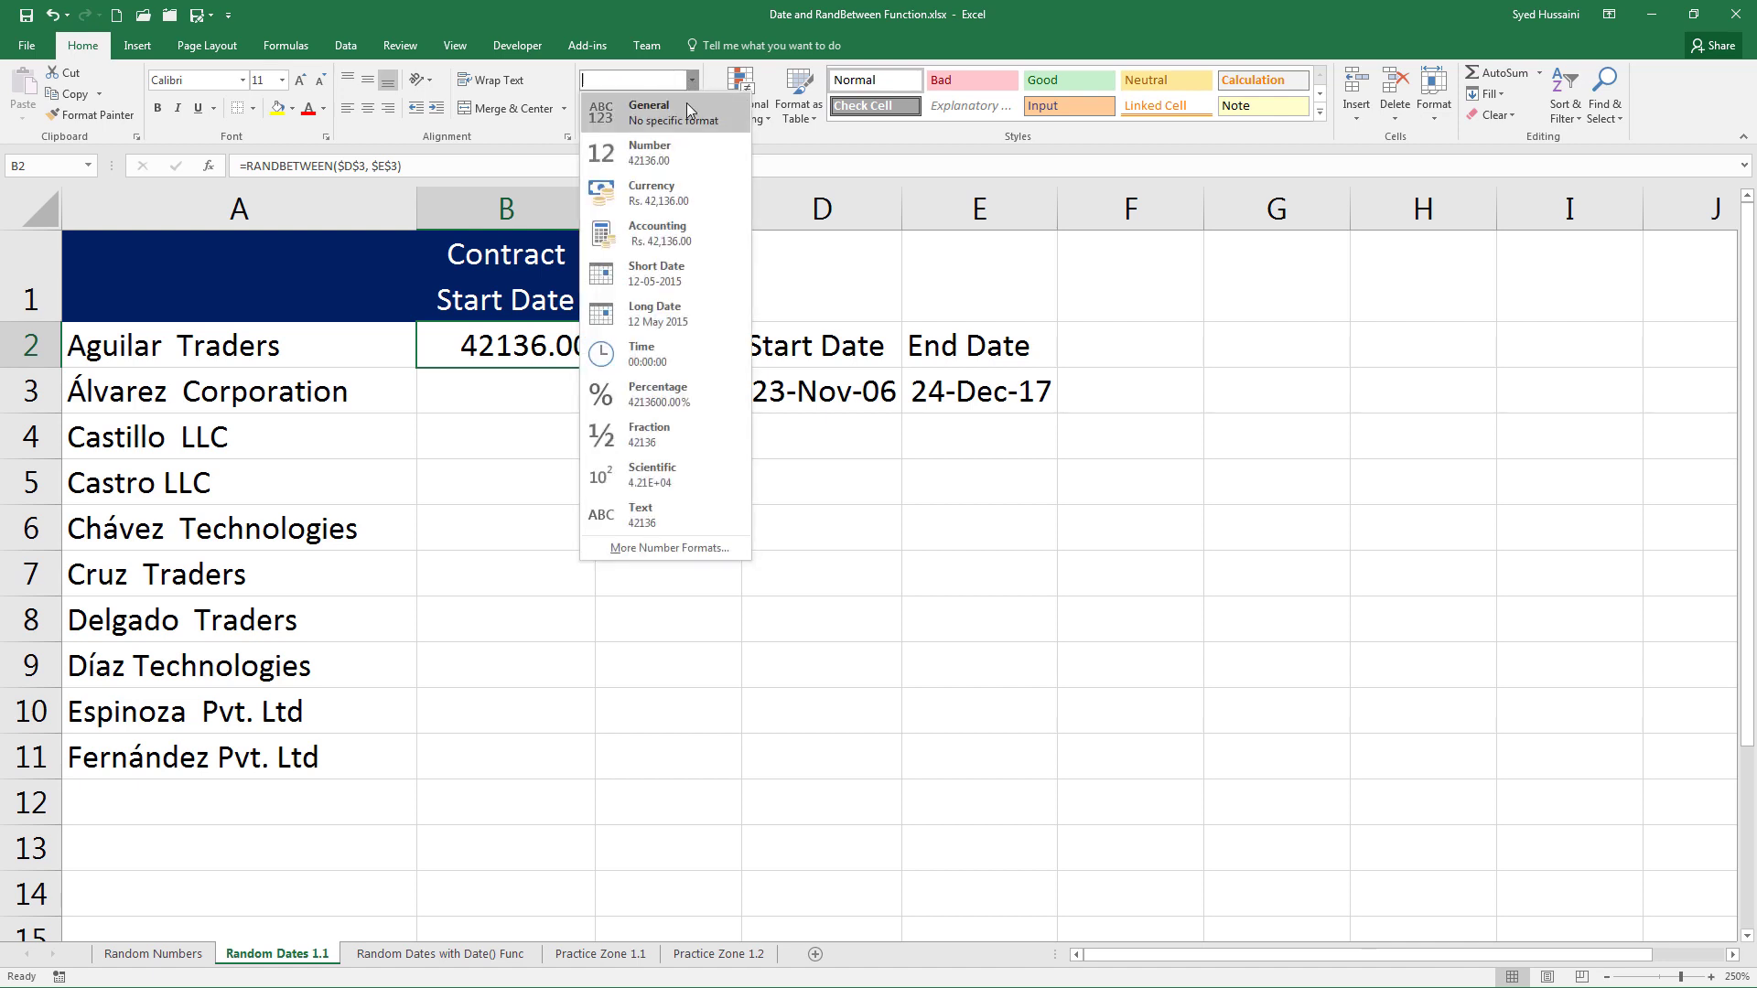
left_click(789, 142)
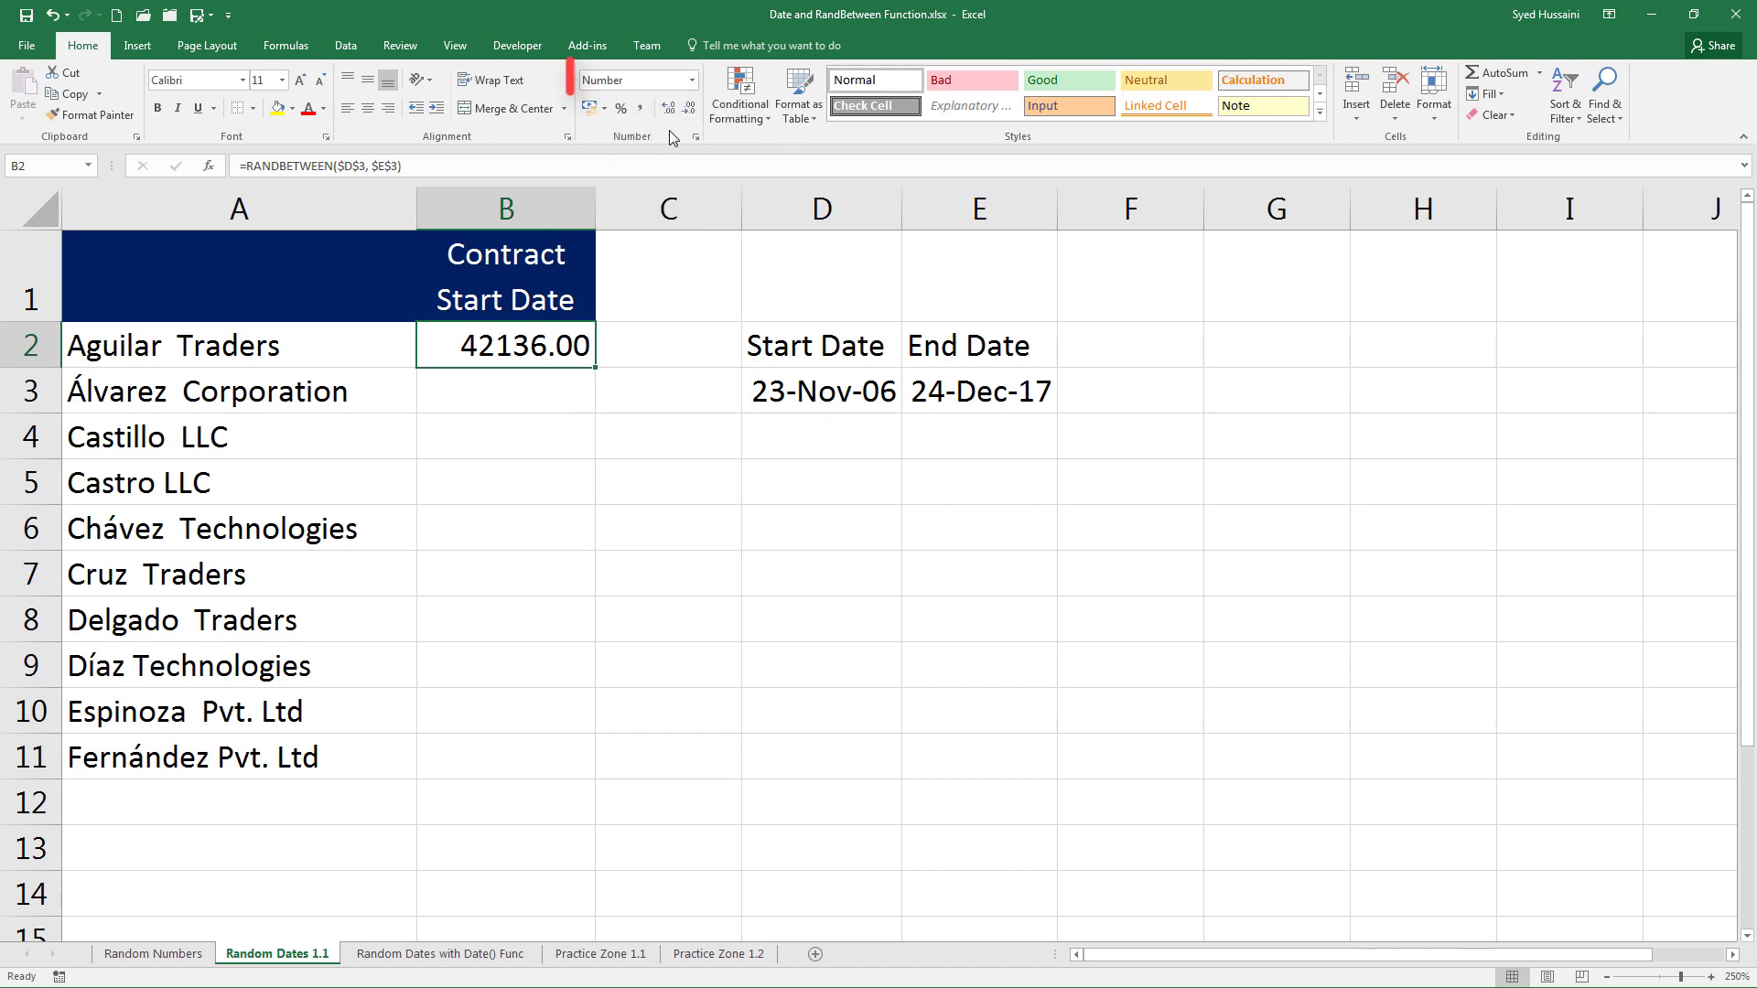
left_click(691, 82)
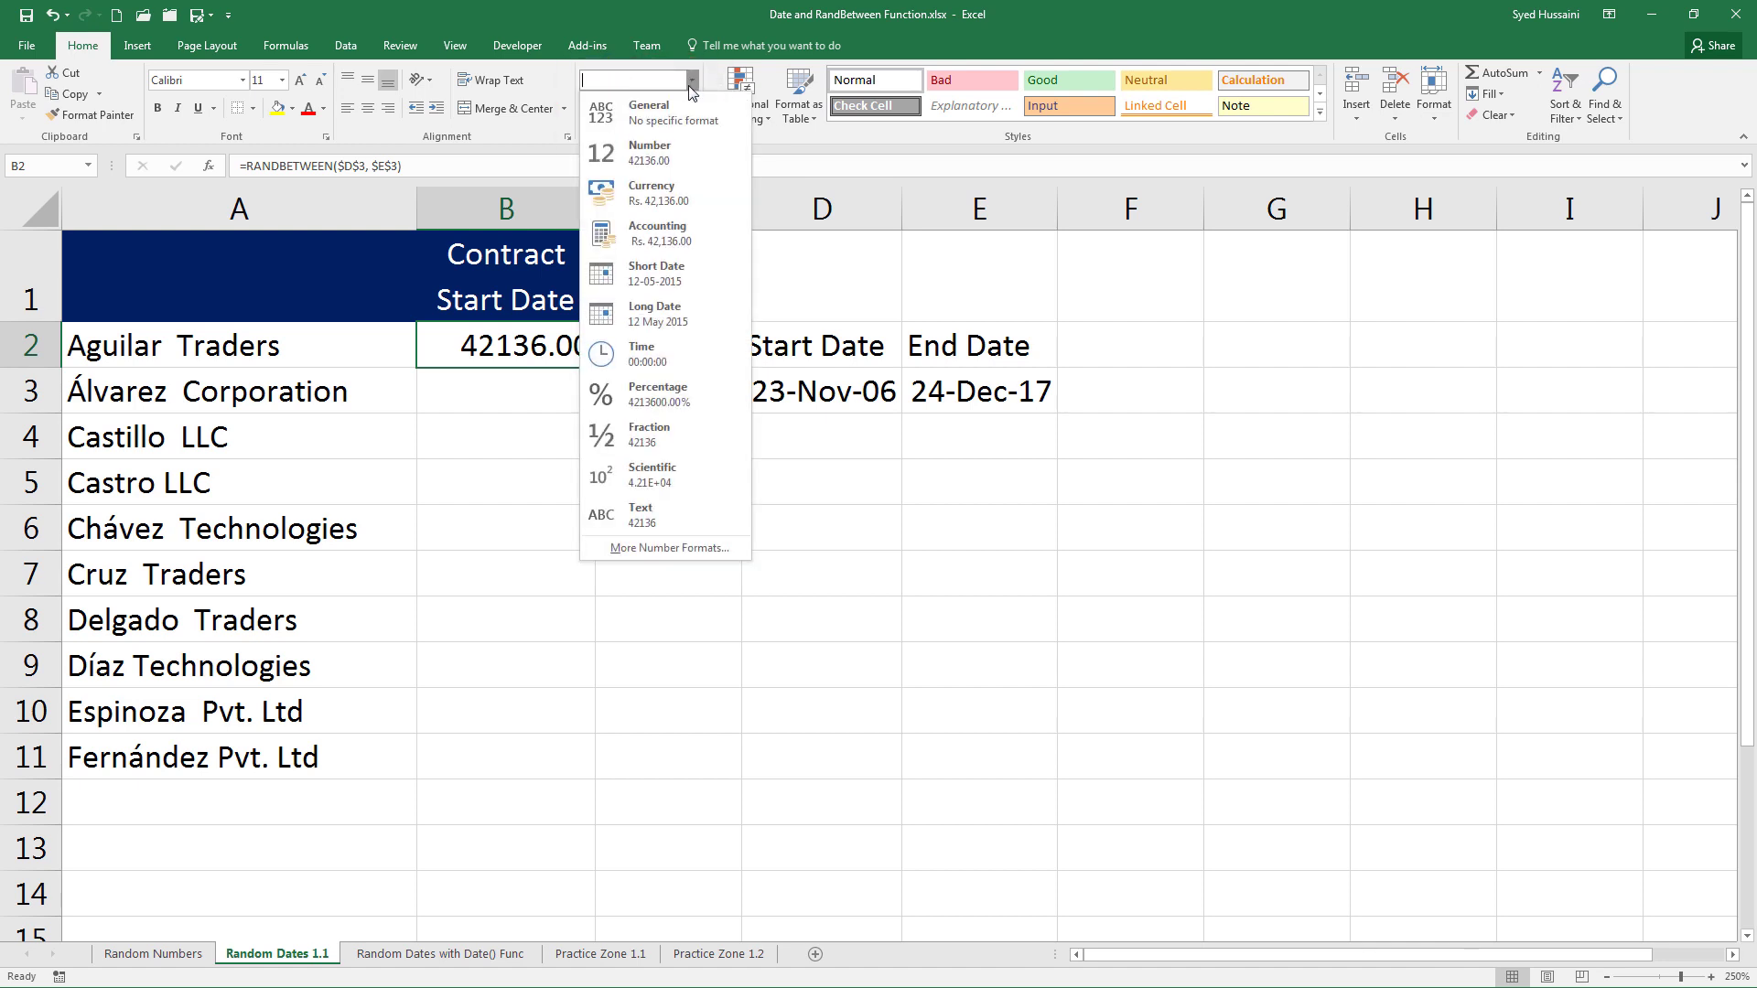
left_click(665, 274)
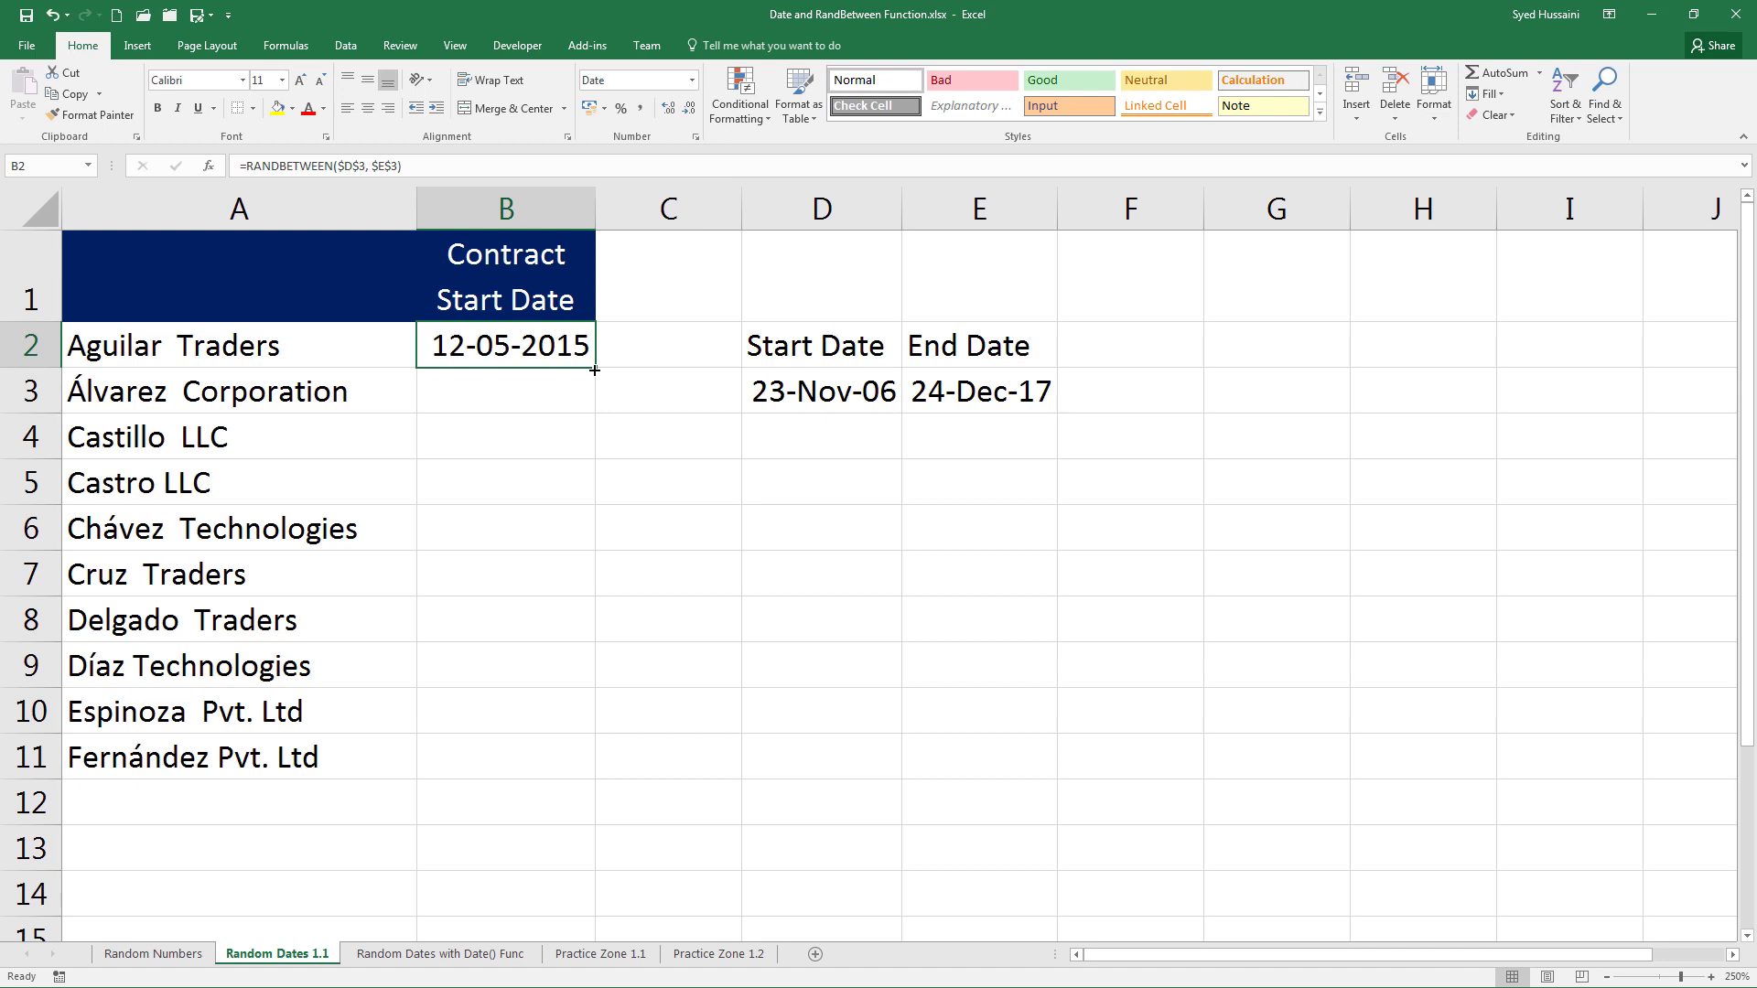
left_click_drag(590, 367, 574, 776)
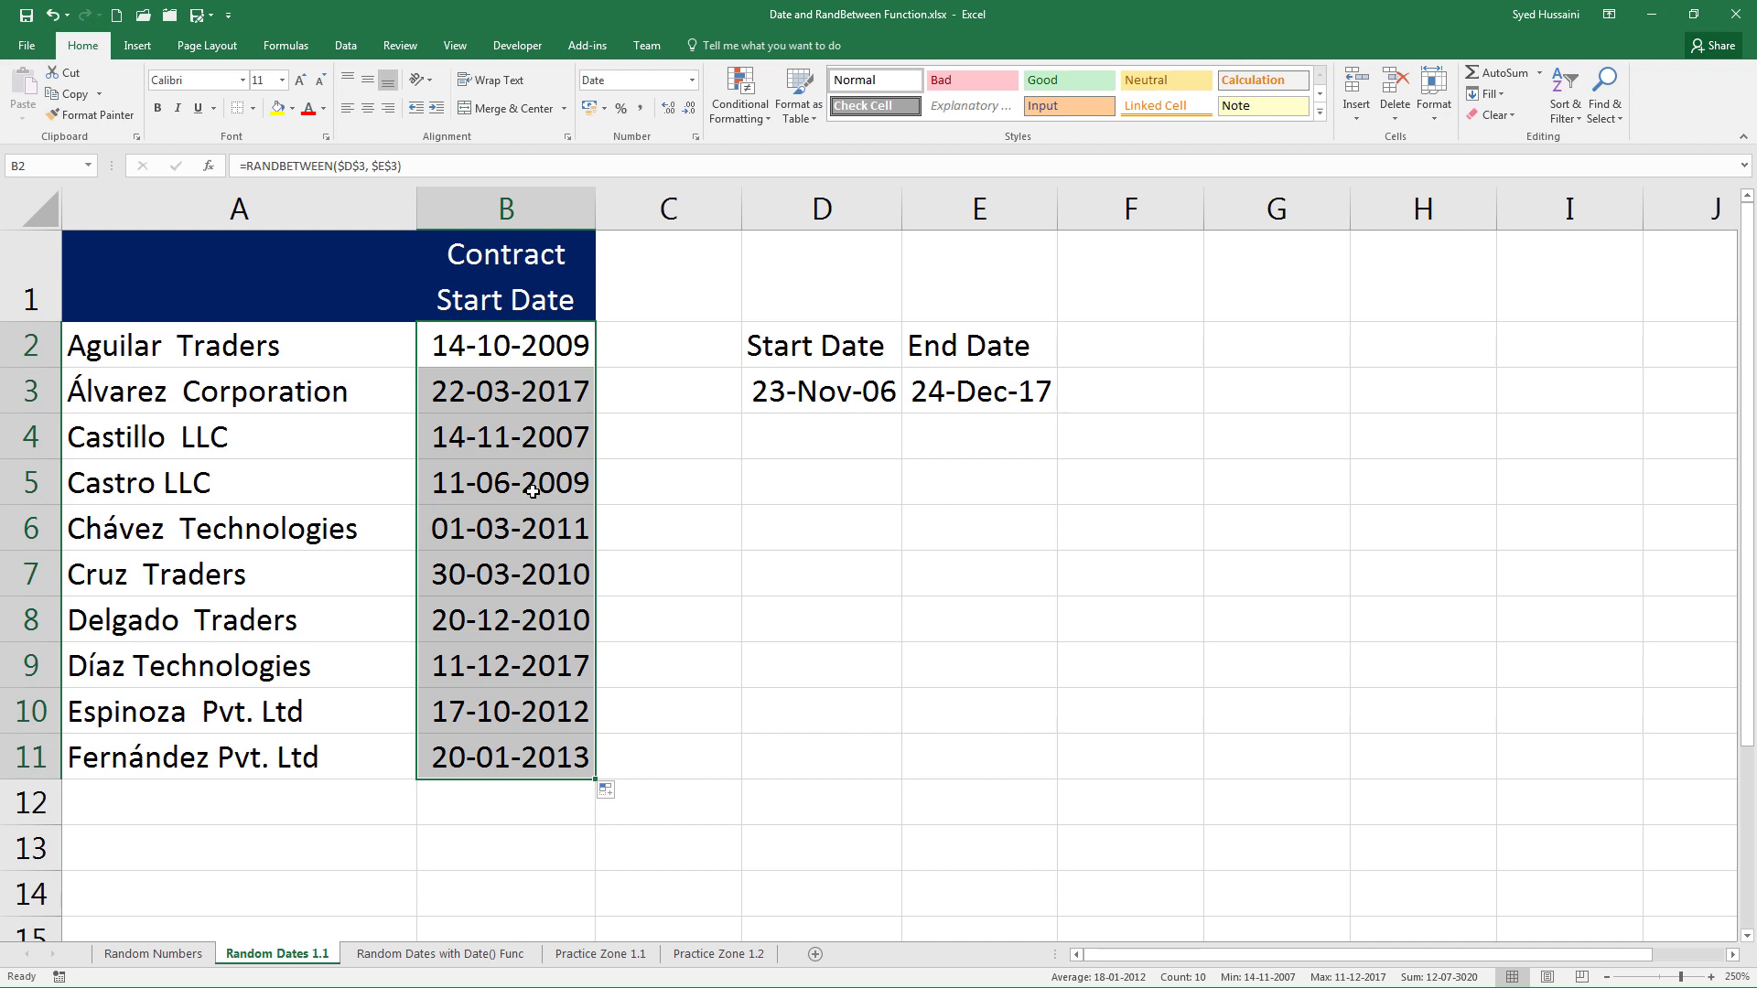
Copy the contract start dates in B2:B11, paste them over the same range as values only, and clear the copy selection.
key("ctrl+c")
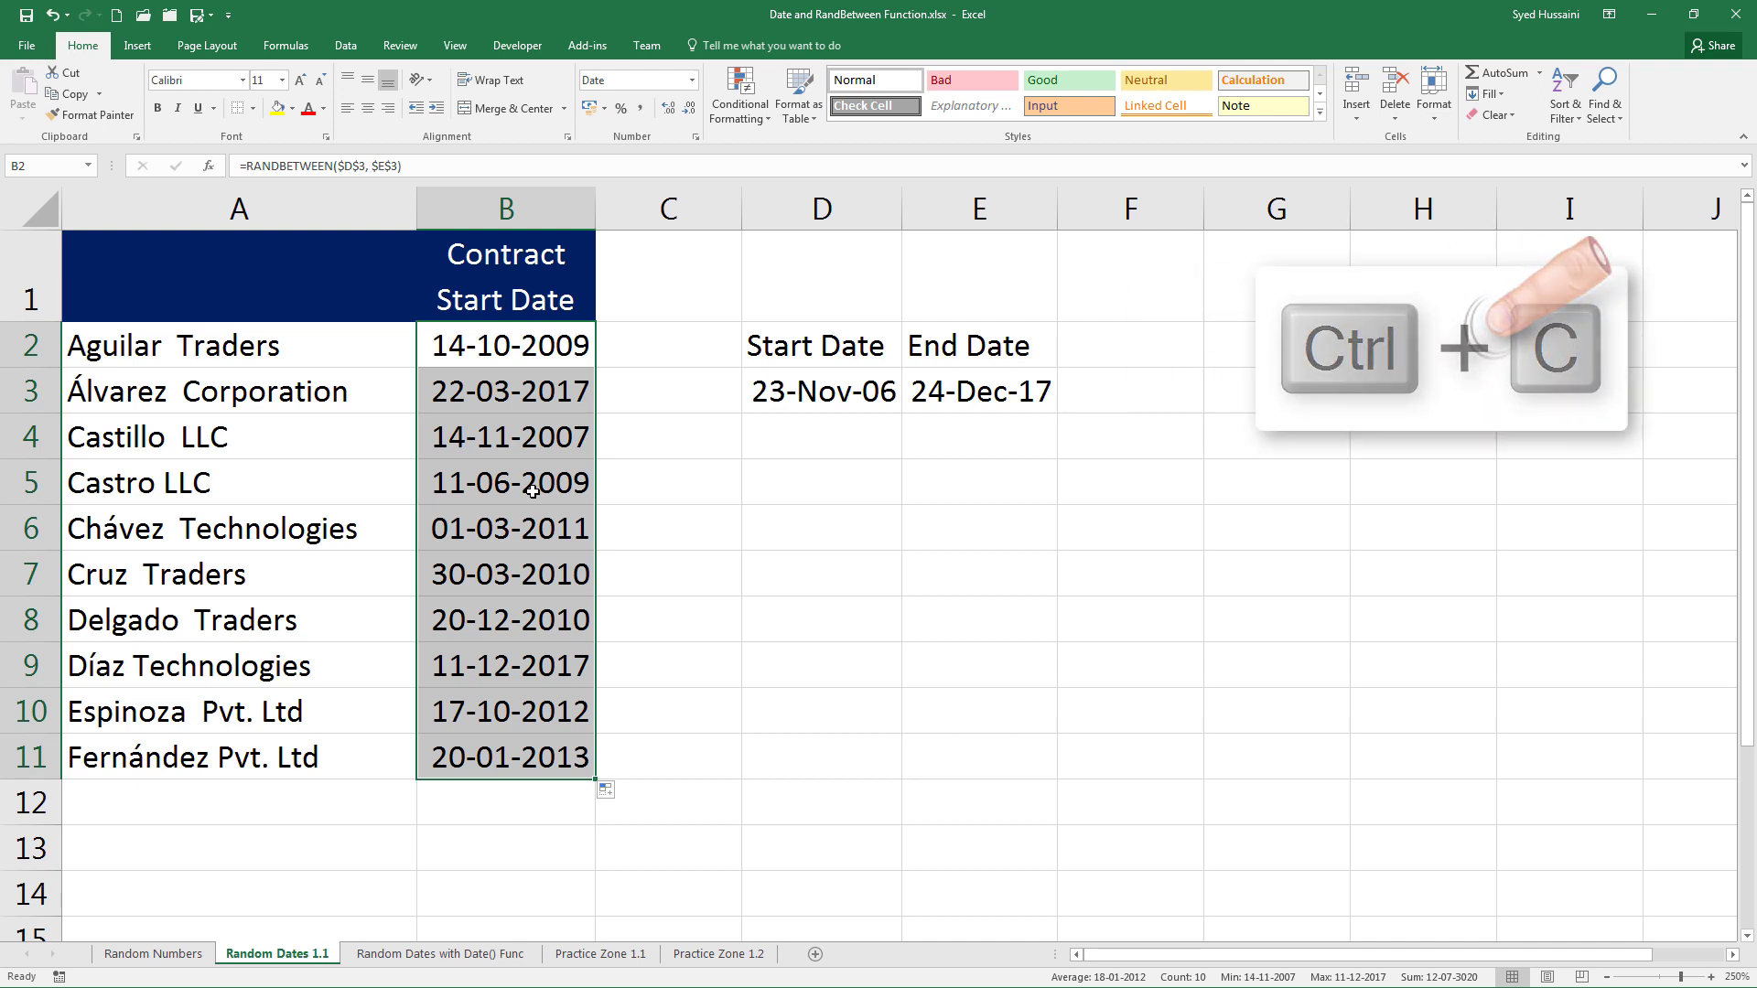
key("ctrl+c")
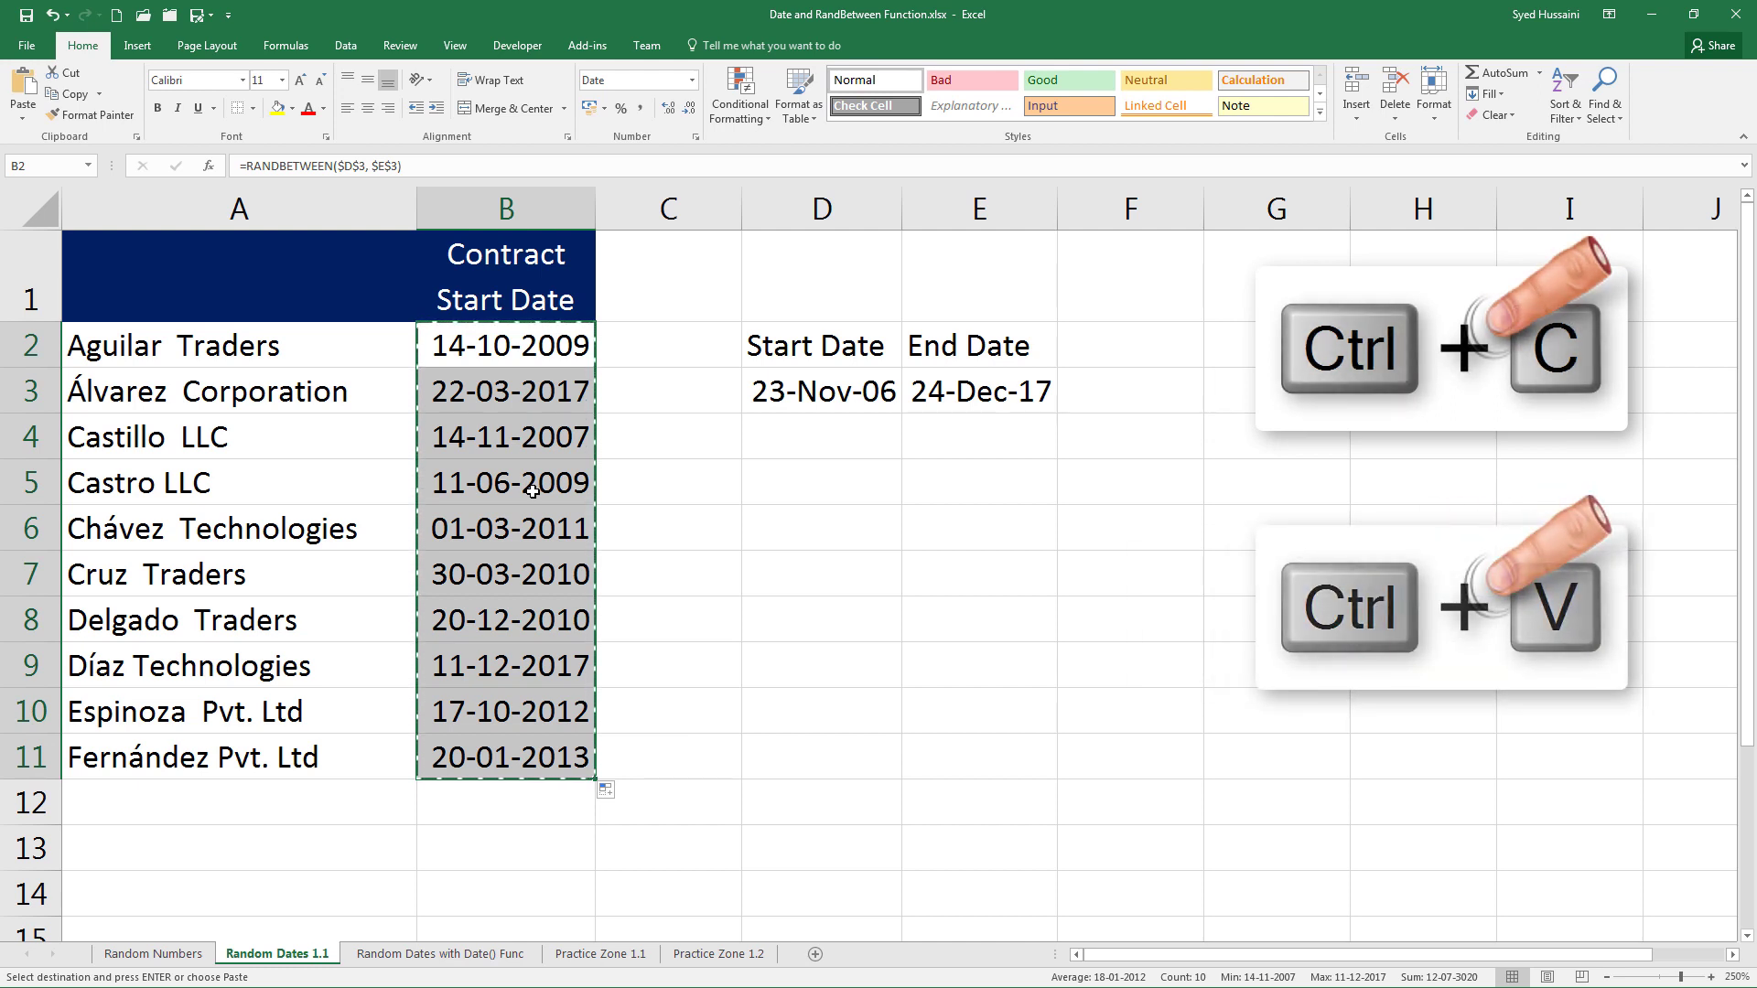
key("ctrl+v")
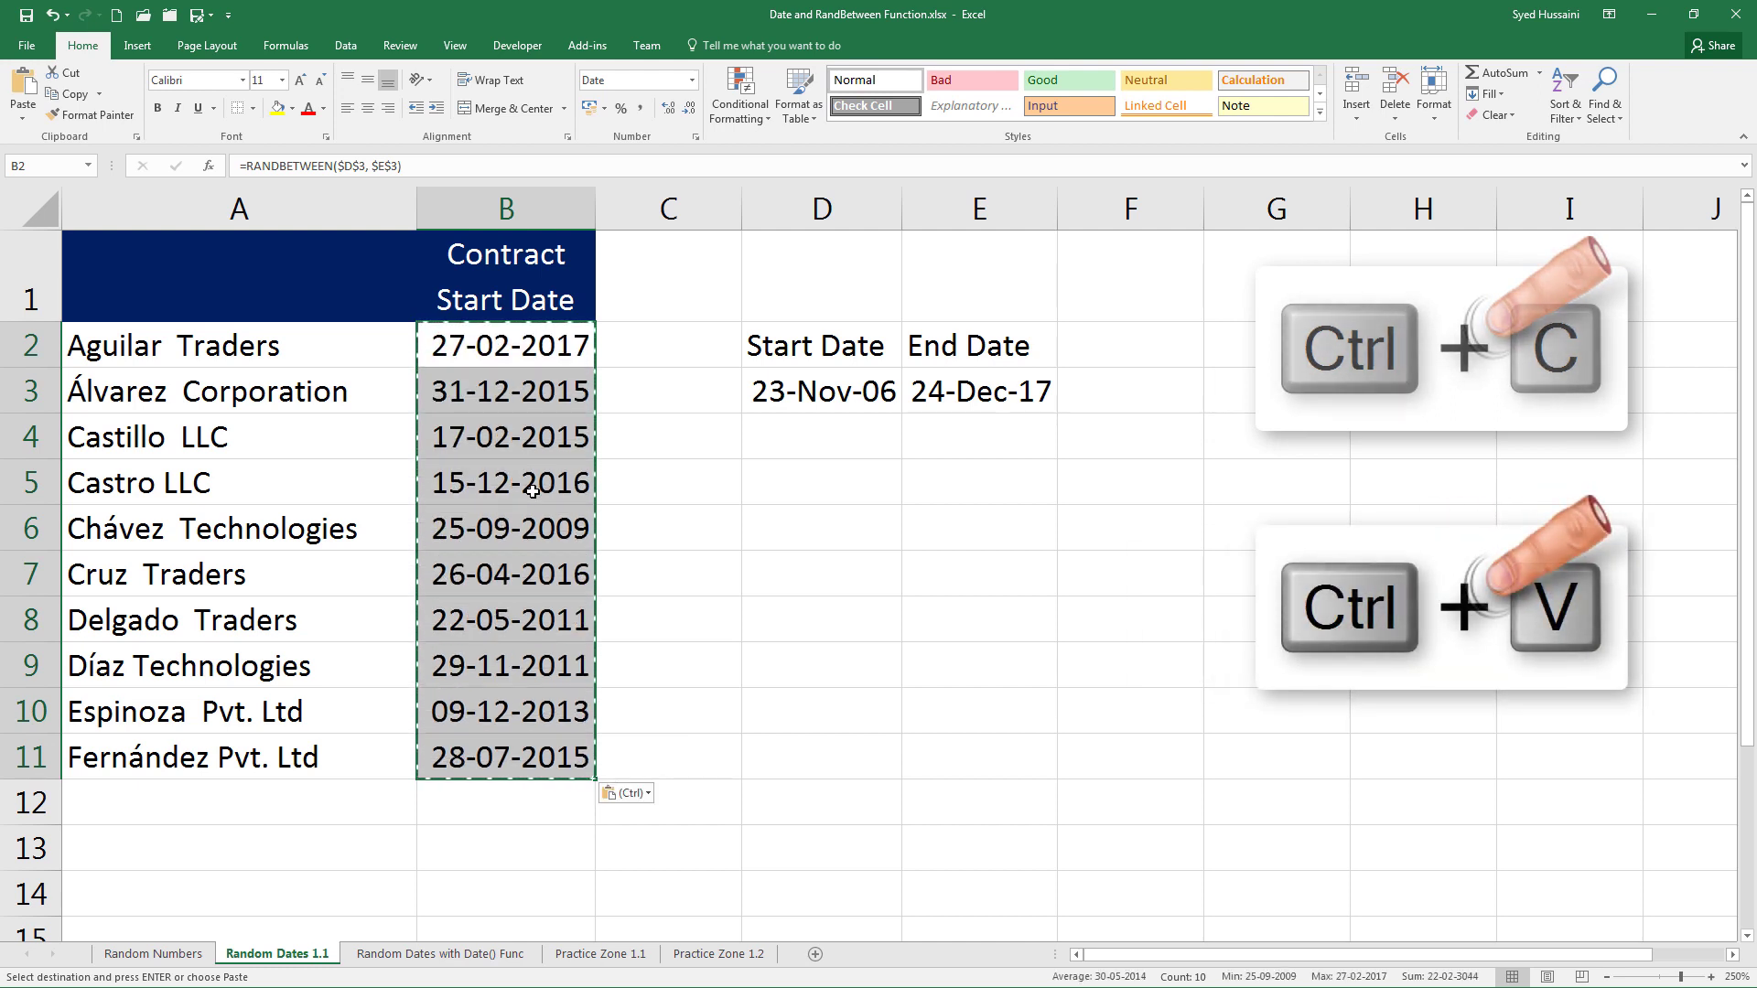
left_click(636, 798)
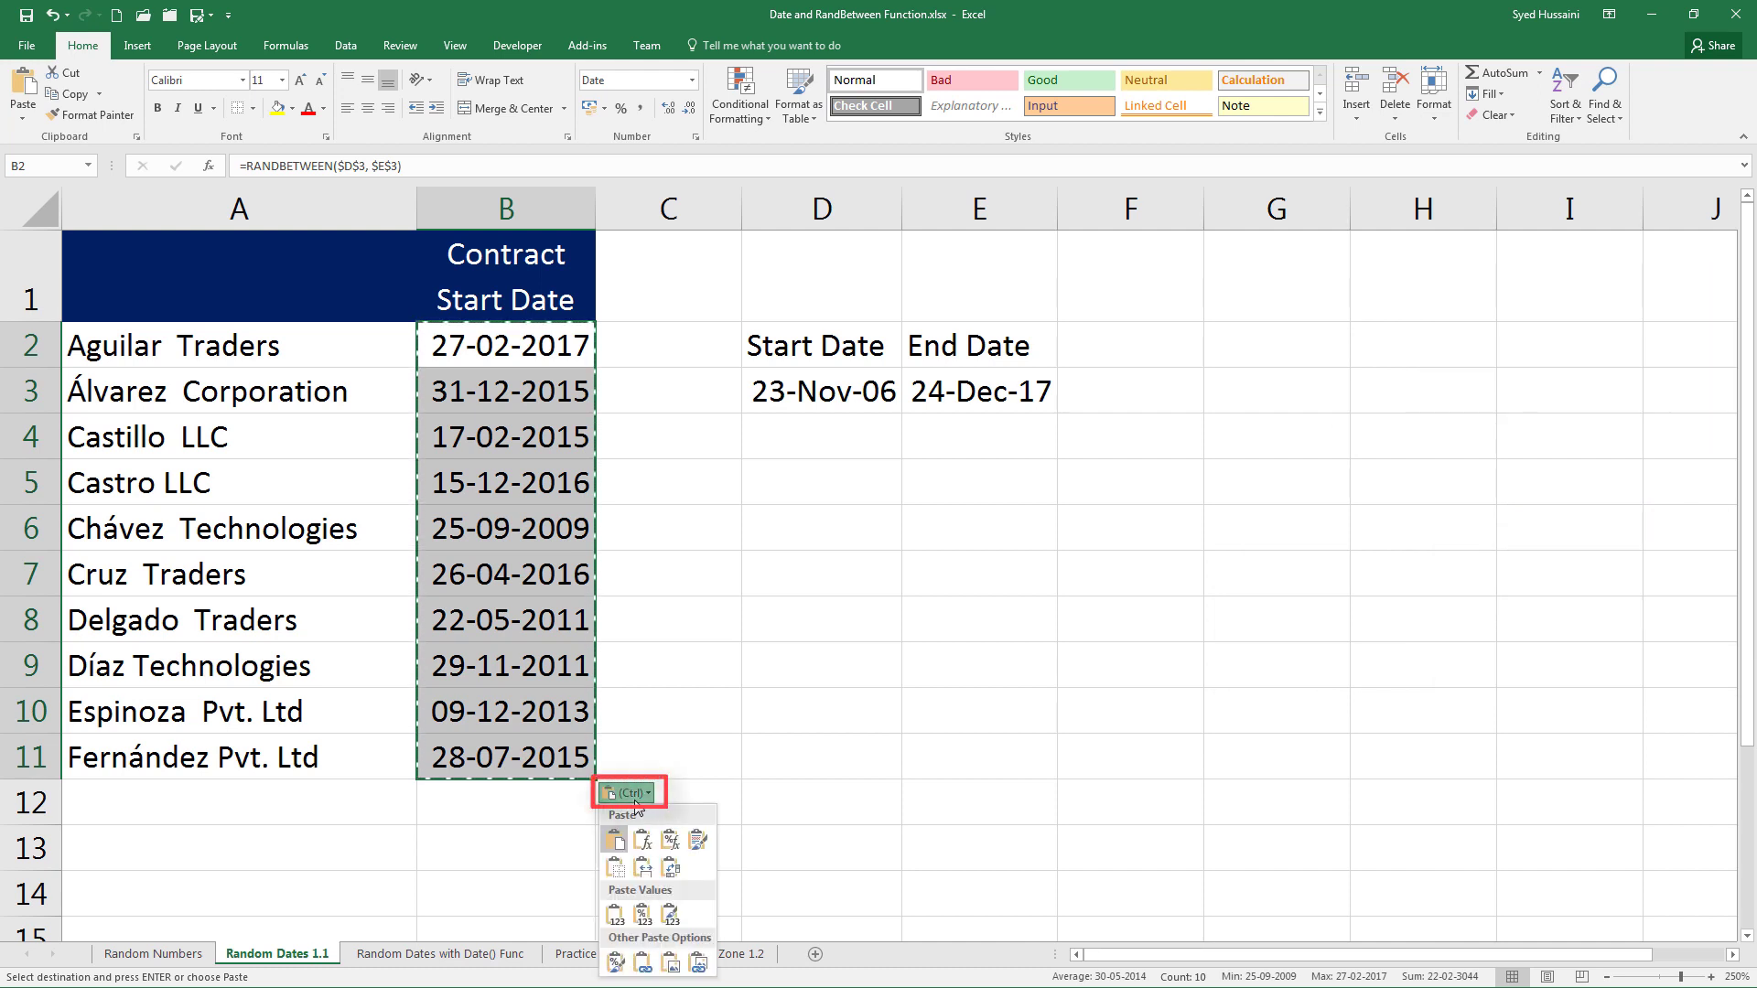
left_click(615, 917)
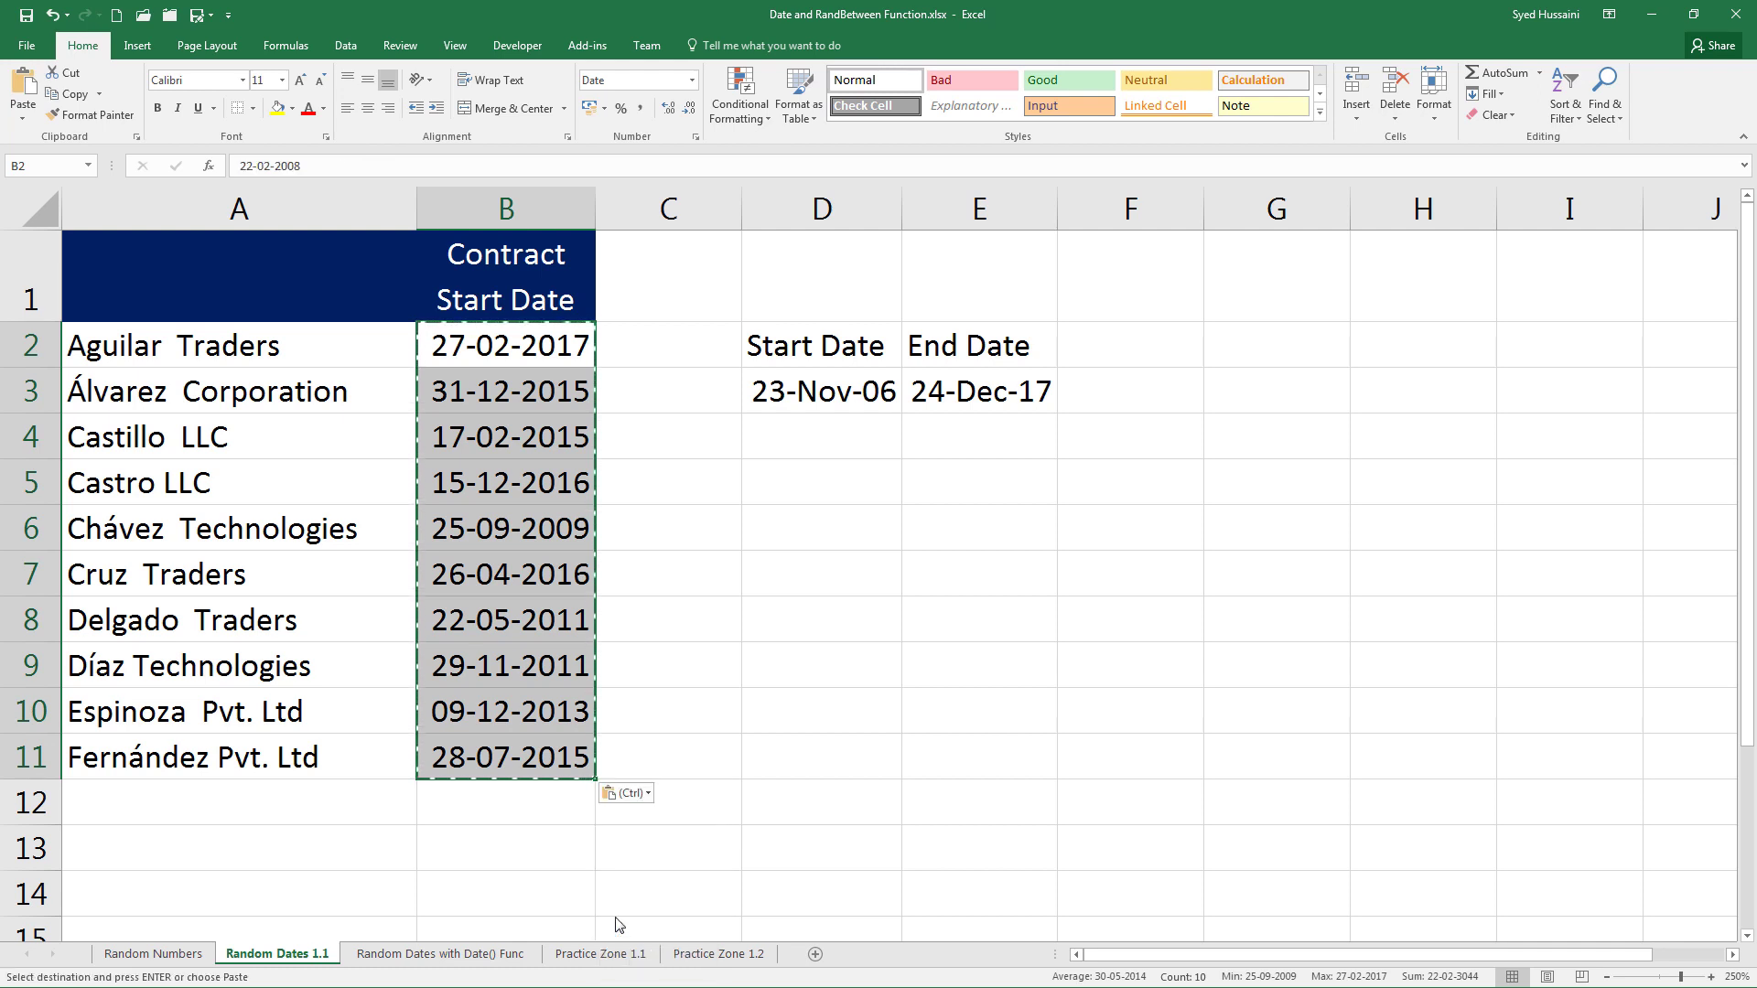
left_click(506, 348)
left_click_drag(506, 349, 551, 739)
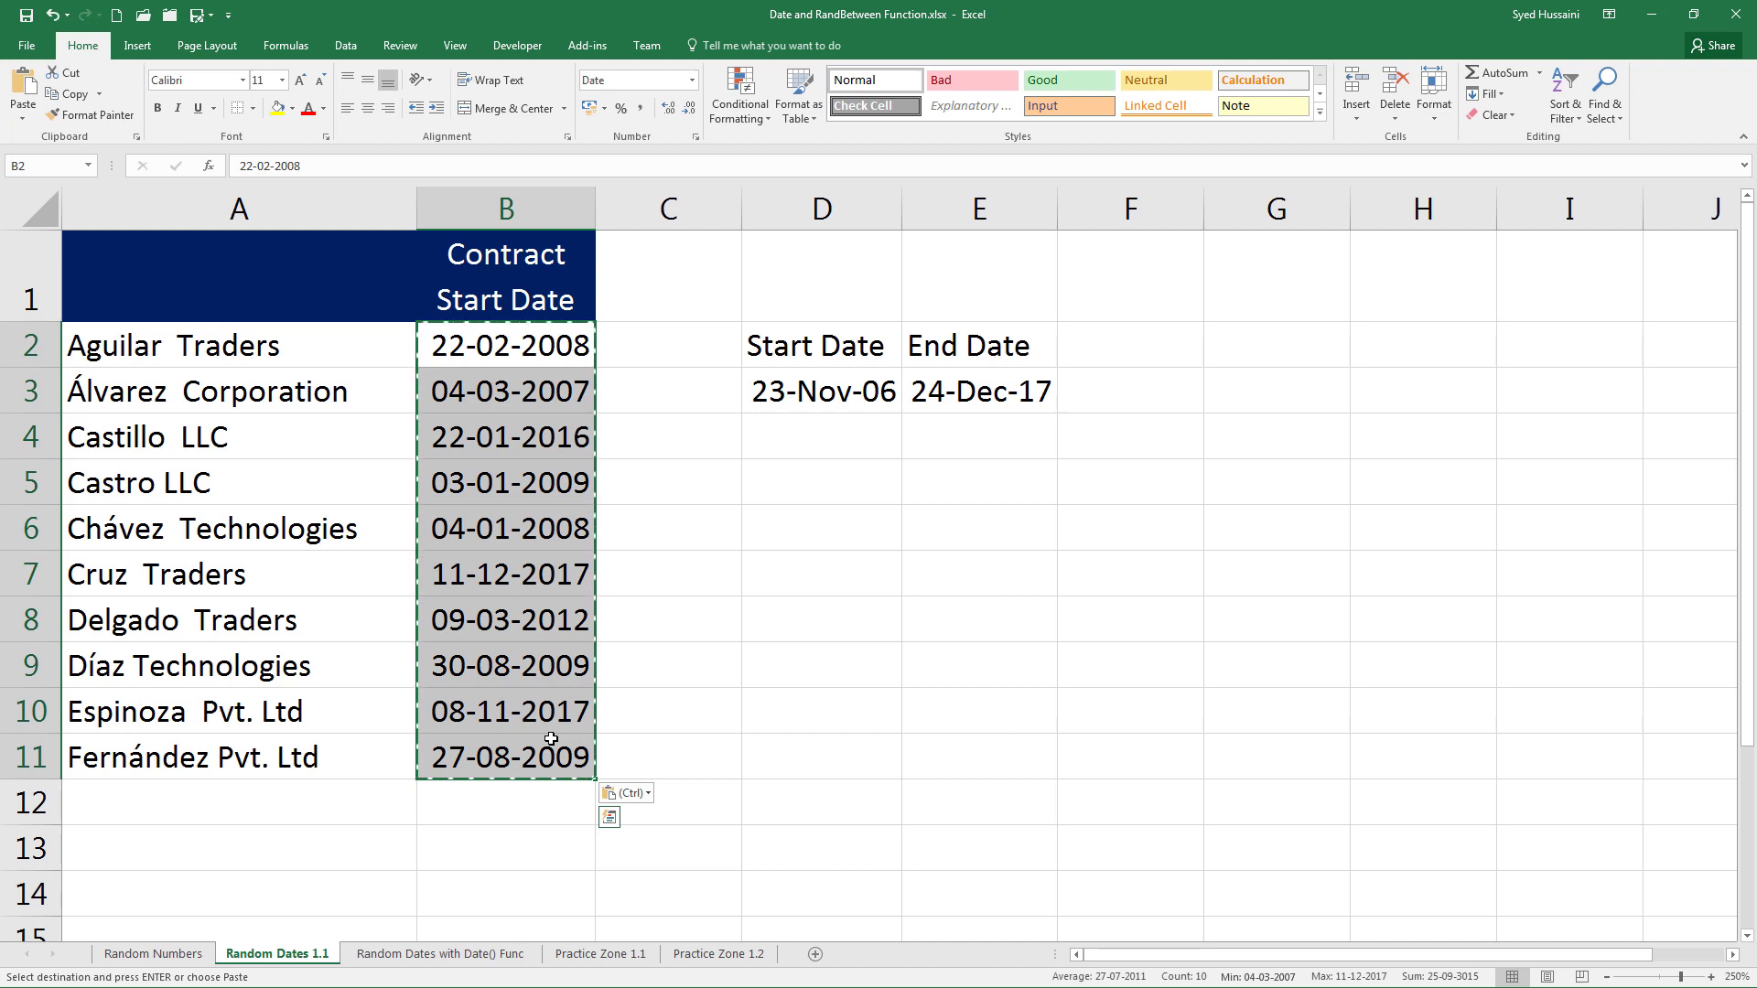
left_click(270, 303)
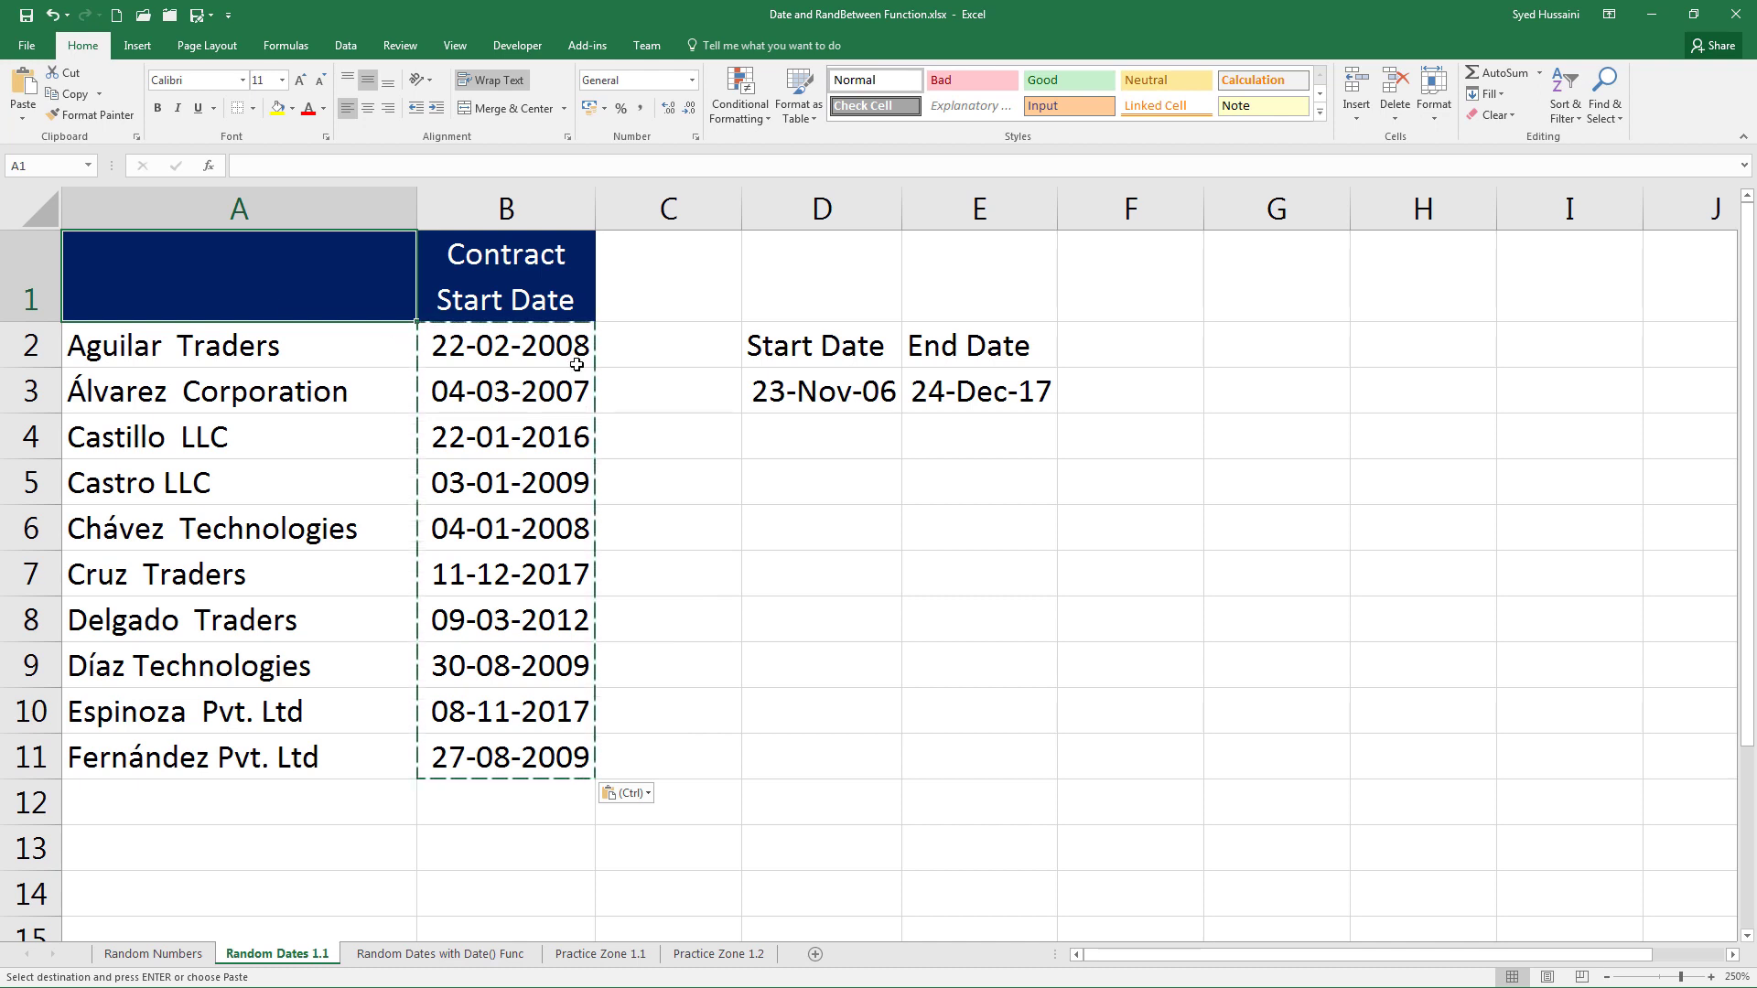
left_click(668, 346)
key("Escape")
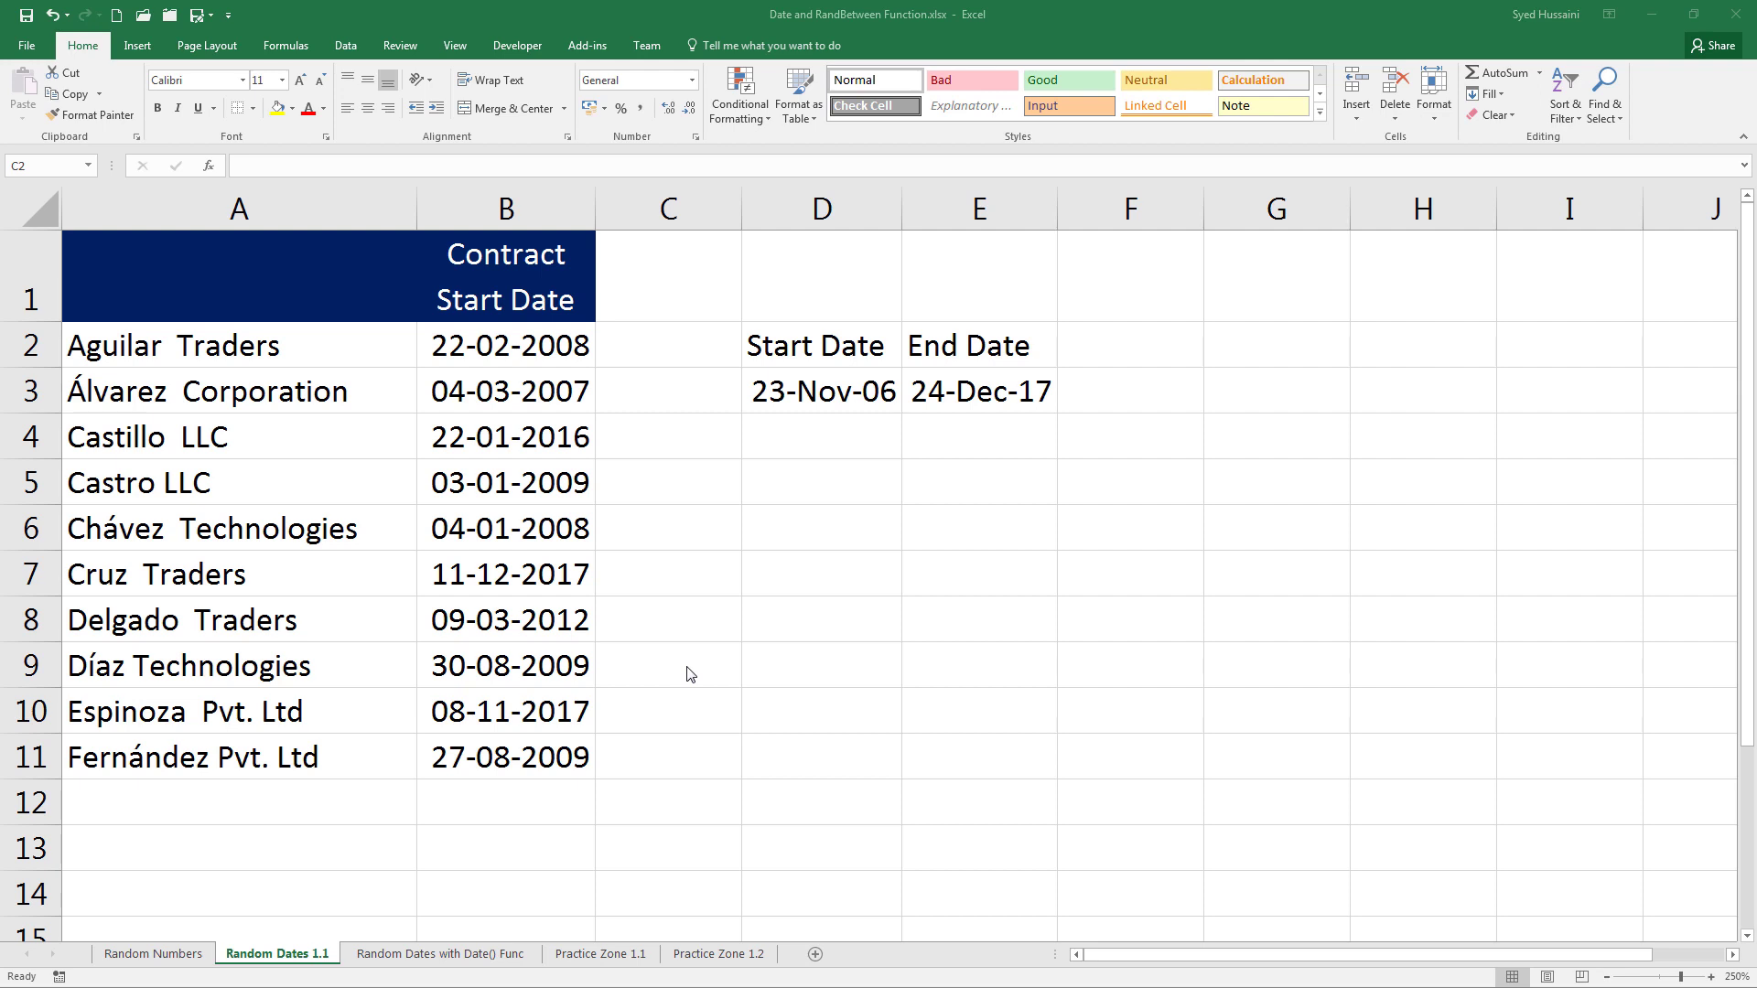
In cell C2, enter a RANDBETWEEN formula with relative references to the start and end dates: =RANDBETWEEN(D3, E3).
left_click(692, 364)
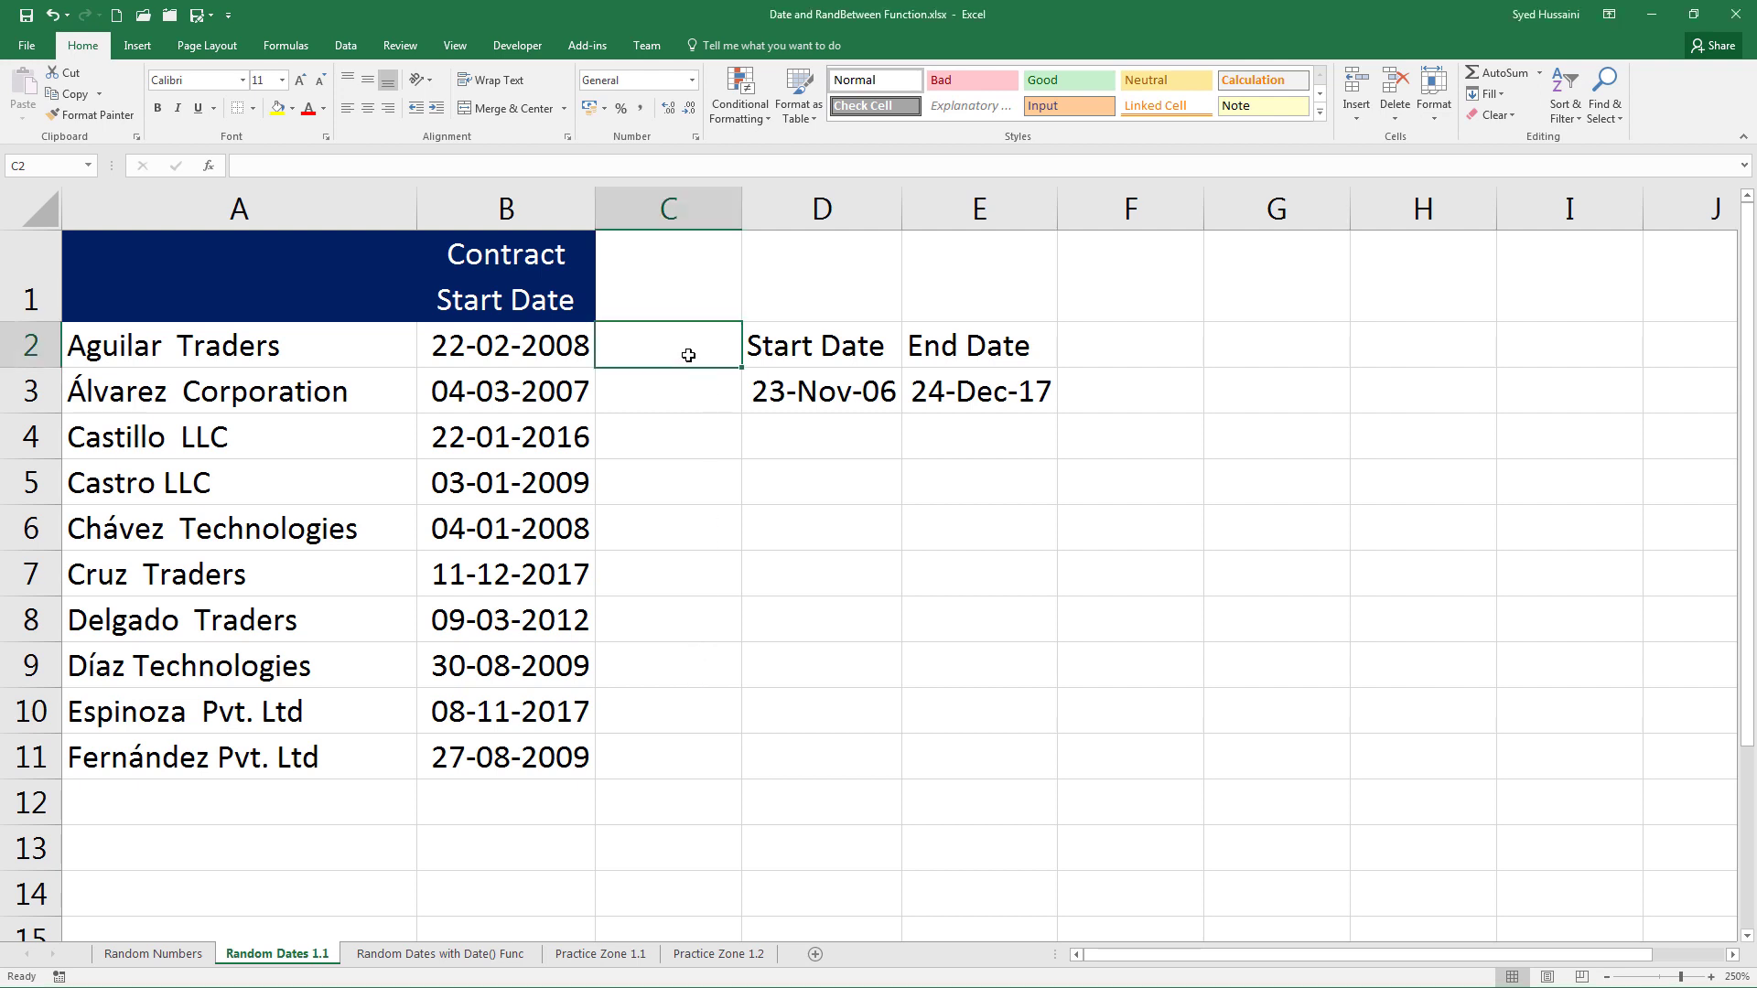
type("=rand")
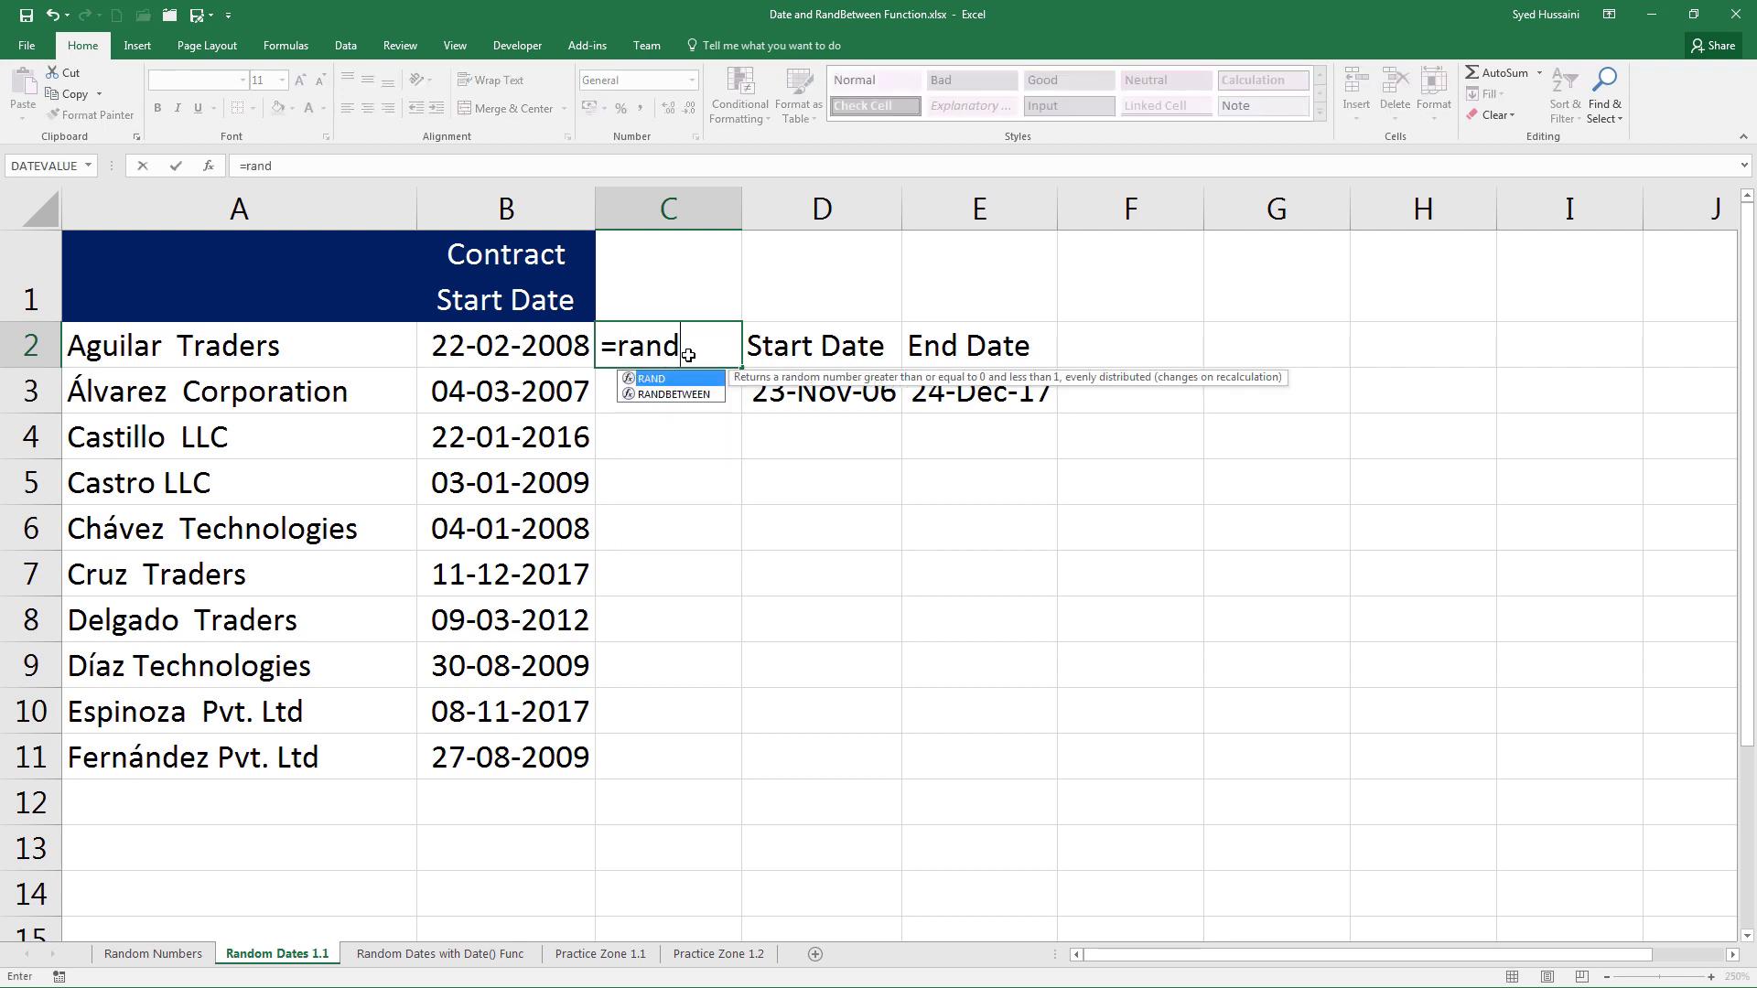
key("Down")
key("Tab")
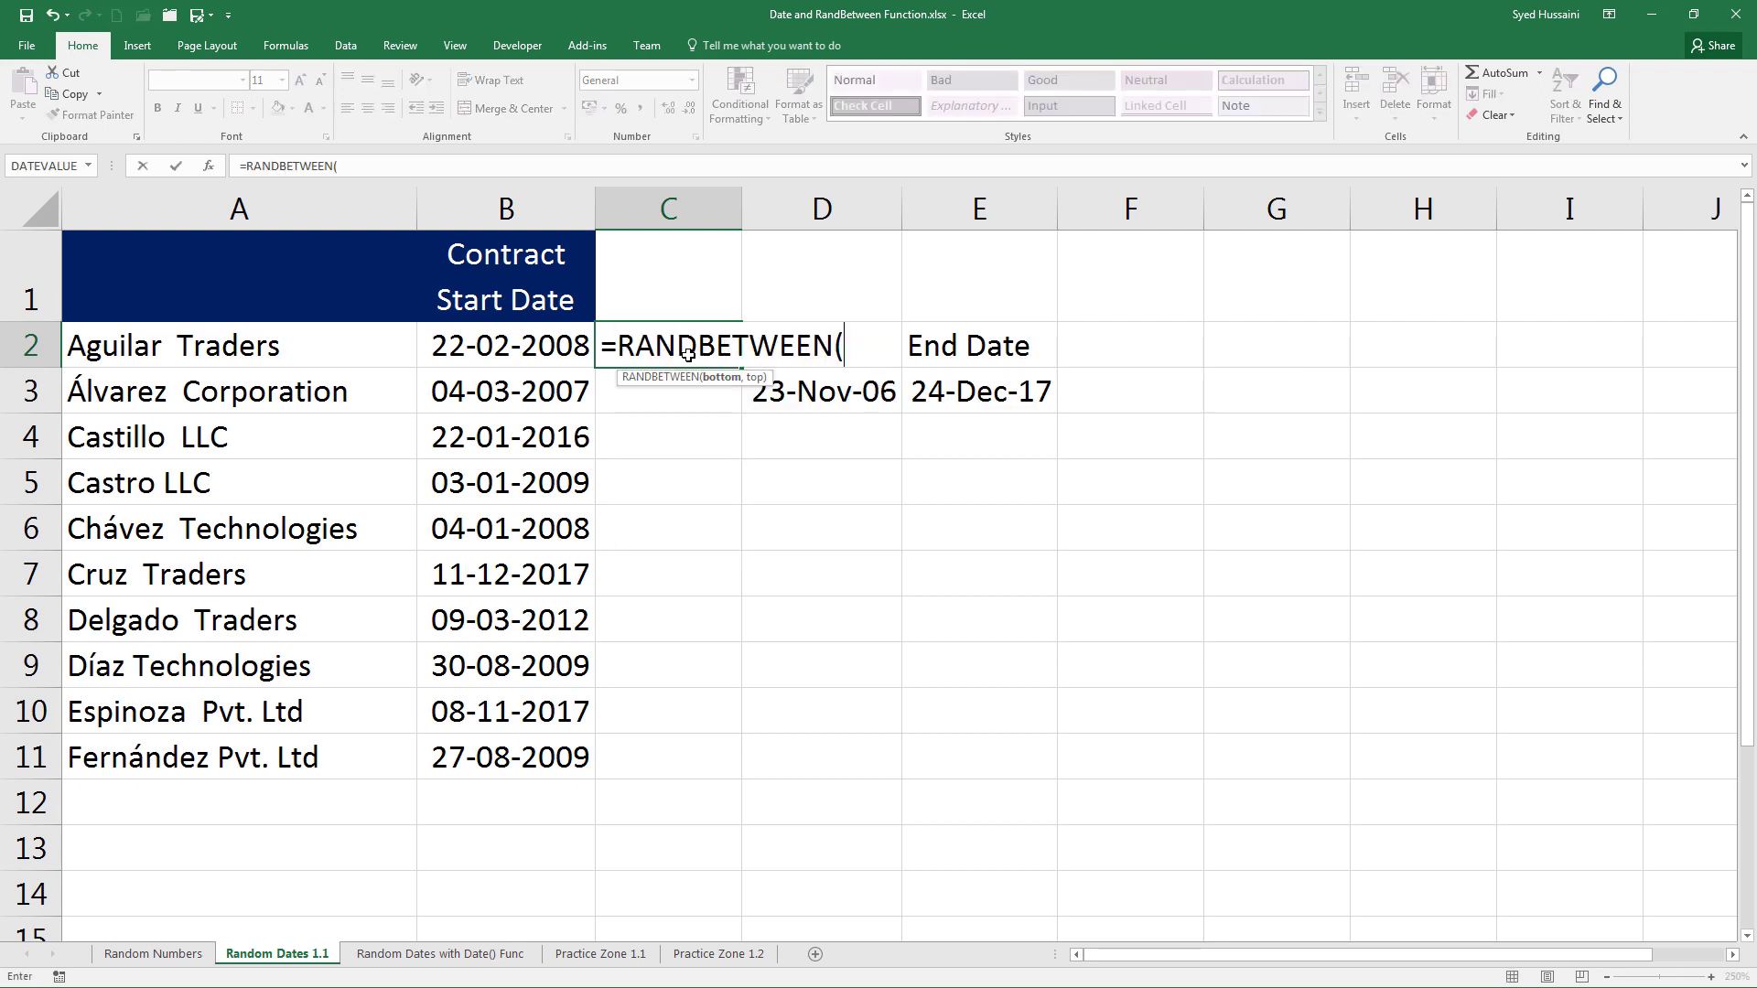
left_click(799, 389)
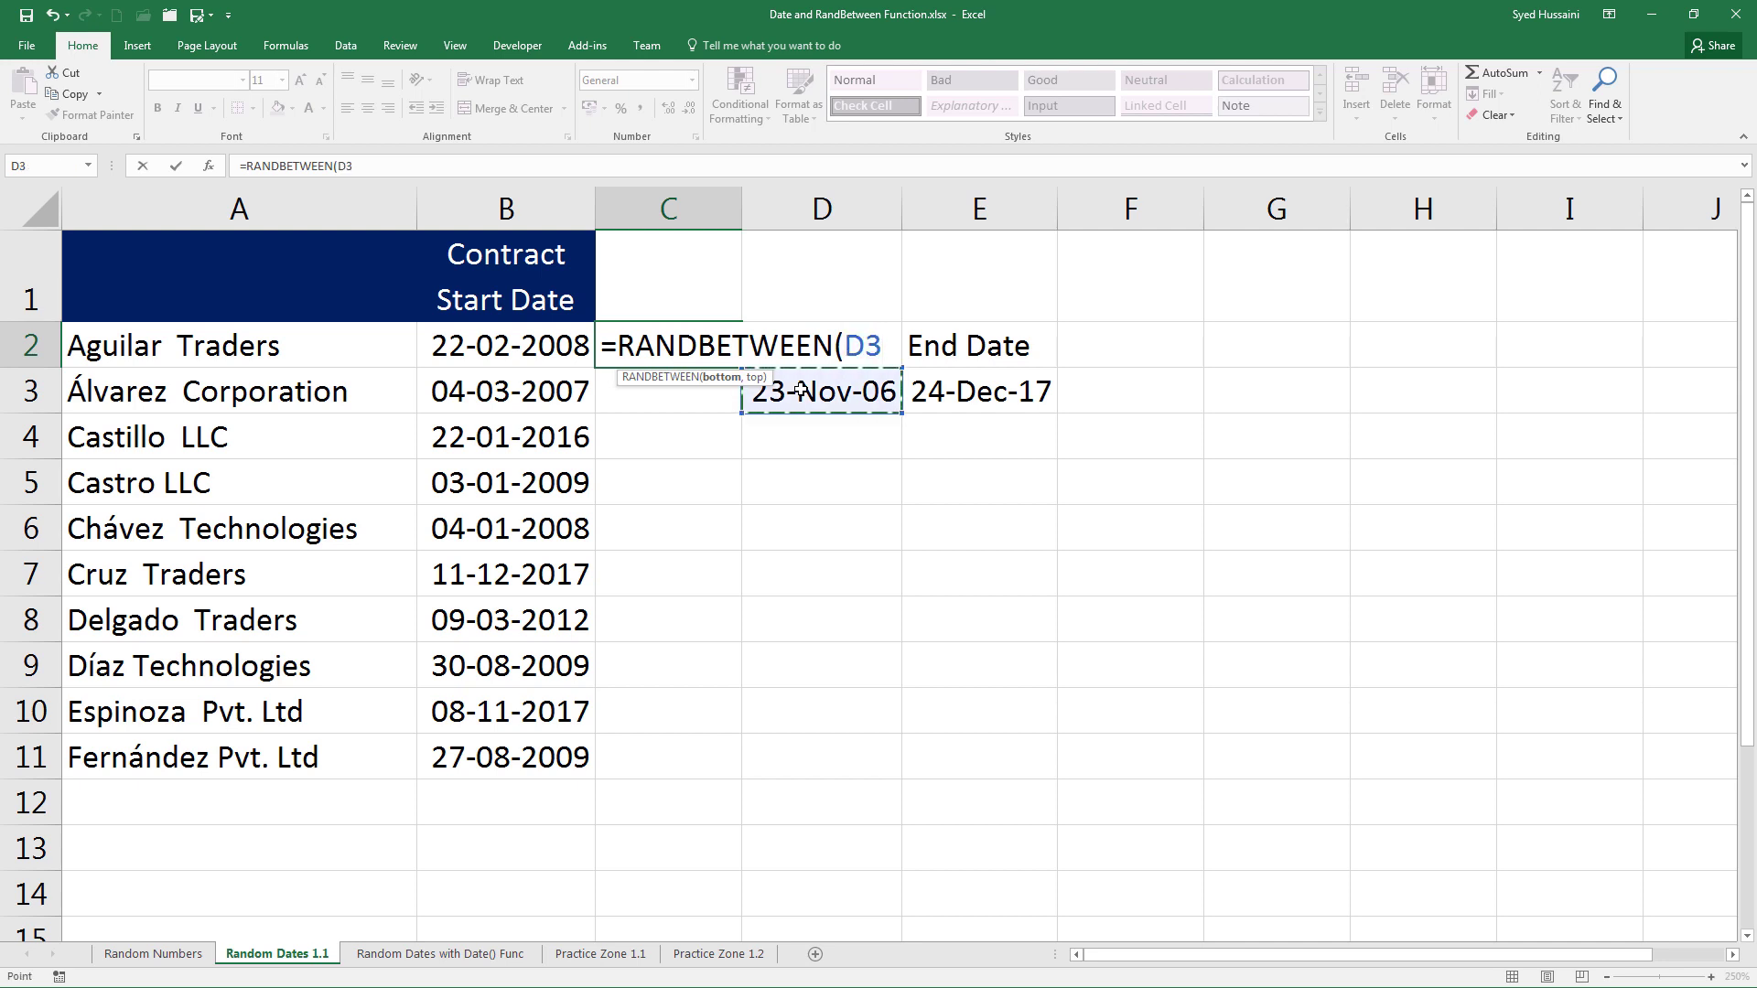
type(",")
left_click(1000, 394)
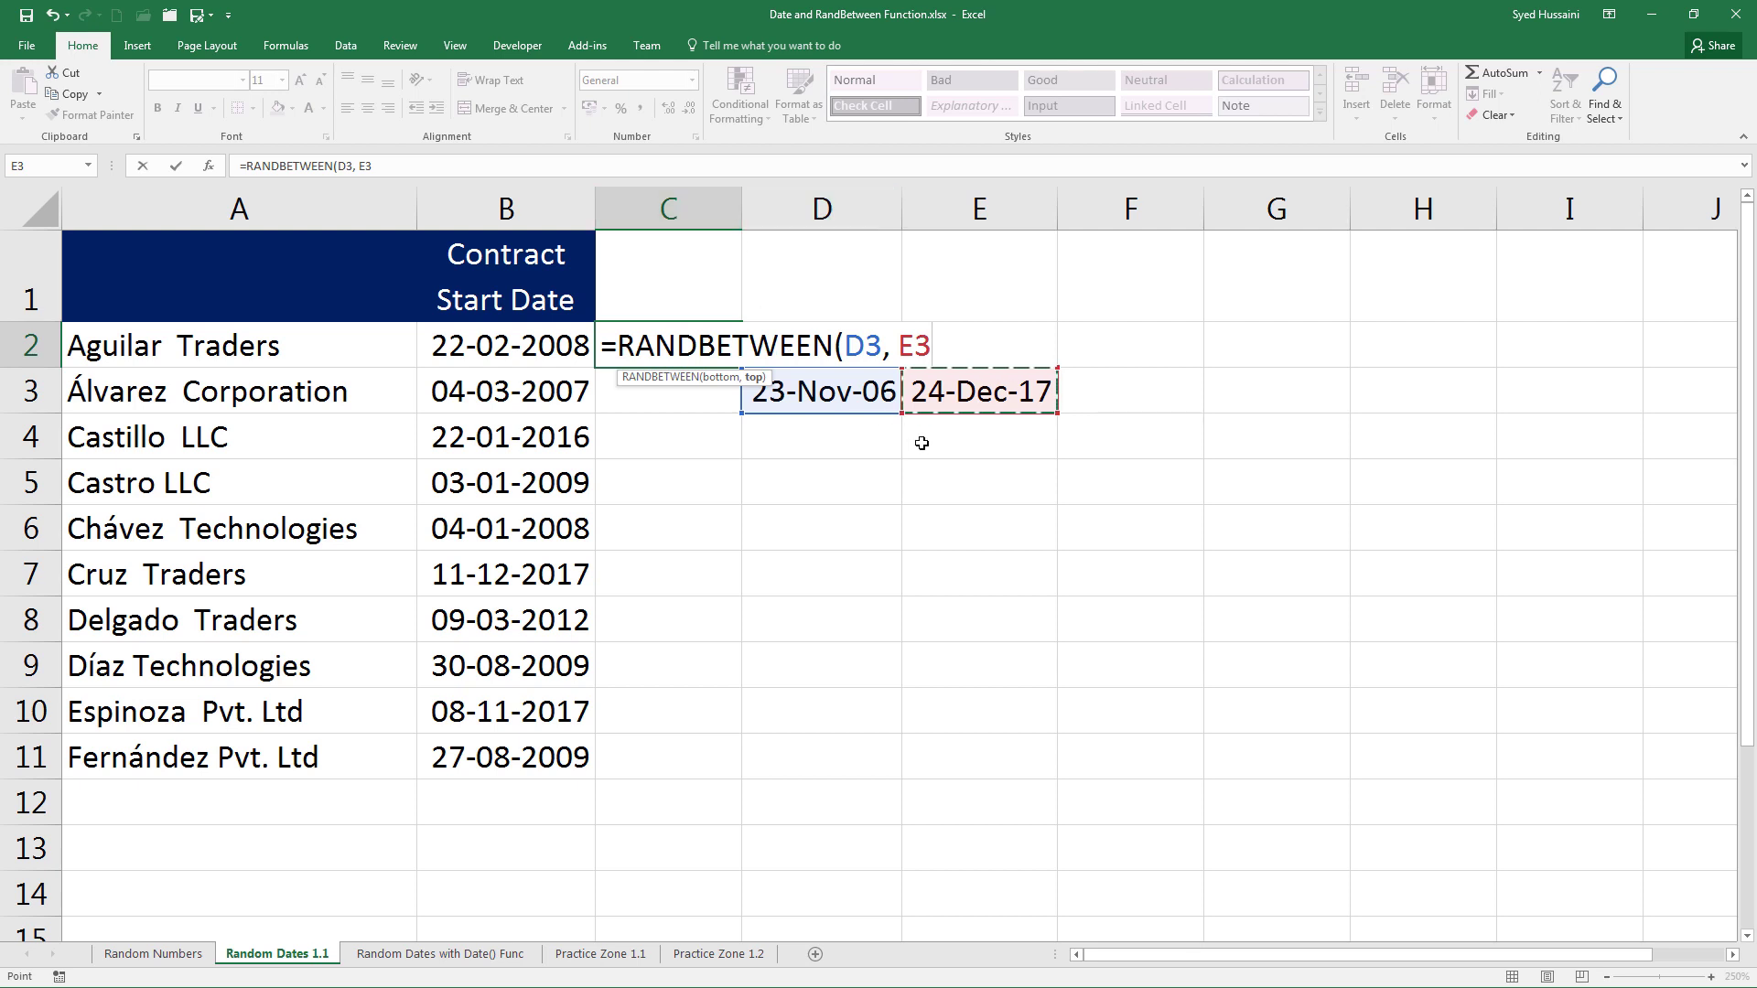
type(")")
key("Return")
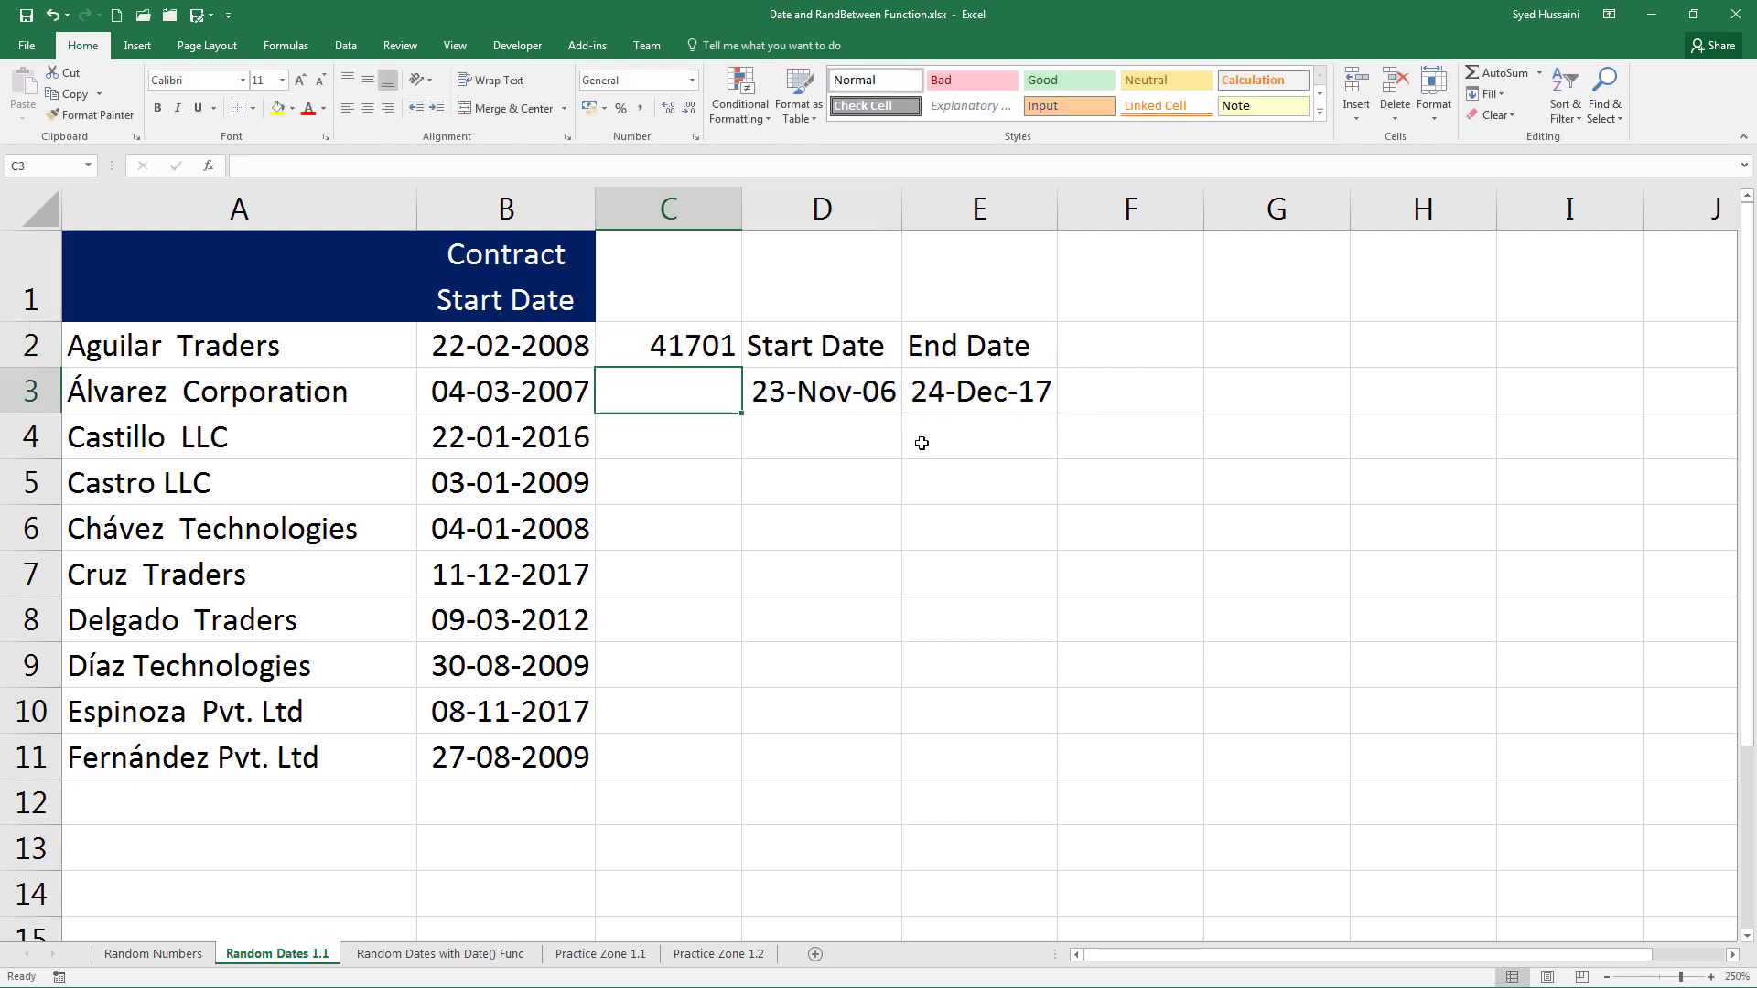
Format cell C2 as Short Date and widen column C to about twice its width.
left_click(706, 336)
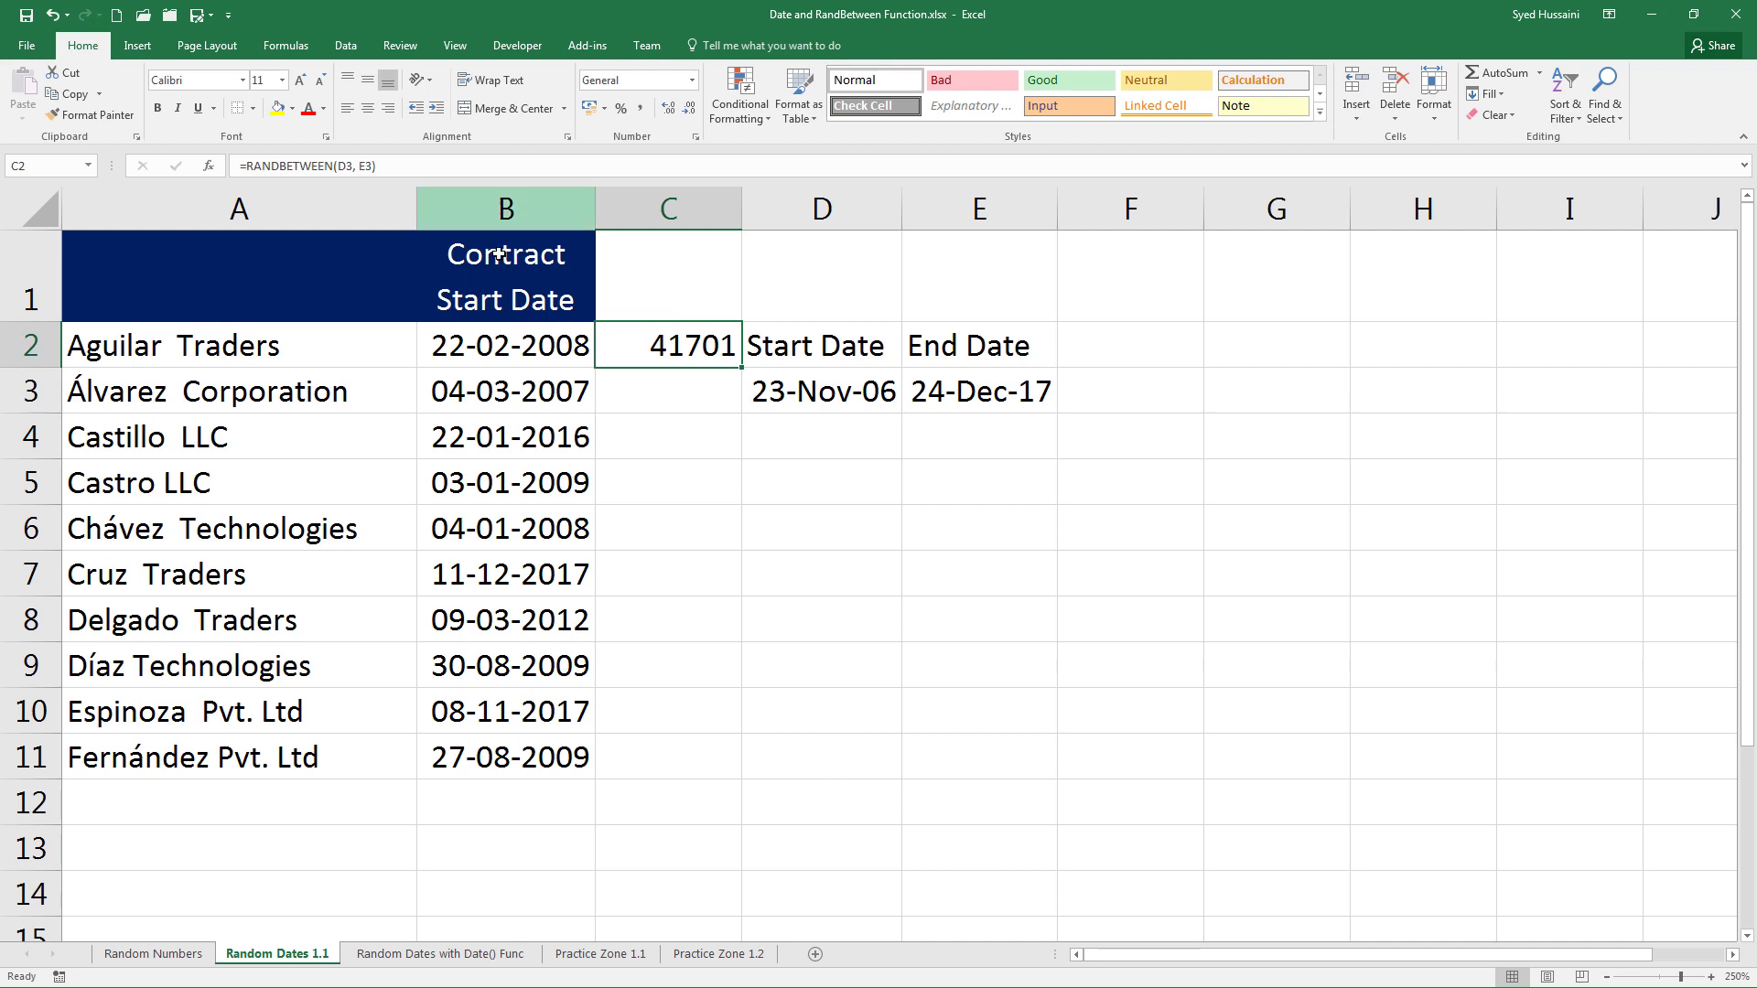
left_click(693, 81)
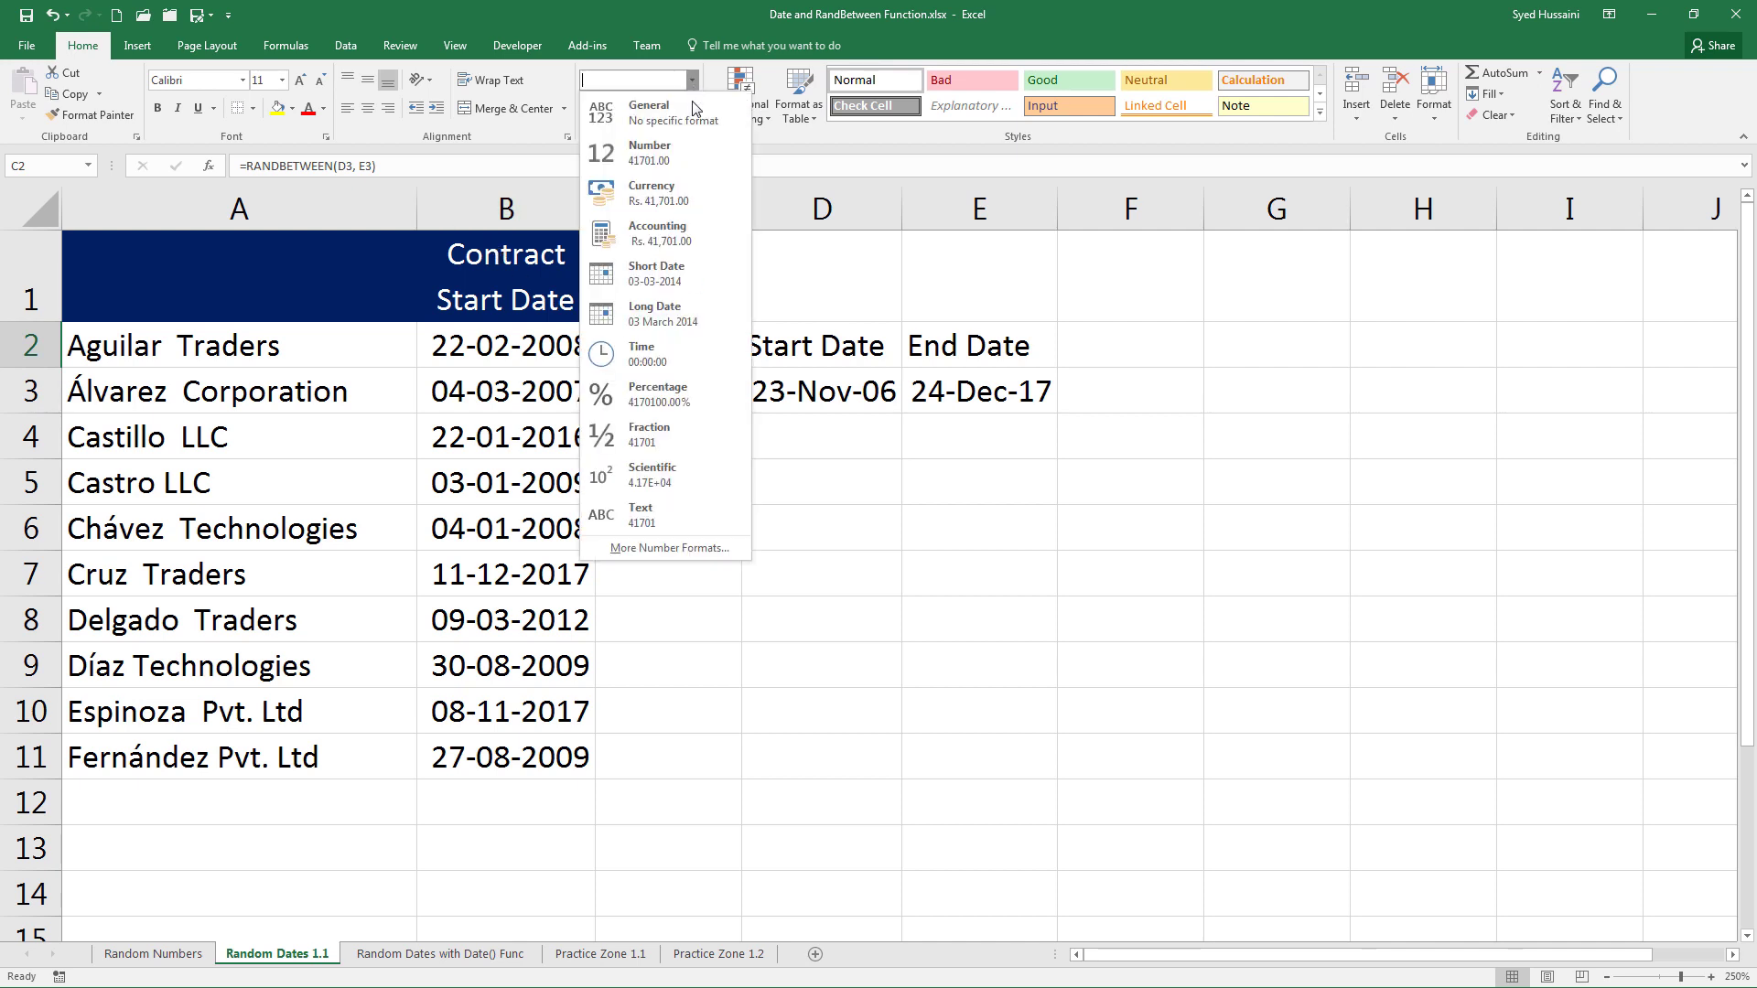
left_click(677, 291)
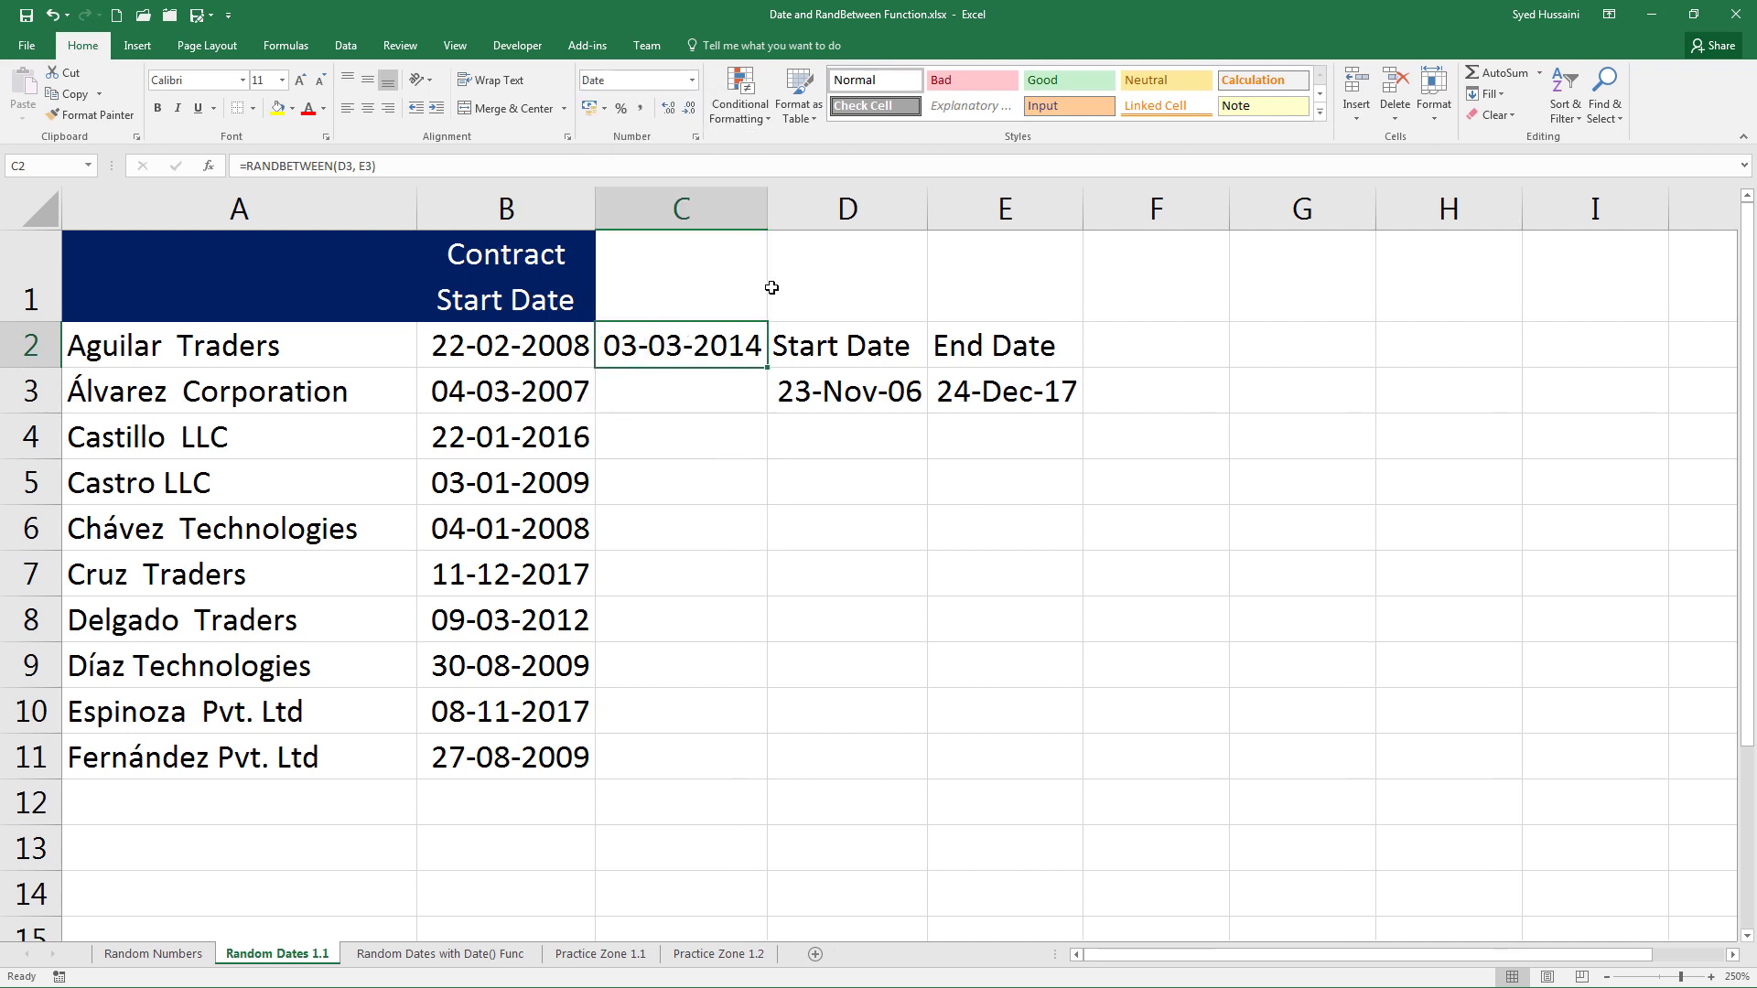
left_click_drag(766, 216, 915, 229)
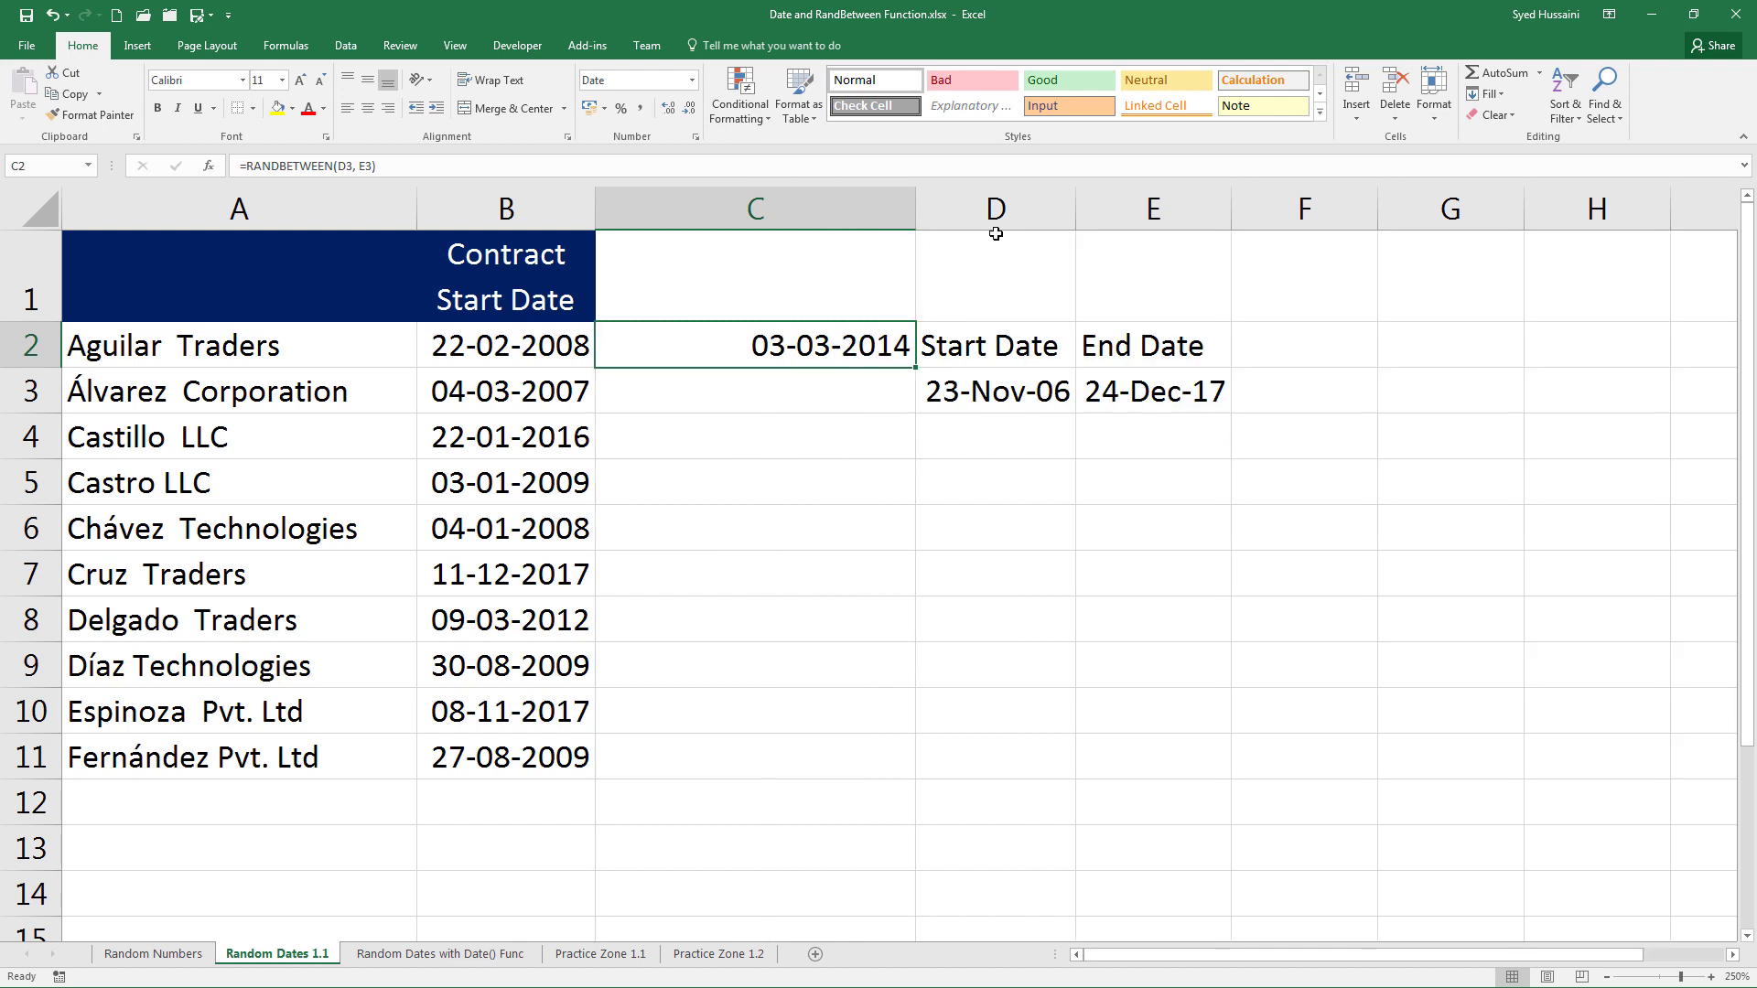
Fill the C2 formula down through C11 and check the cell references in the copied formula in C3.
left_click_drag(916, 367, 911, 774)
left_click_drag(832, 391, 838, 737)
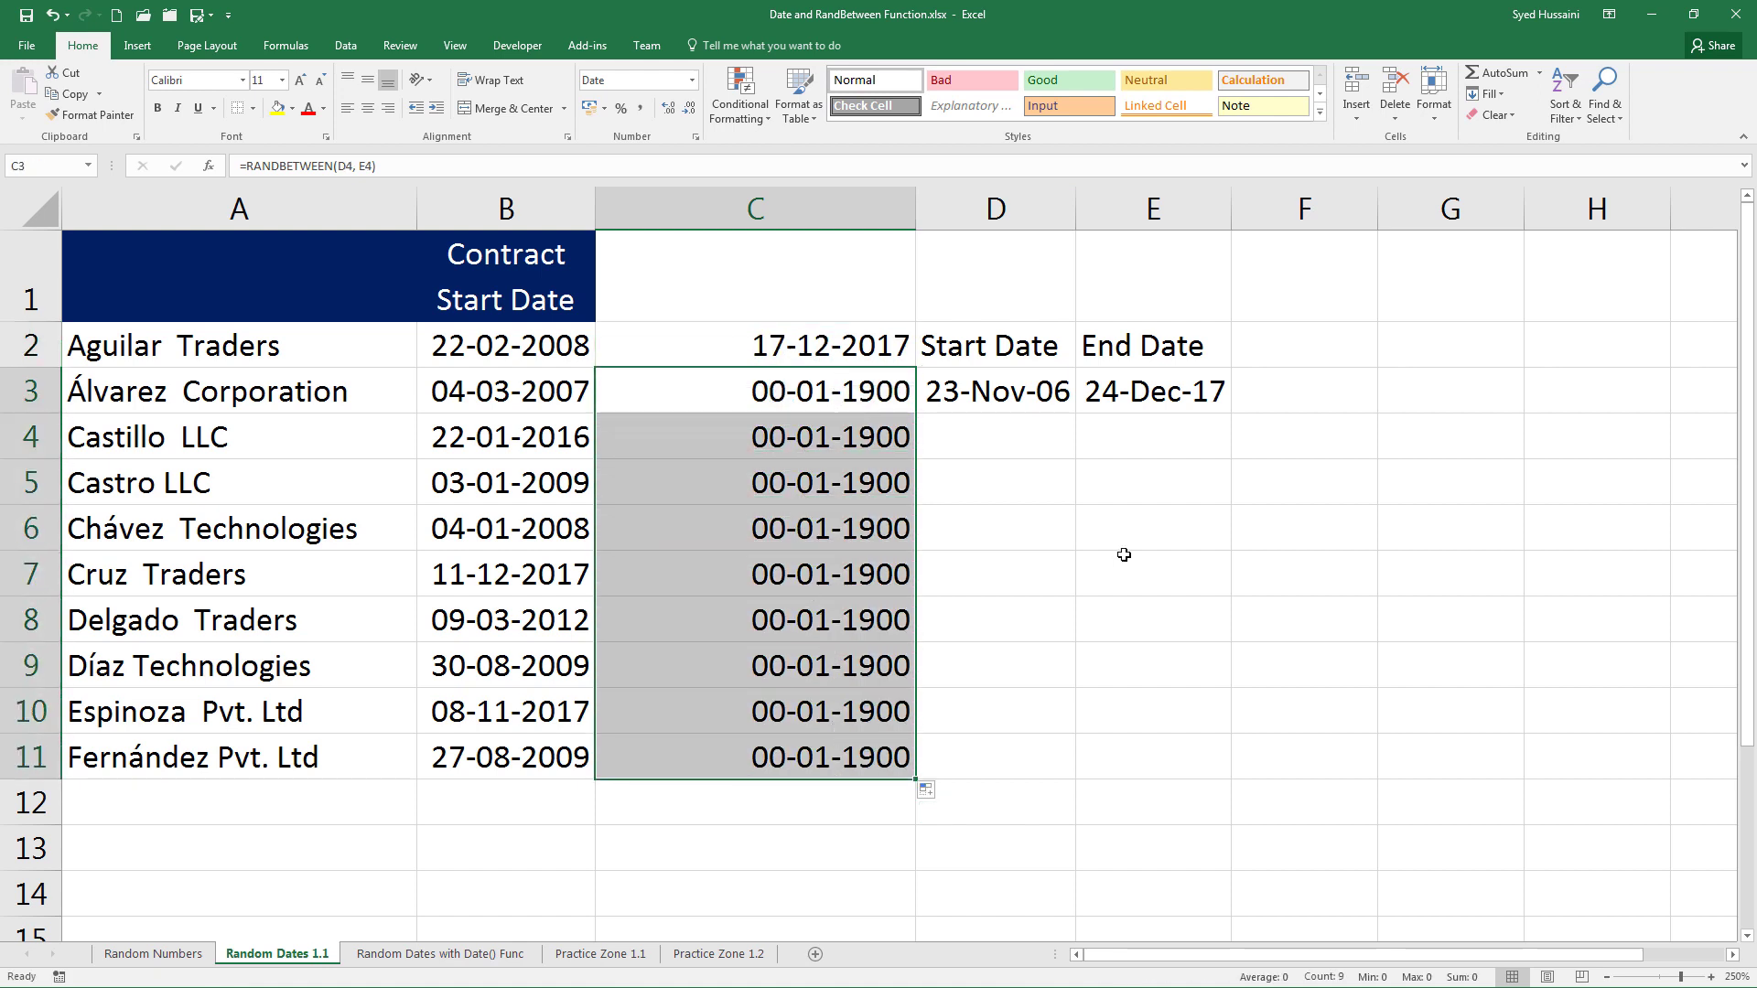
left_click(991, 444)
left_click(856, 409)
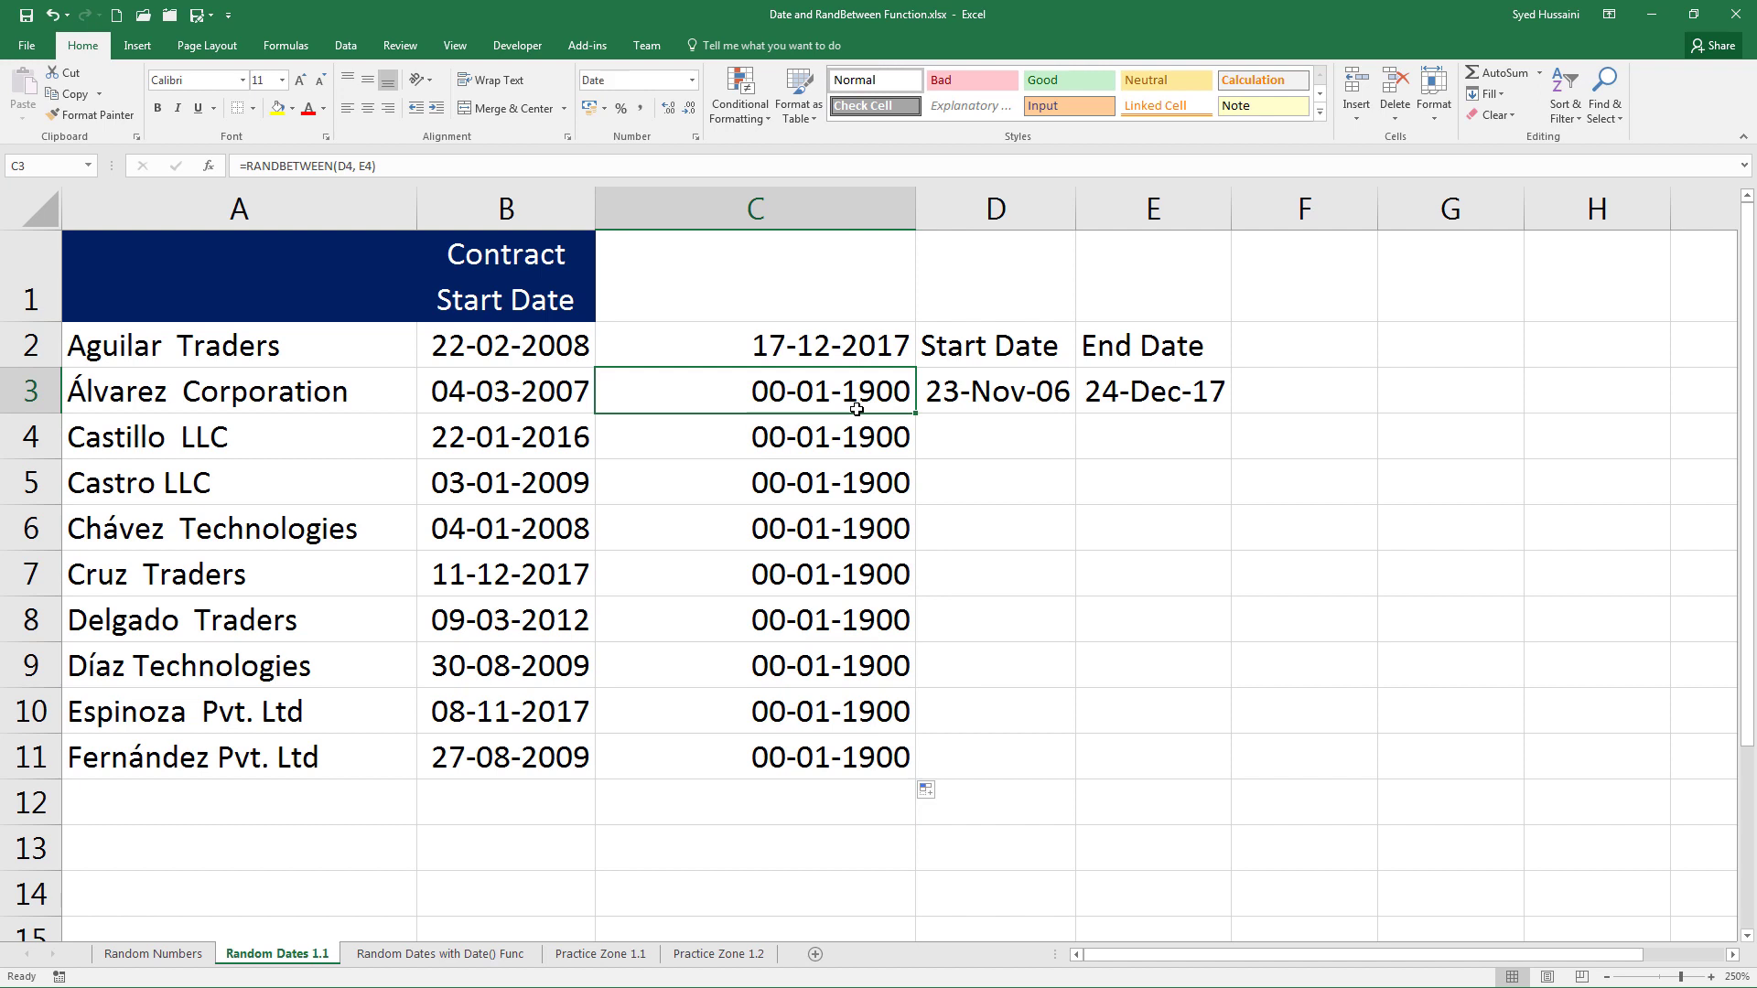
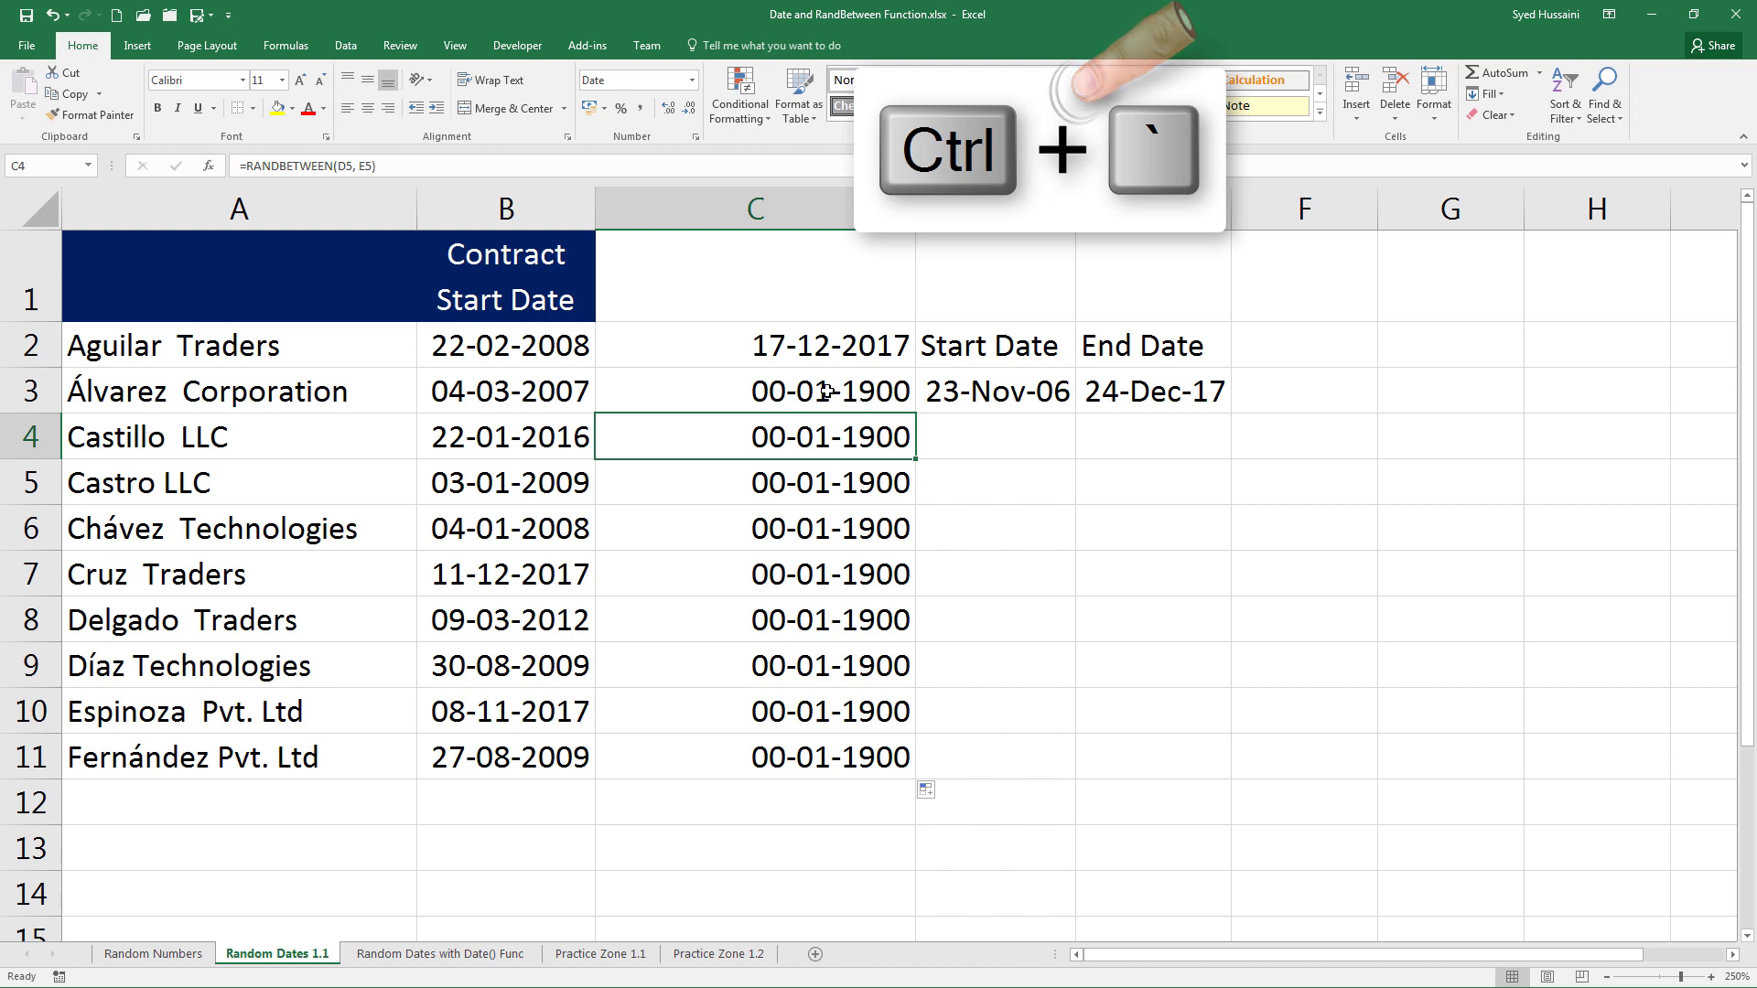
Show the sheet's formulas and check the references in C4 through C11 against the range D4:E12 they point to.
key("ctrl+grave")
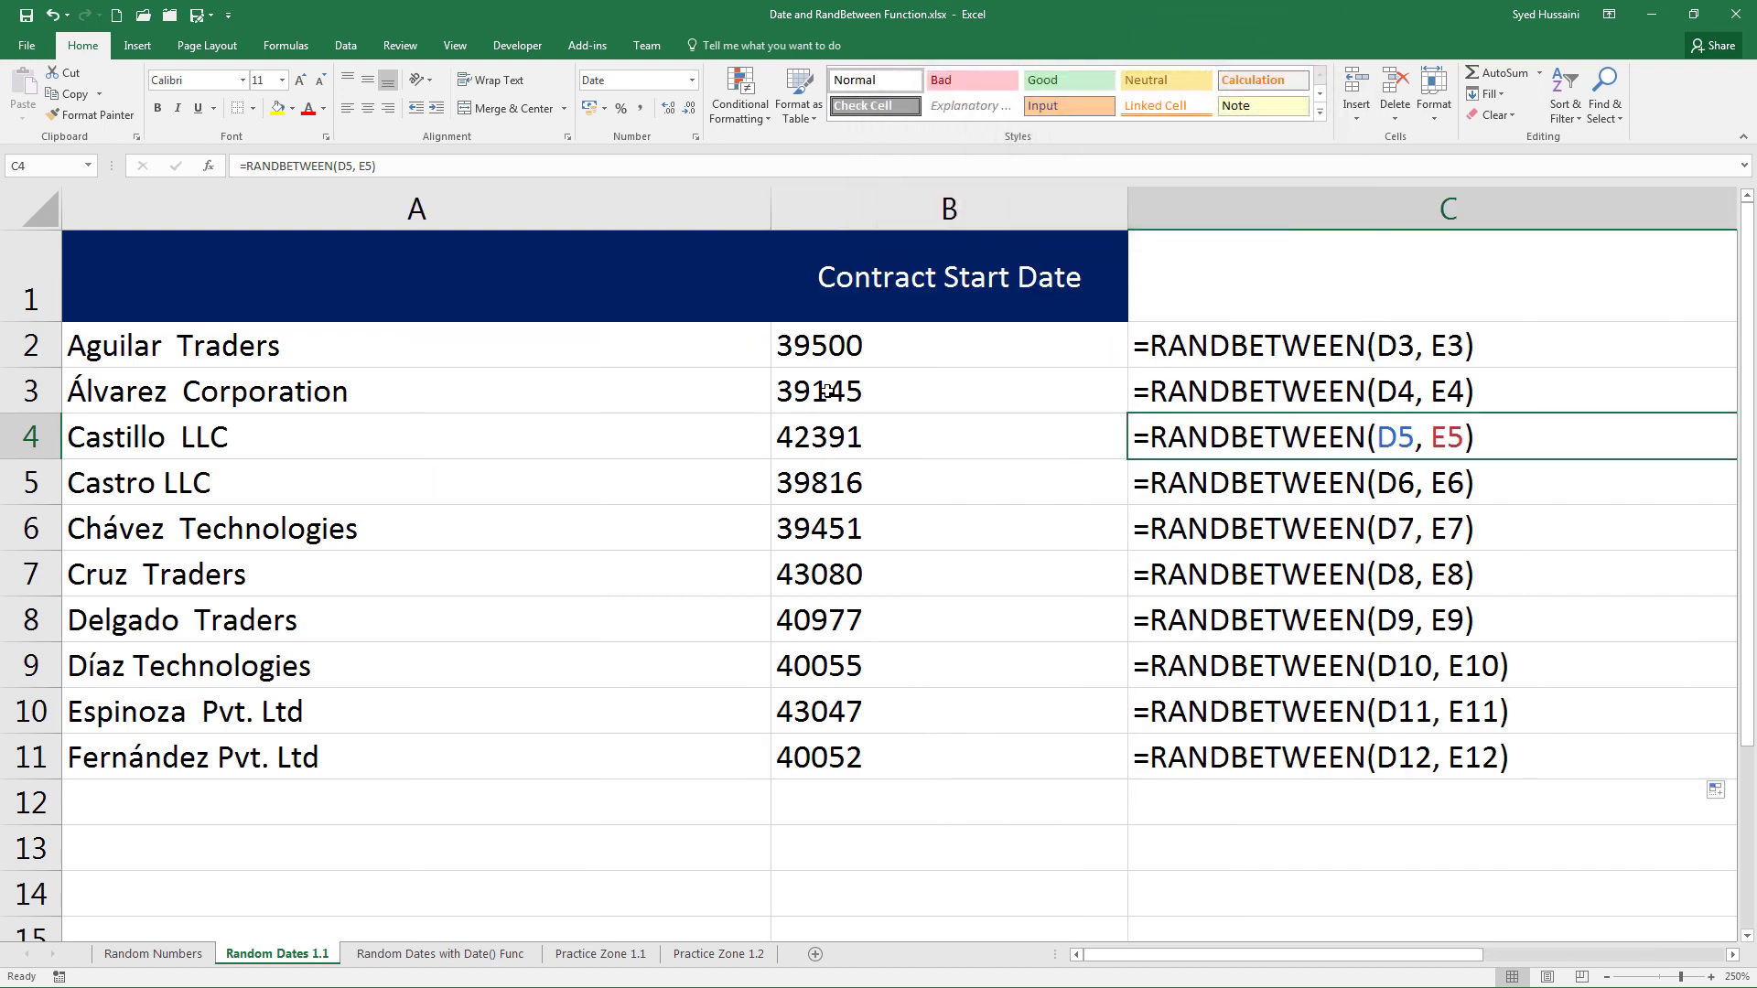
left_click_drag(1148, 956, 1242, 978)
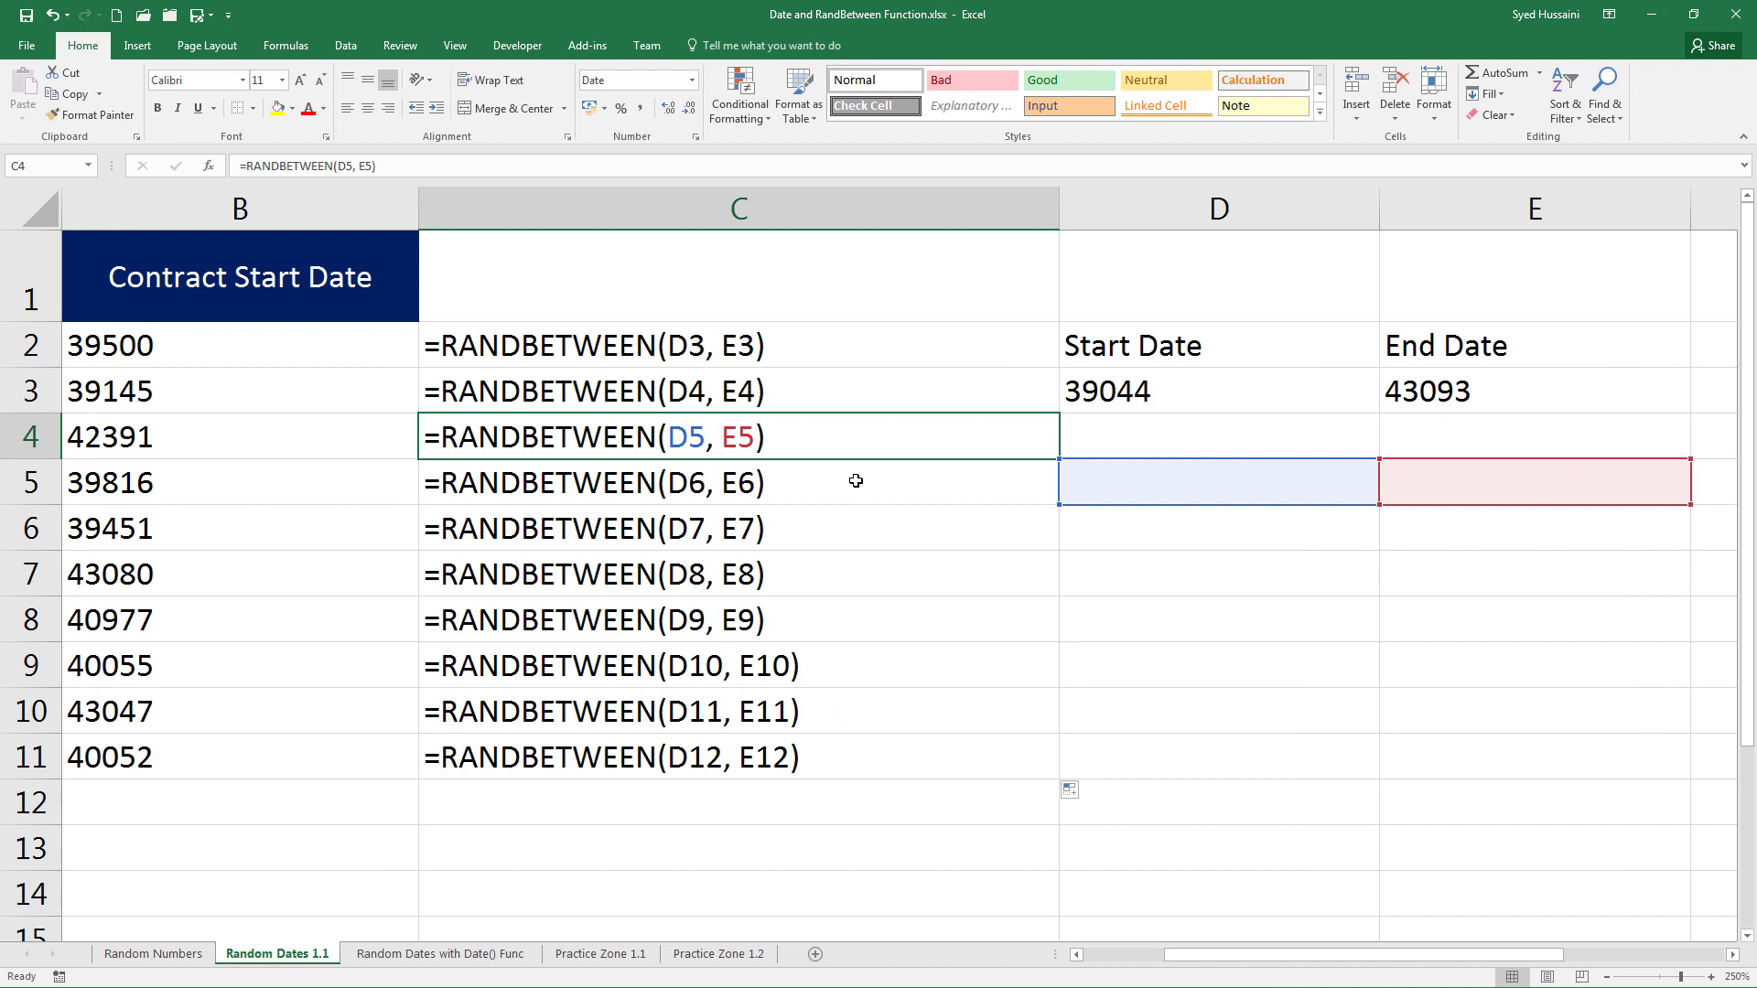
key("ctrl+Down")
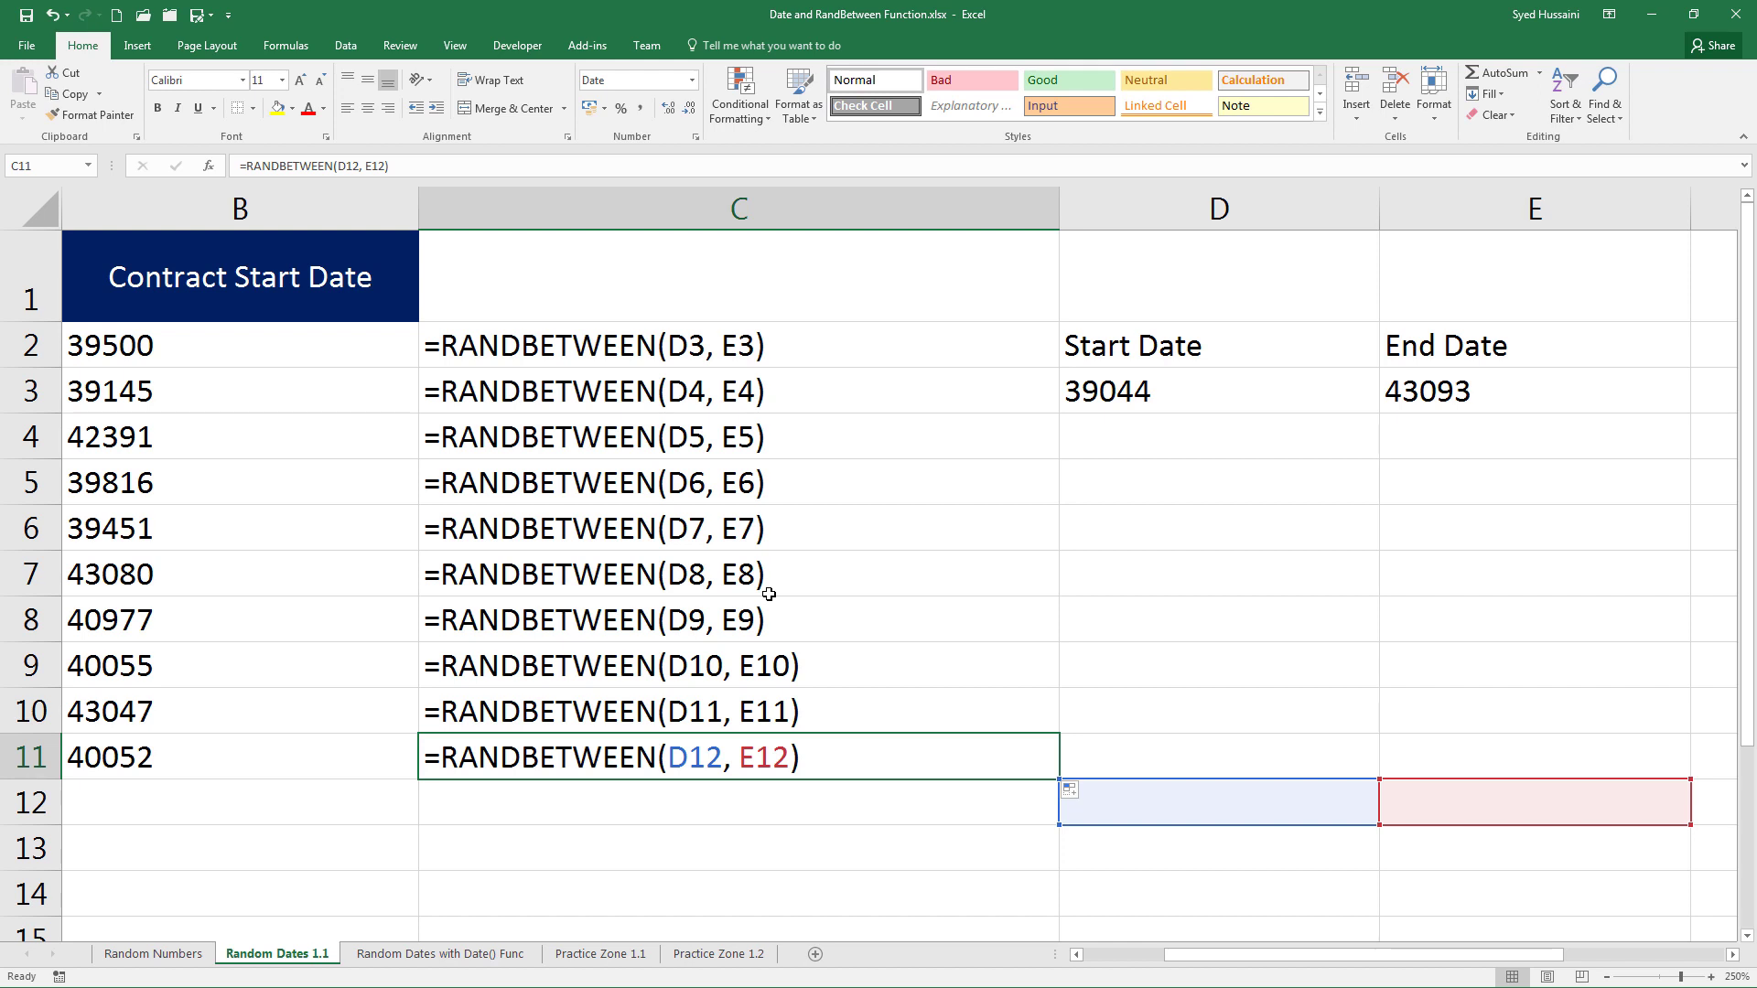
left_click_drag(1232, 435, 1427, 805)
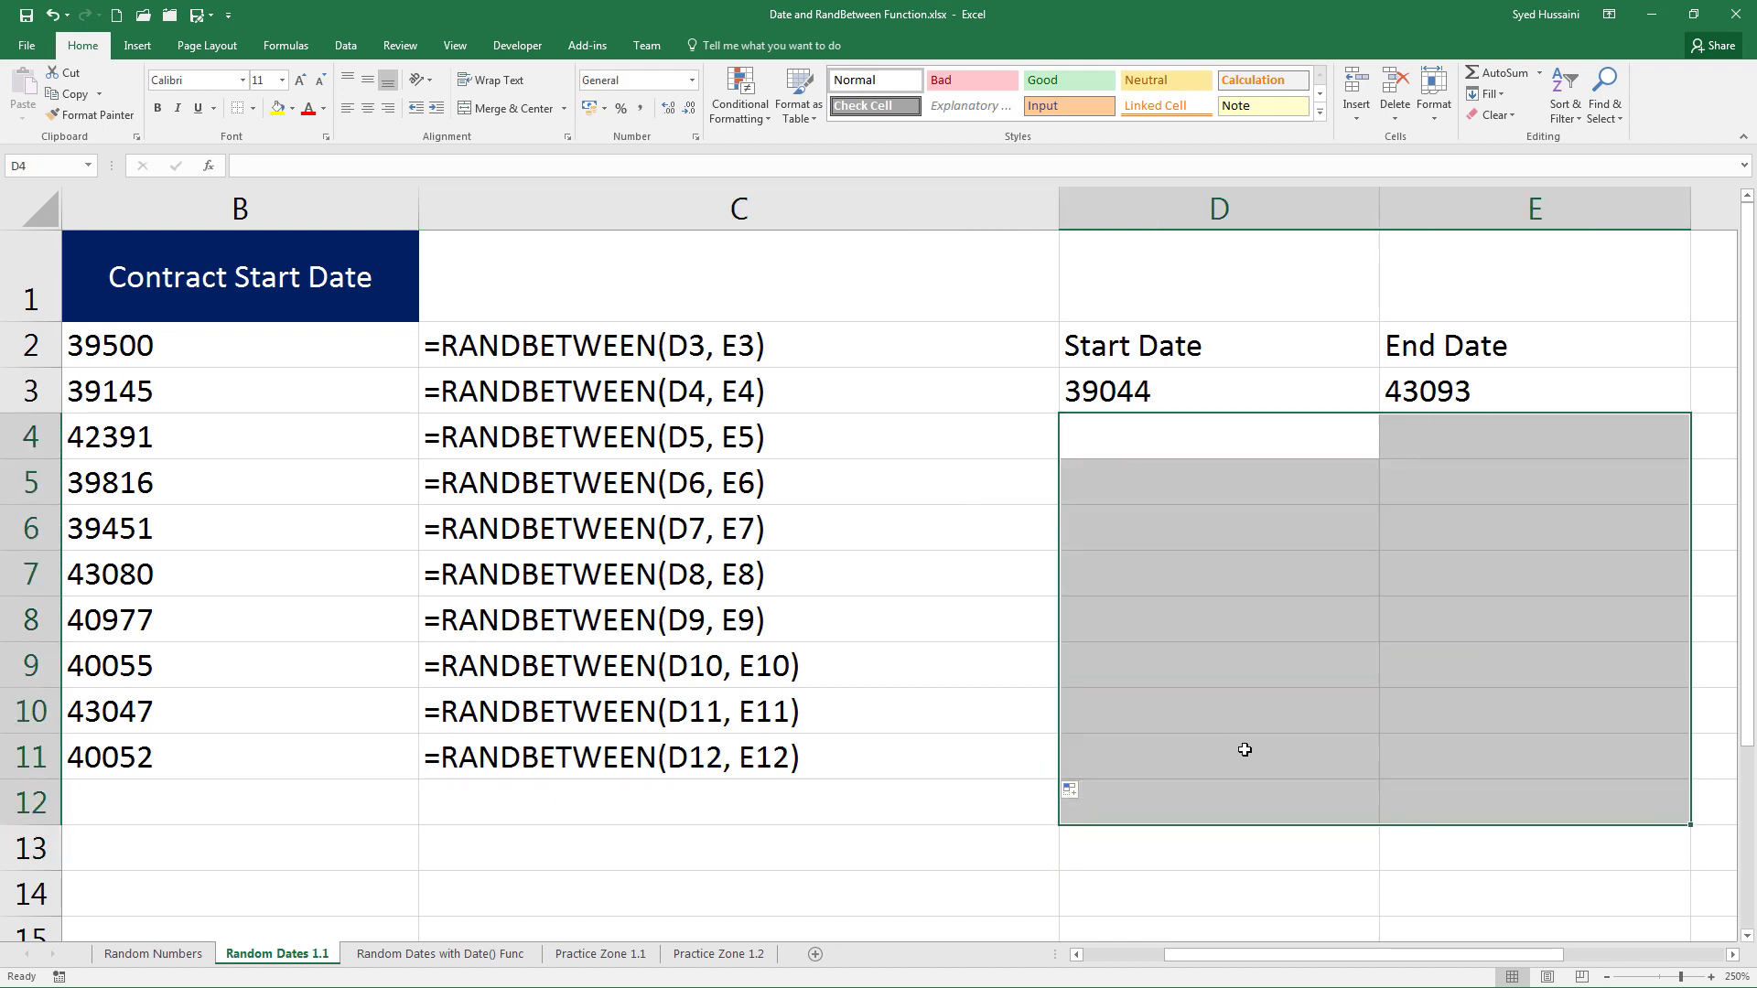
Examine the D3 and E3 arguments in C2's formula without changing it, and return the sheet to showing values.
left_click(840, 338)
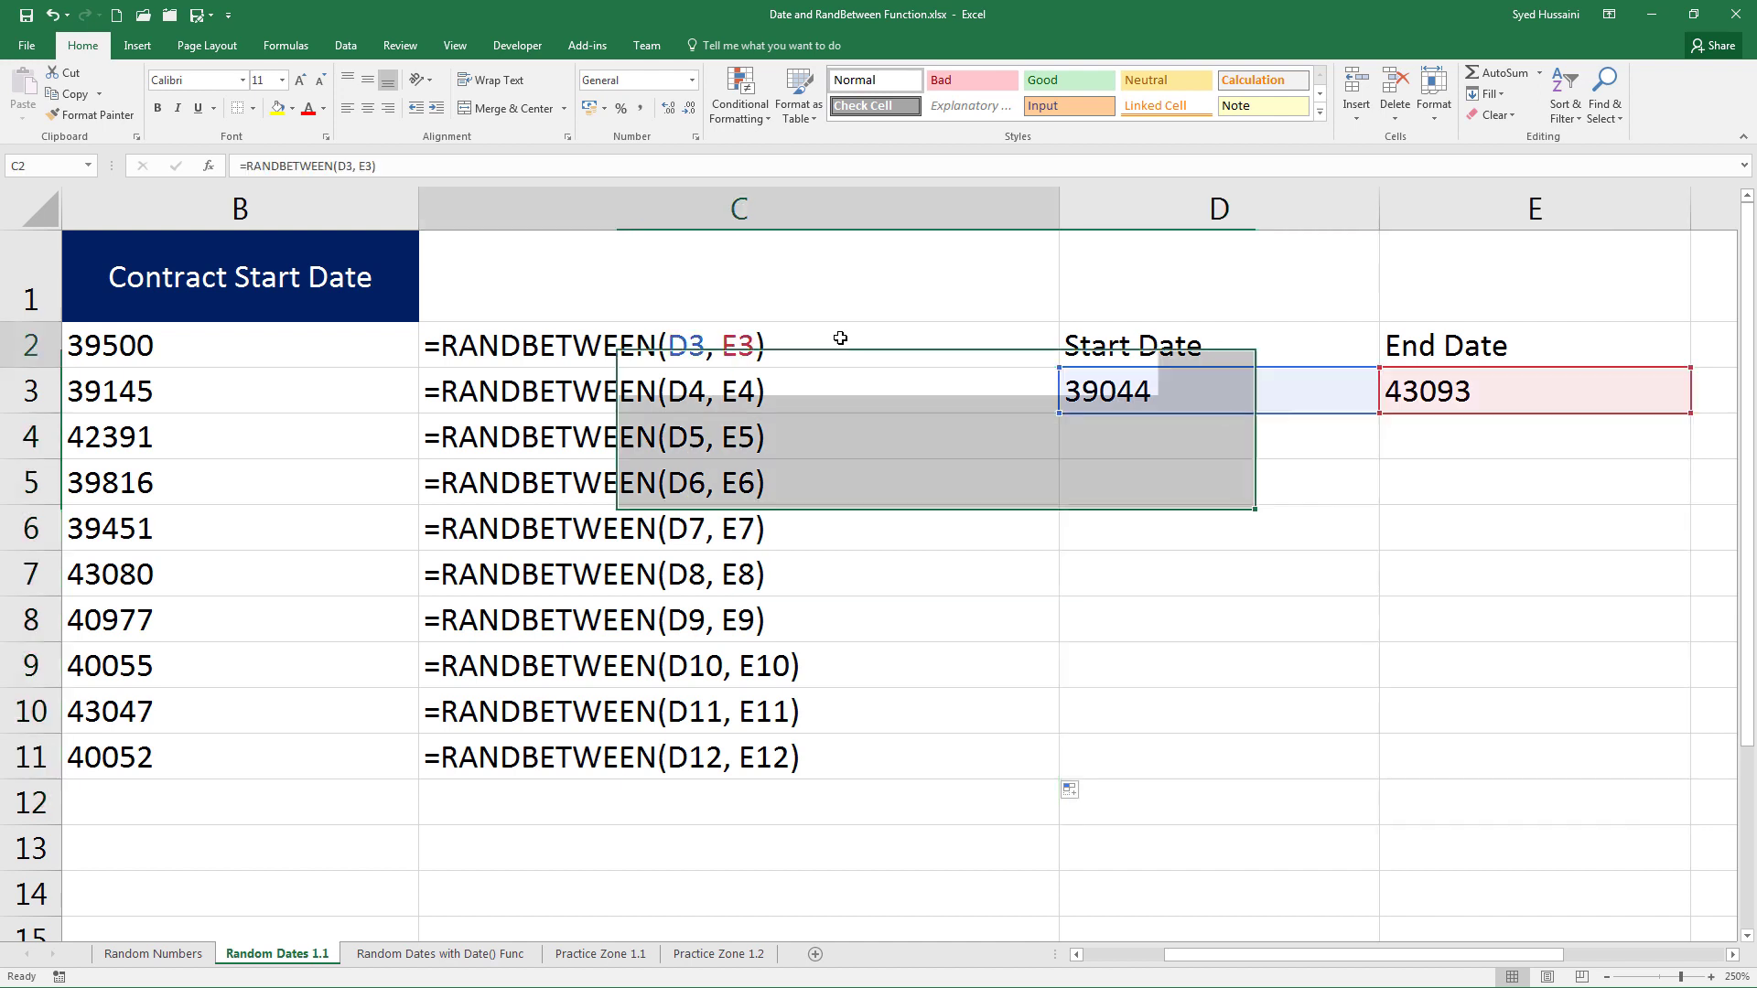
left_click(403, 165)
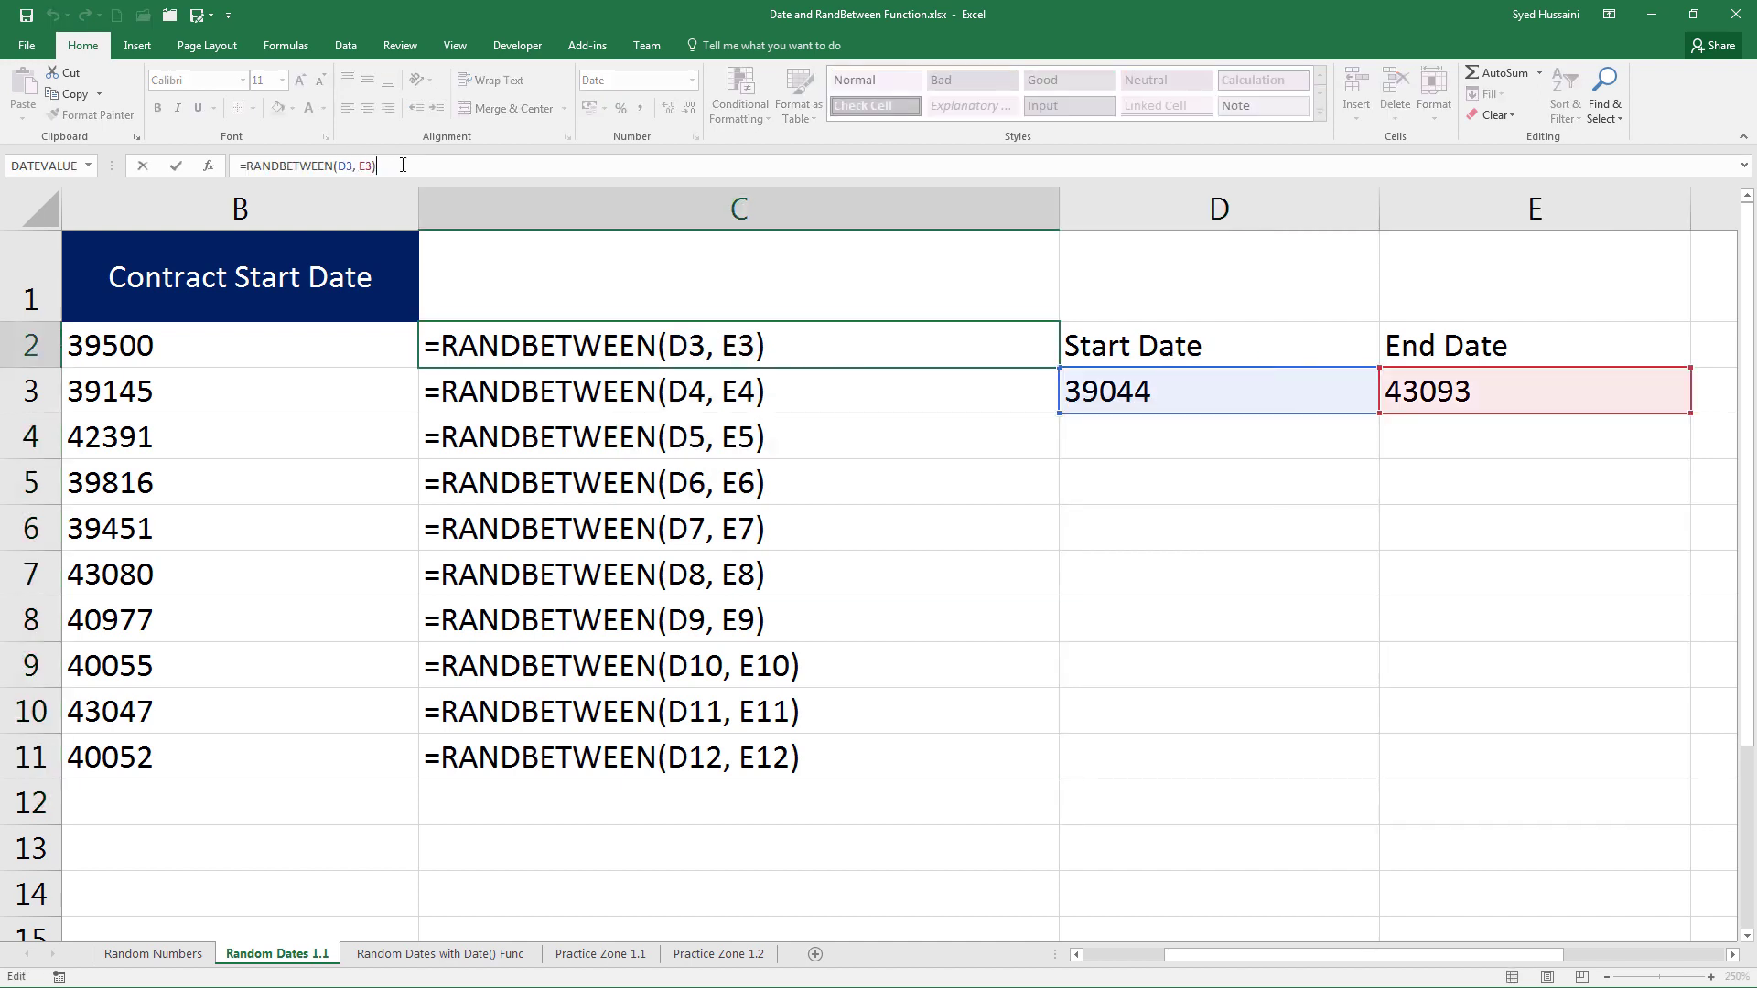
key("shift+Left")
key("shift+Left")
key("shift+Left")
key("shift+Left")
key("shift+Left")
key("shift+Left")
key("shift+Left")
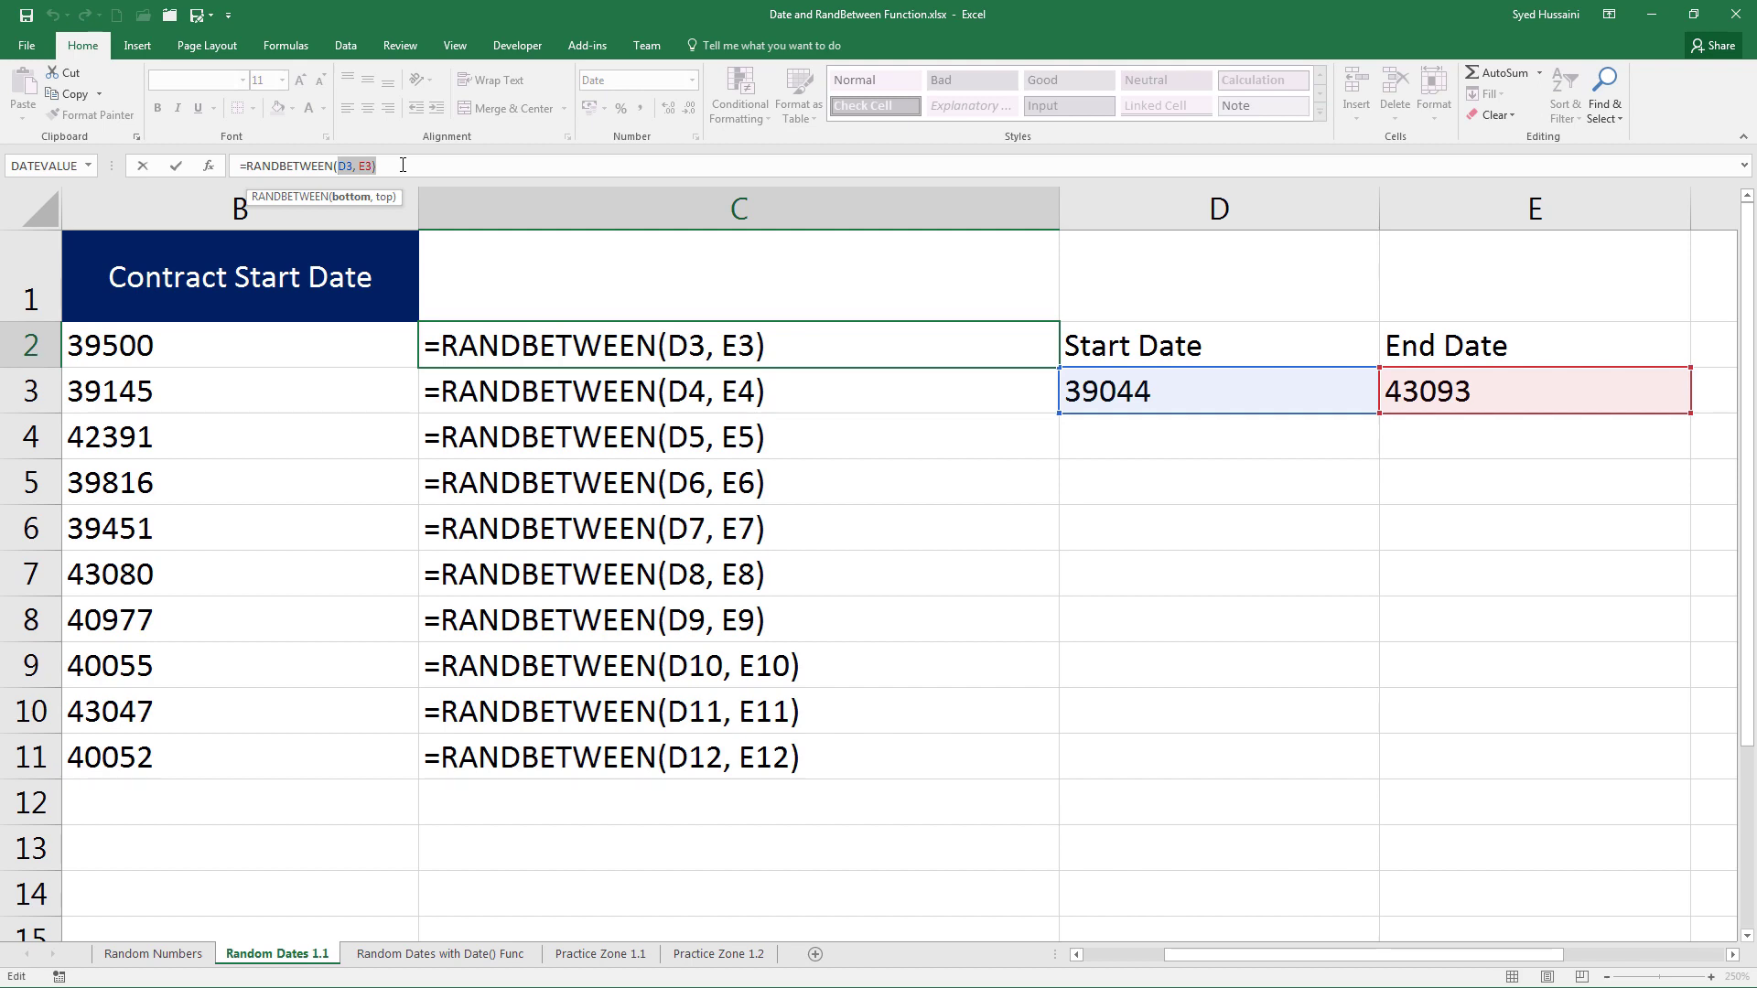
key("Escape")
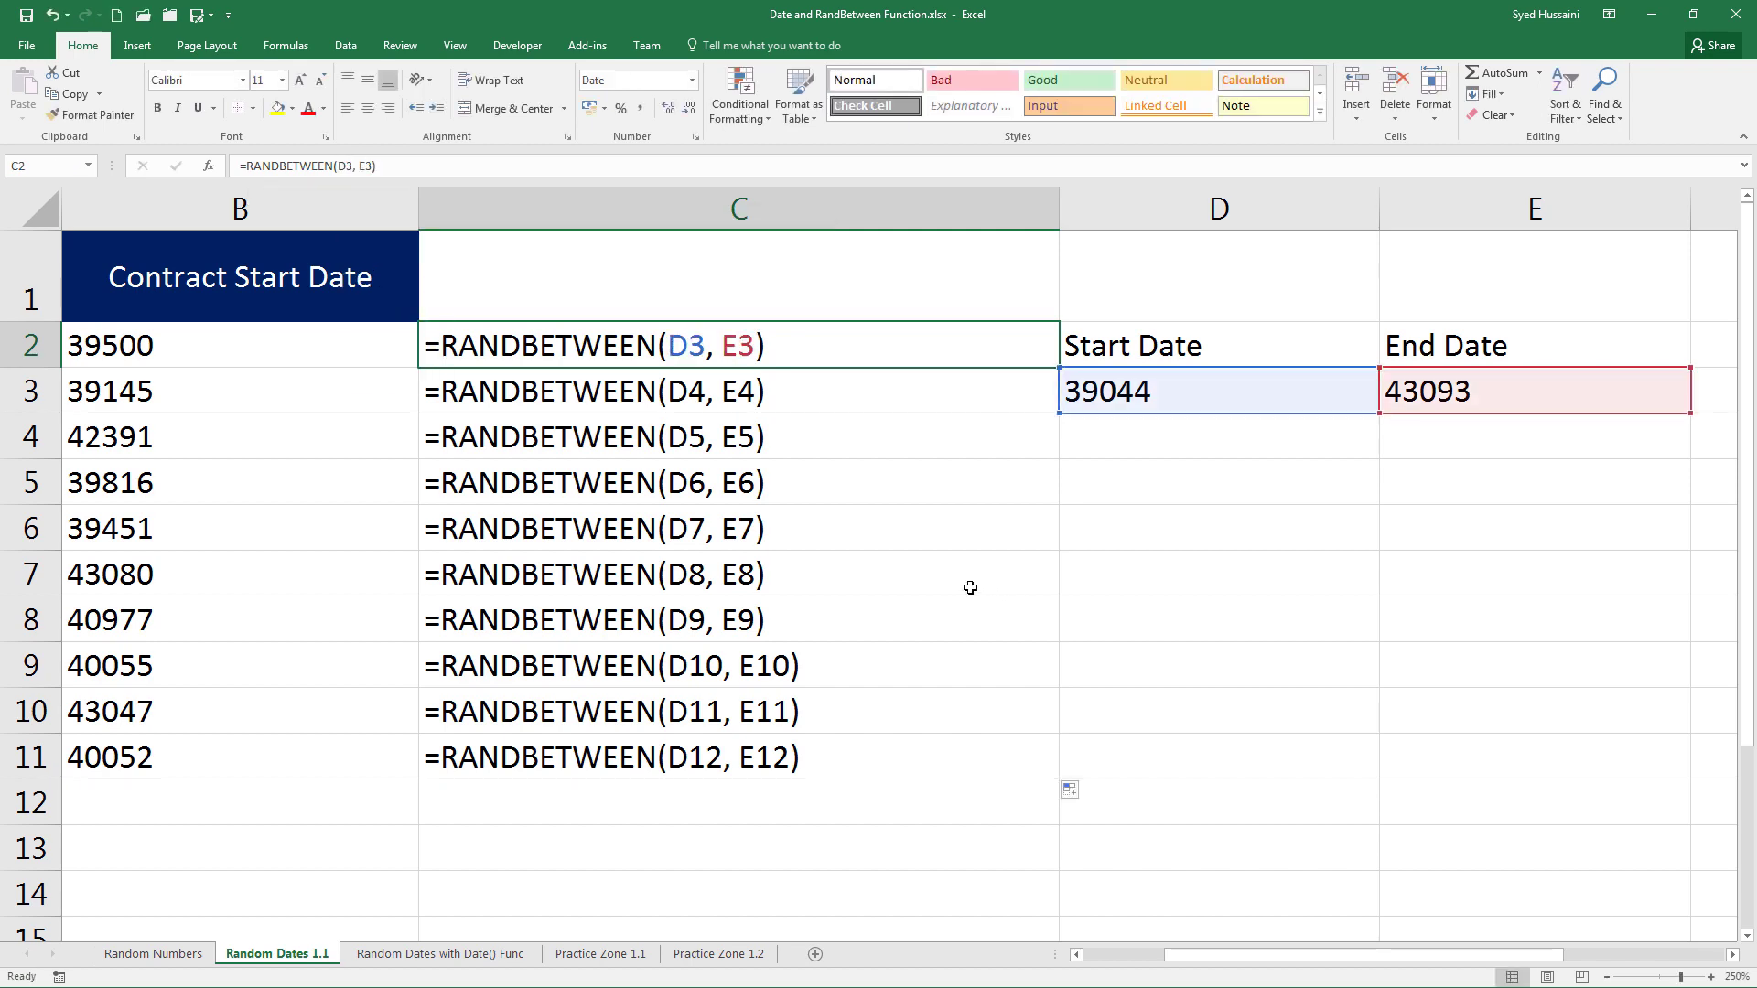
key("ctrl+grave")
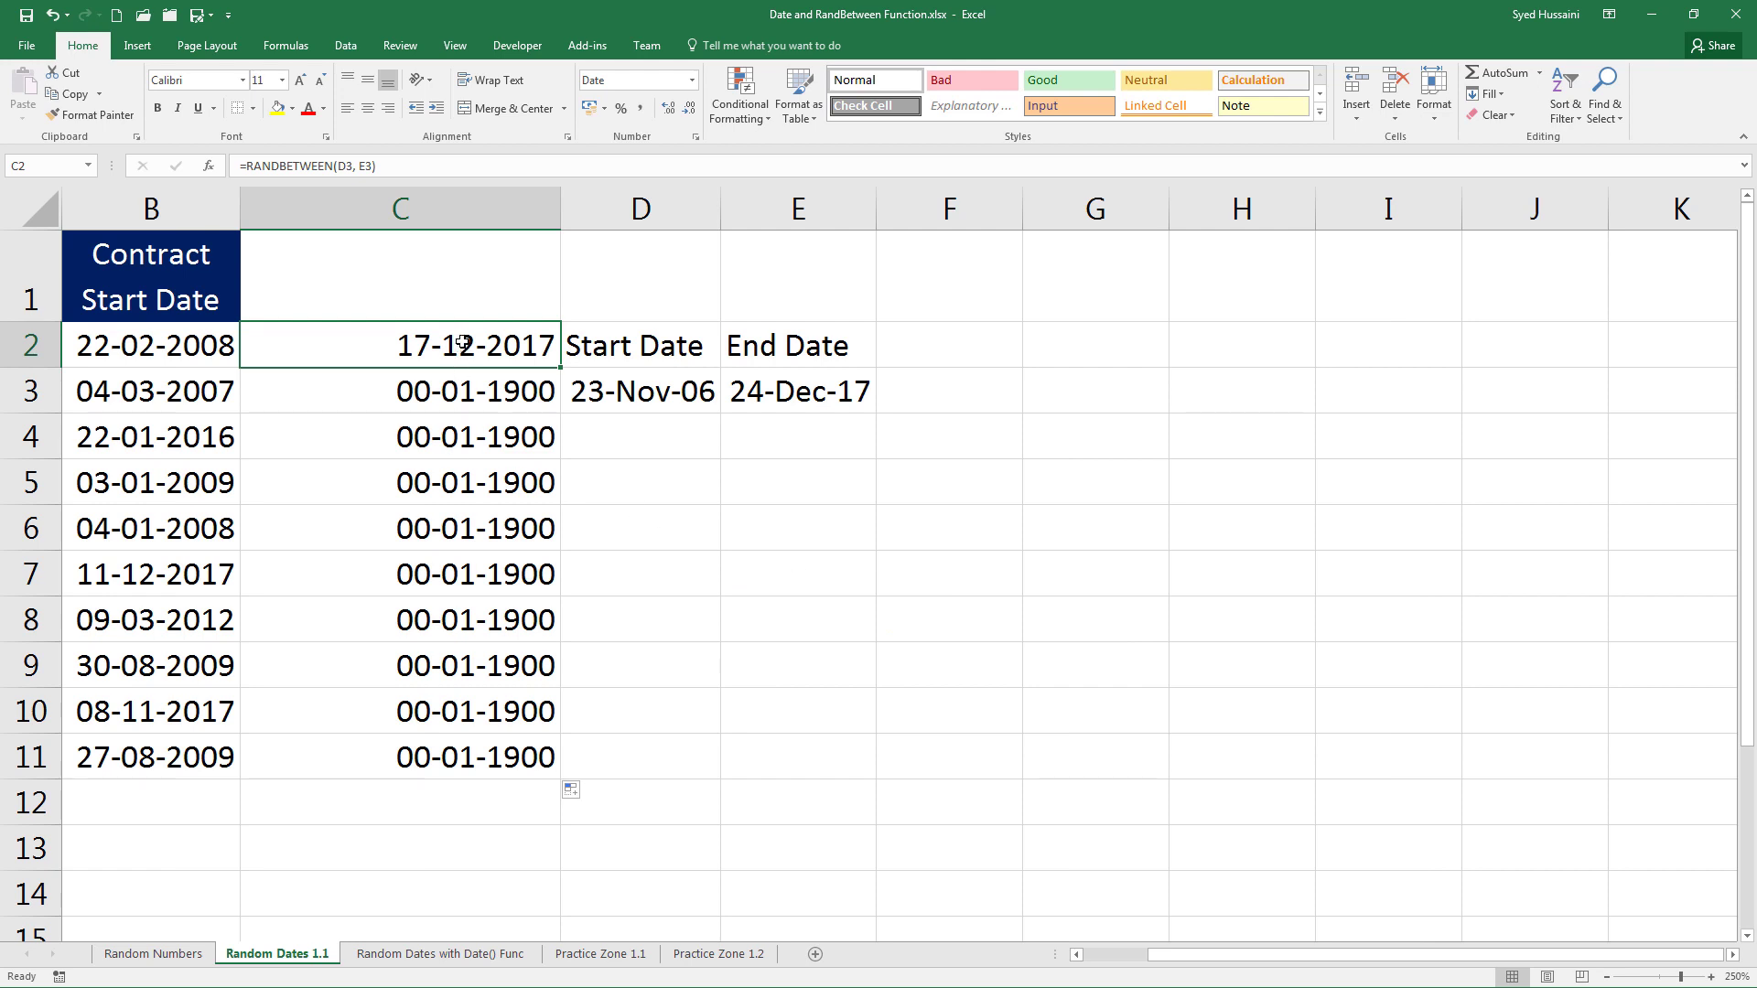
Replace the formula in C2 with one that uses absolute references to the start and end dates: =RANDBETWEEN($D$3, $E$3).
type("=rand")
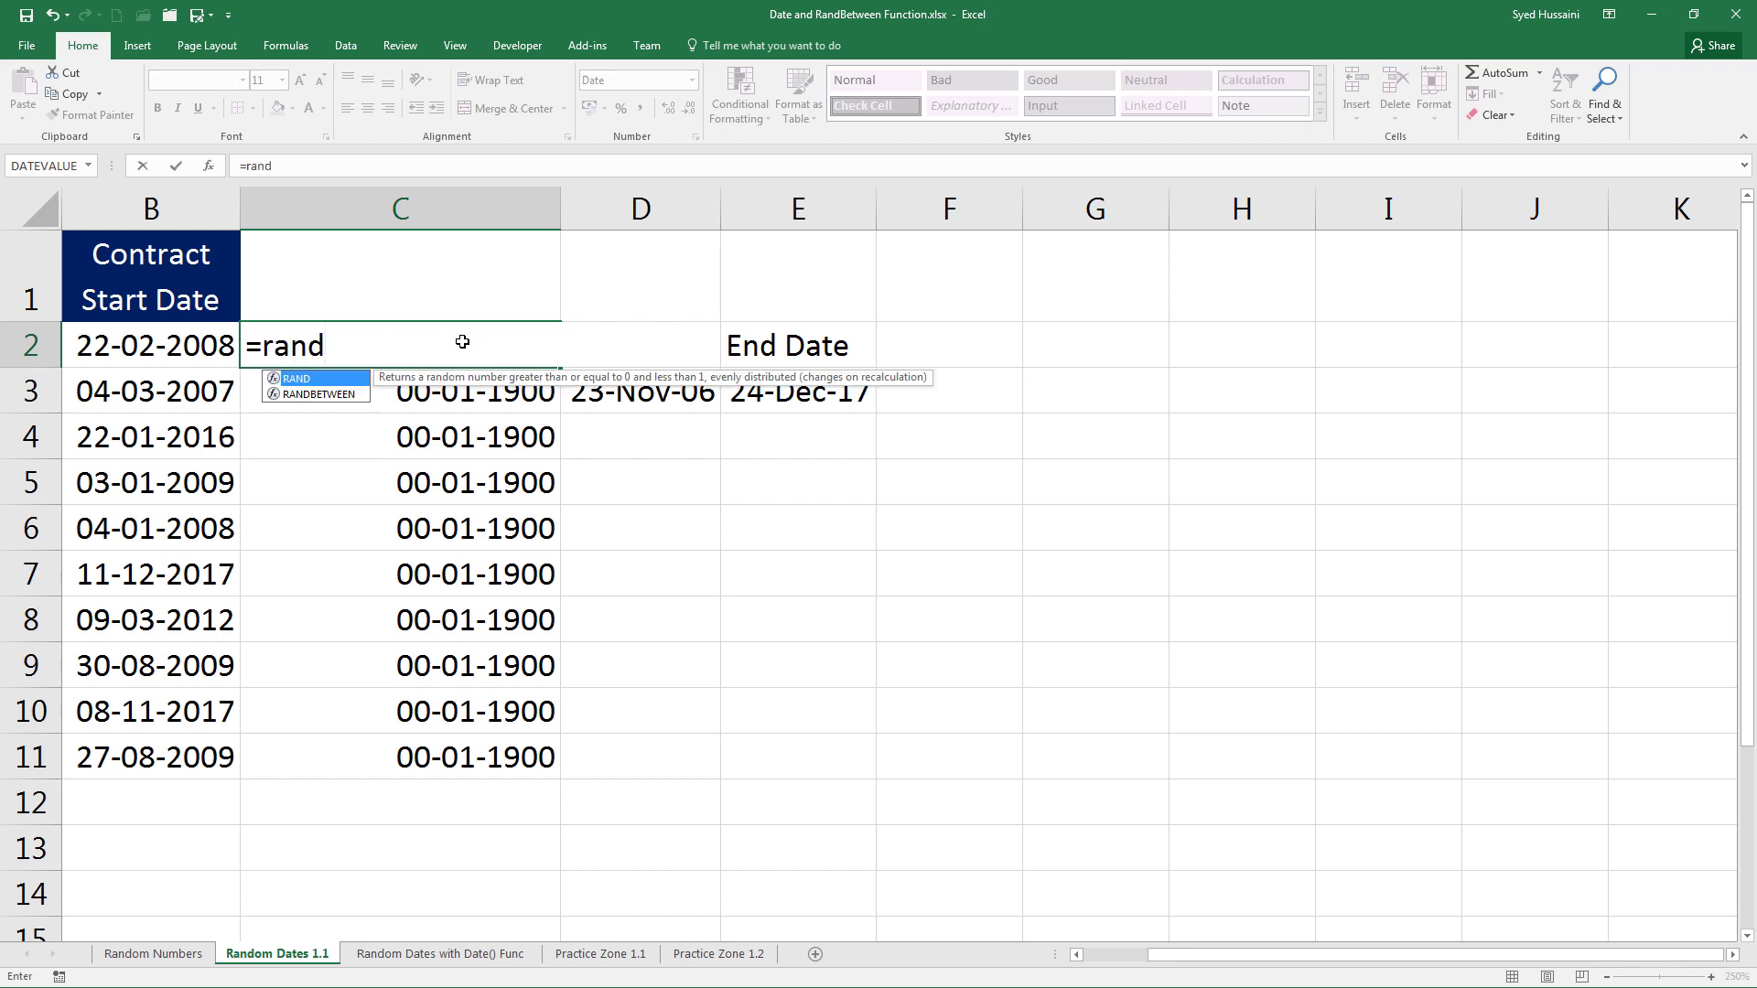
key("Down")
key("Tab")
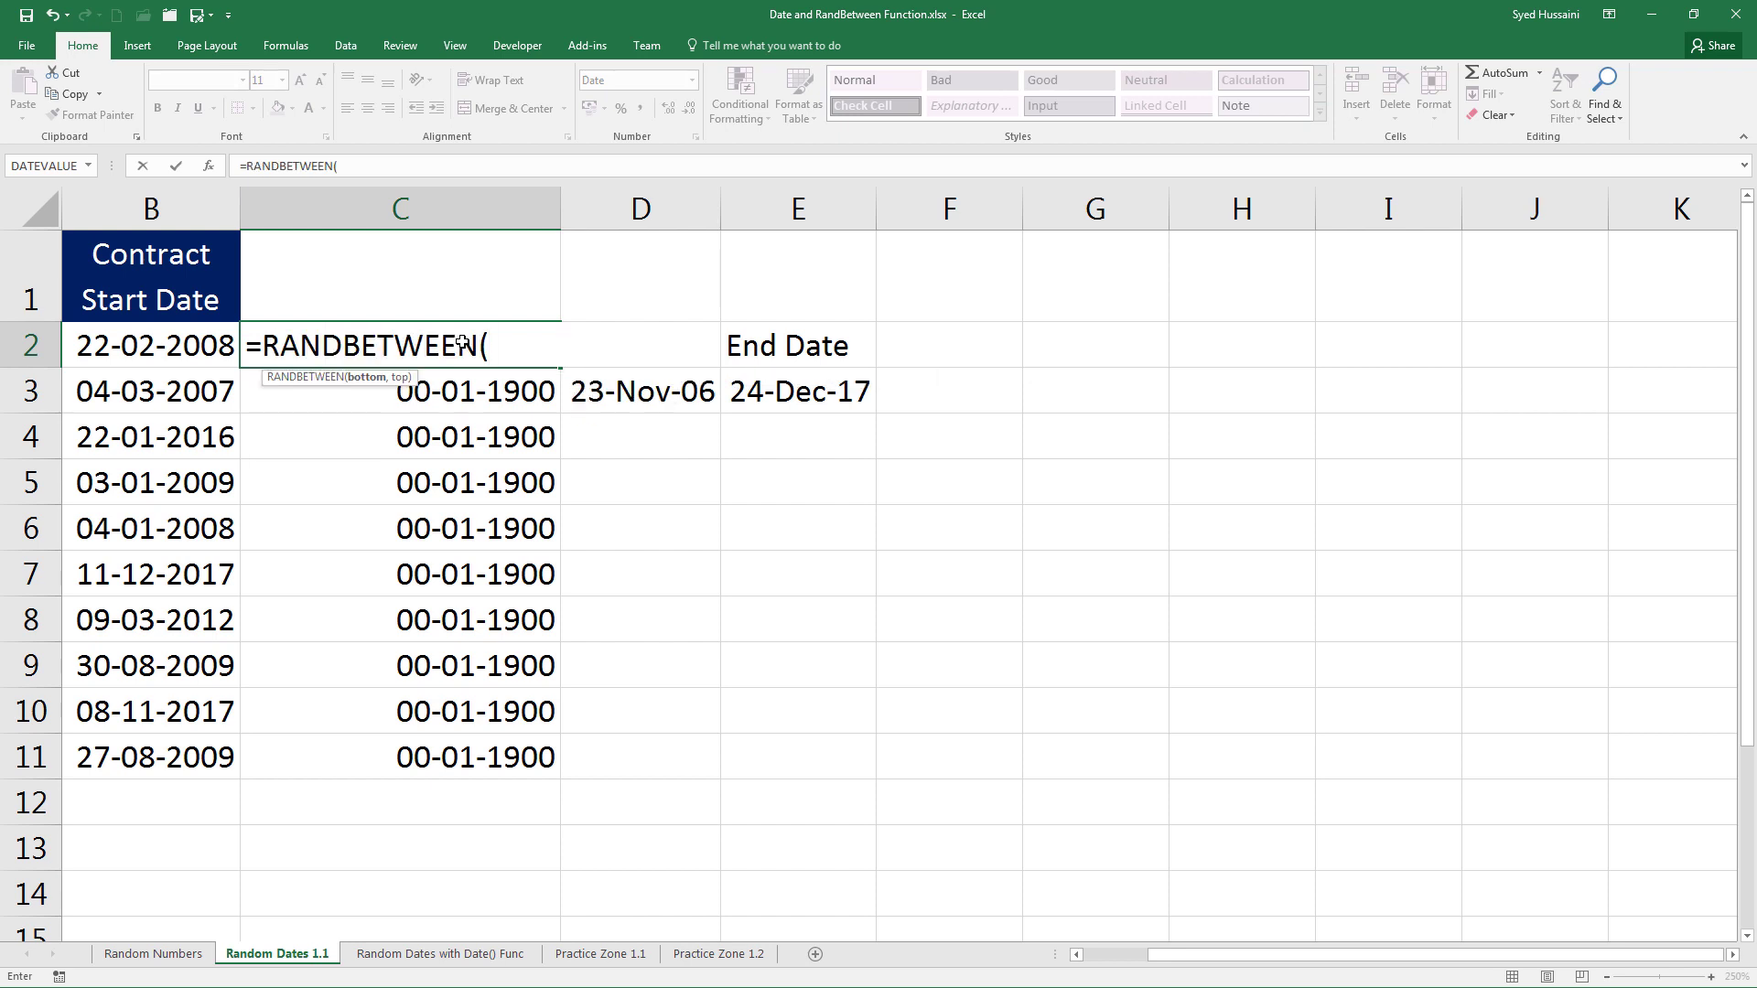
left_click(695, 391)
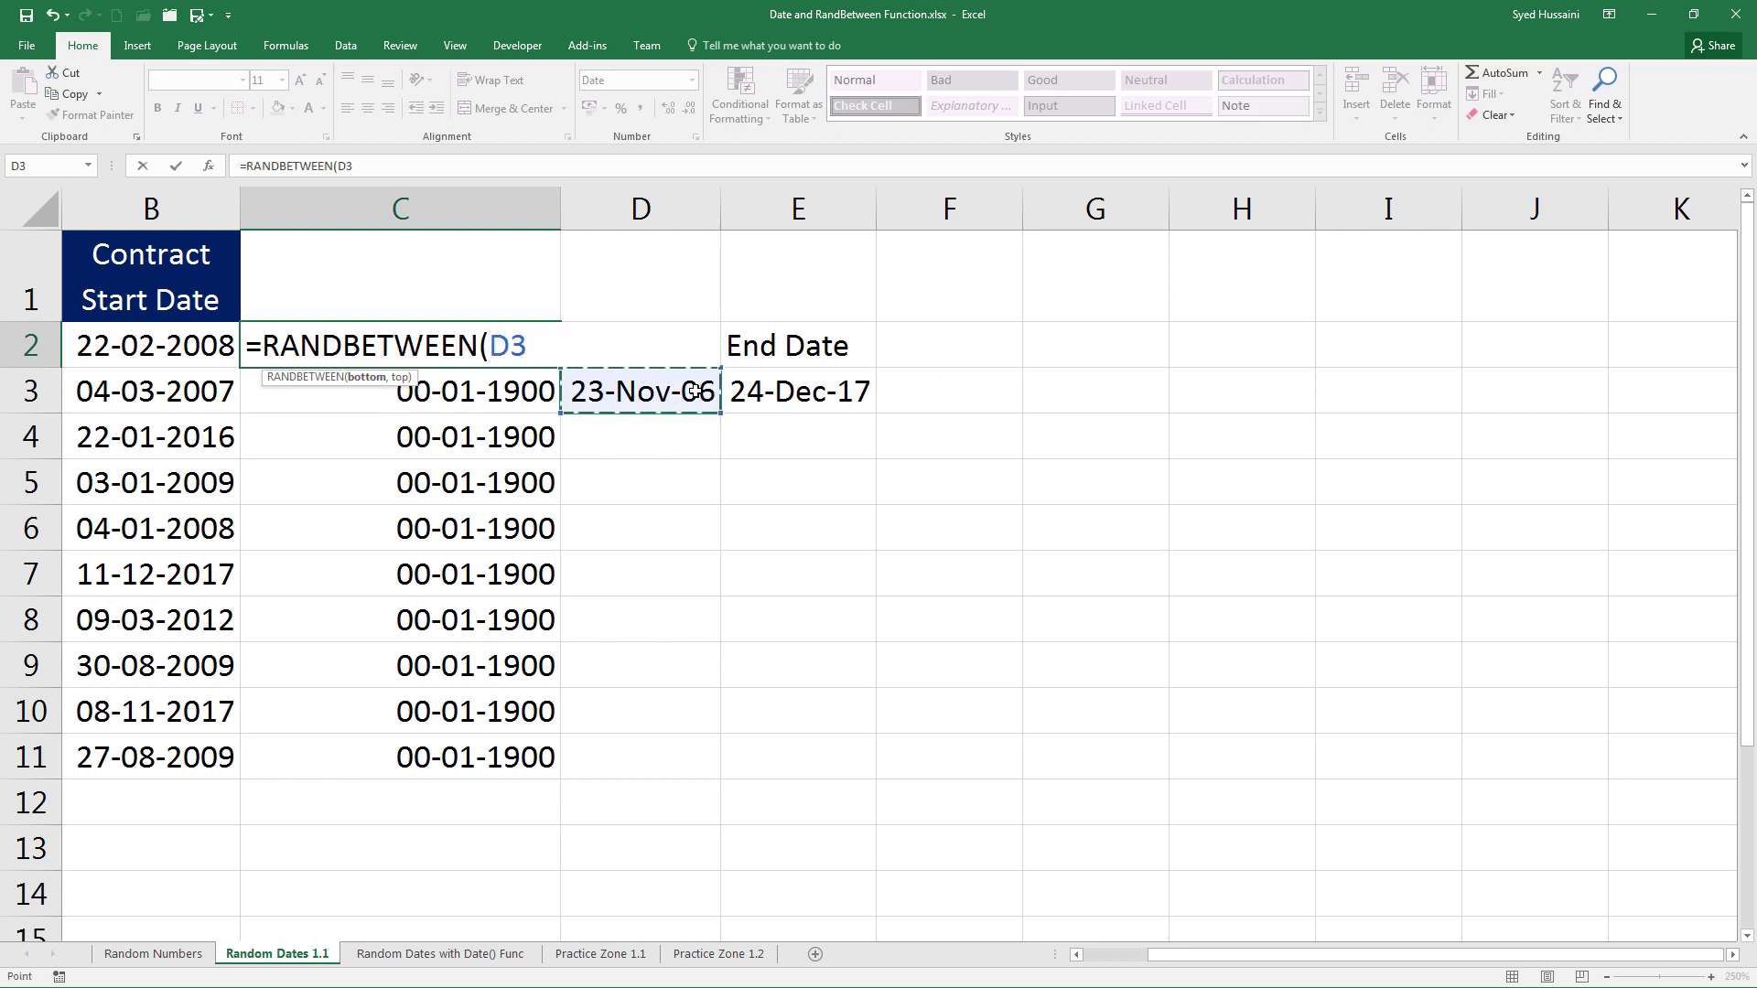
key("F4")
type(",")
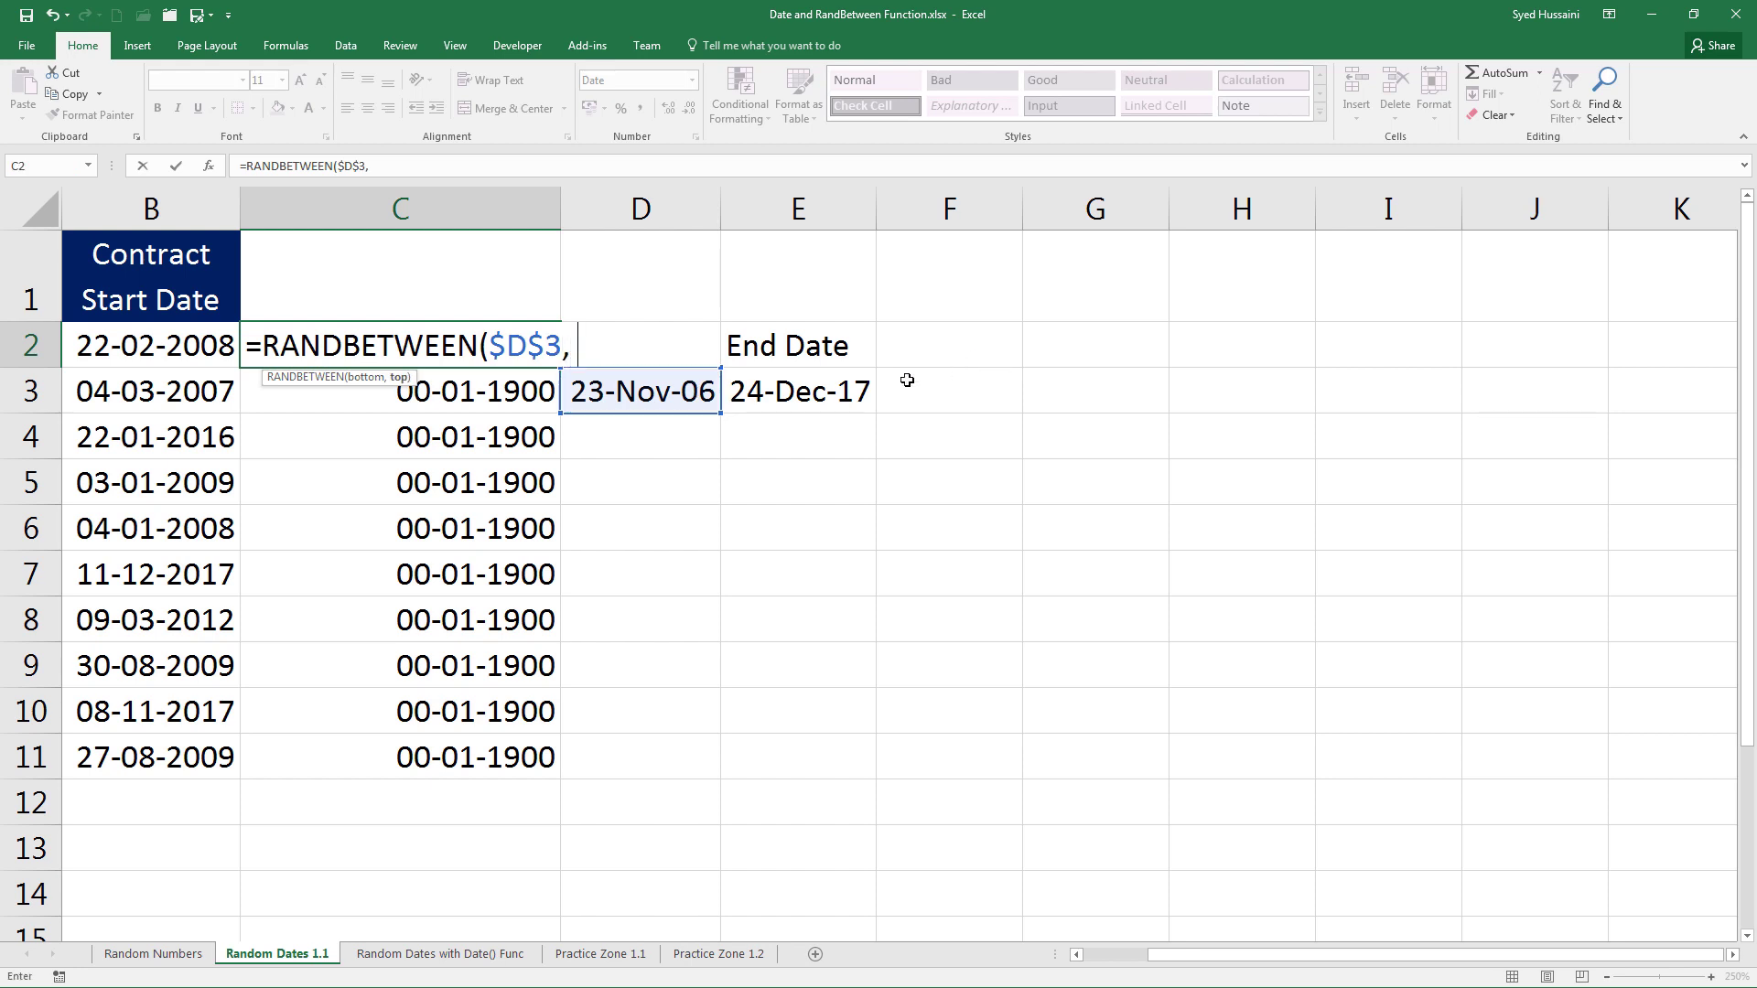
left_click(860, 392)
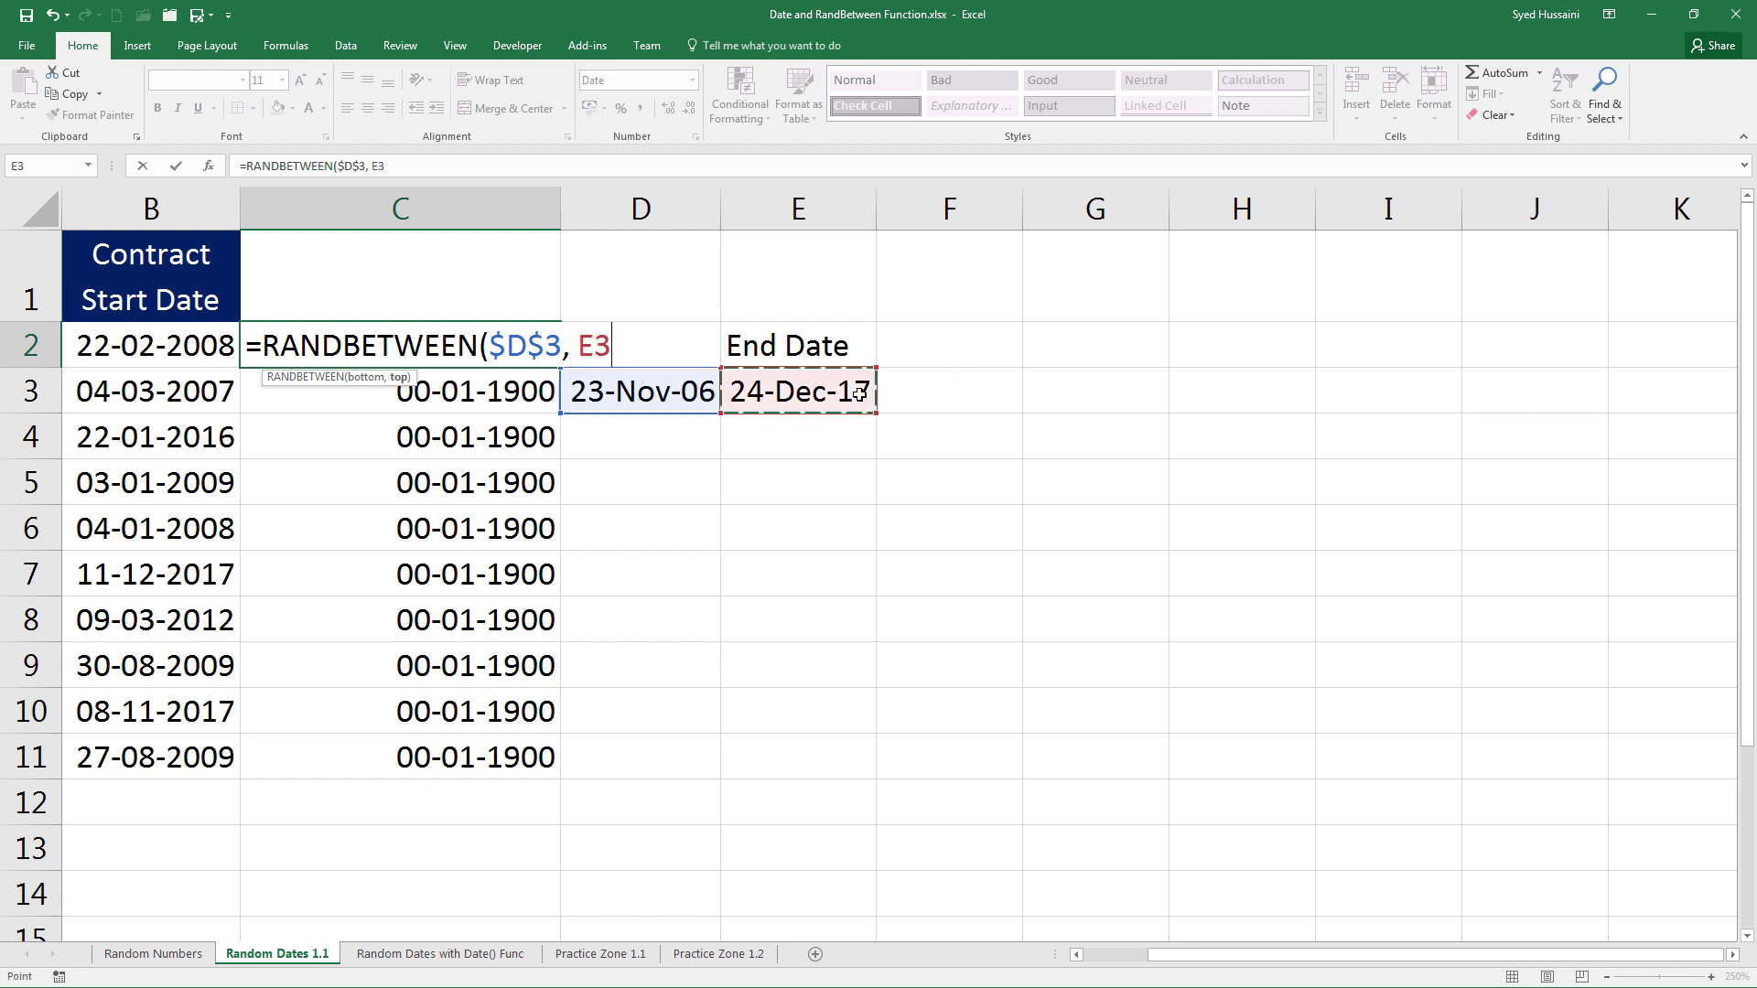
key("F4")
type(")")
key("Return")
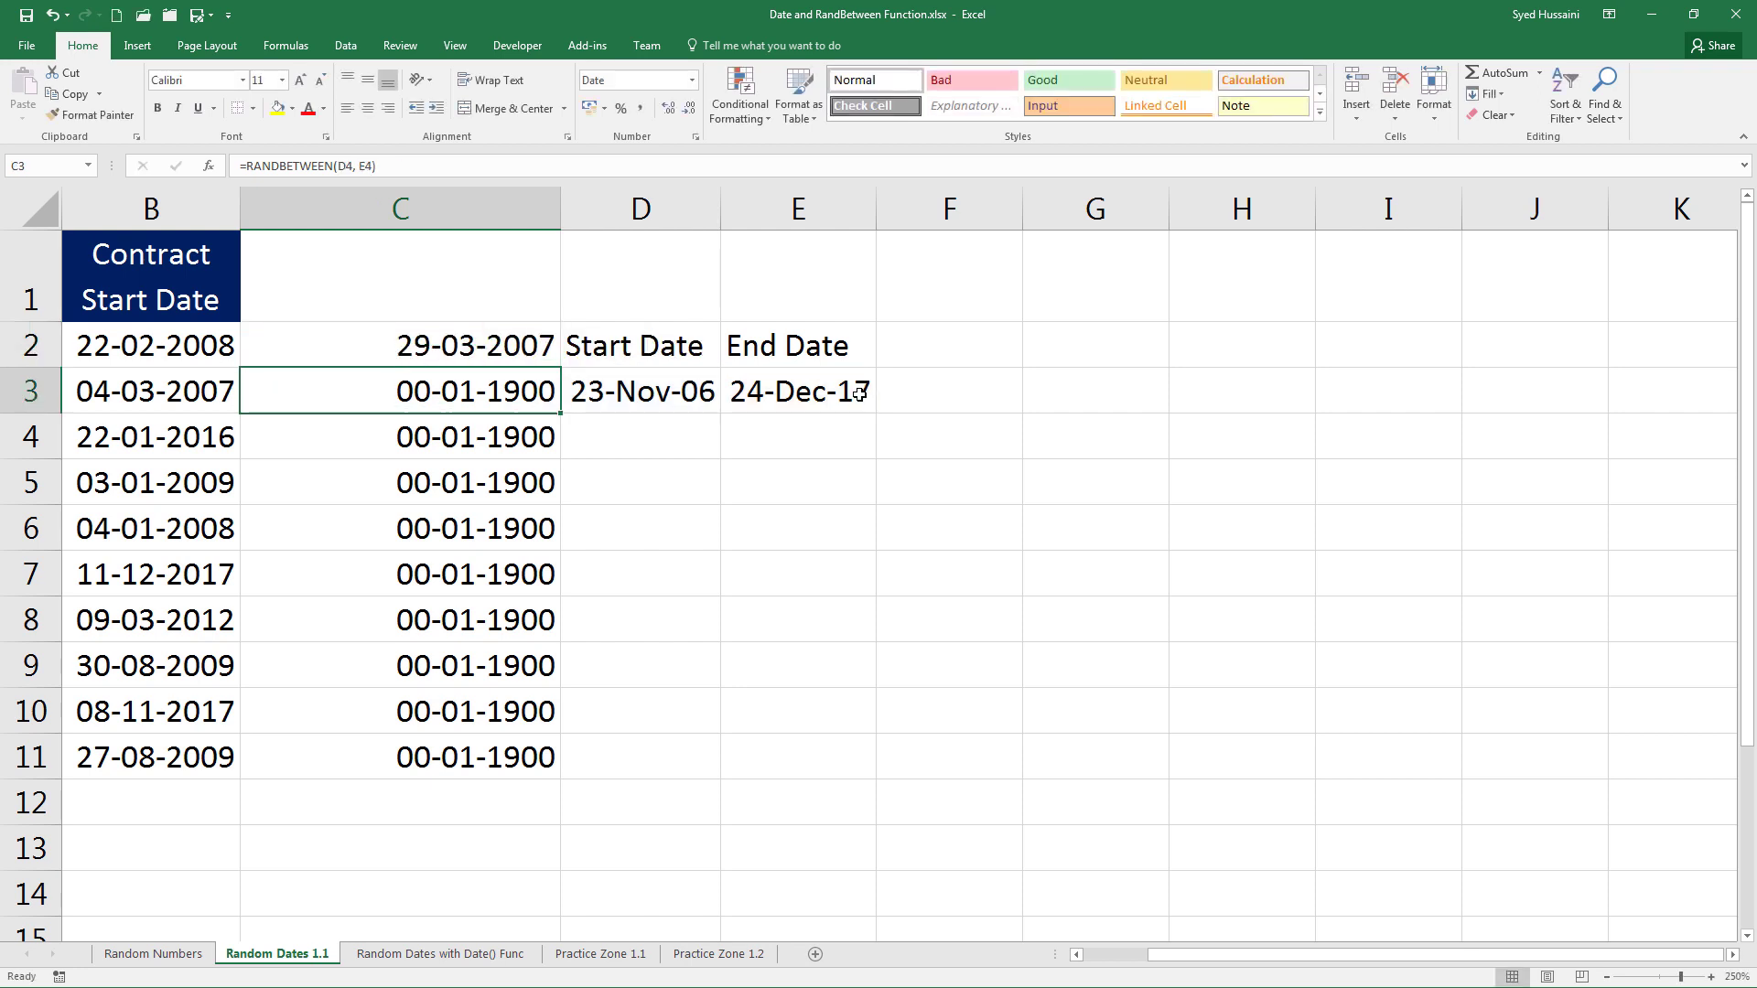
Fill the absolute-reference formula from C2 down through C11 and copy the filled range.
key("Up")
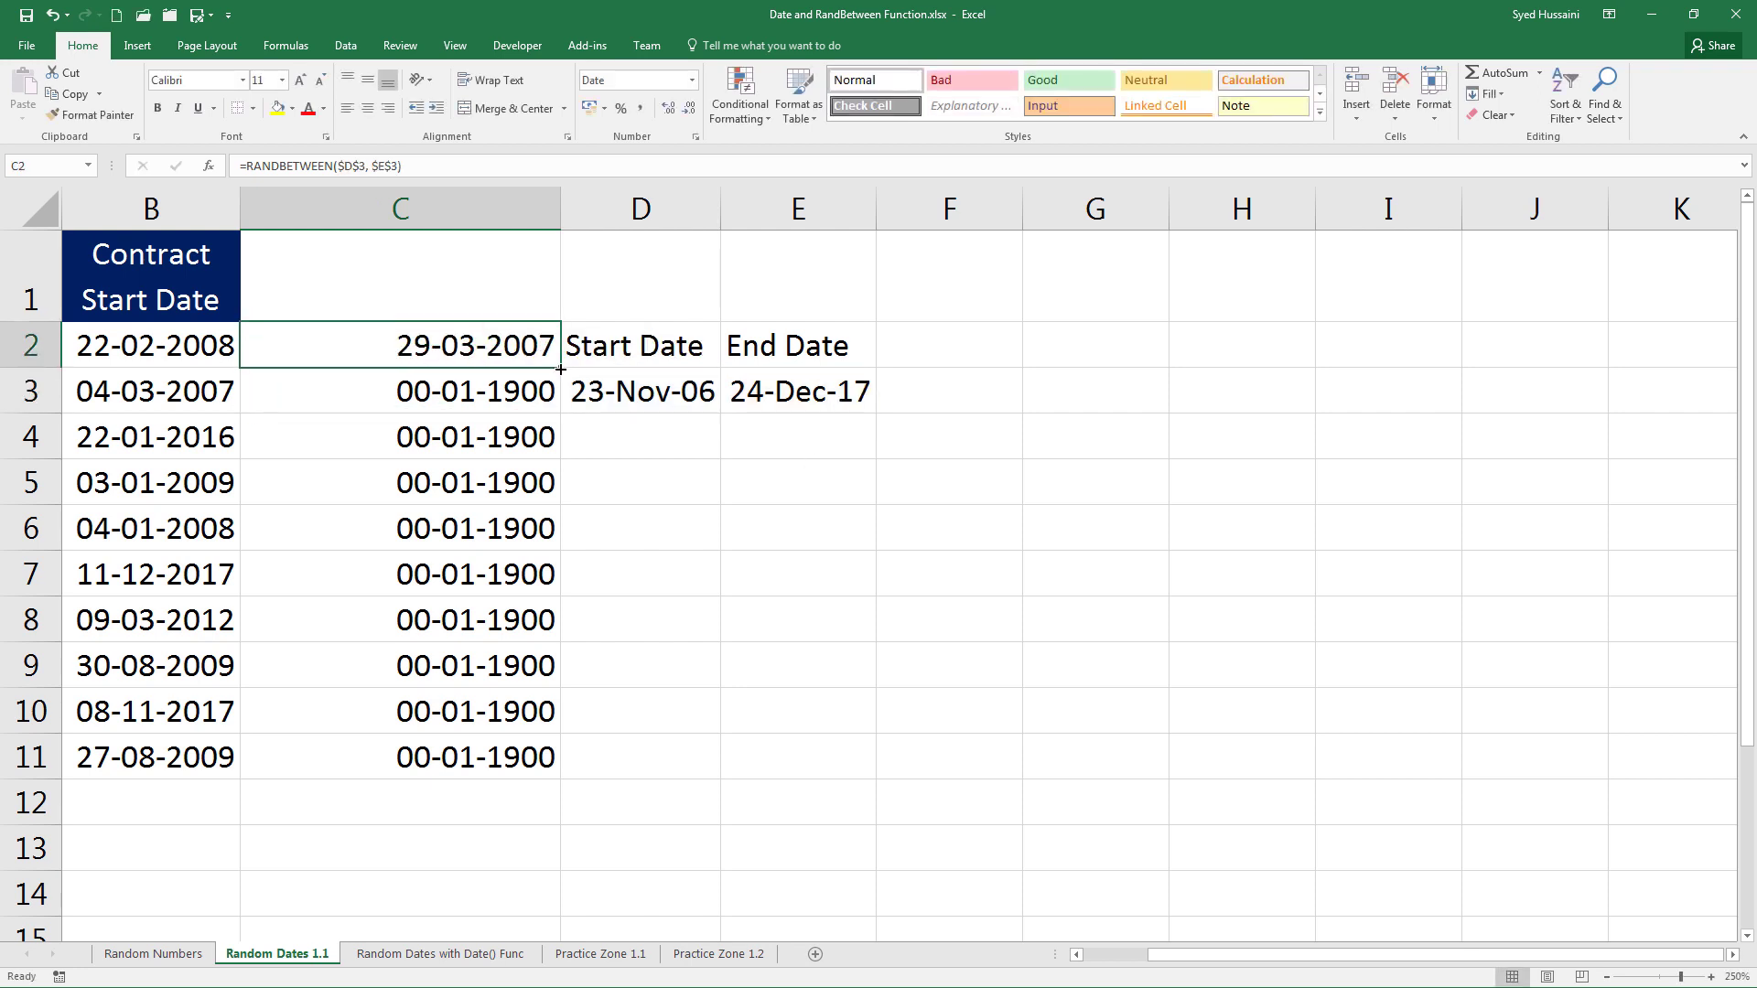
left_click_drag(560, 367, 547, 773)
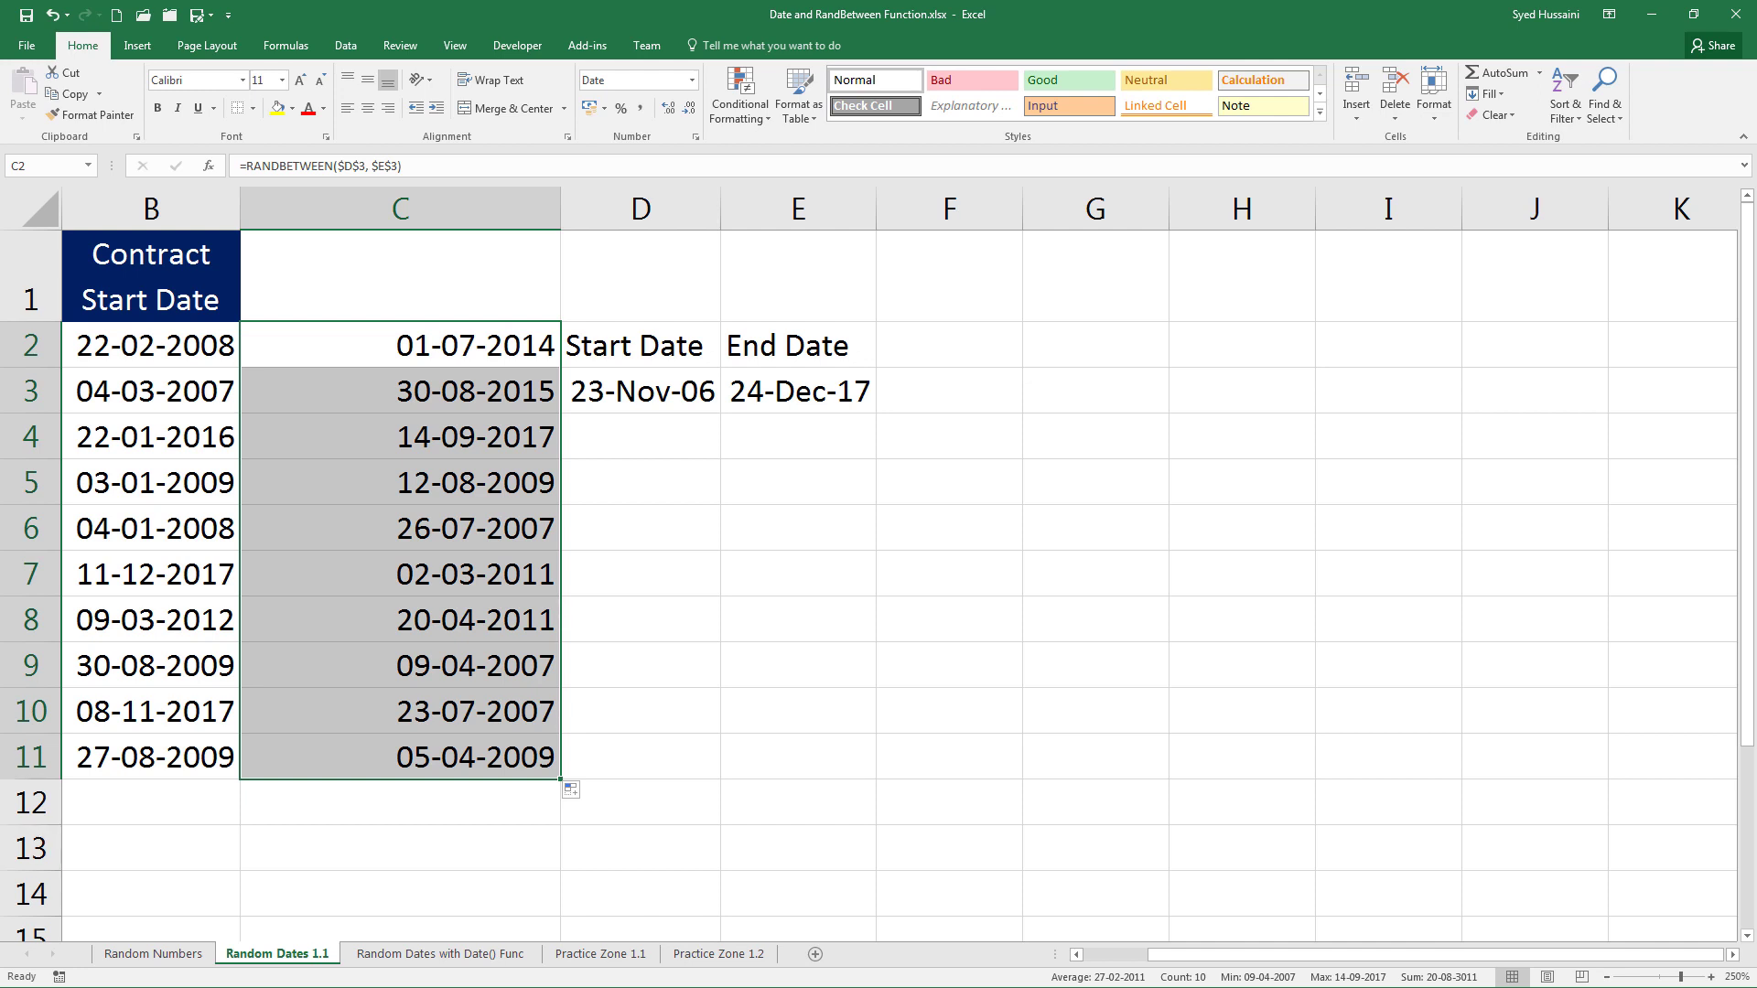
key("ctrl+c")
On the Random Dates with Date() Func sheet, enter =RANDBETWEEN(1990, 2010) in Year cell B2 and fill it down through B11.
left_click(486, 954)
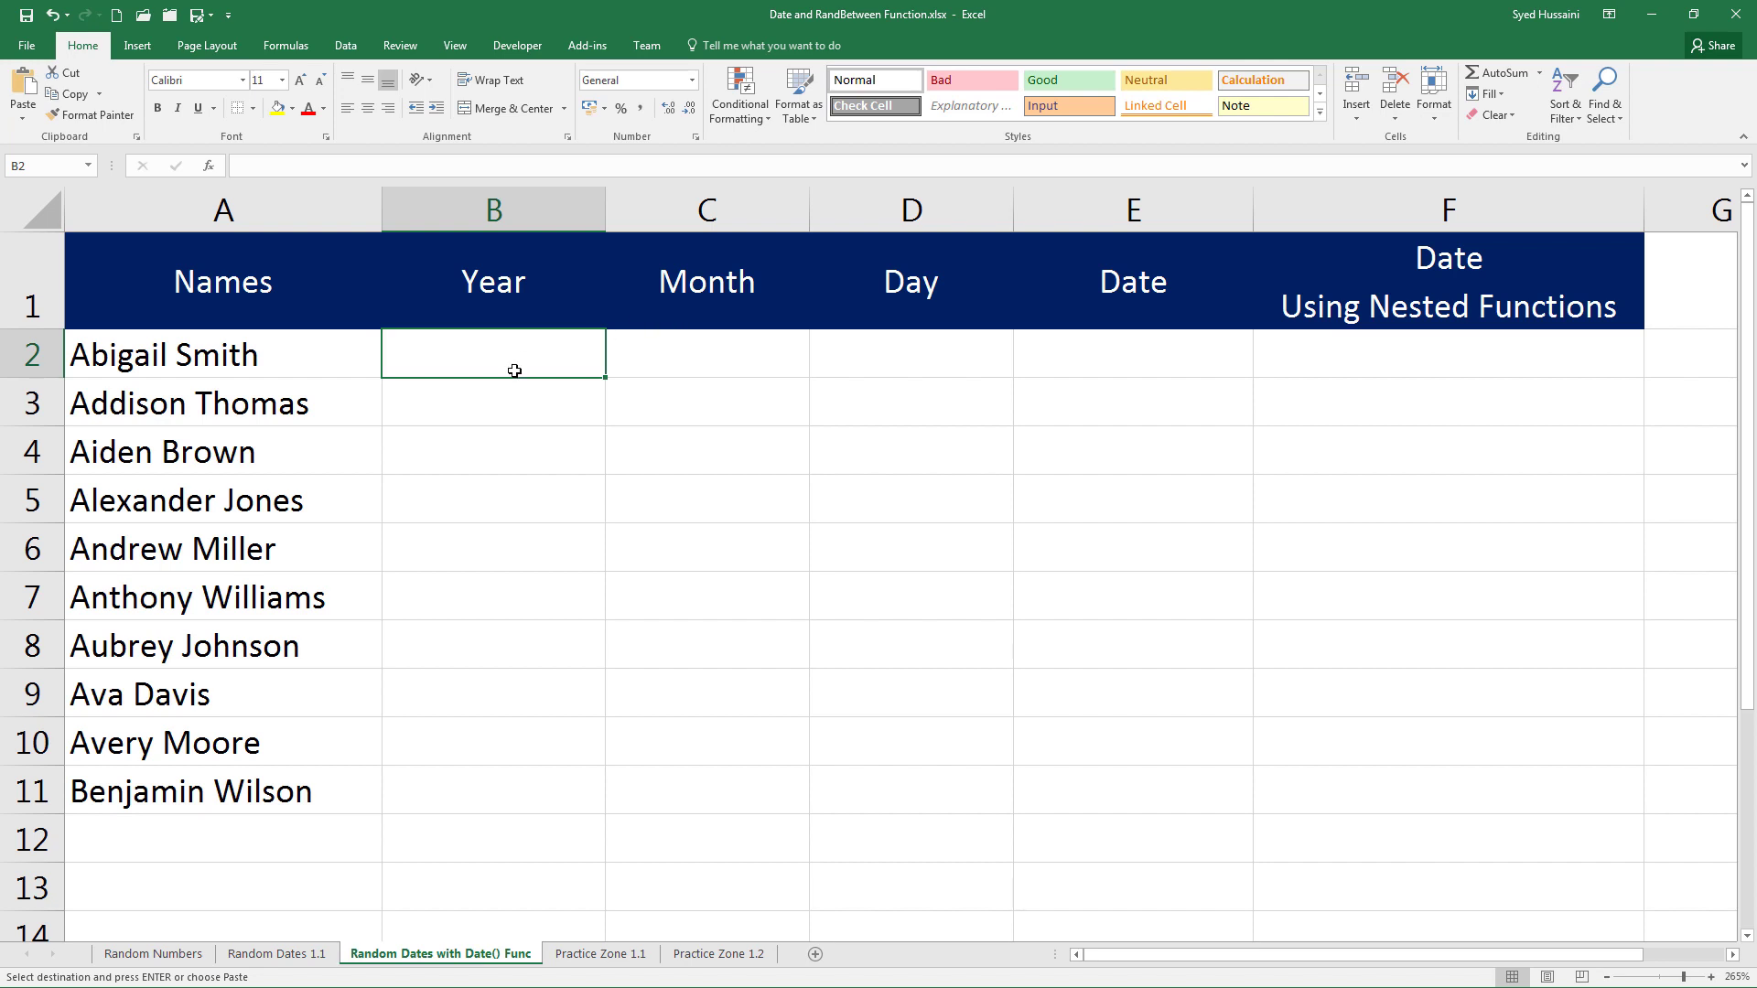
type("=rand")
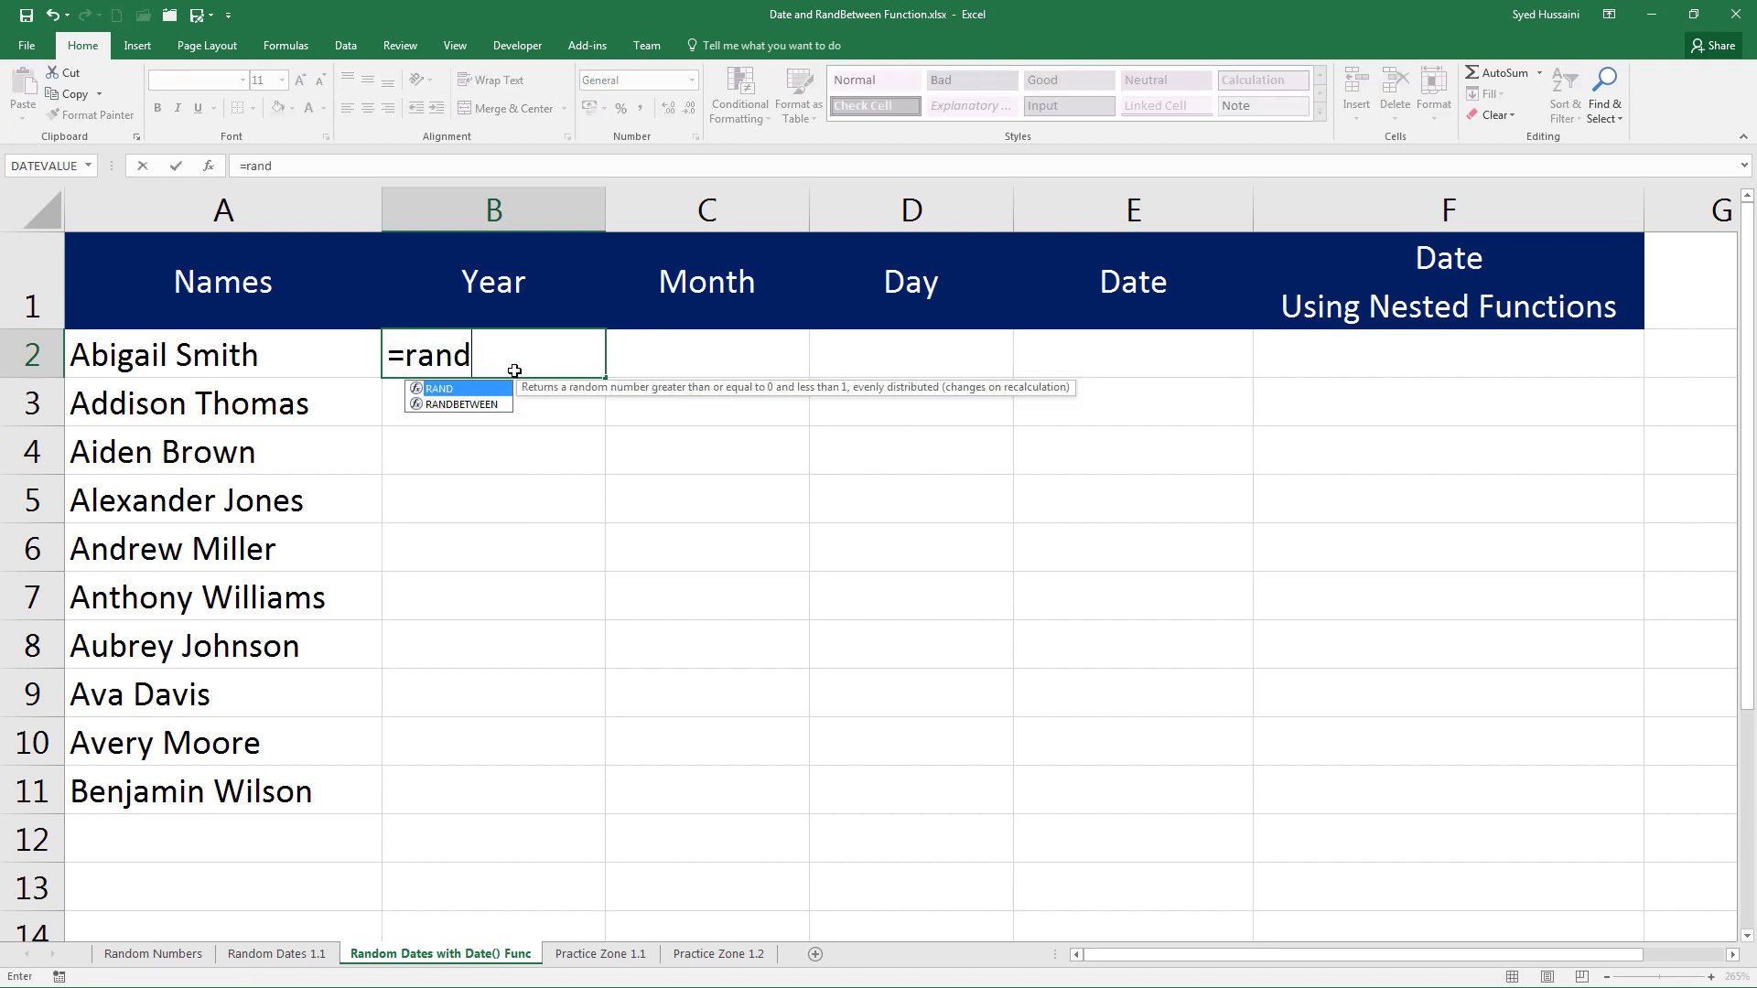
key("Down")
key("Tab")
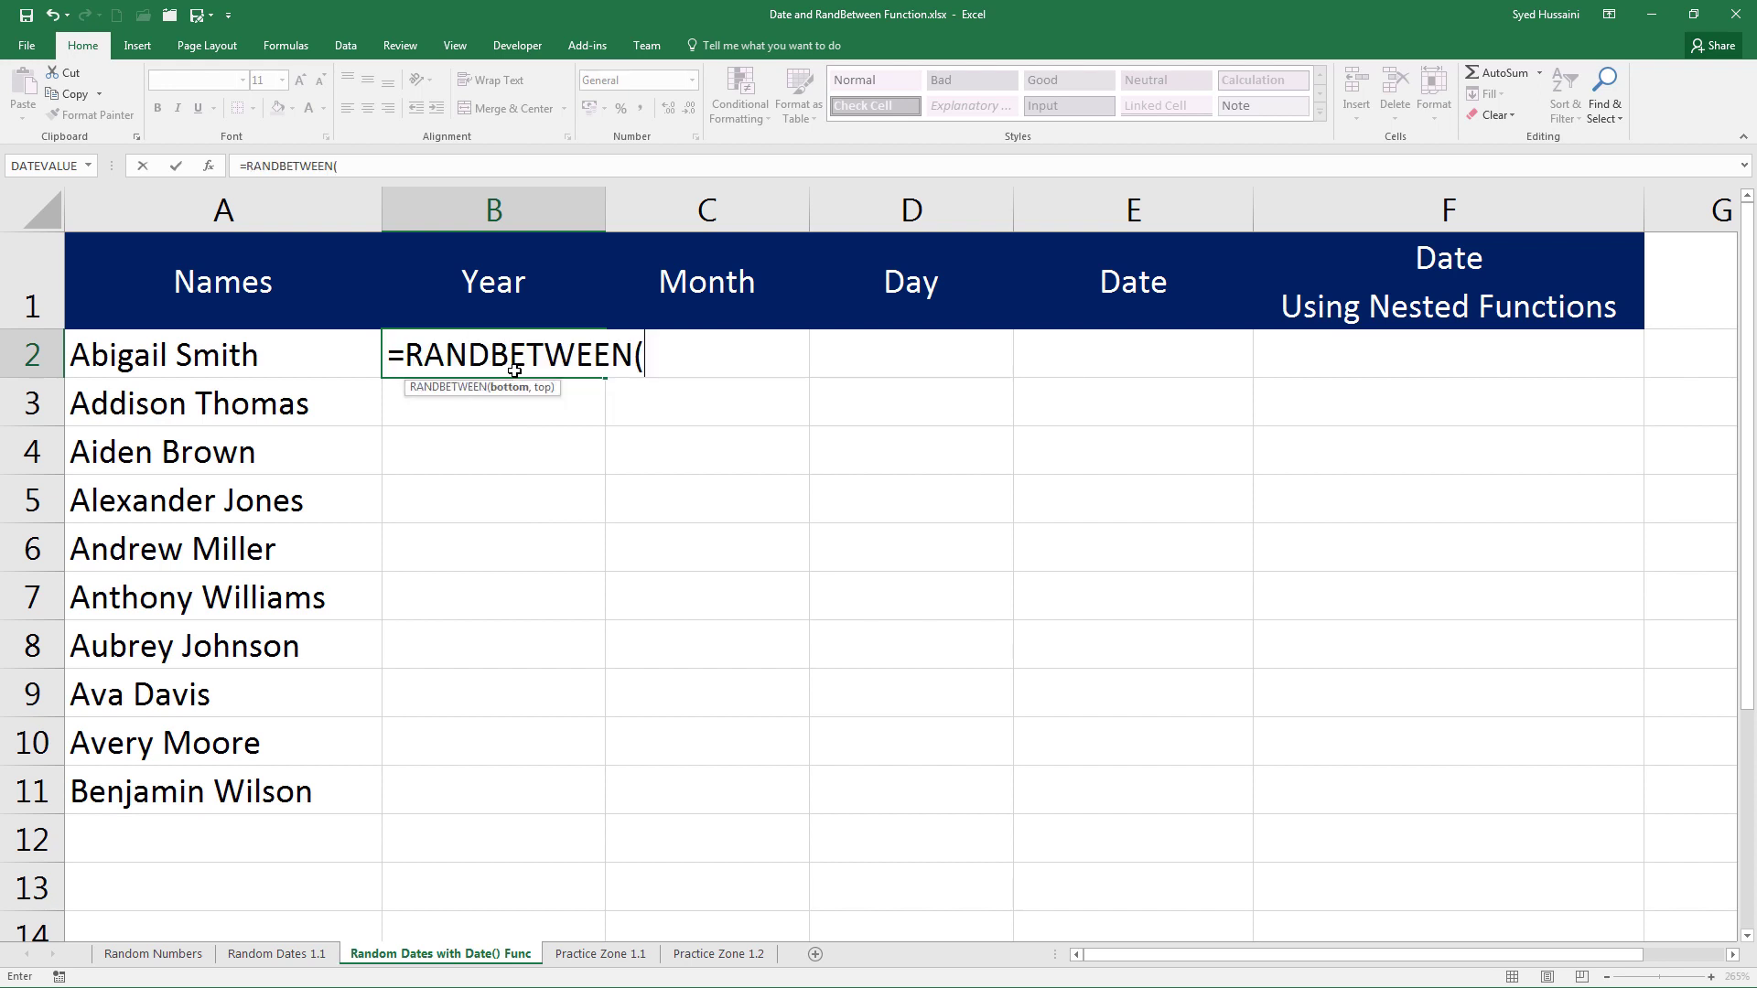
type("1990, 20")
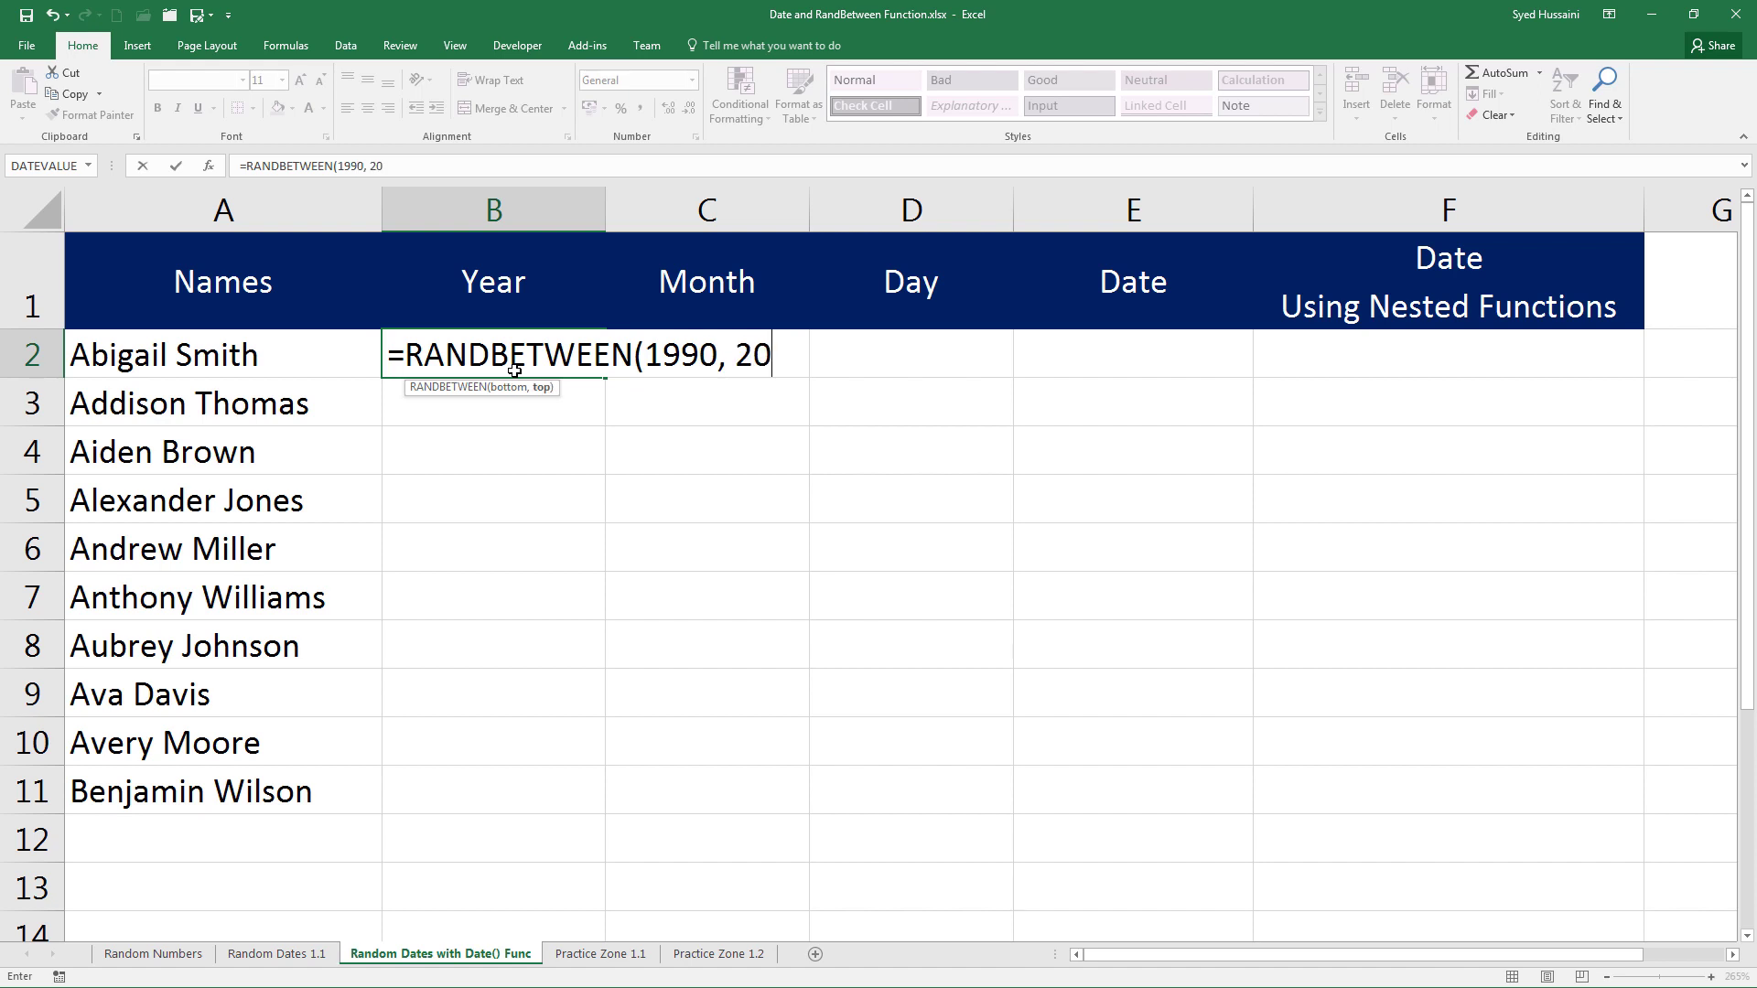
type("10)")
key("Return")
left_click(514, 370)
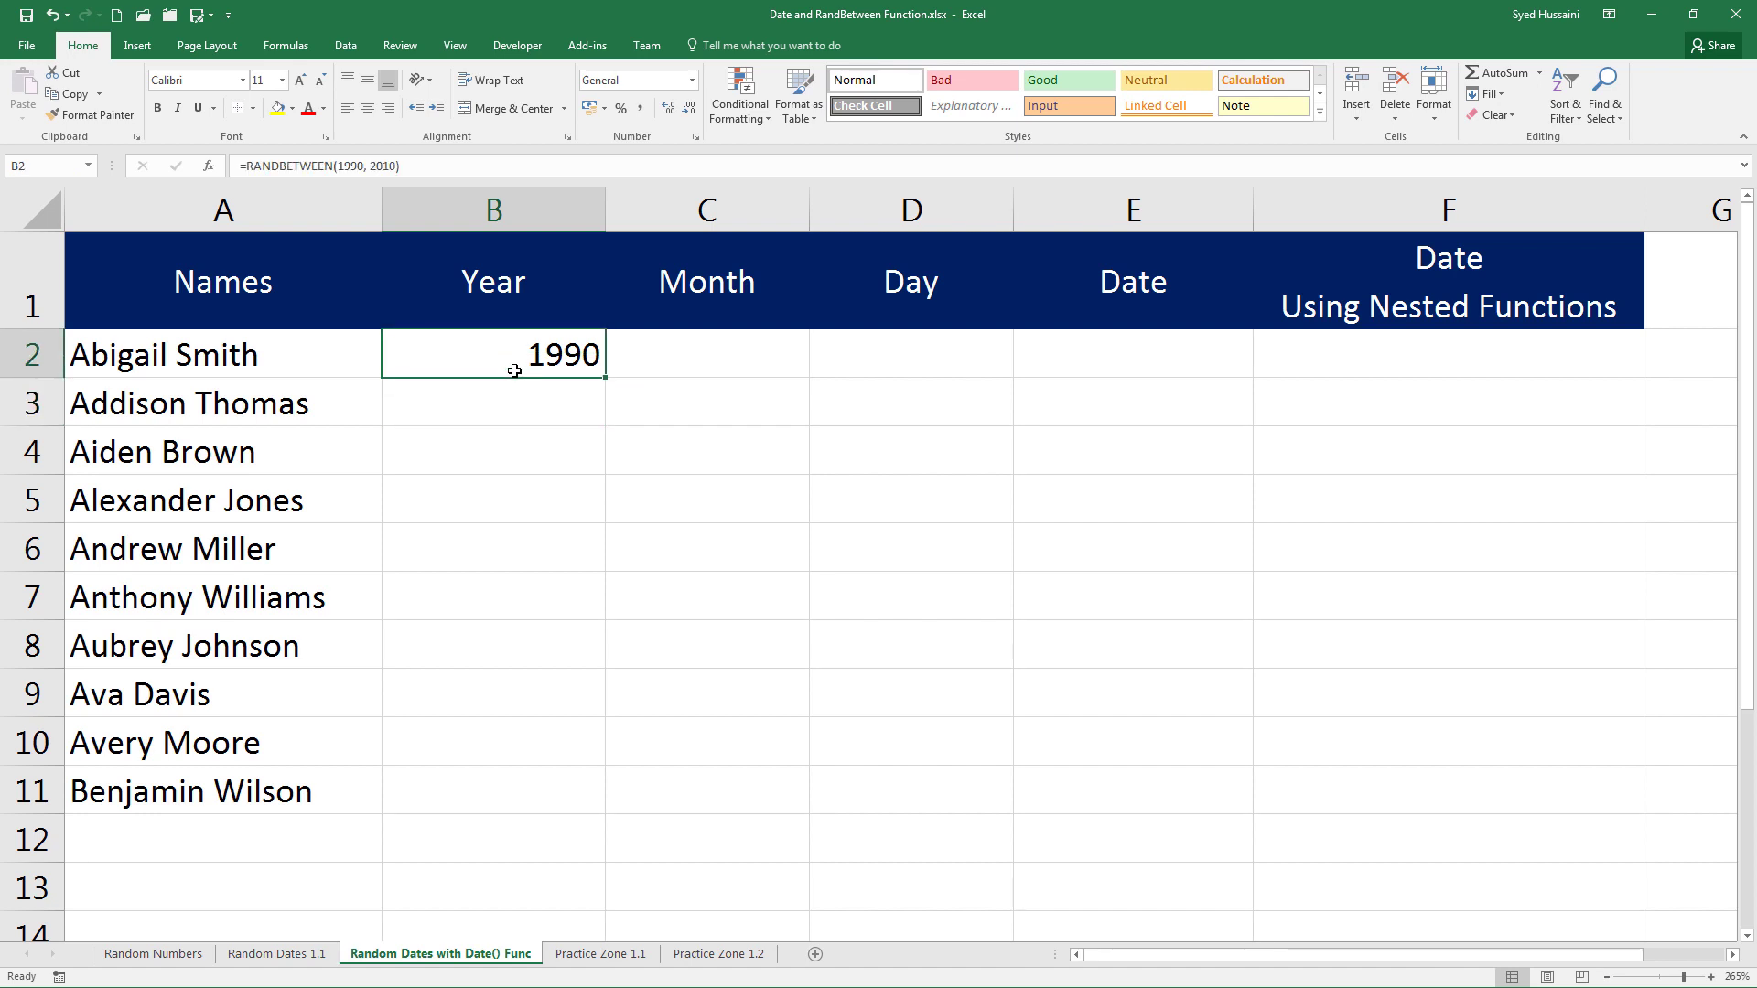
left_click_drag(606, 380, 586, 818)
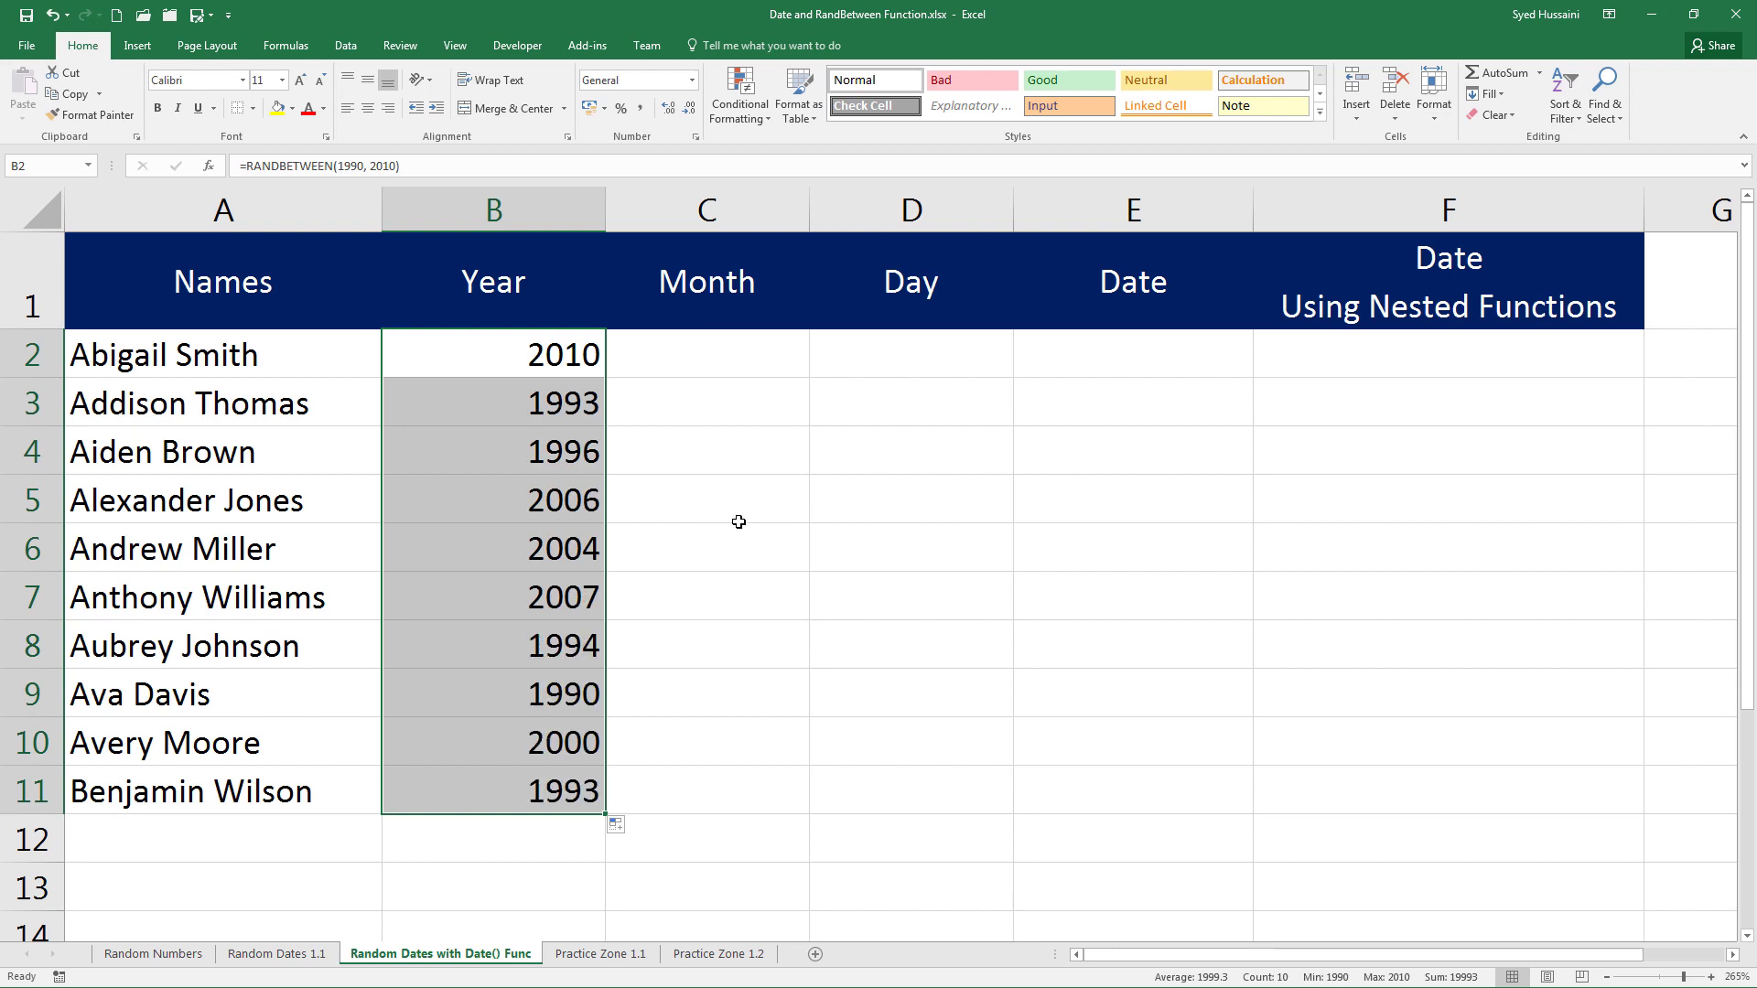
Enter =RANDBETWEEN(1, 12) in Month cell C2 and fill it down through C11.
left_click(766, 361)
type("=")
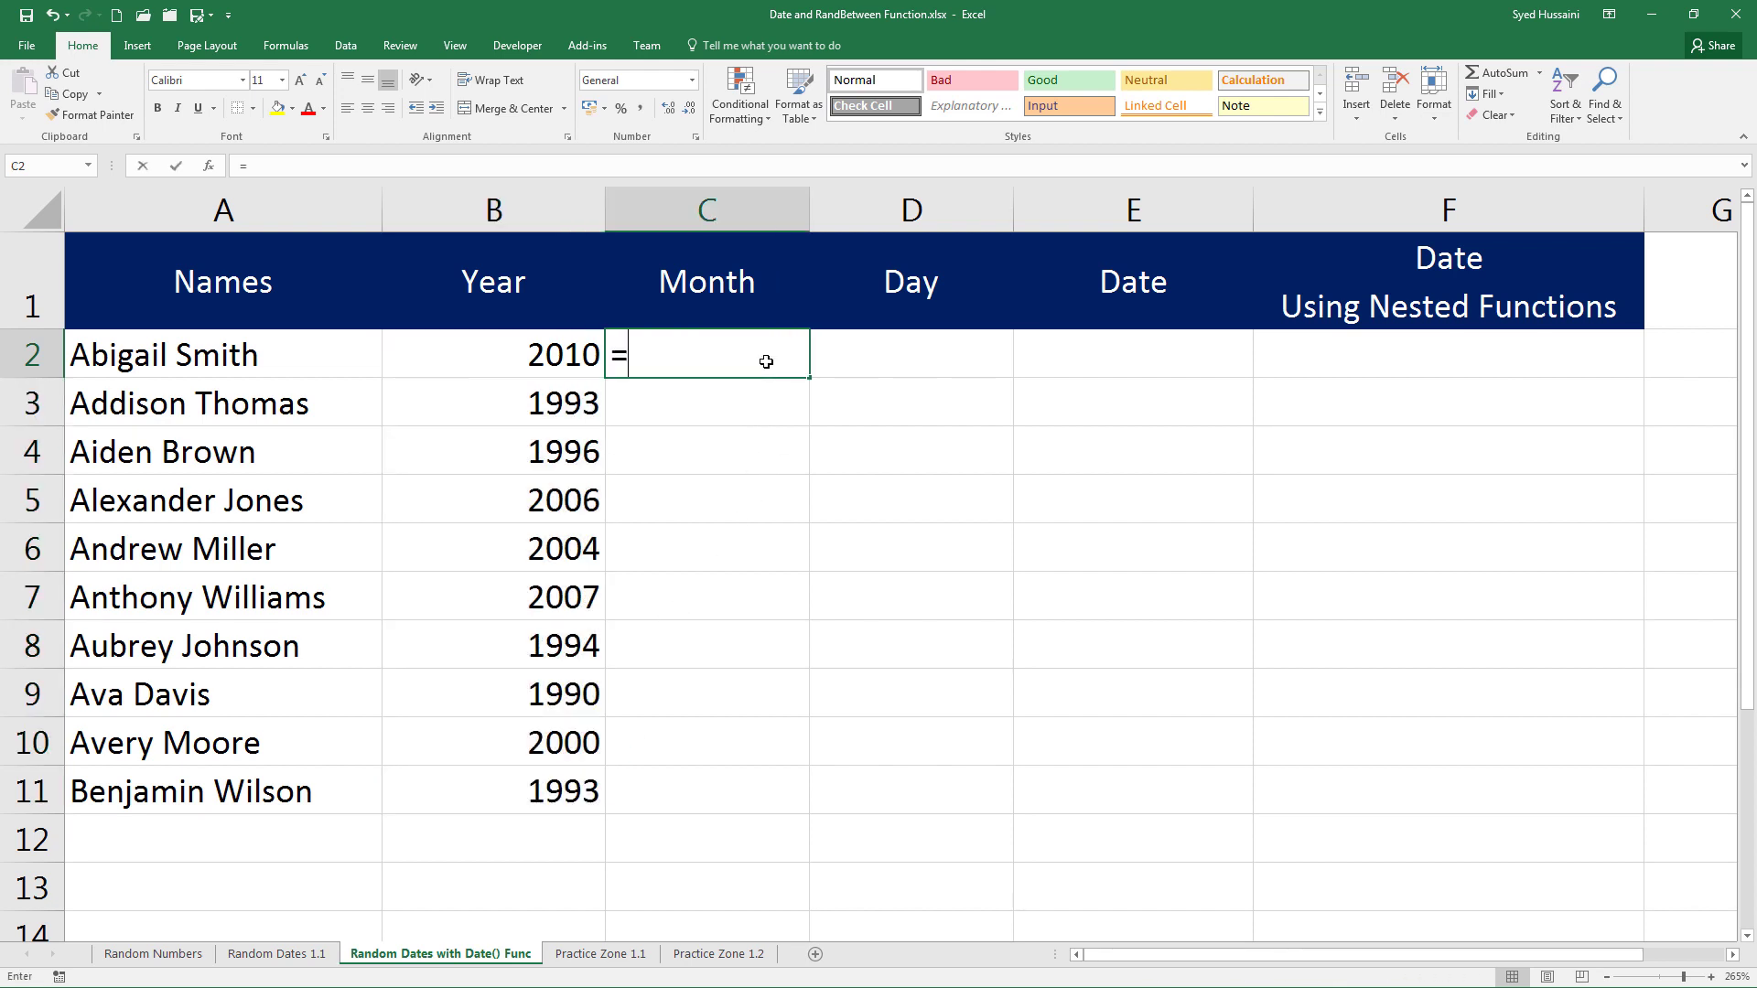
type("rand")
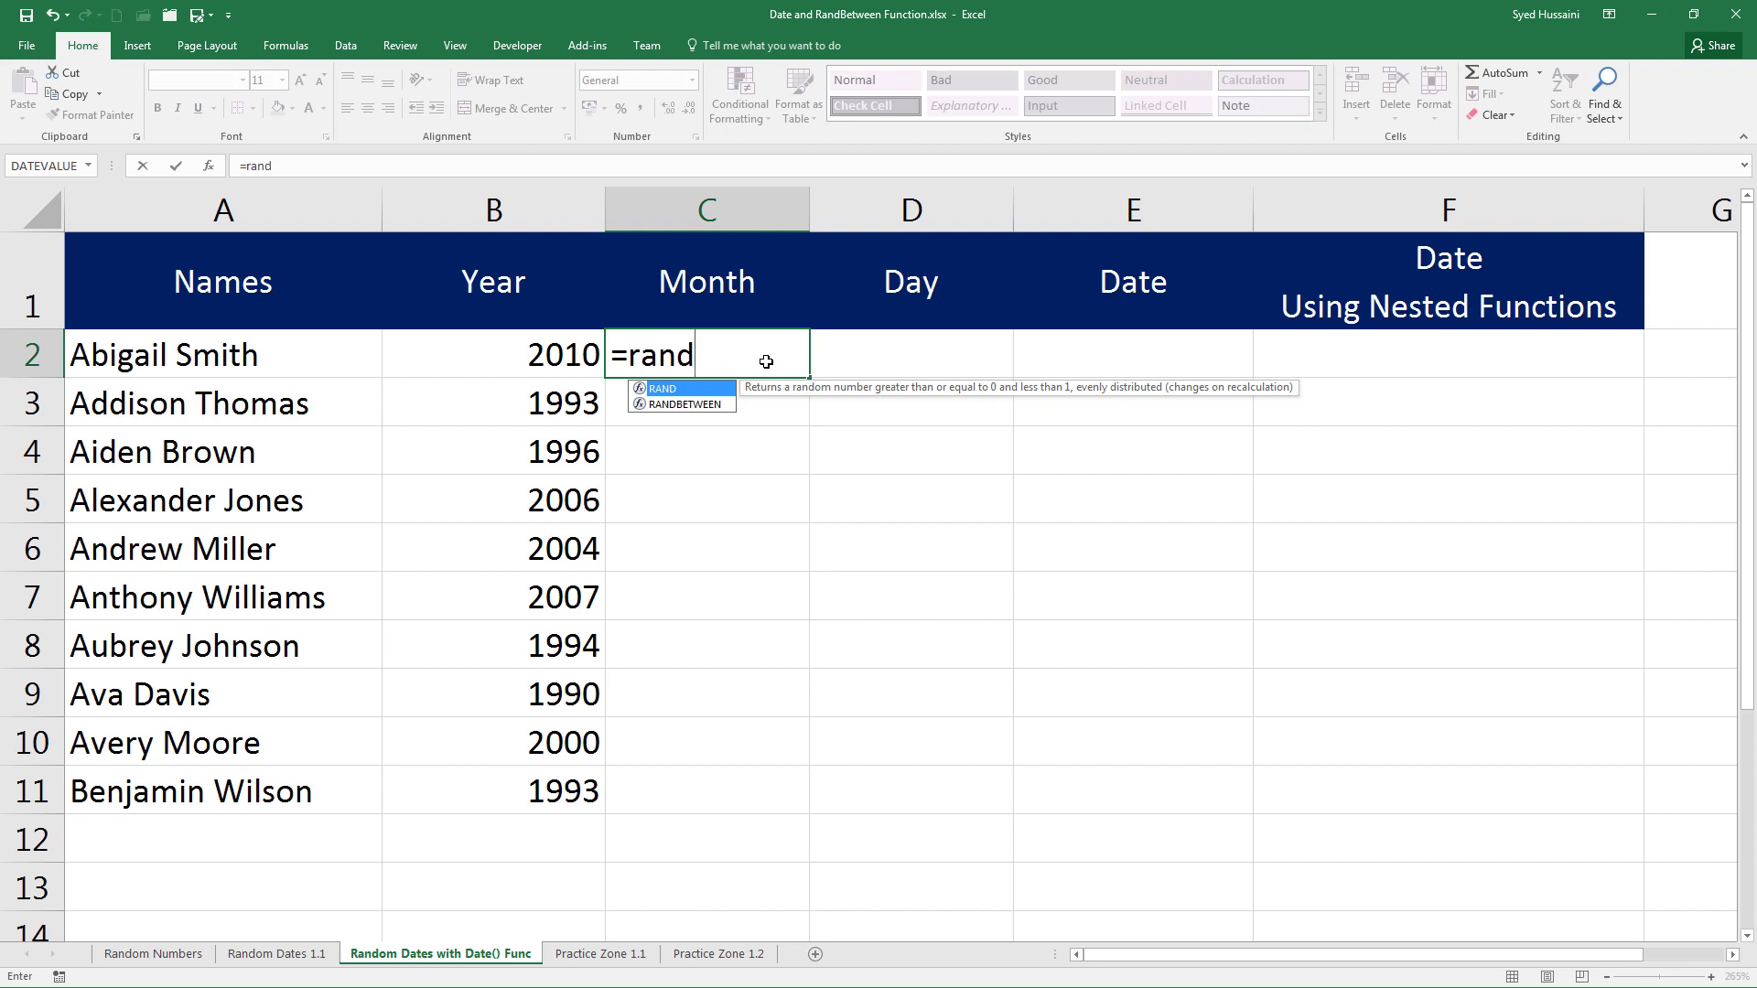
key("Down")
key("Tab")
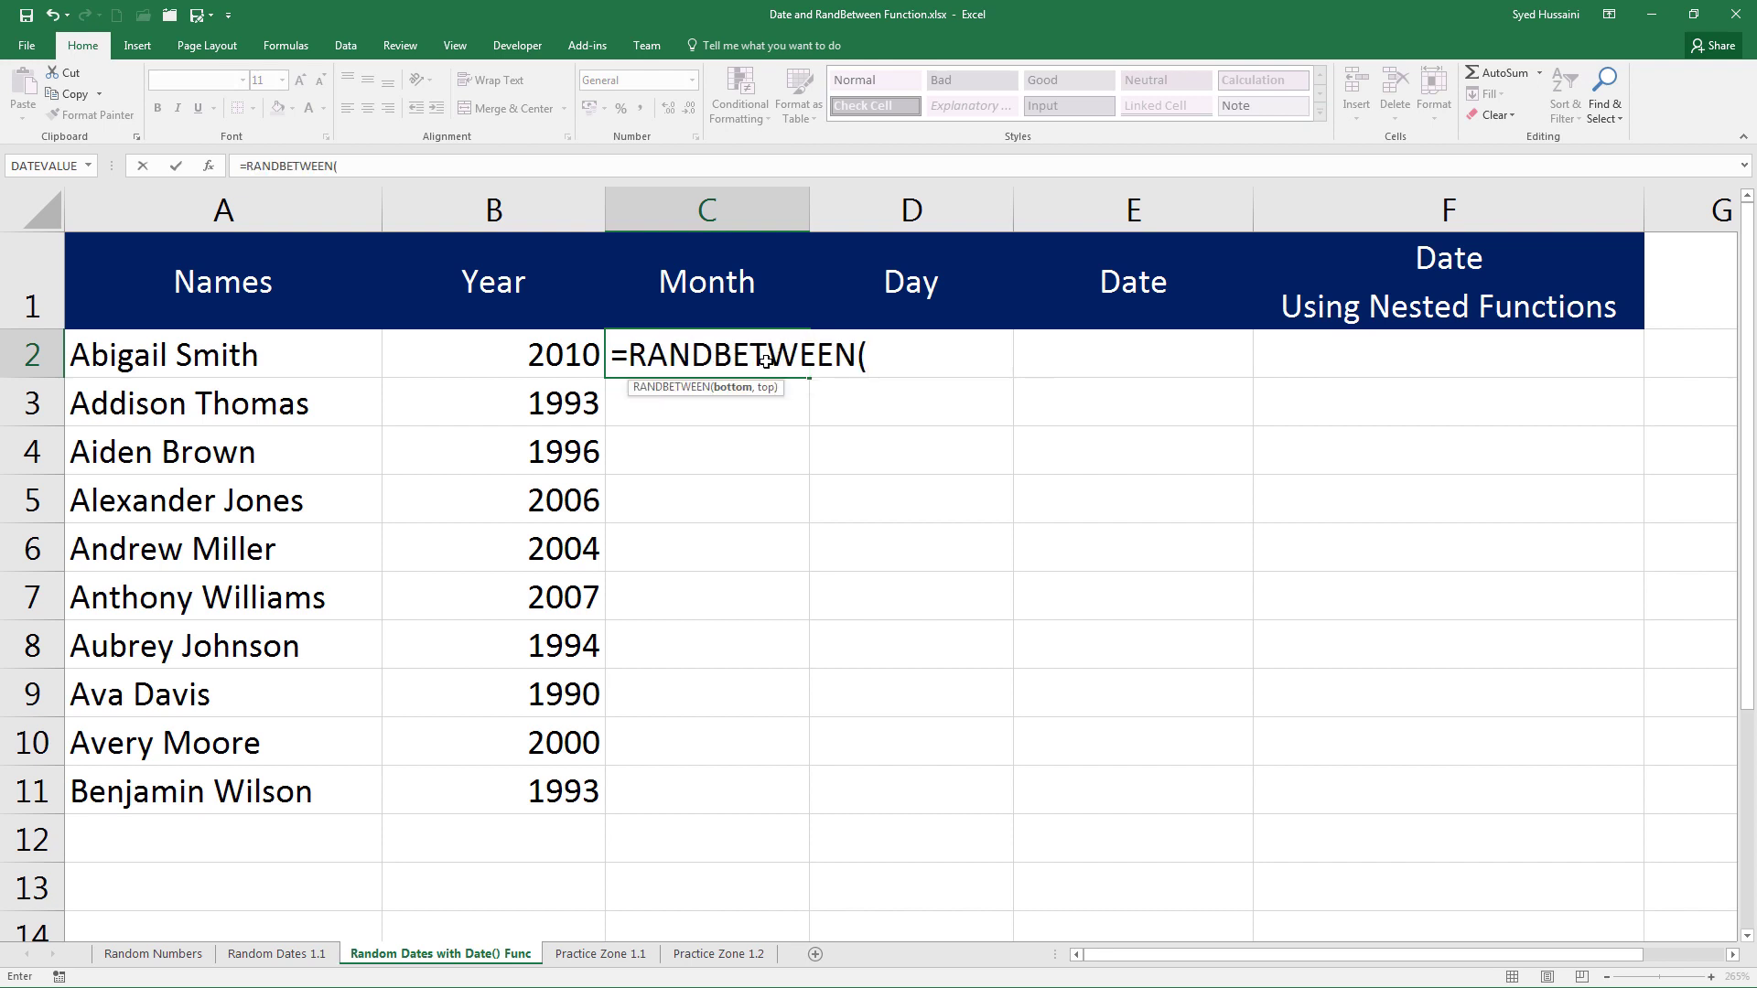
type("1, 12)")
key("Return")
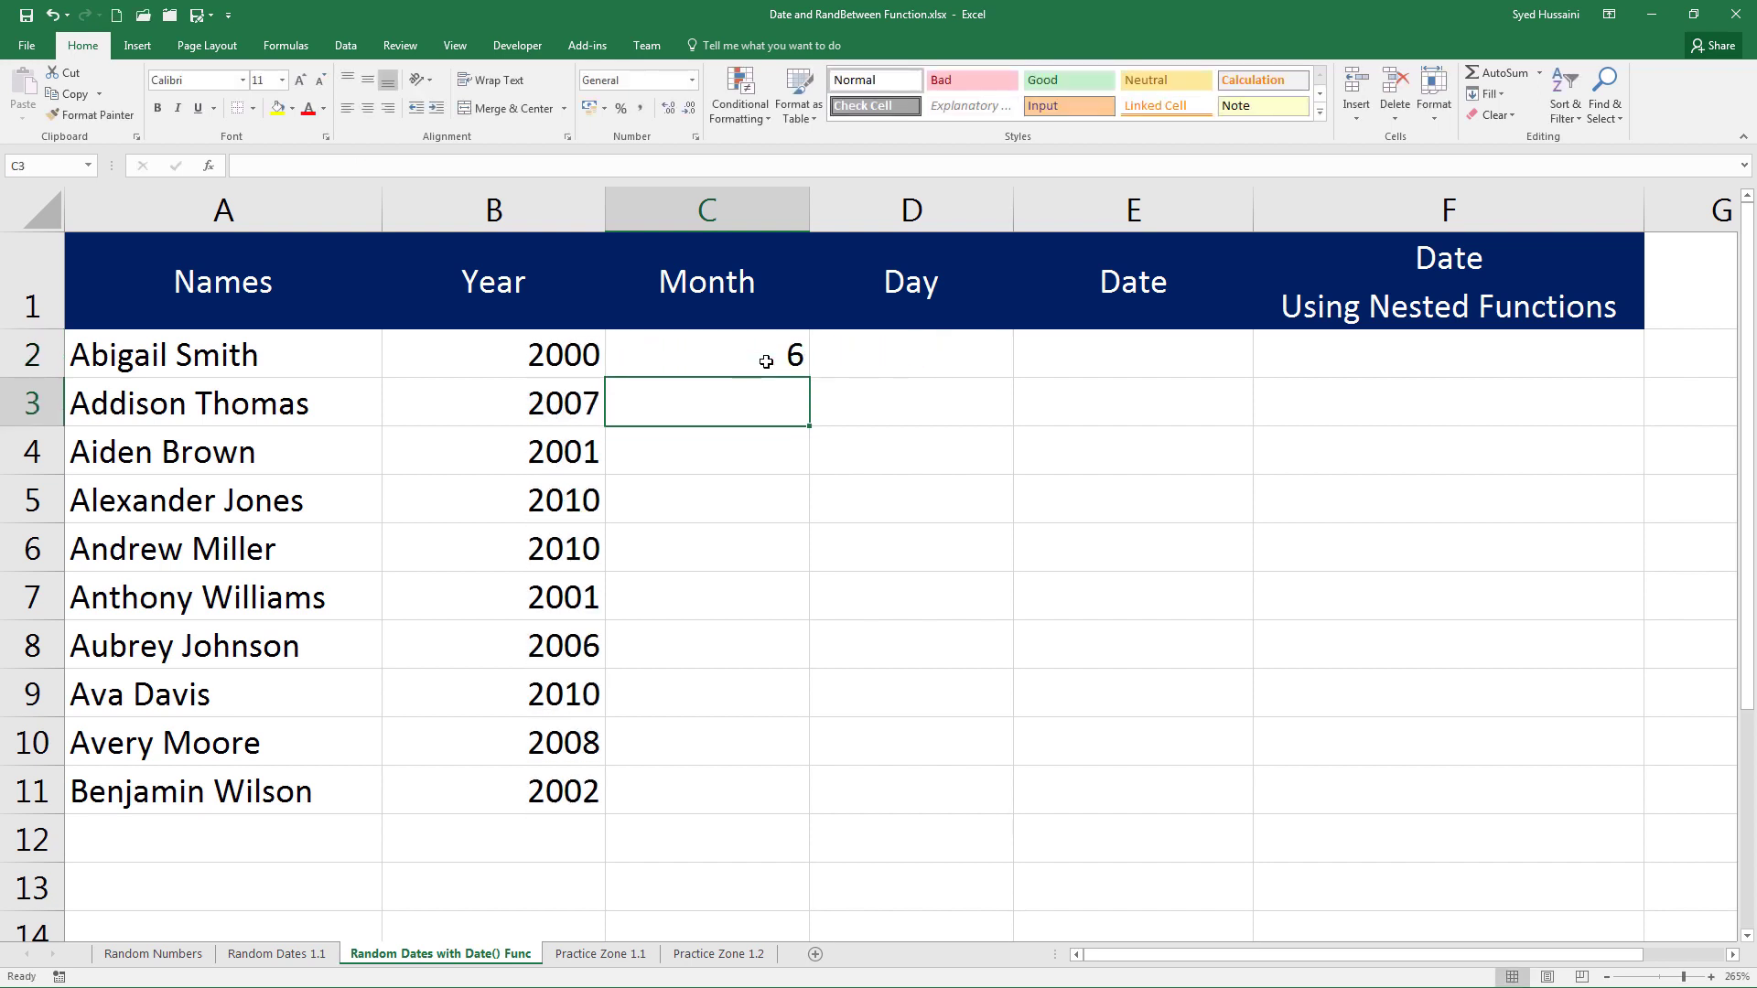
left_click(766, 361)
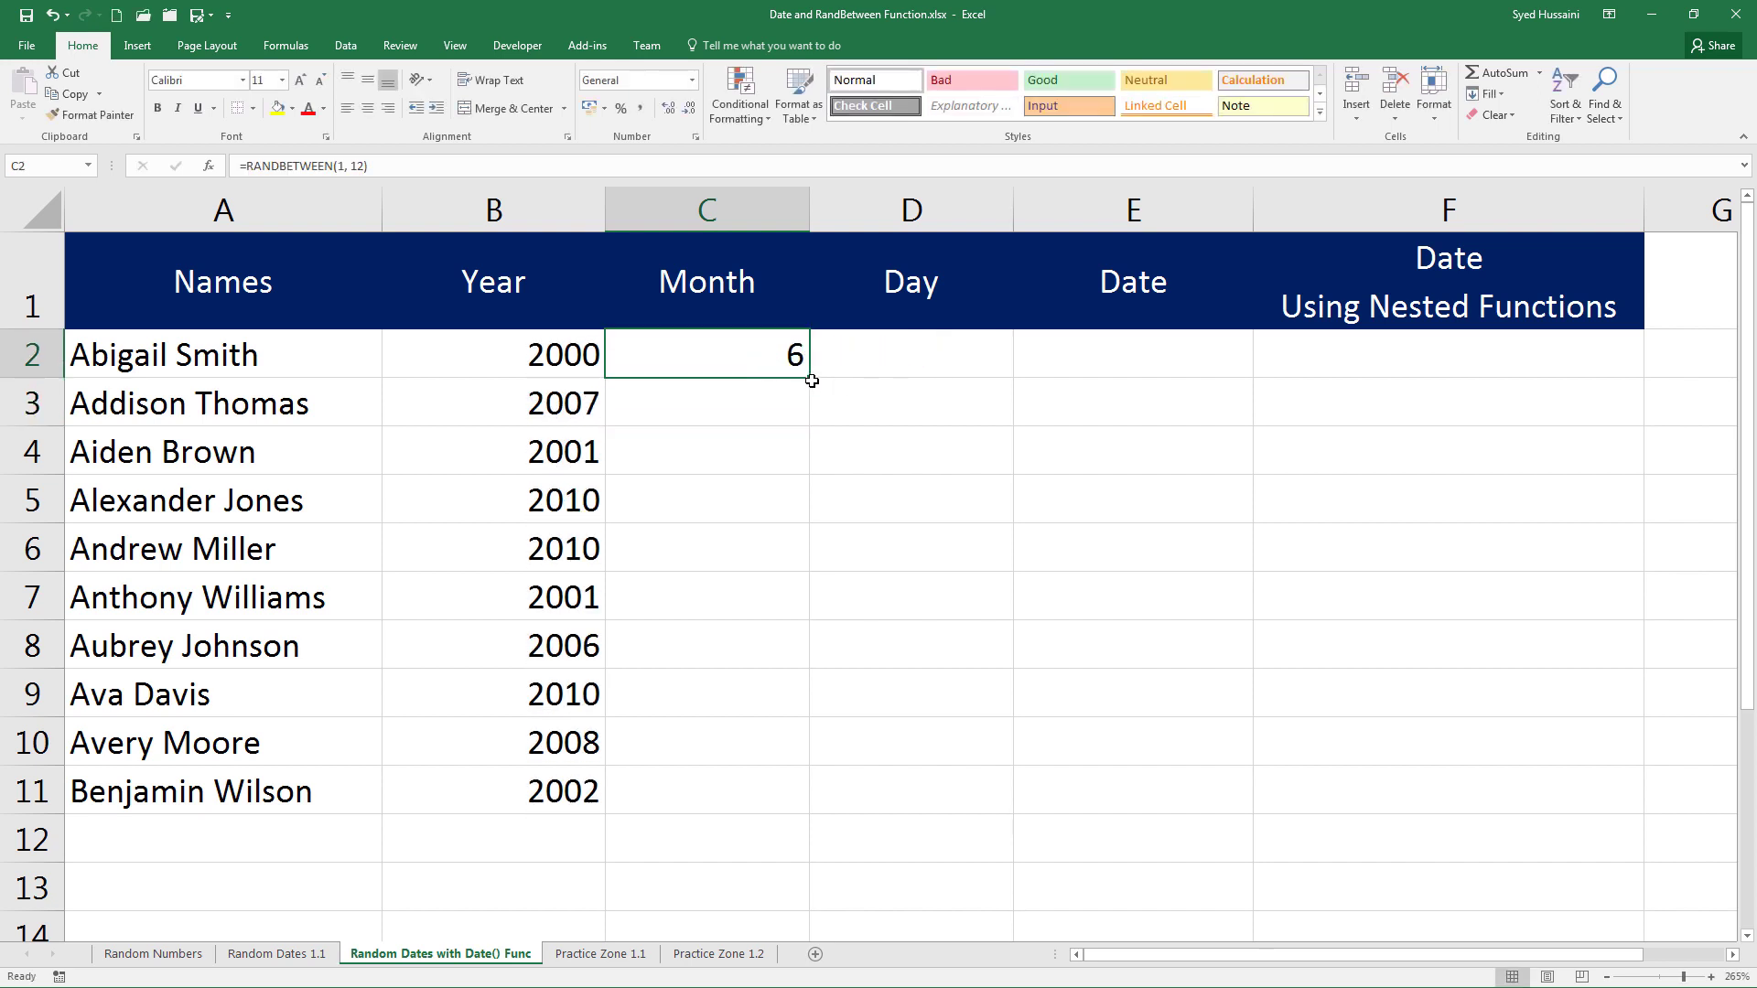
left_click_drag(812, 380, 802, 817)
Enter =RANDBETWEEN(2, 28) in Day cell D2 and reselect that cell.
left_click(952, 354)
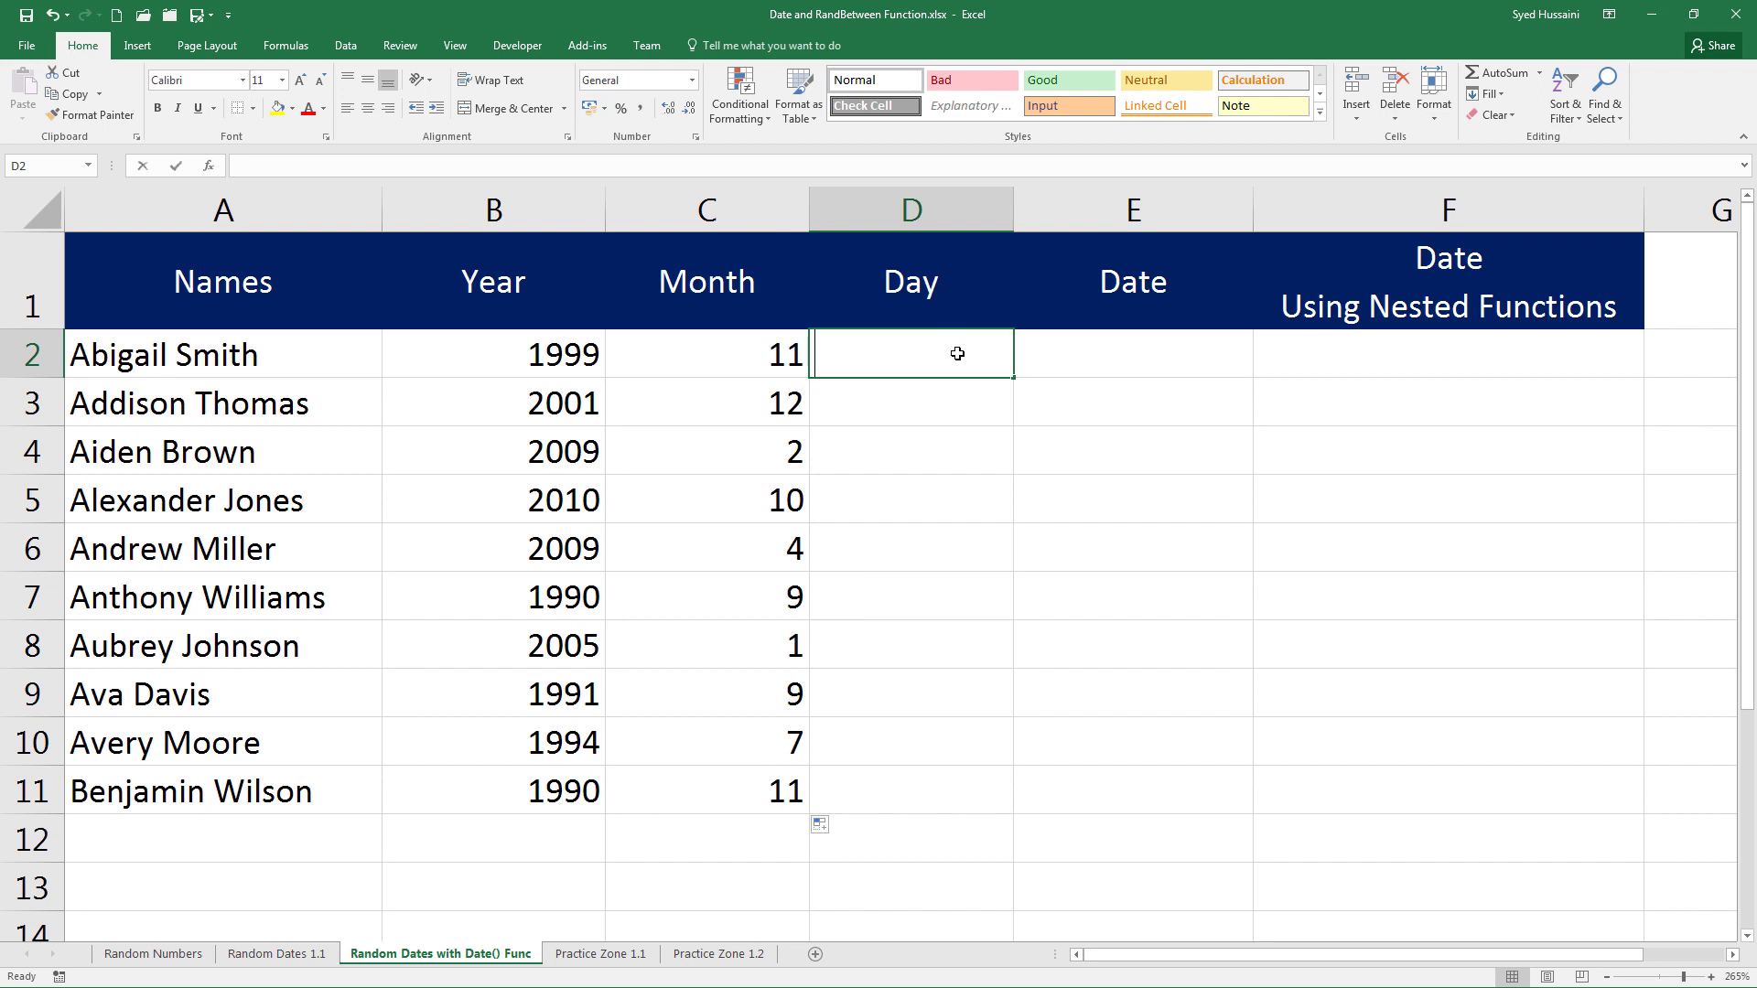
type("=")
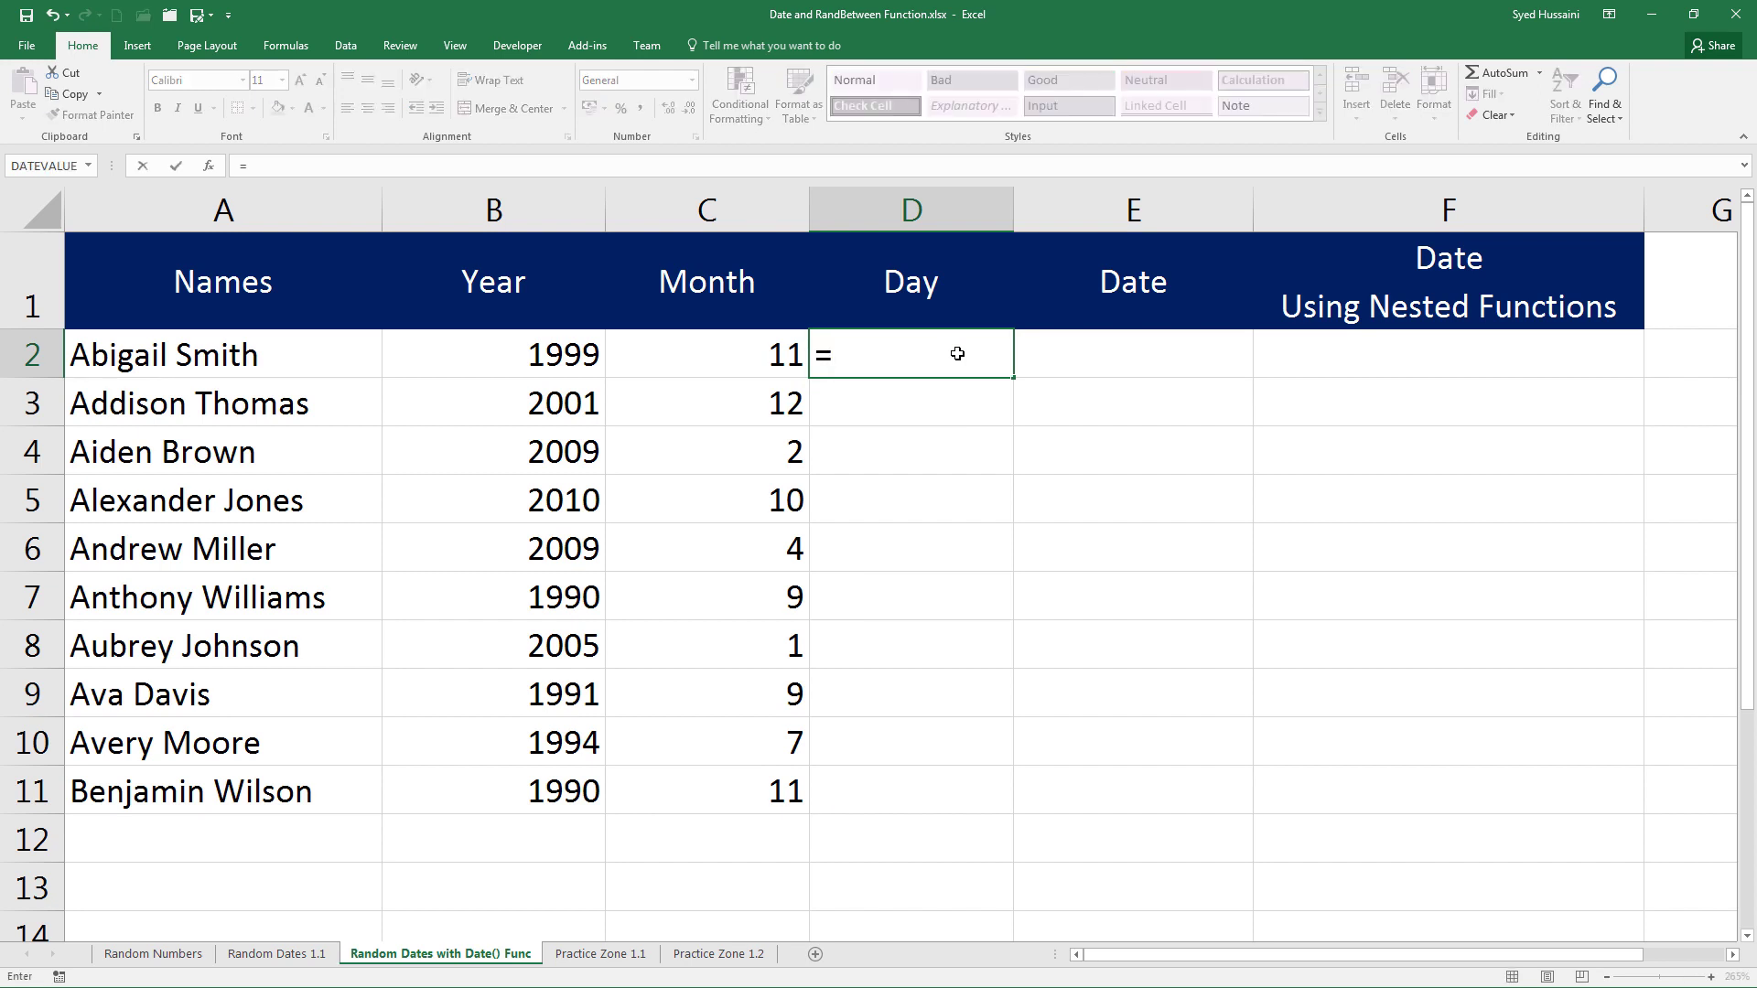
type("ra")
key("Down")
key("Down")
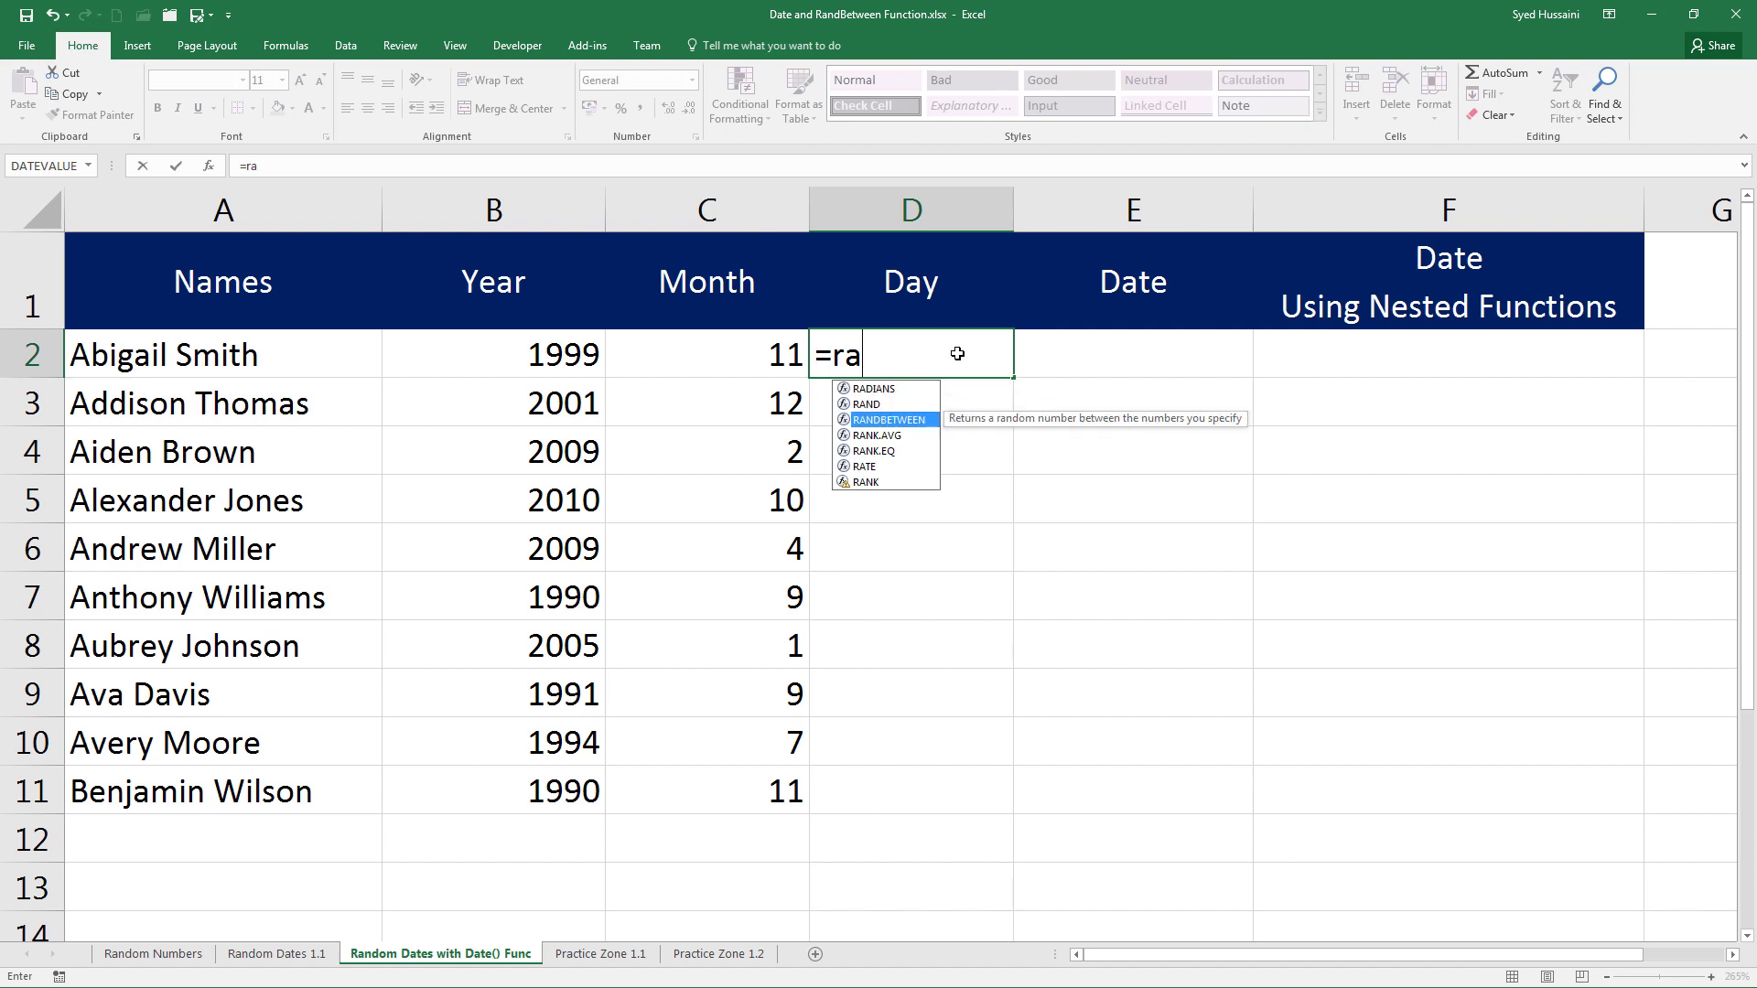
key("Tab")
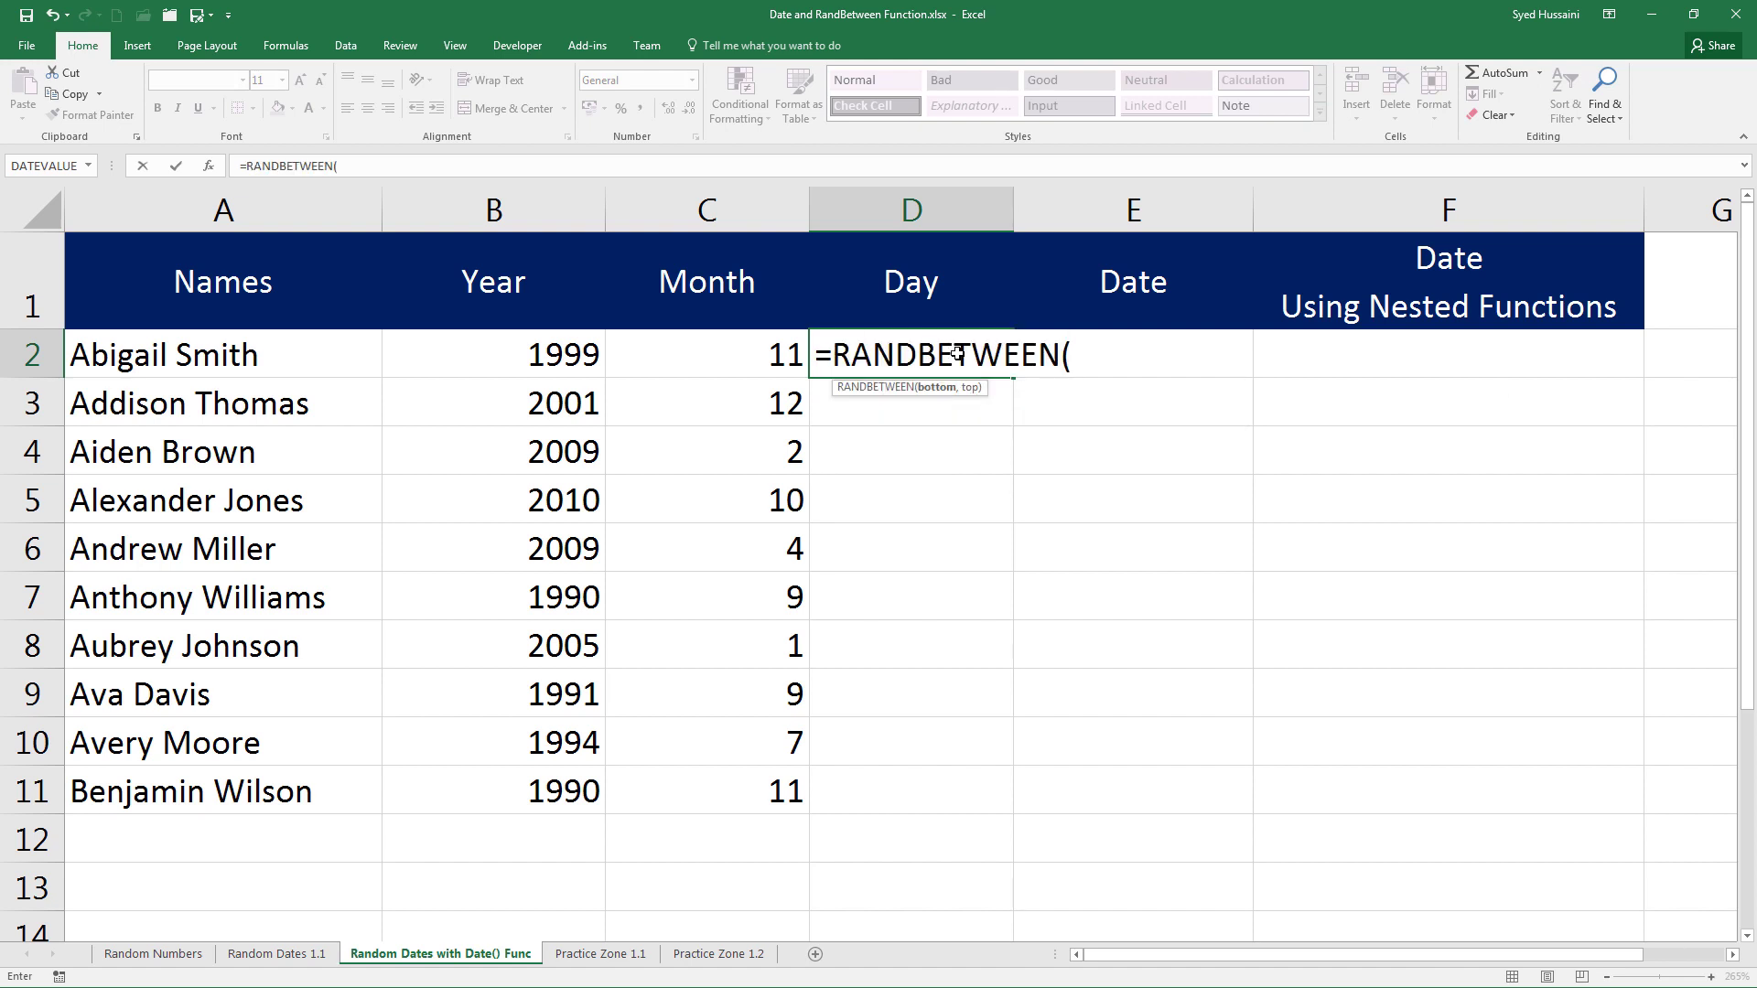
type("2, 28)")
key("Return")
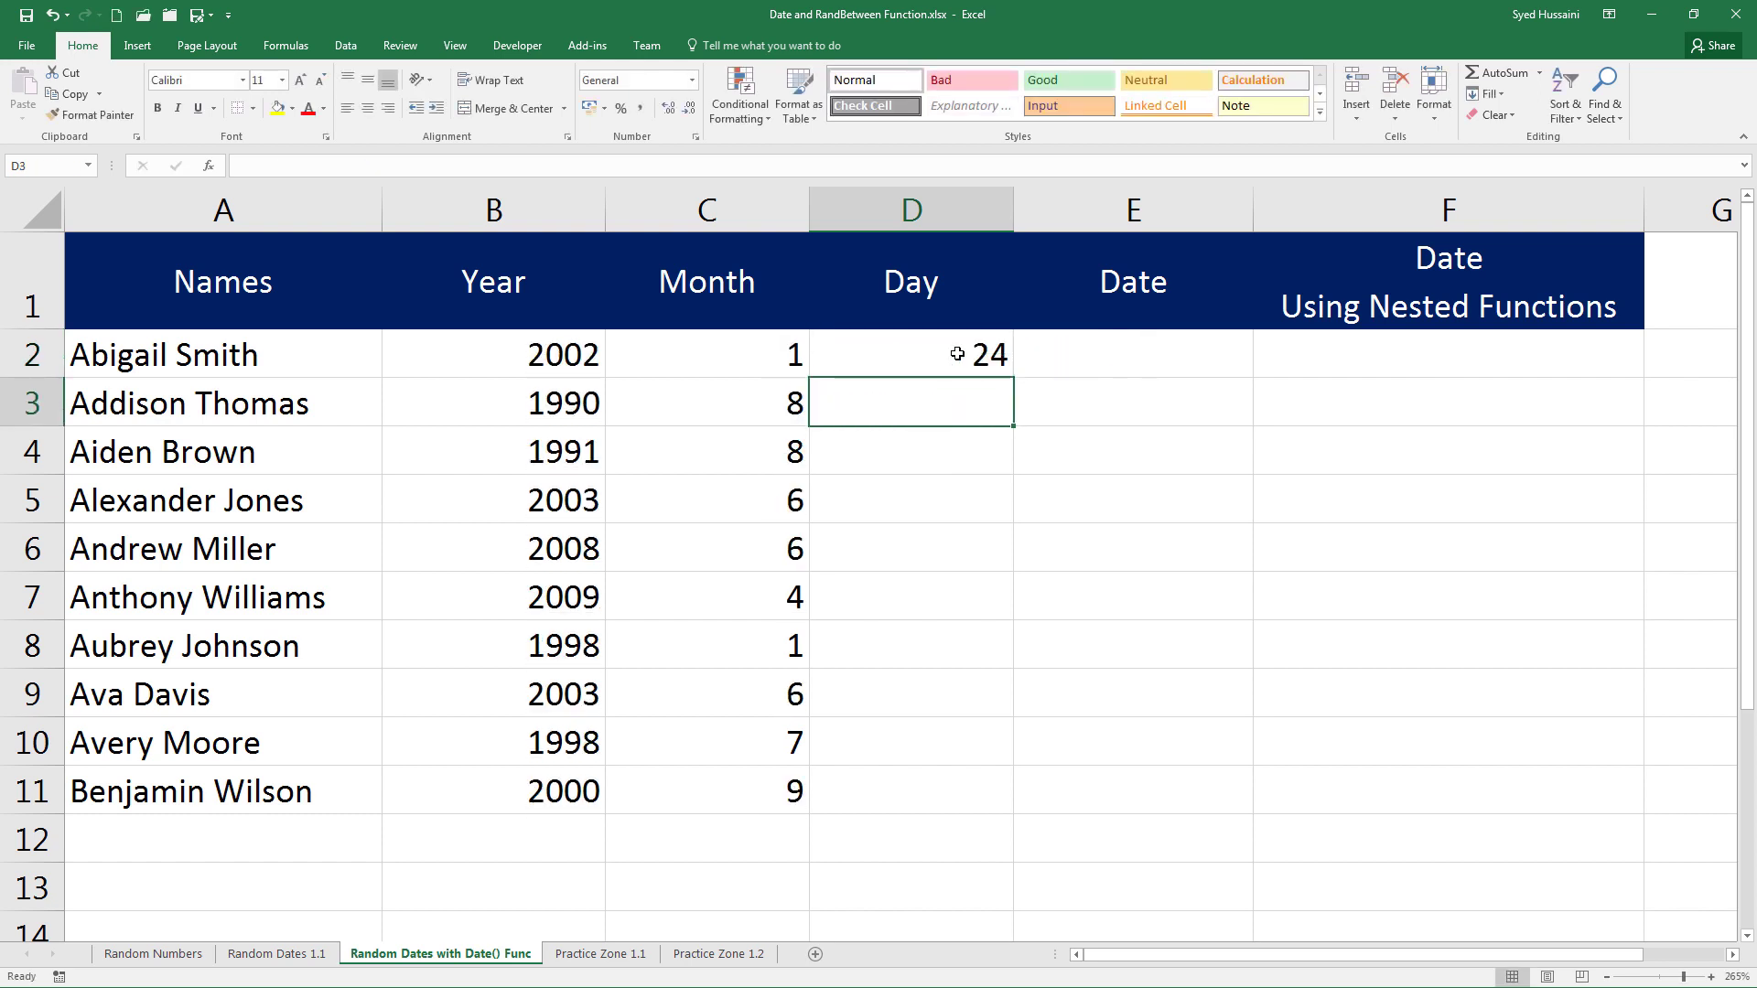
left_click(957, 354)
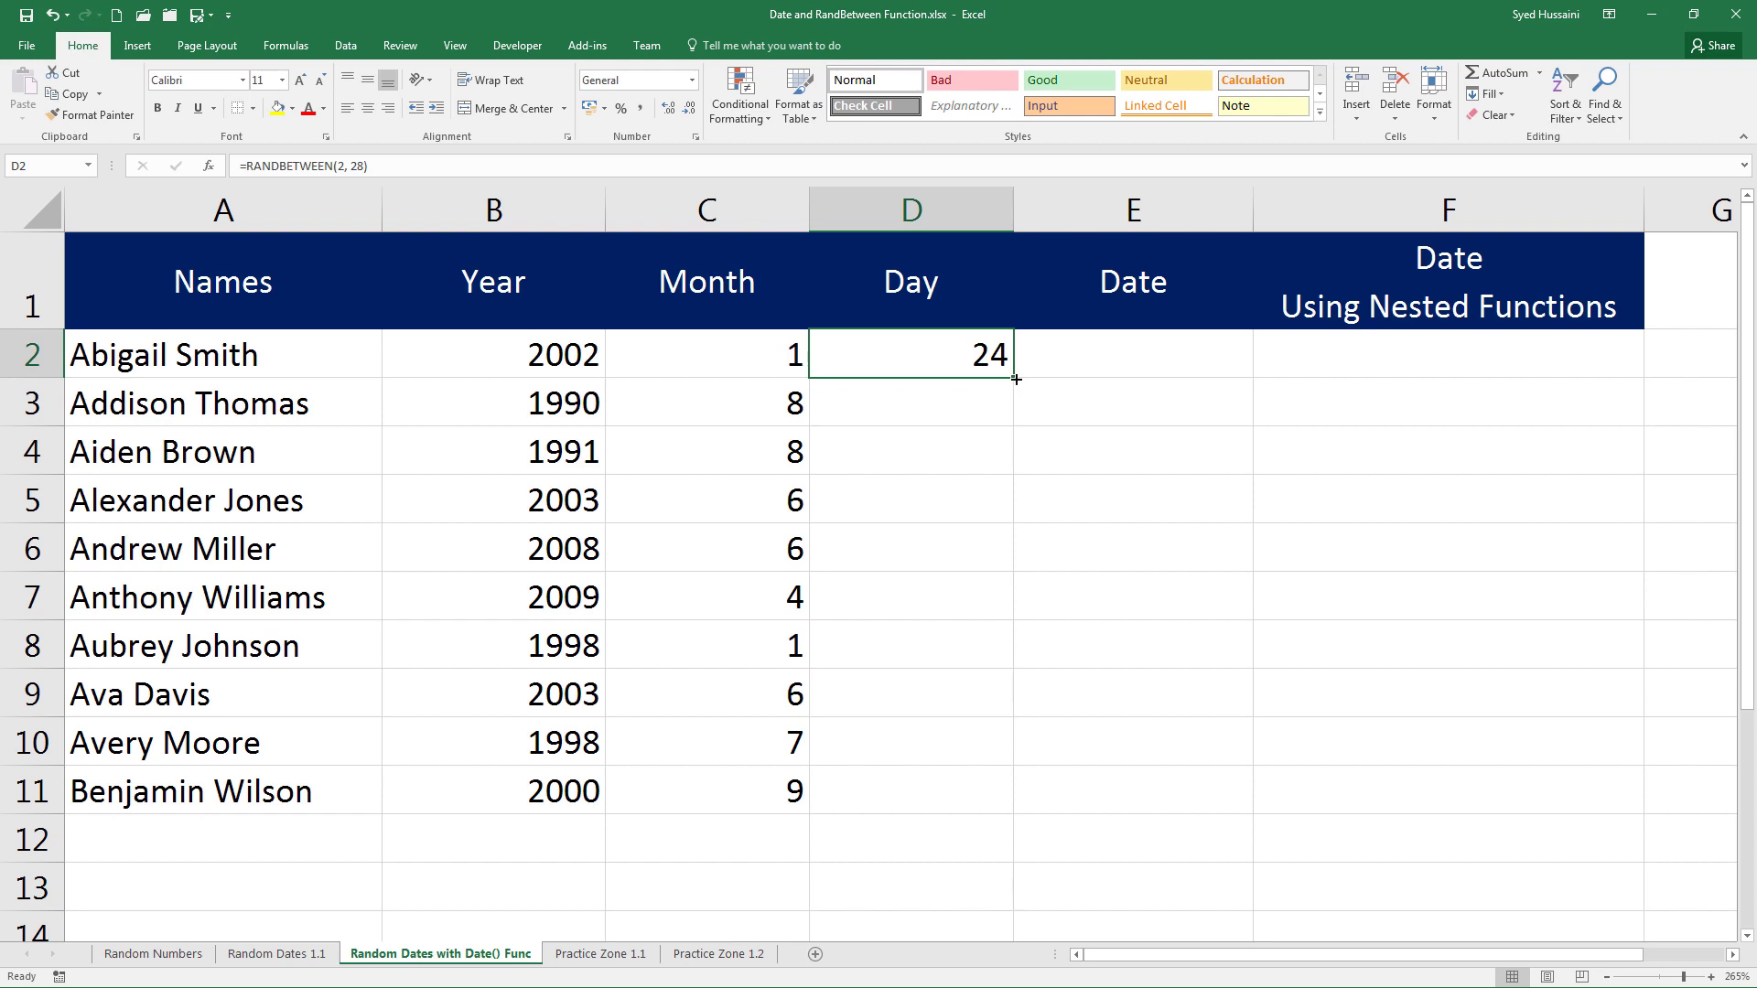
Fill the Day formula from D2 down through D11 and review the Year, Month and Day columns.
left_click_drag(1015, 378, 1016, 824)
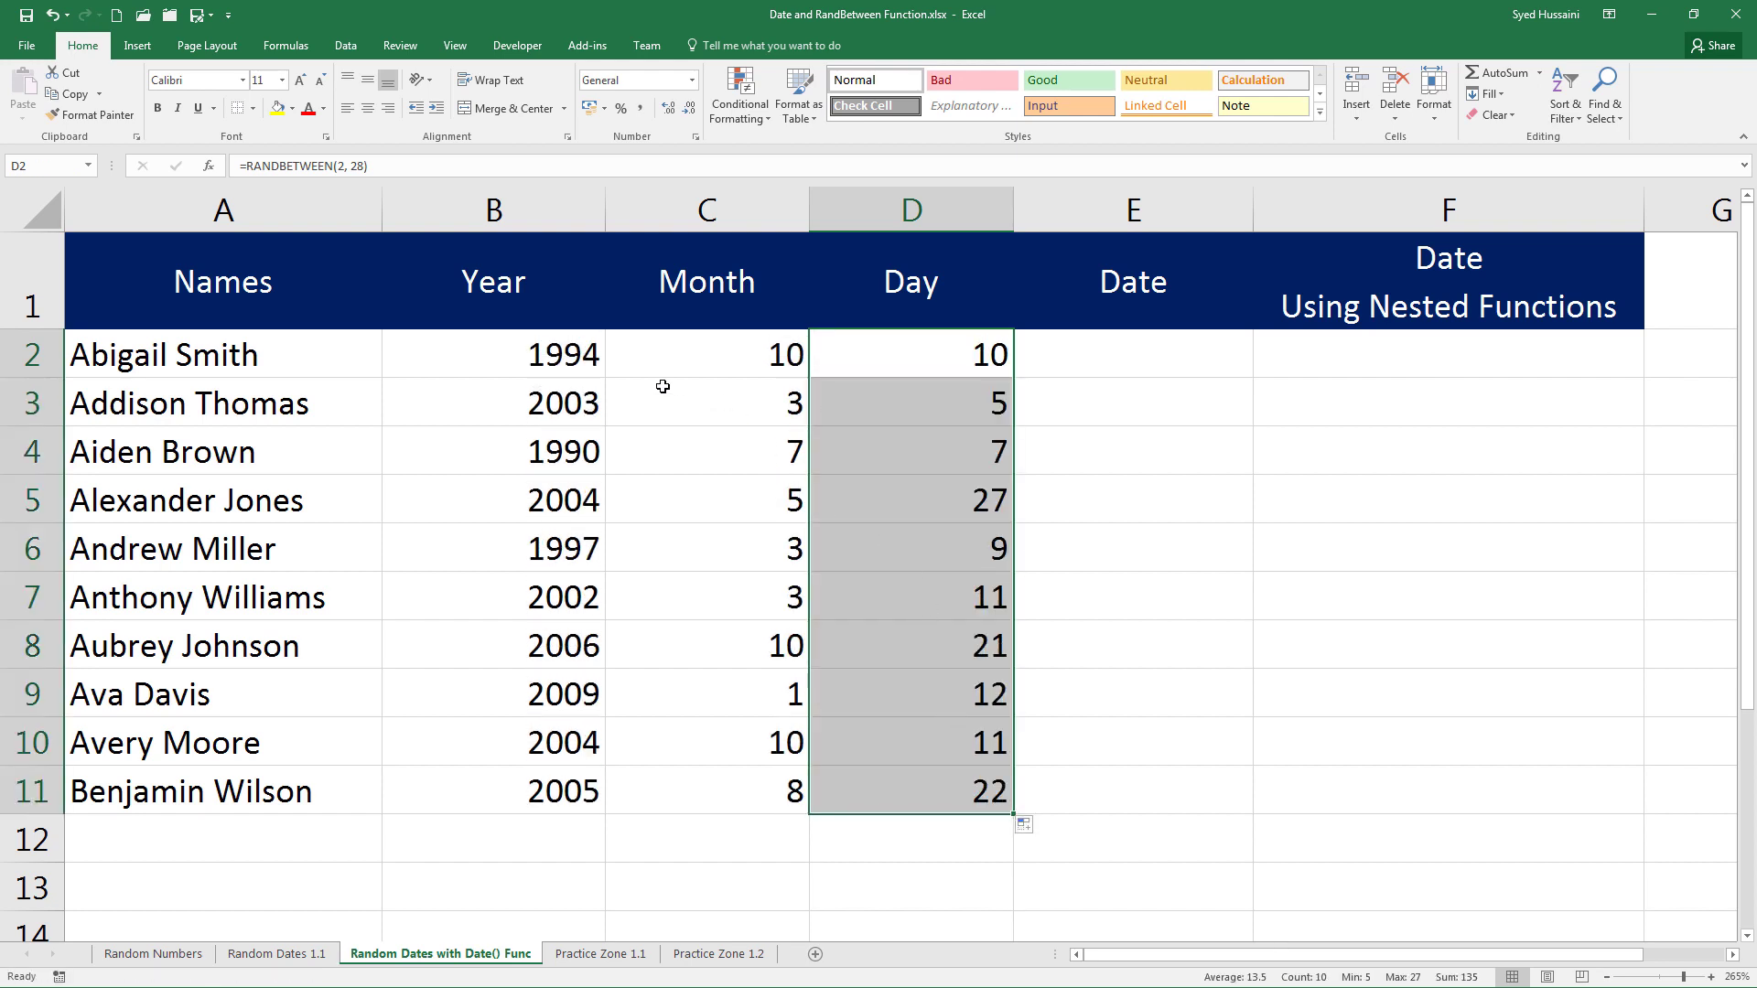
left_click_drag(569, 361, 577, 700)
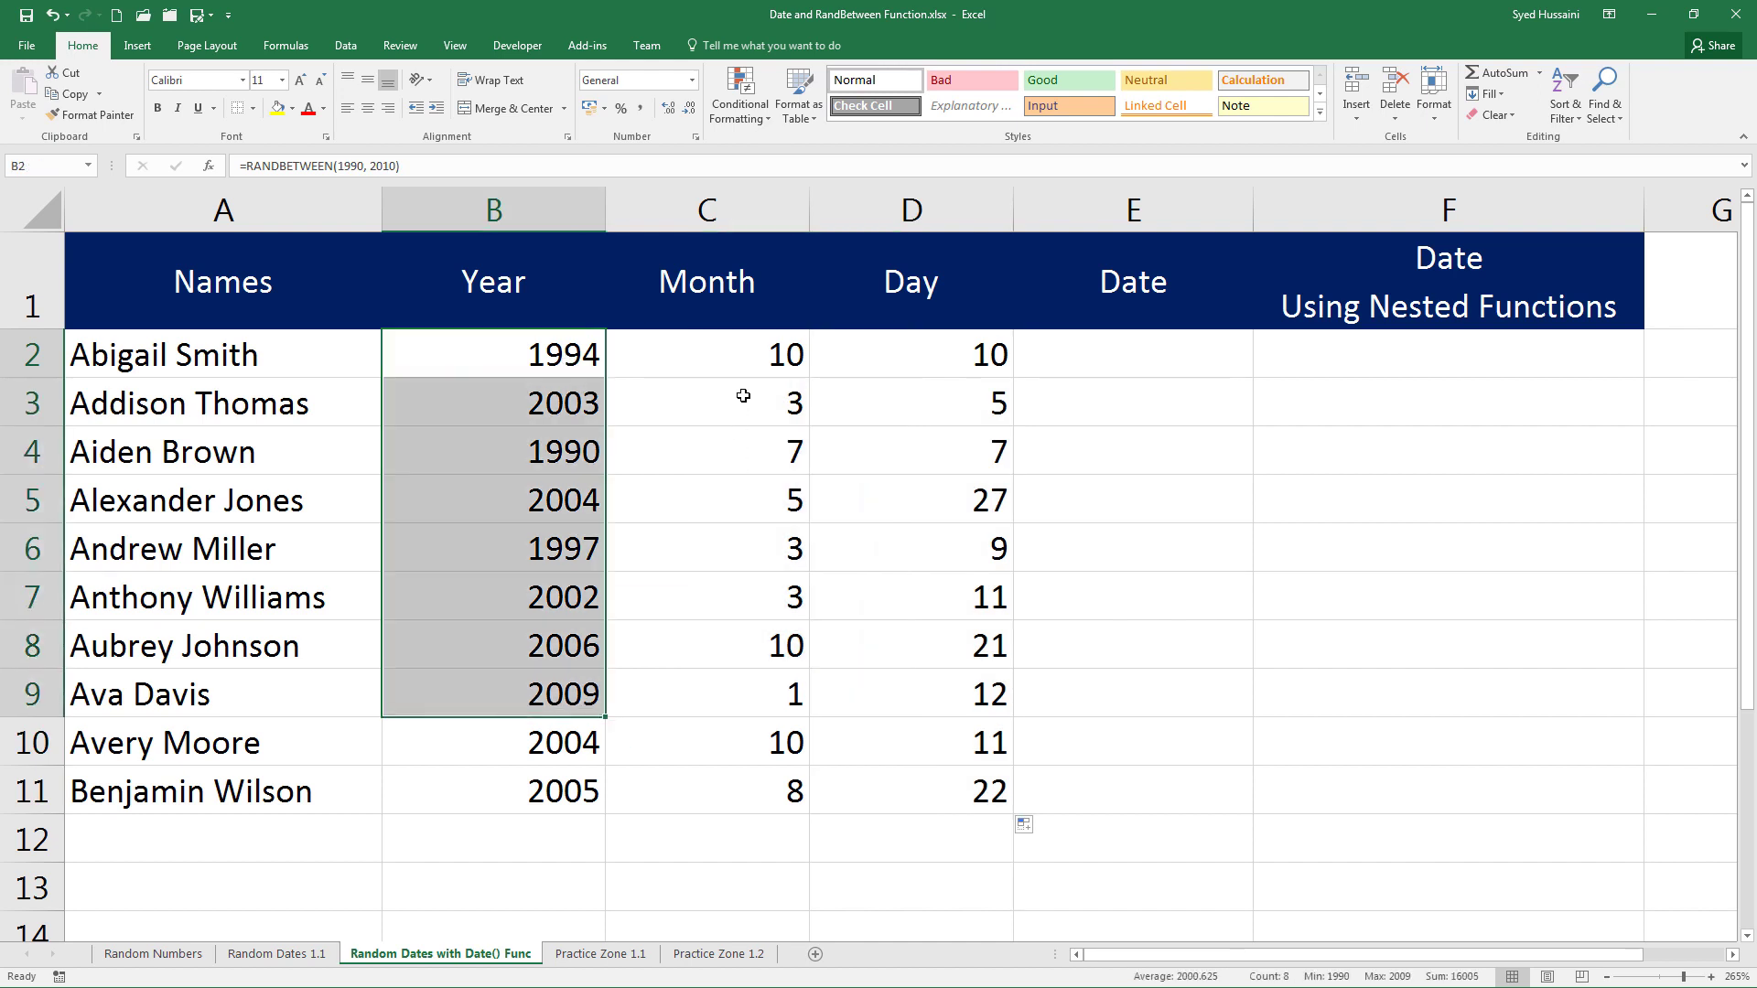
left_click_drag(741, 392, 891, 415)
left_click(887, 419)
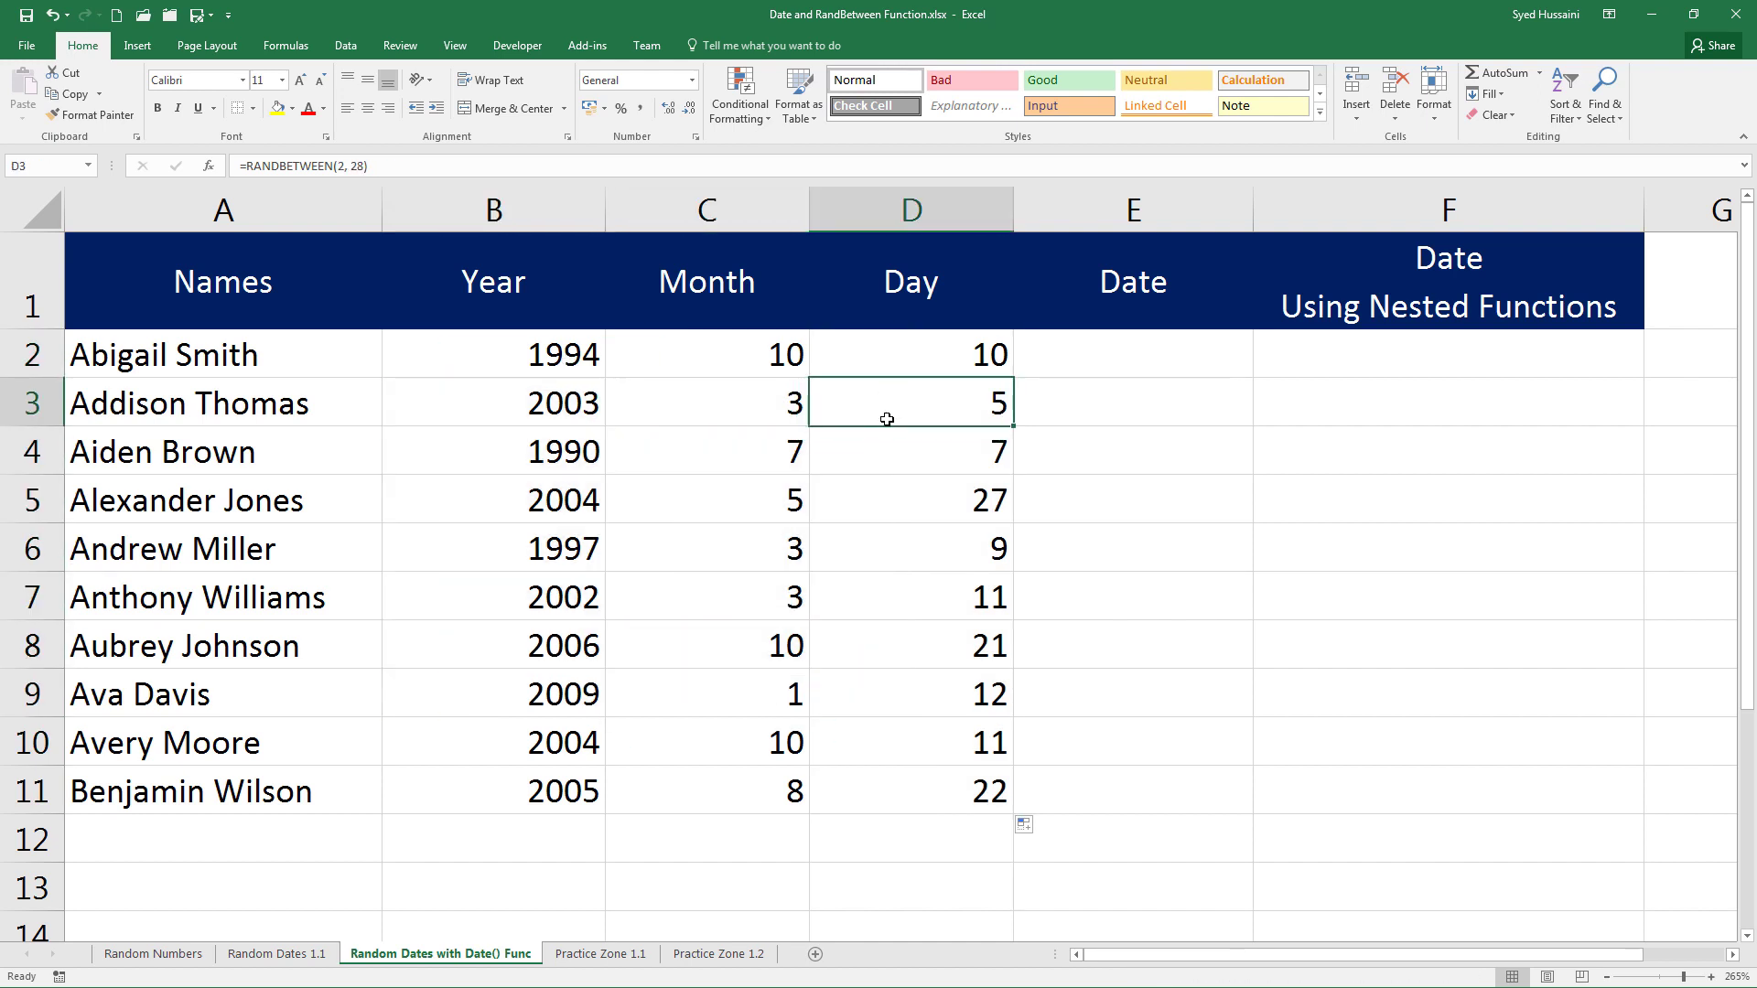
Enter =DATE(B2, C2, D2) in Date cell E2, referencing the row's year, month and day cells.
left_click(1080, 359)
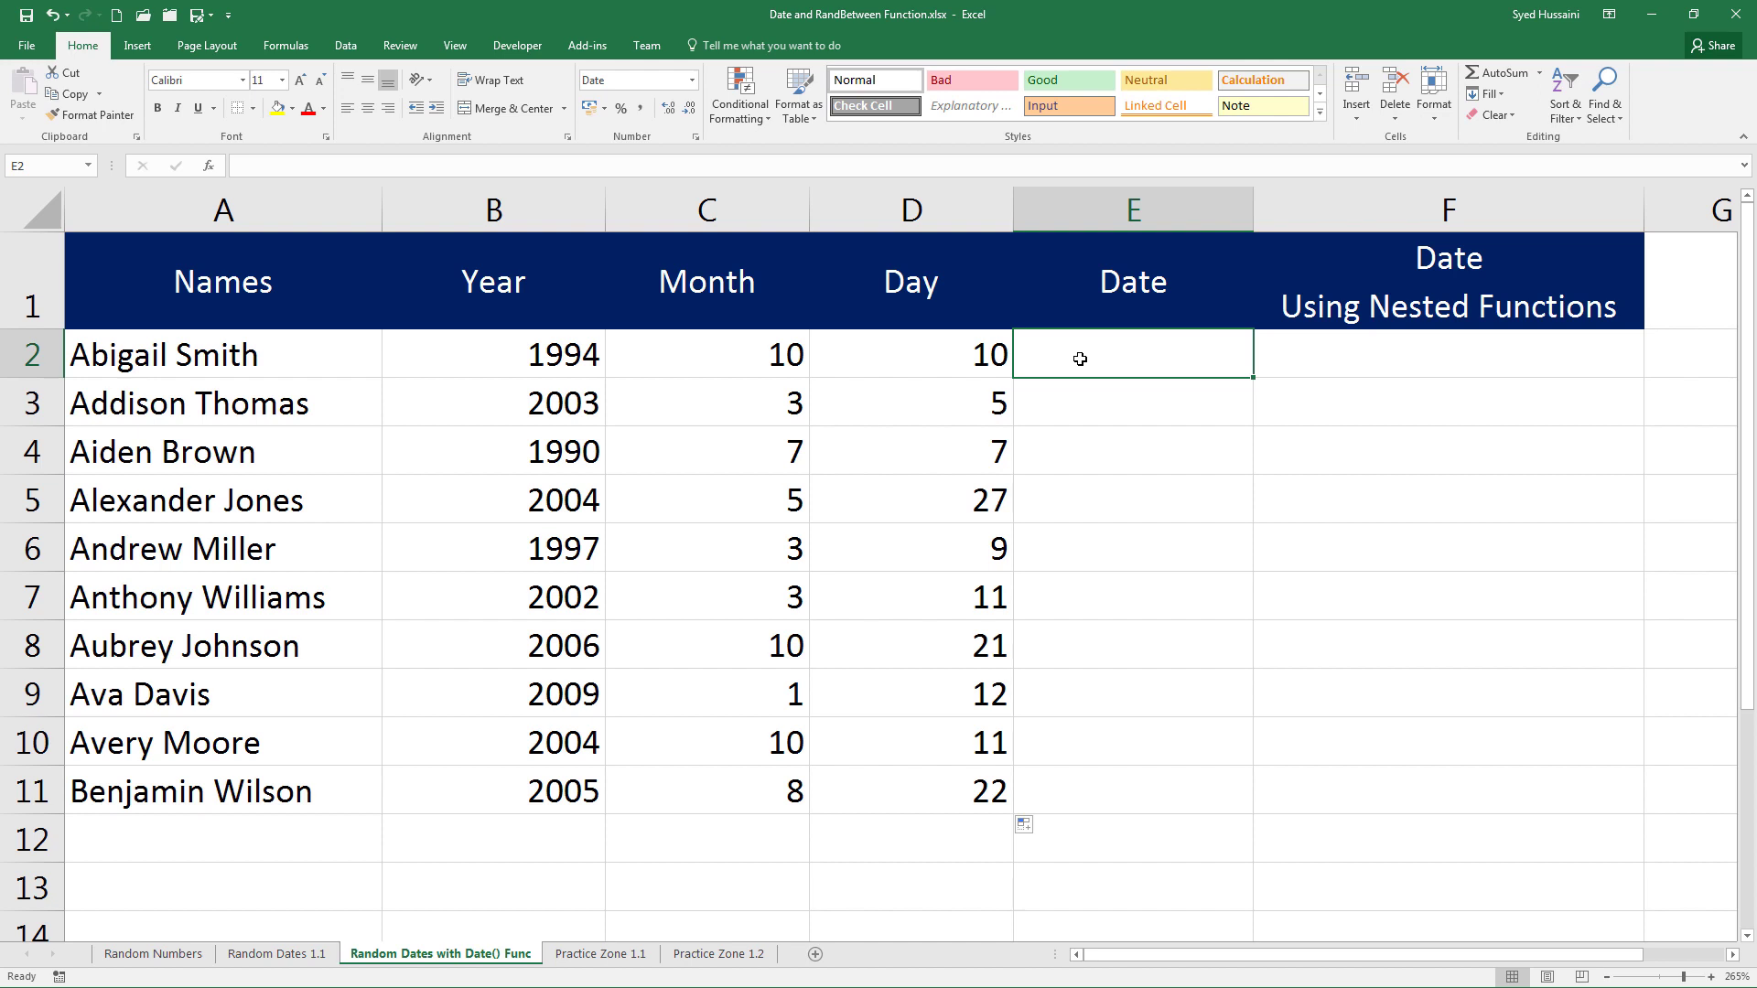
type("=dat")
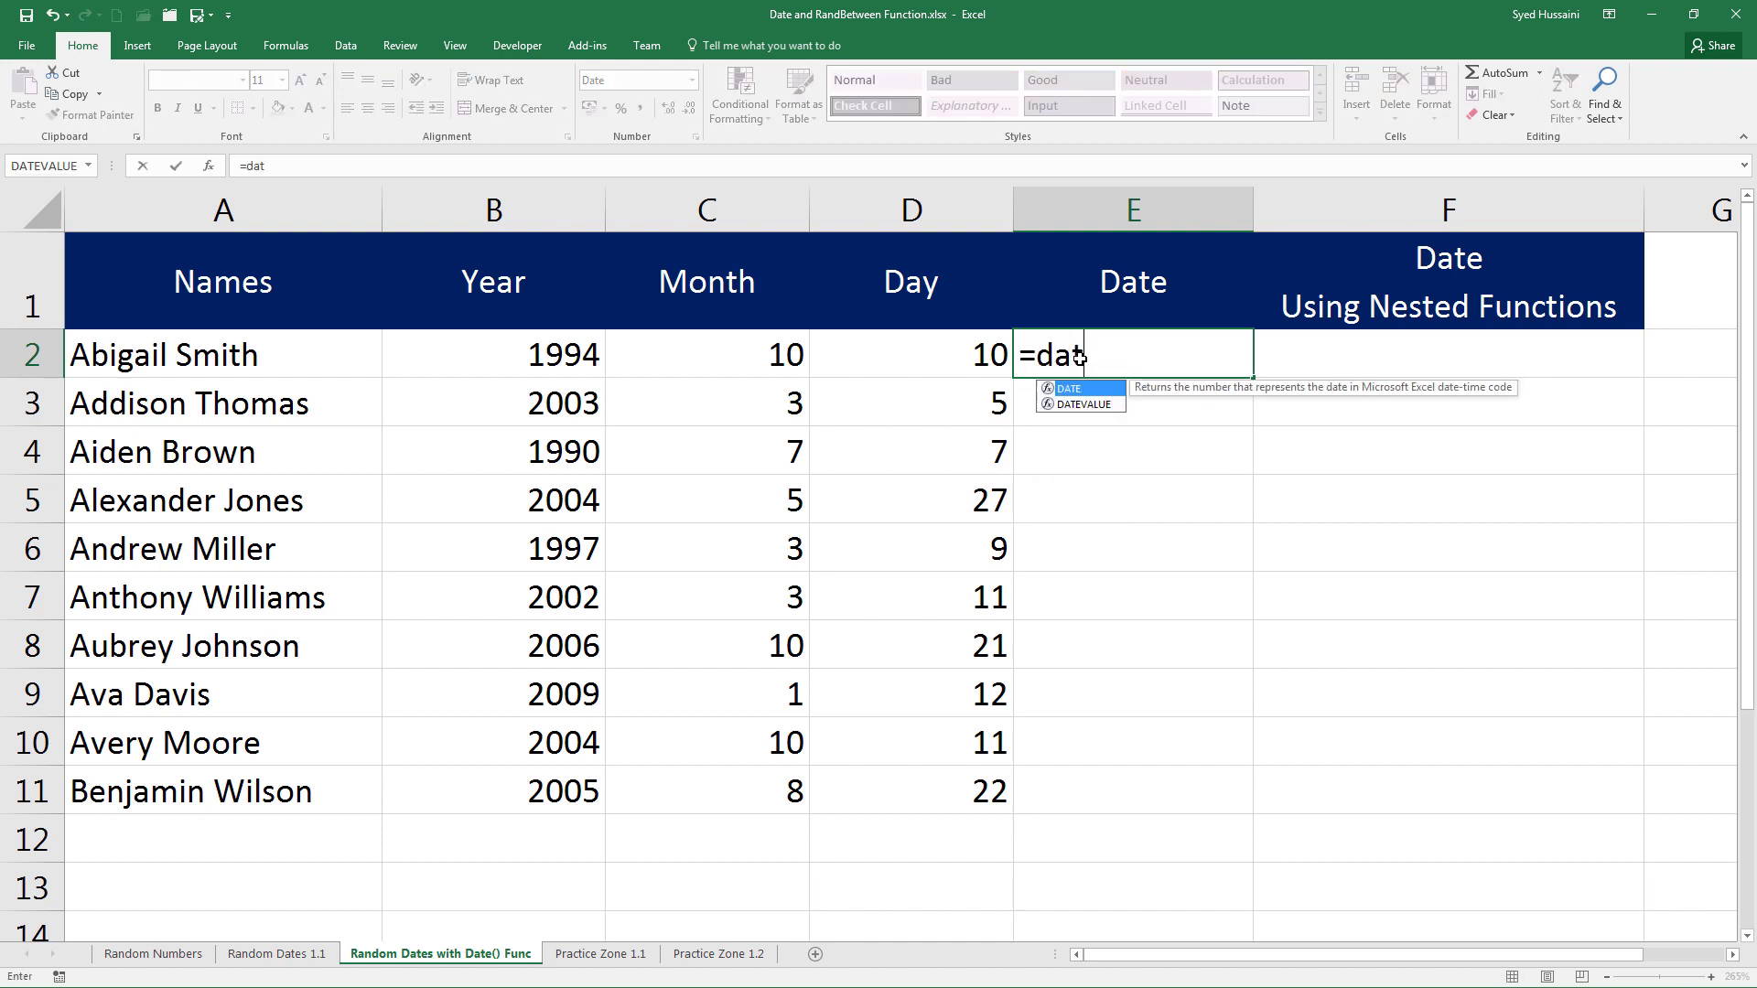
key("Tab")
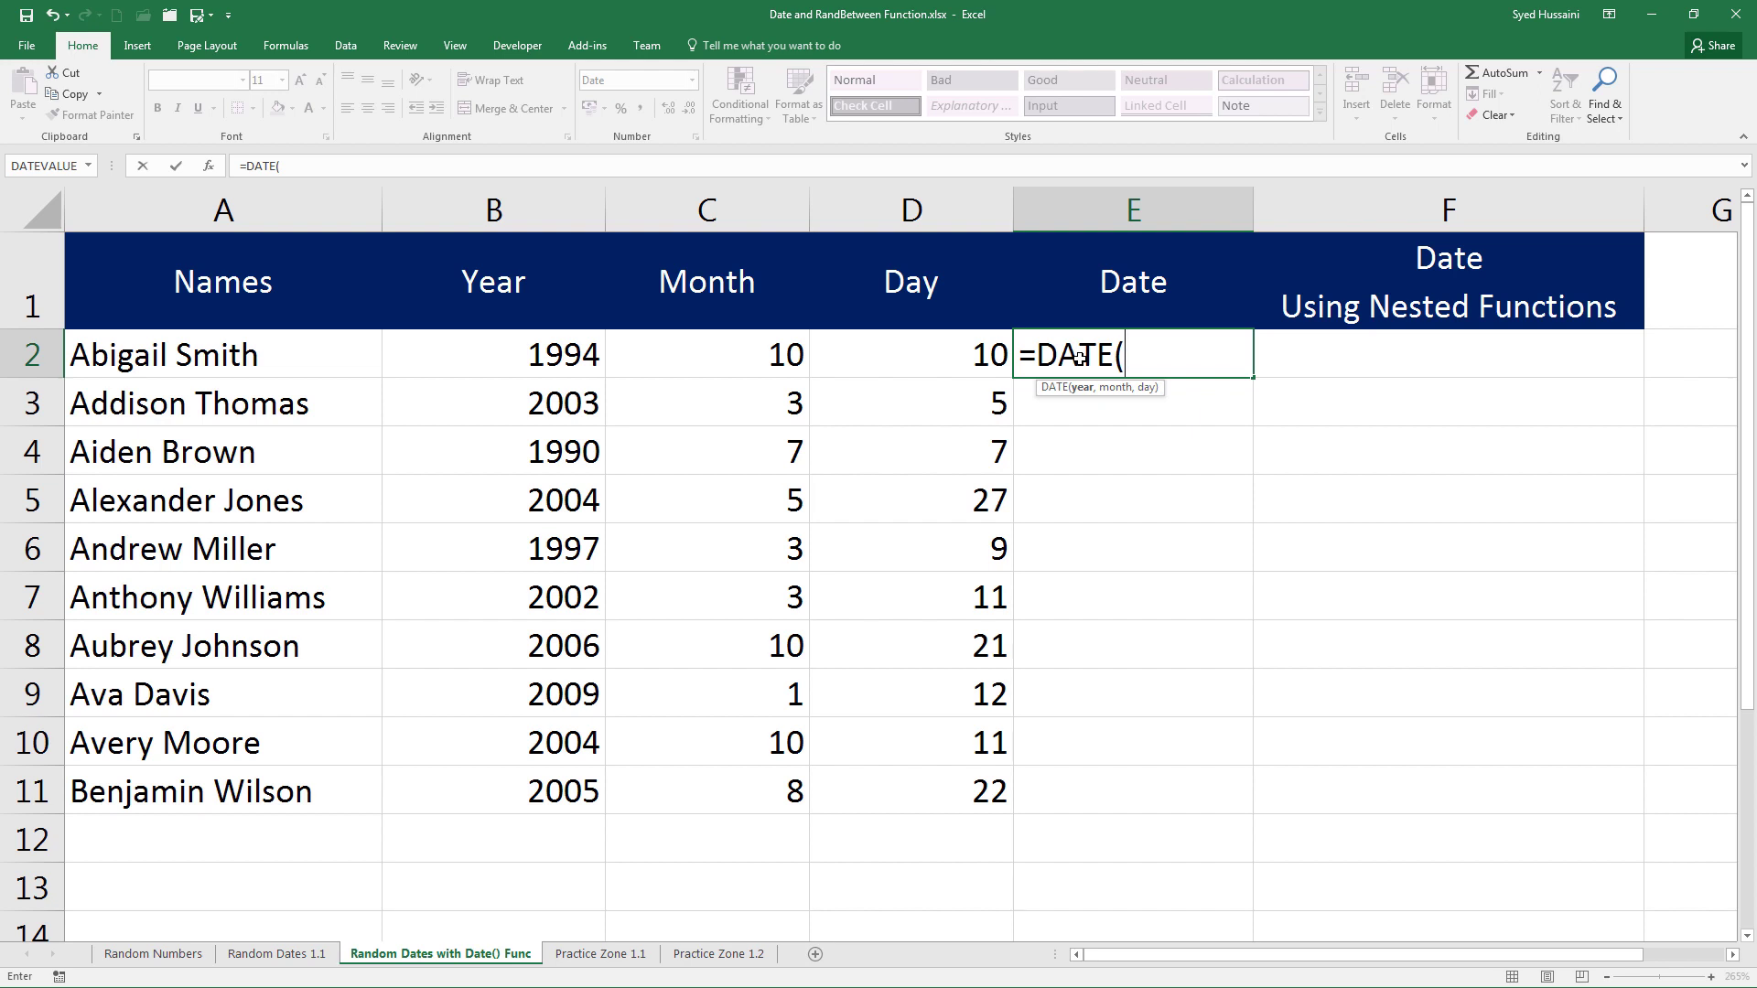
left_click(511, 352)
type(",")
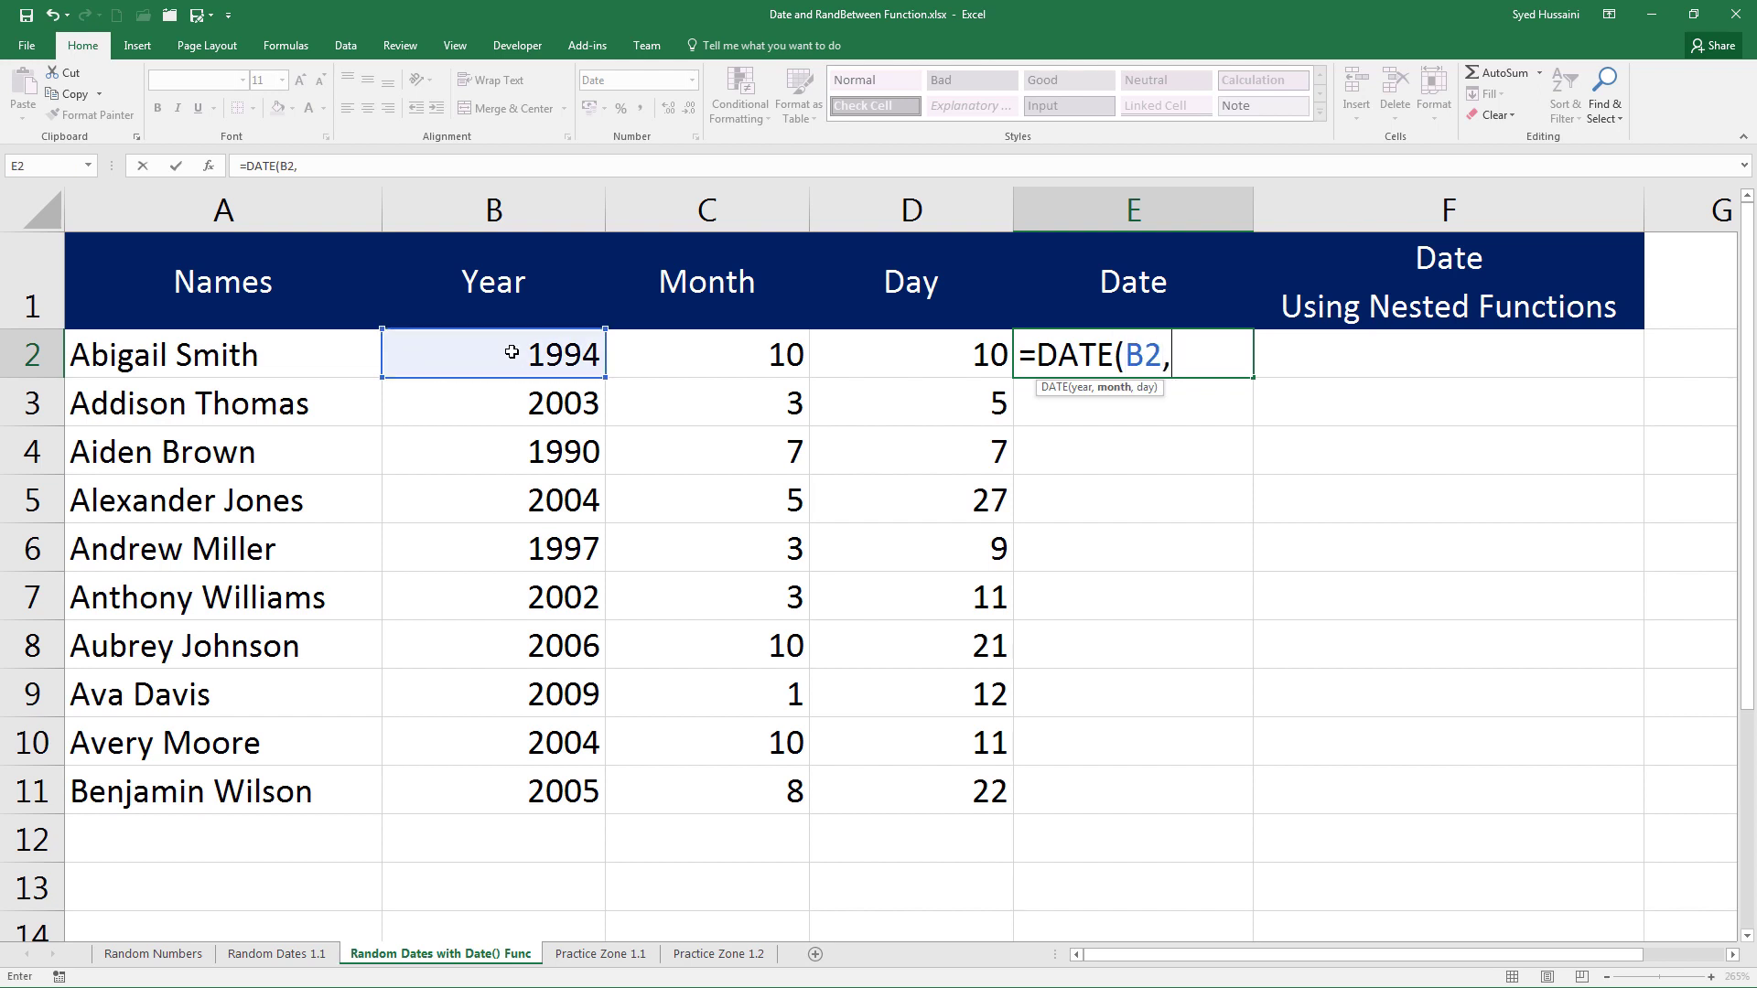
left_click(750, 357)
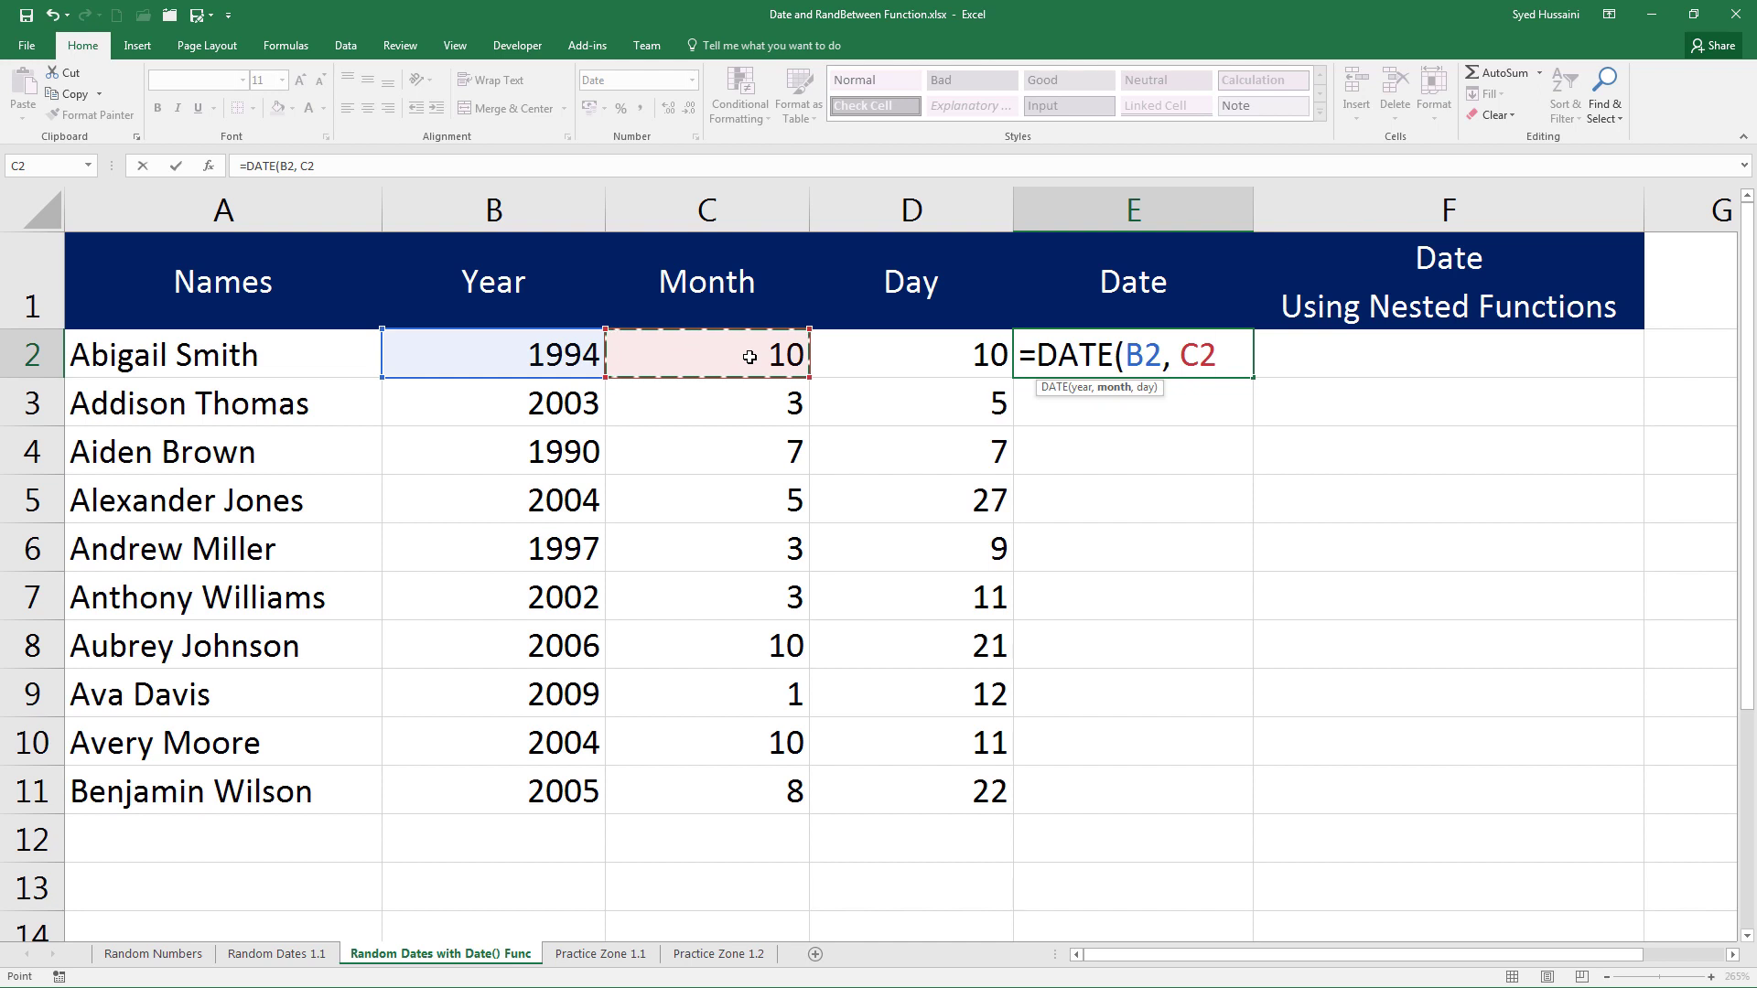
type(",")
left_click(891, 348)
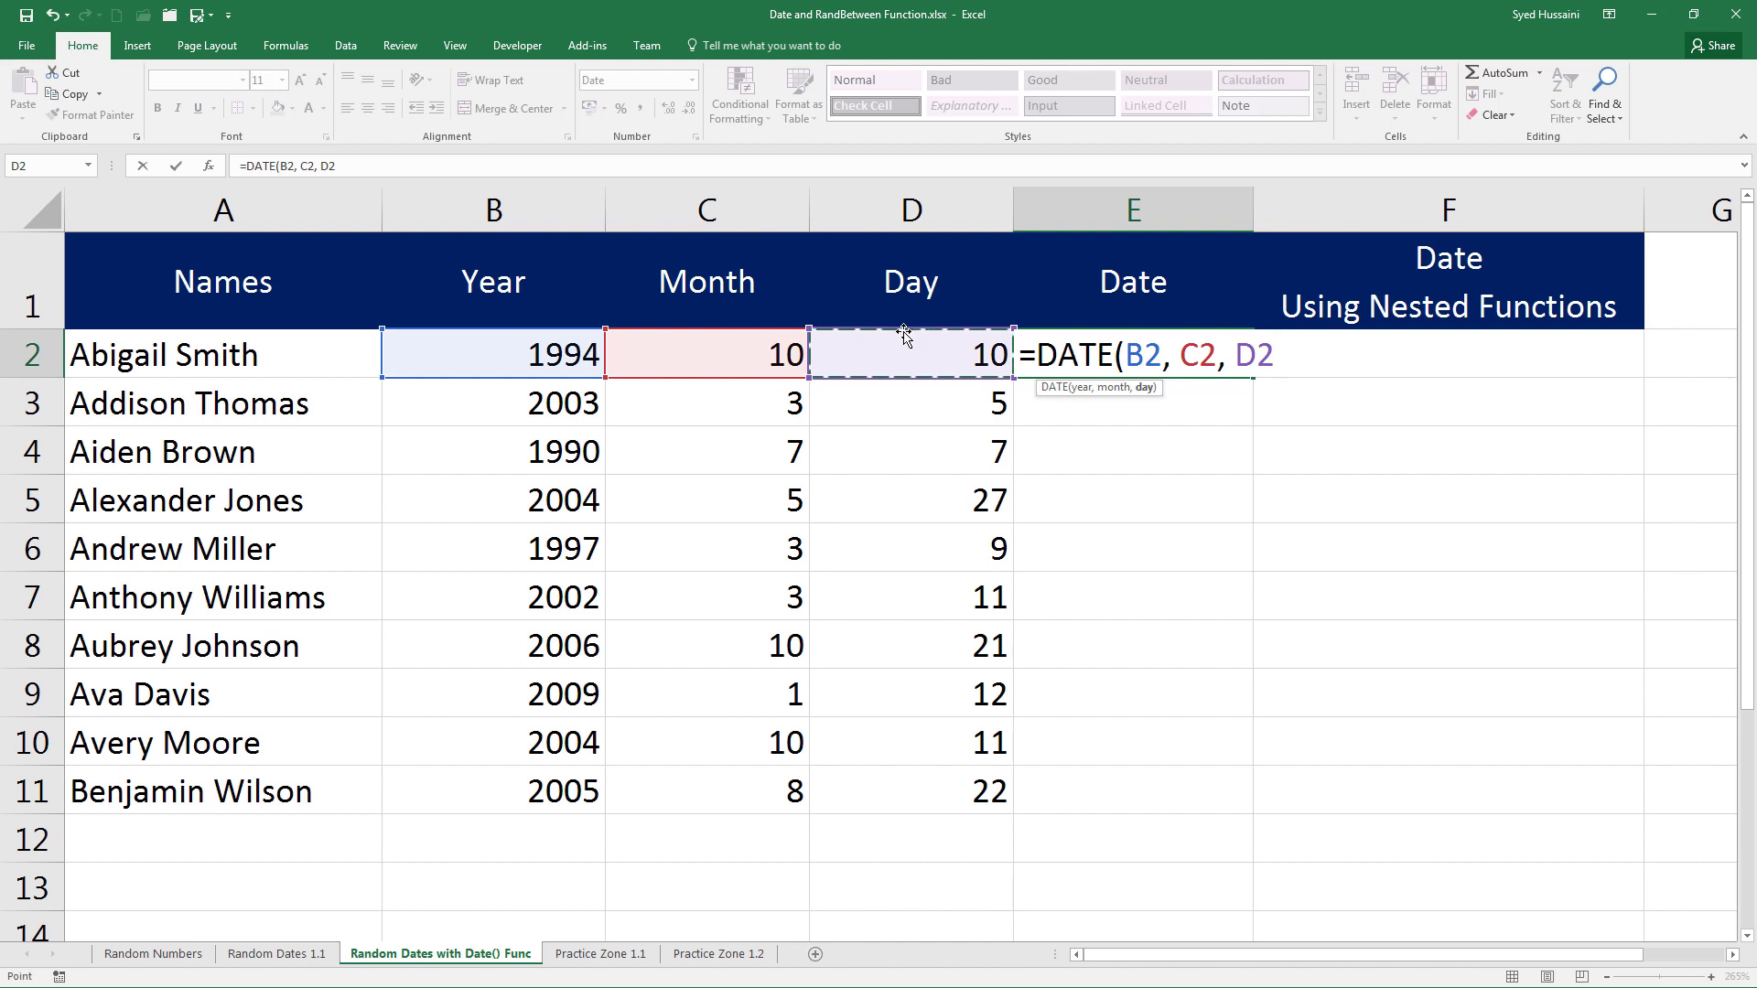
type(")")
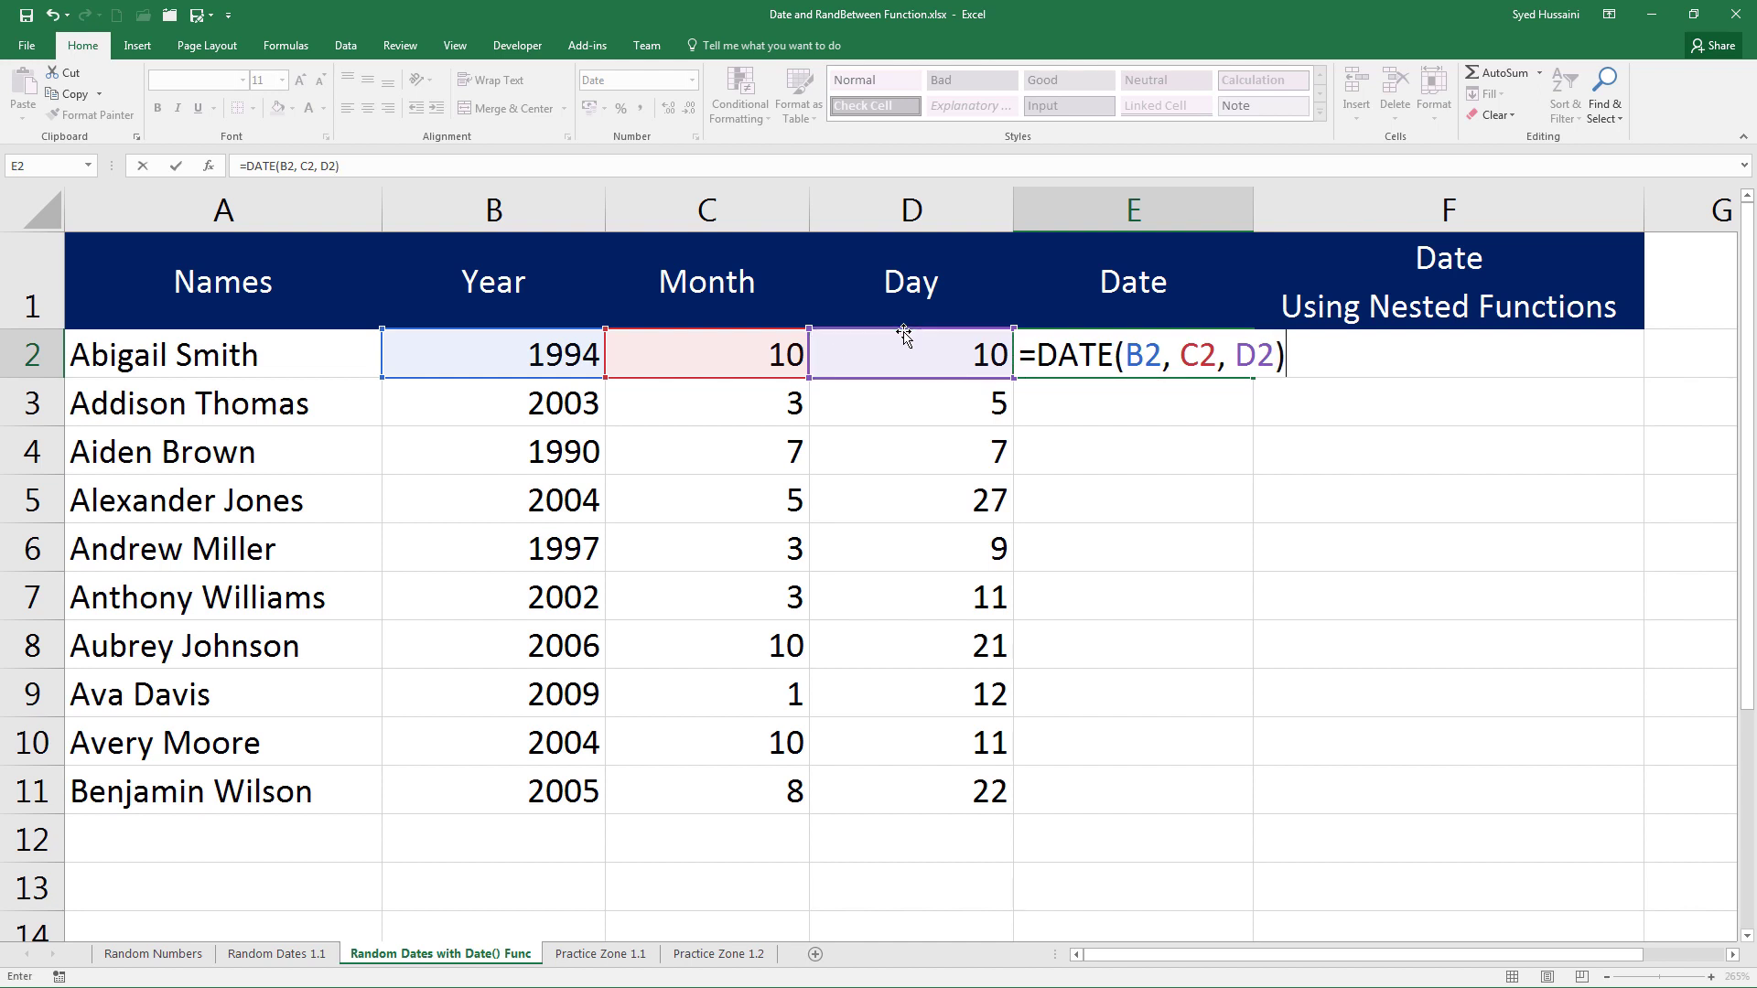
key("Return")
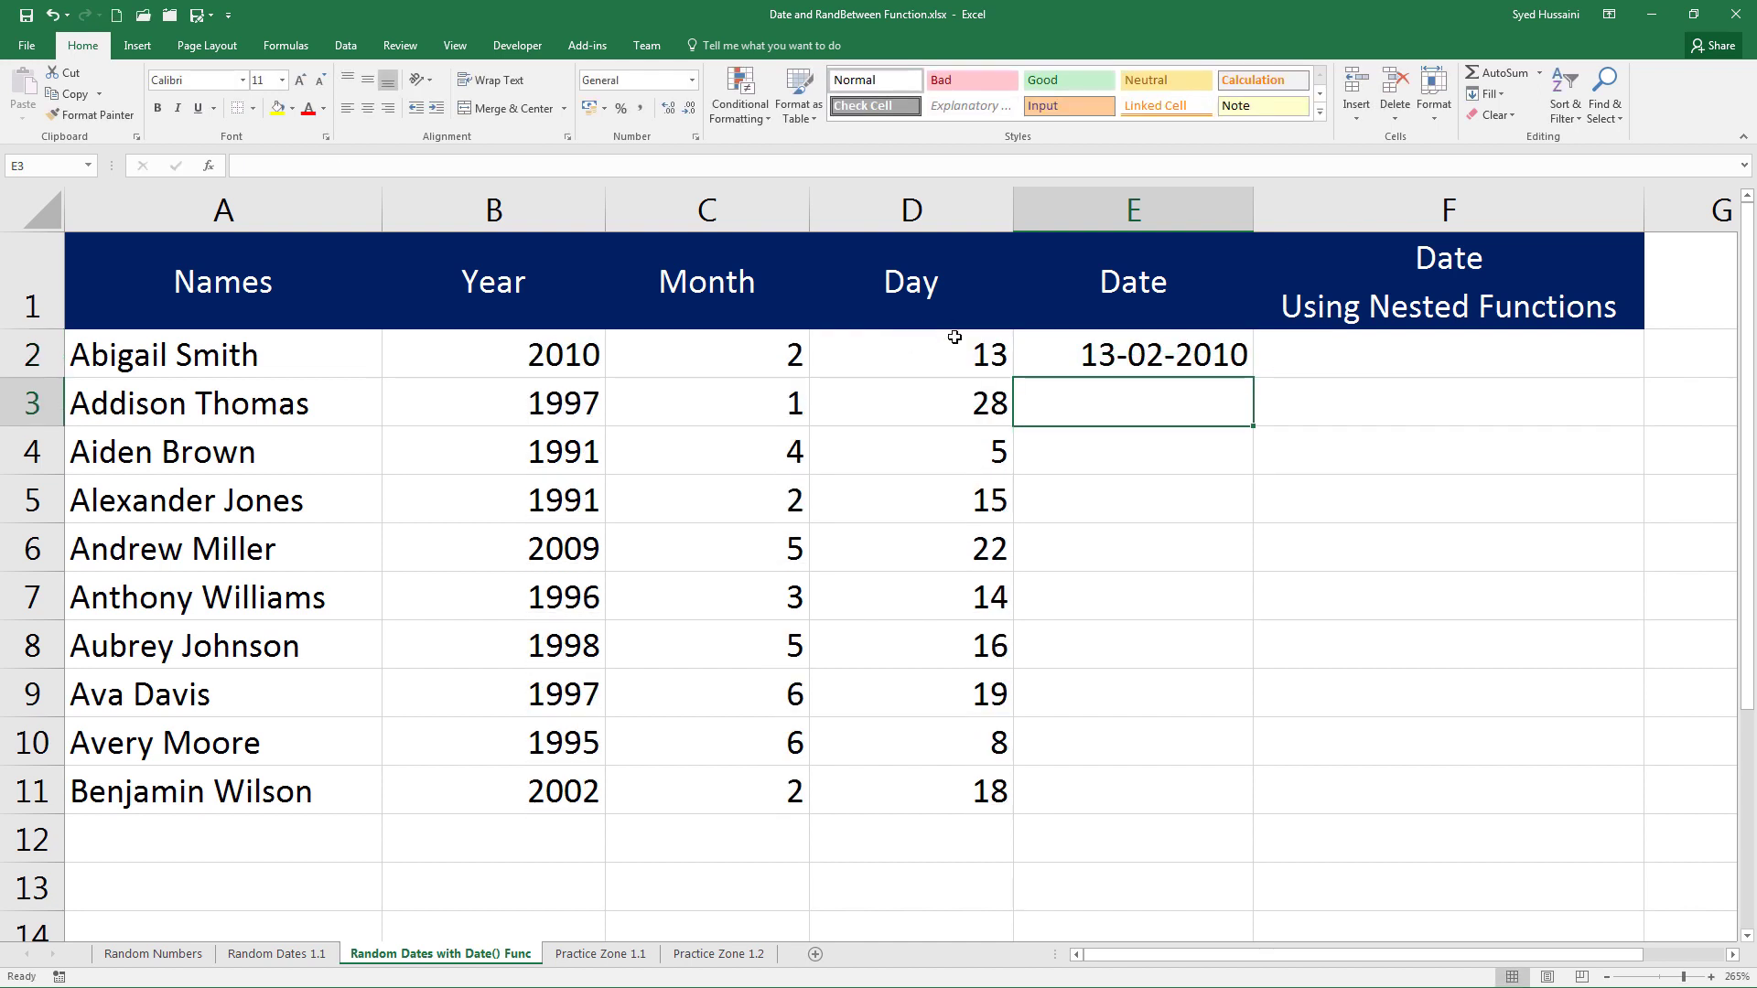
Fill the DATE formula from E2 down through E11.
left_click(1213, 352)
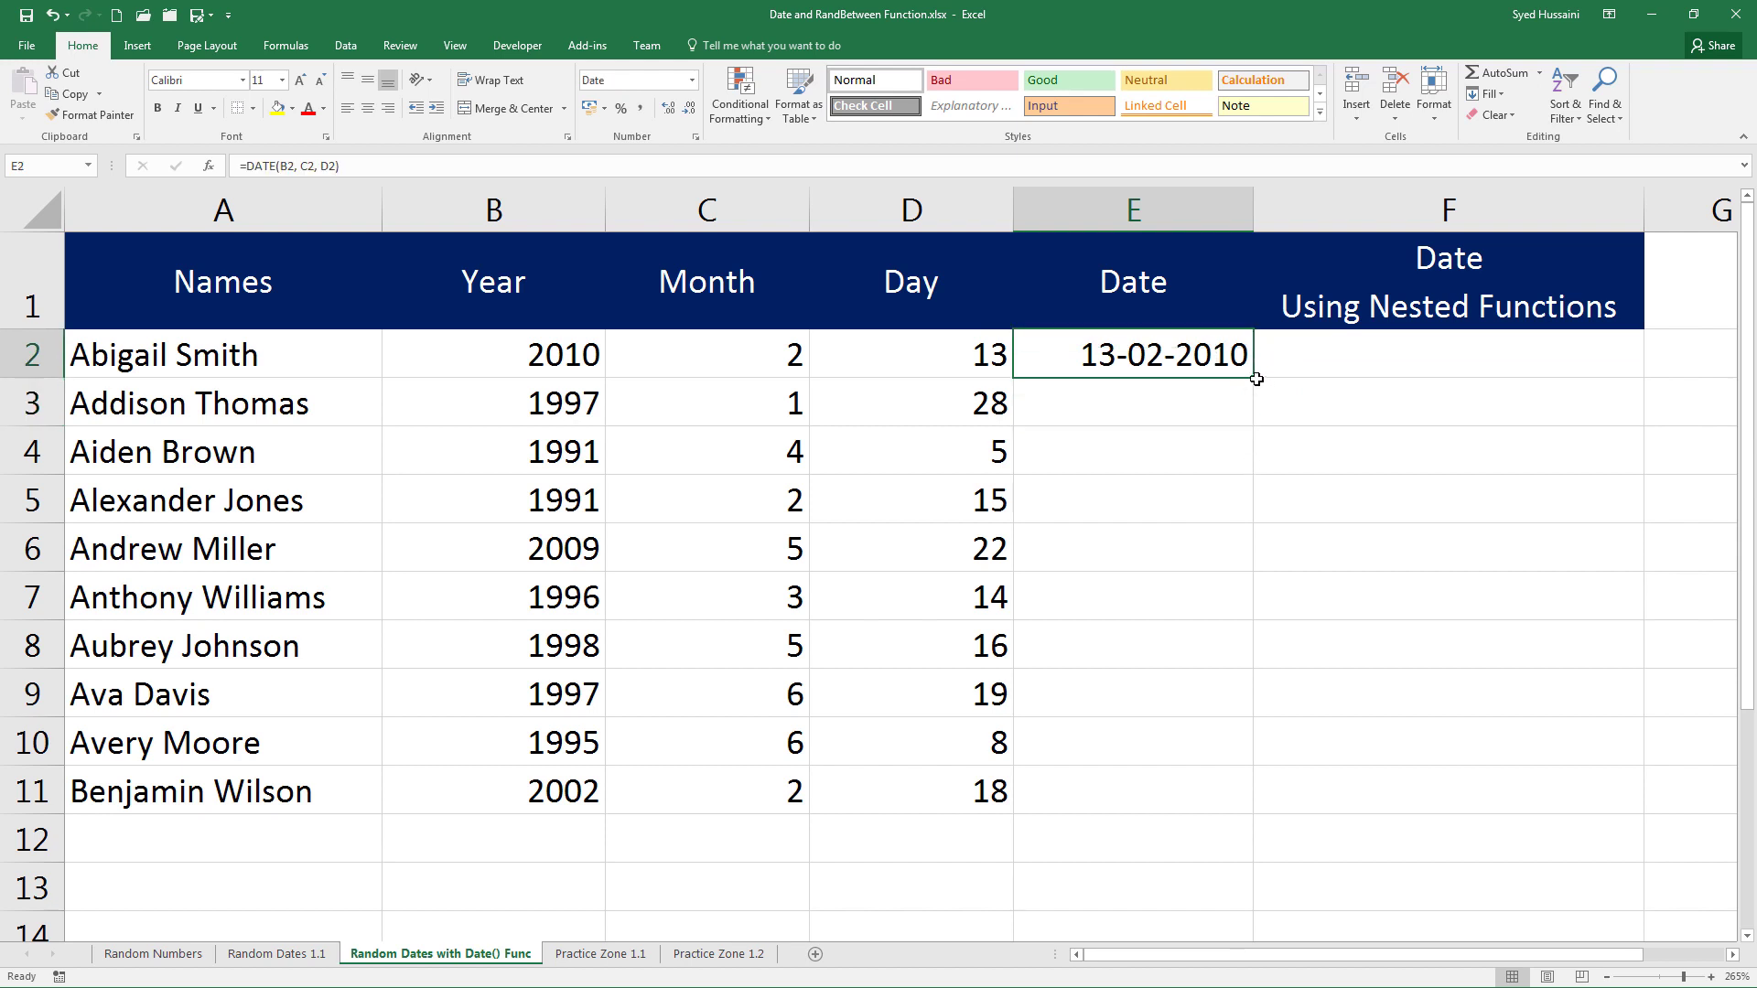
left_click_drag(1253, 377, 1240, 813)
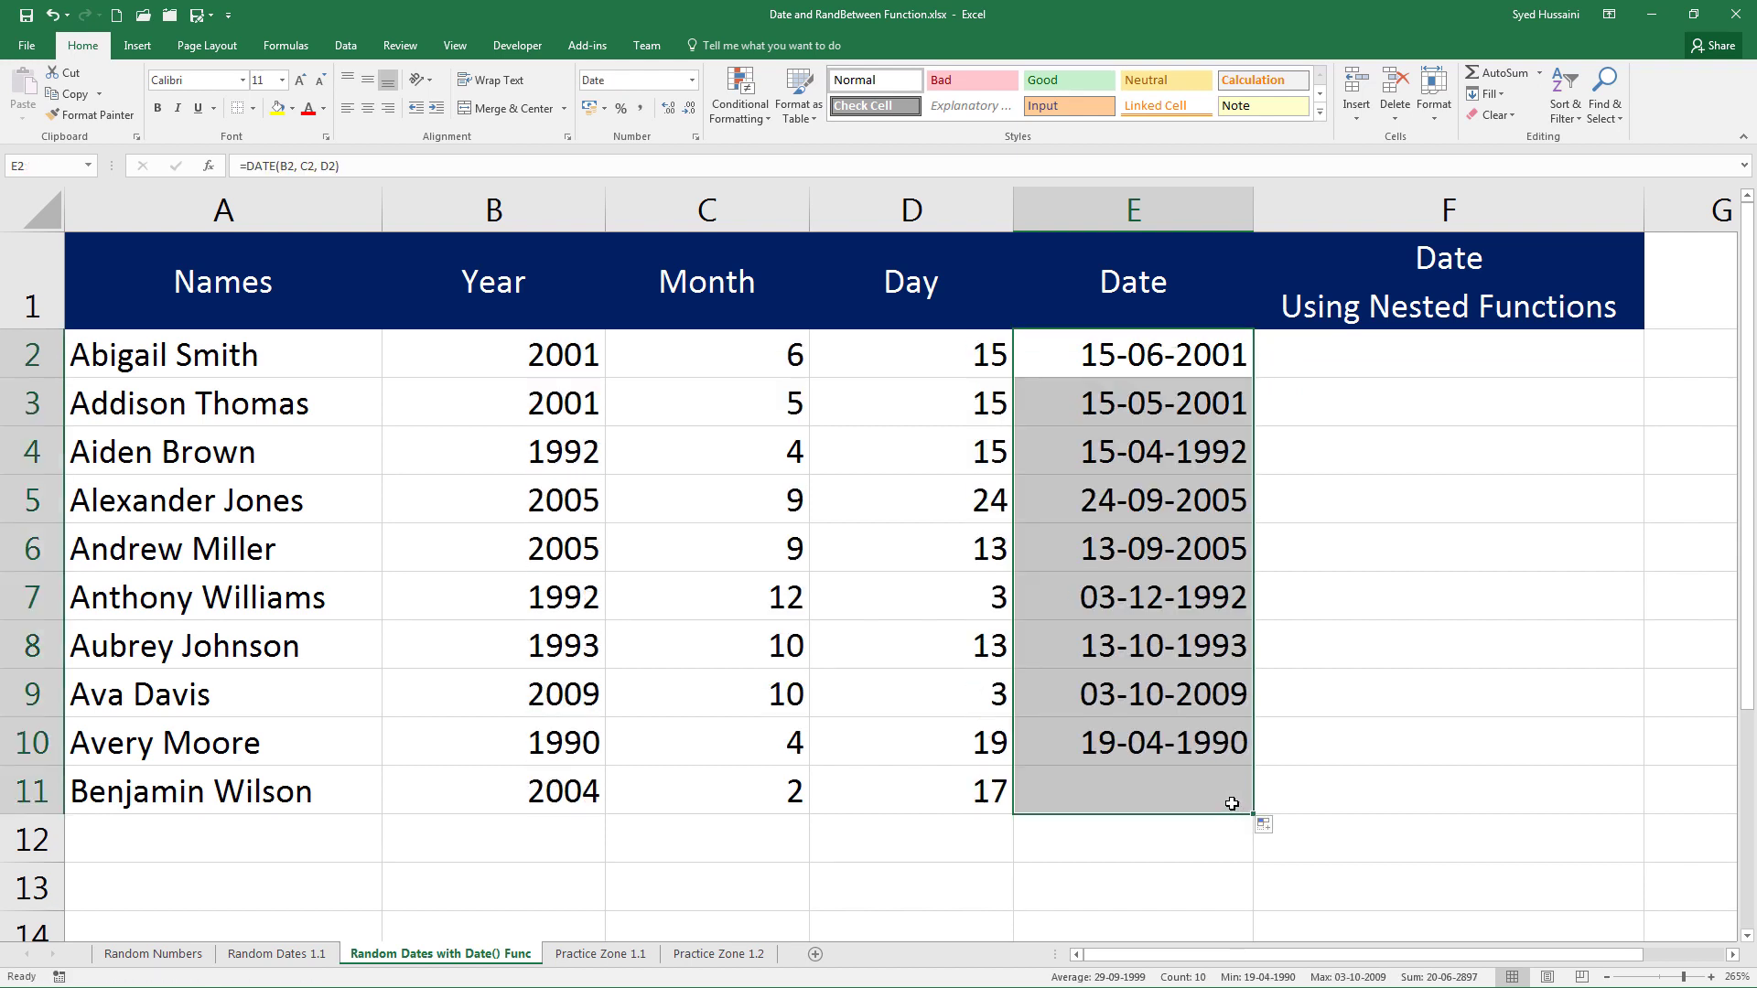
left_click(1088, 847)
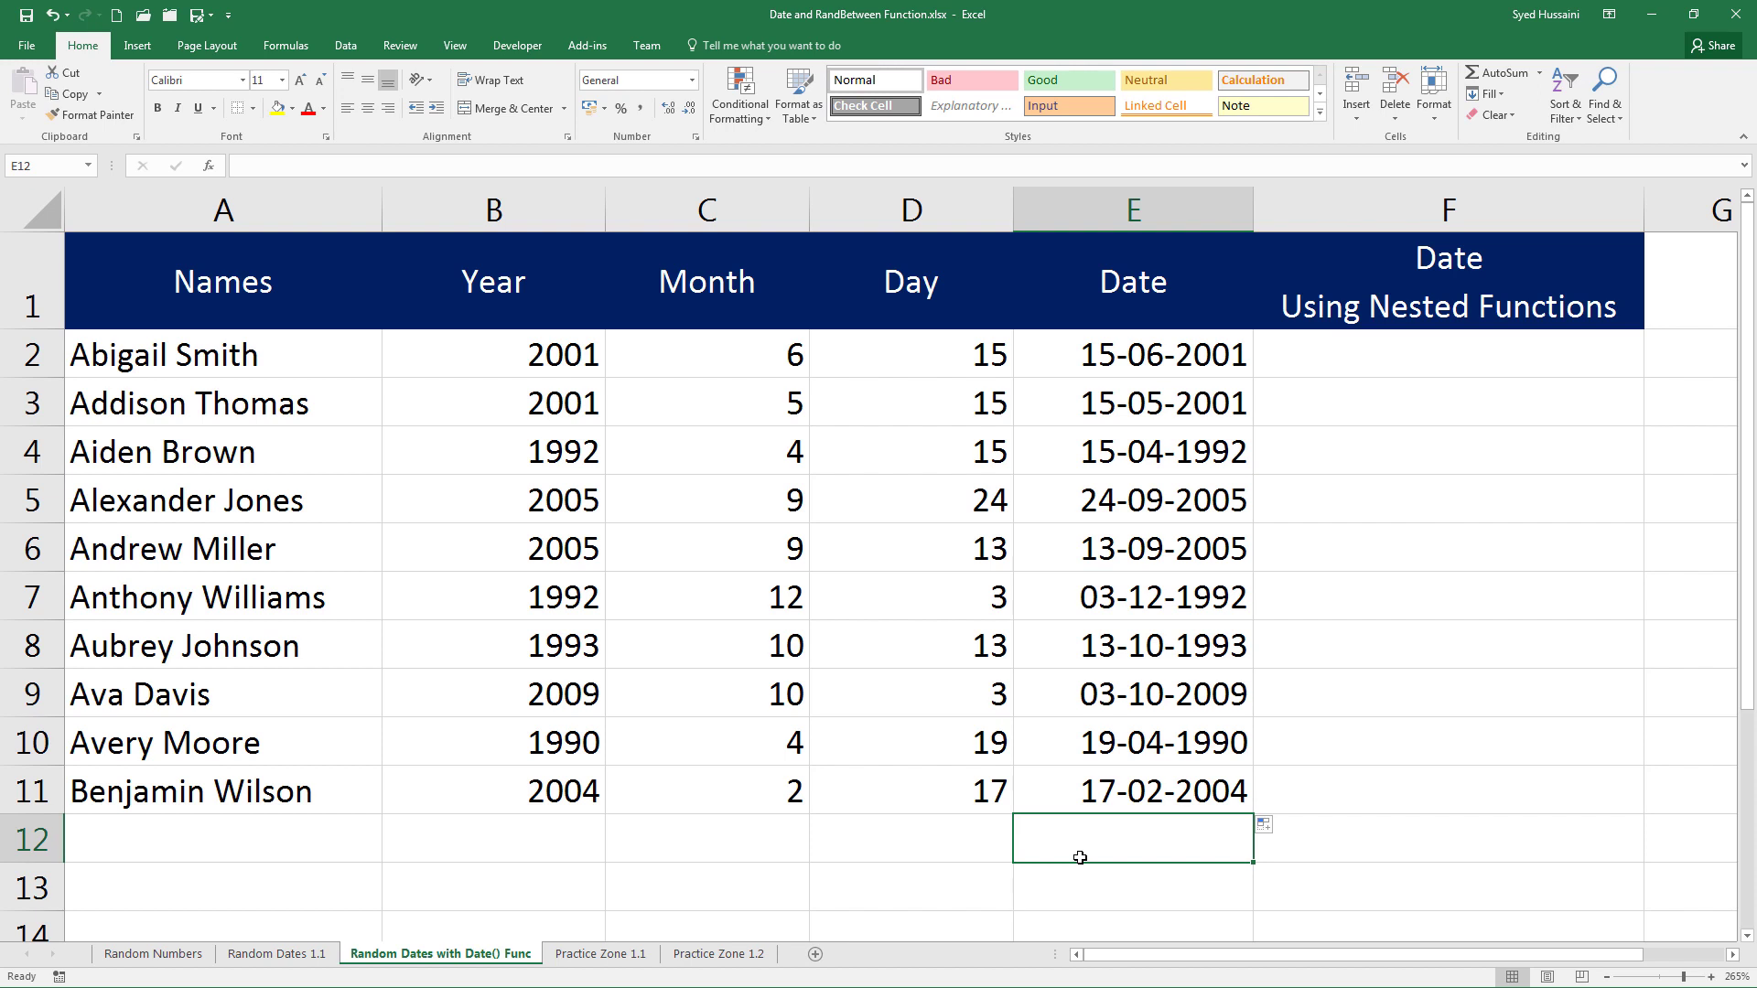
Copy the Year, Month and Day formulas in B2:D11, paste them back in place as values, and end copy mode.
key("Left")
left_click_drag(875, 720, 878, 789)
key("ctrl+c")
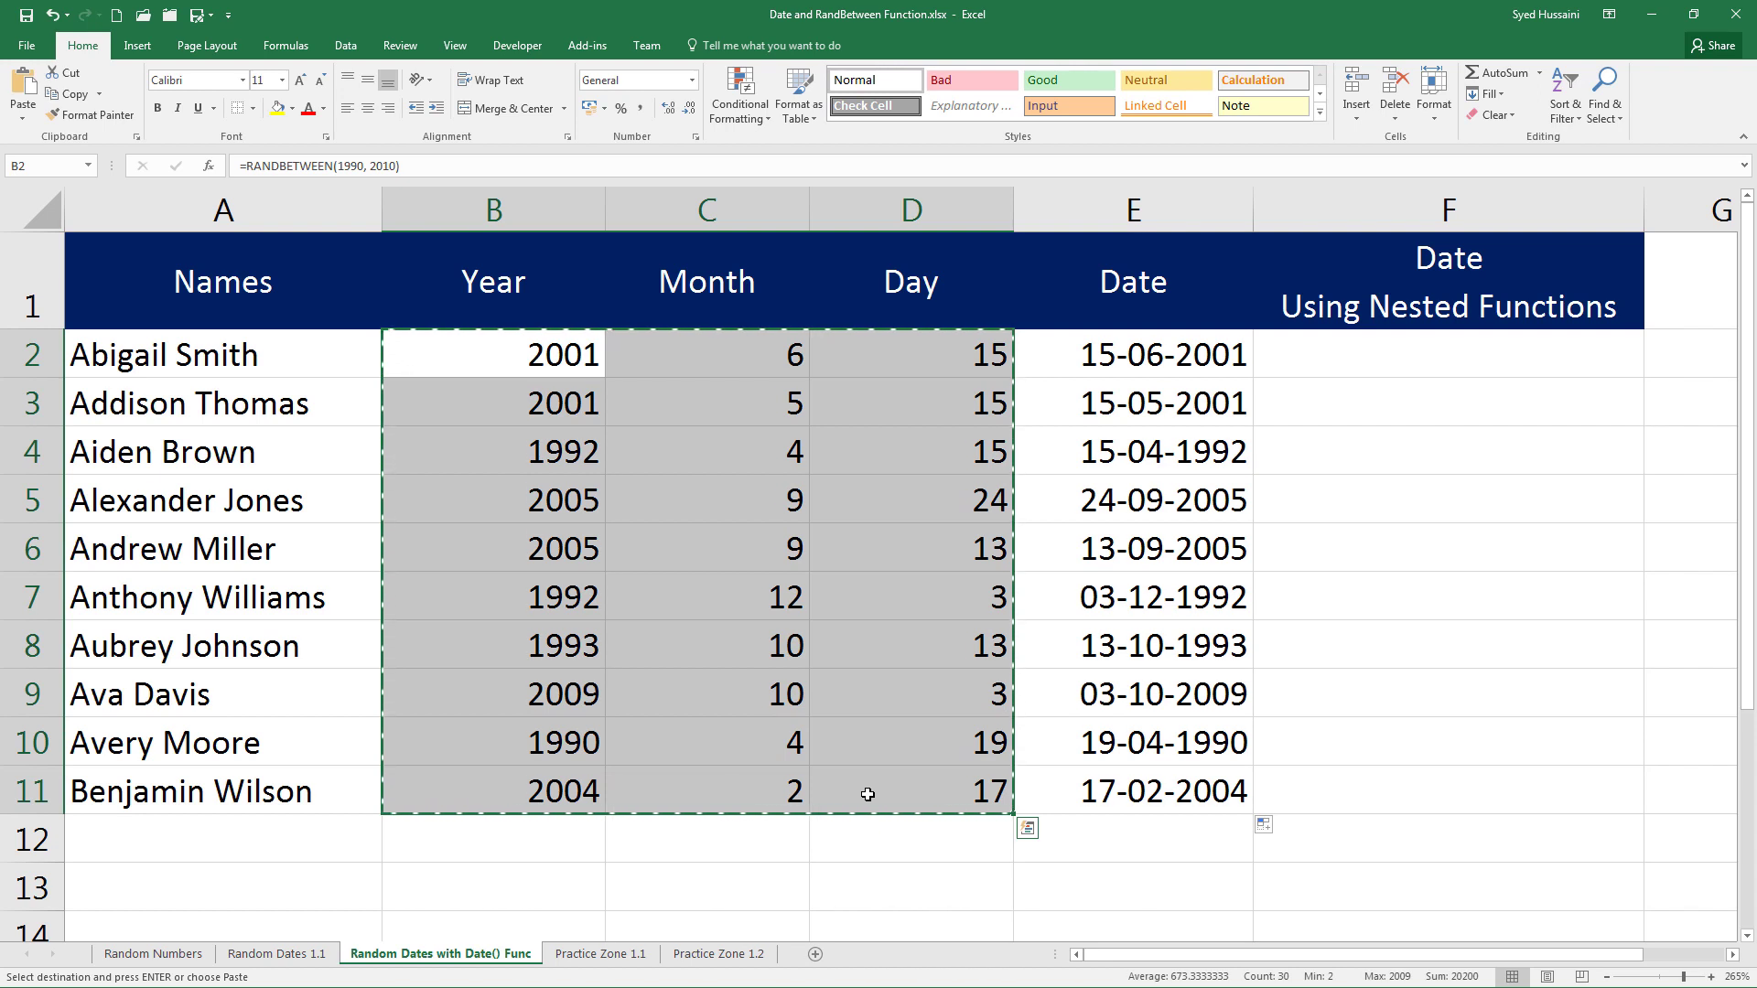
key("ctrl+v")
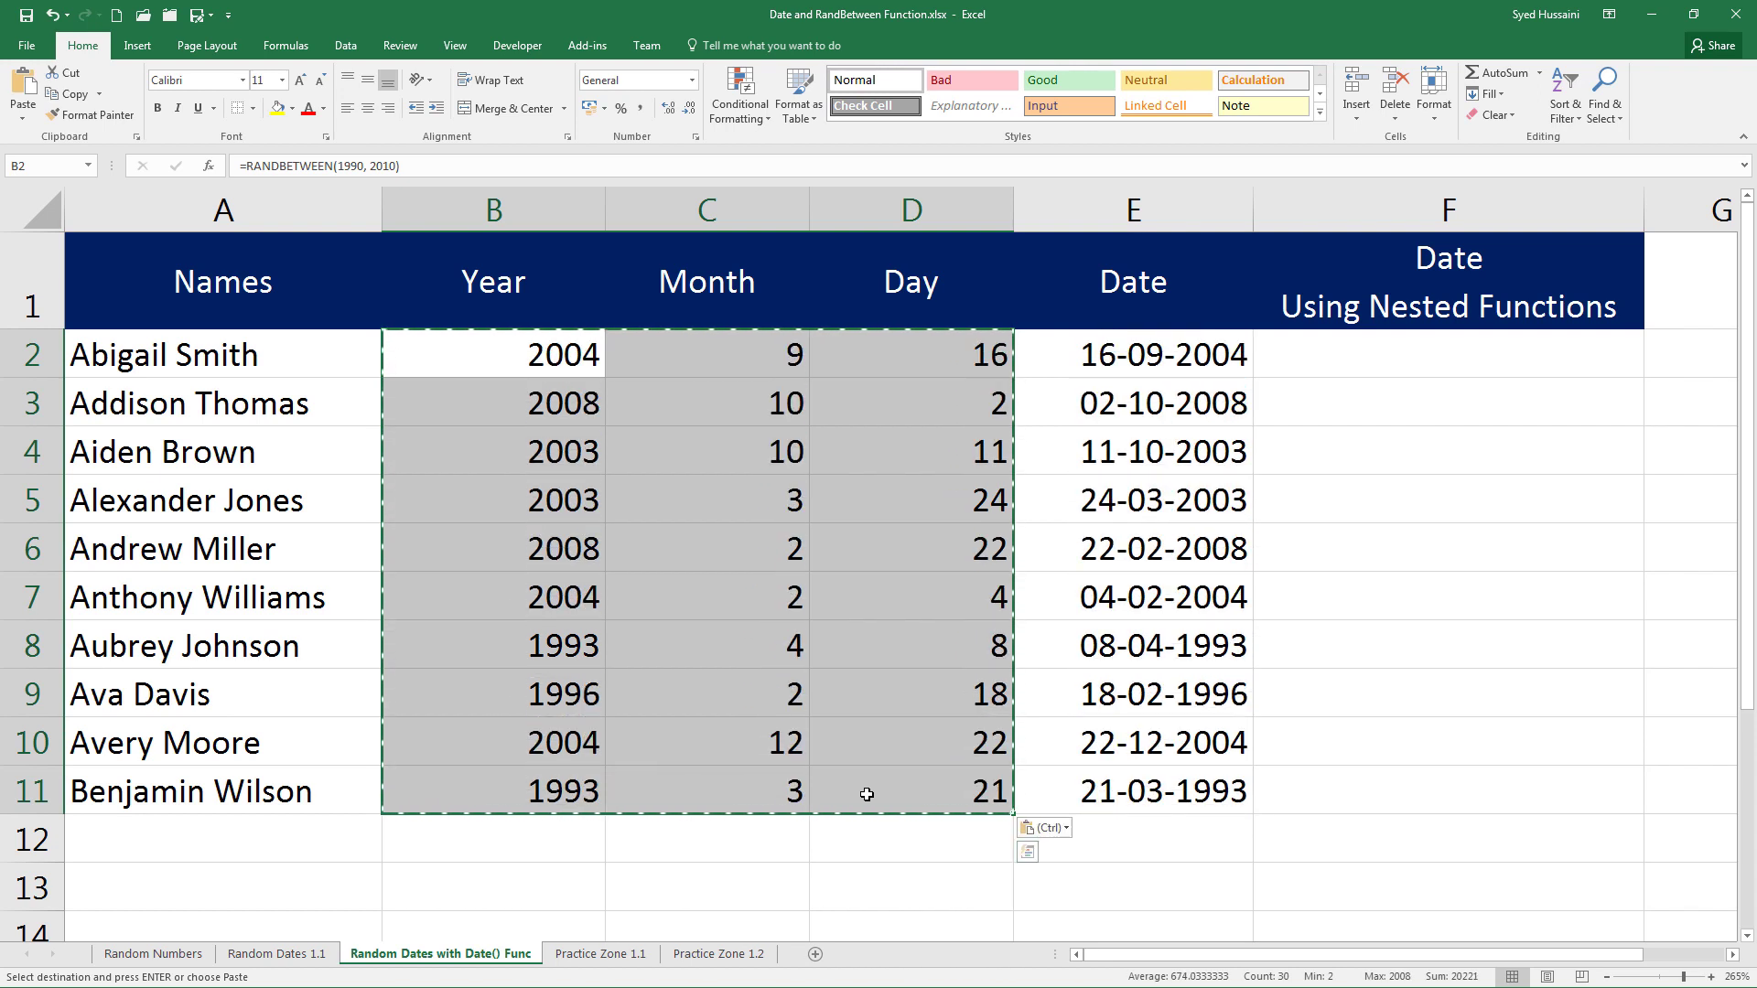
left_click(1044, 828)
left_click(1034, 758)
left_click(1098, 549)
left_click(1127, 366)
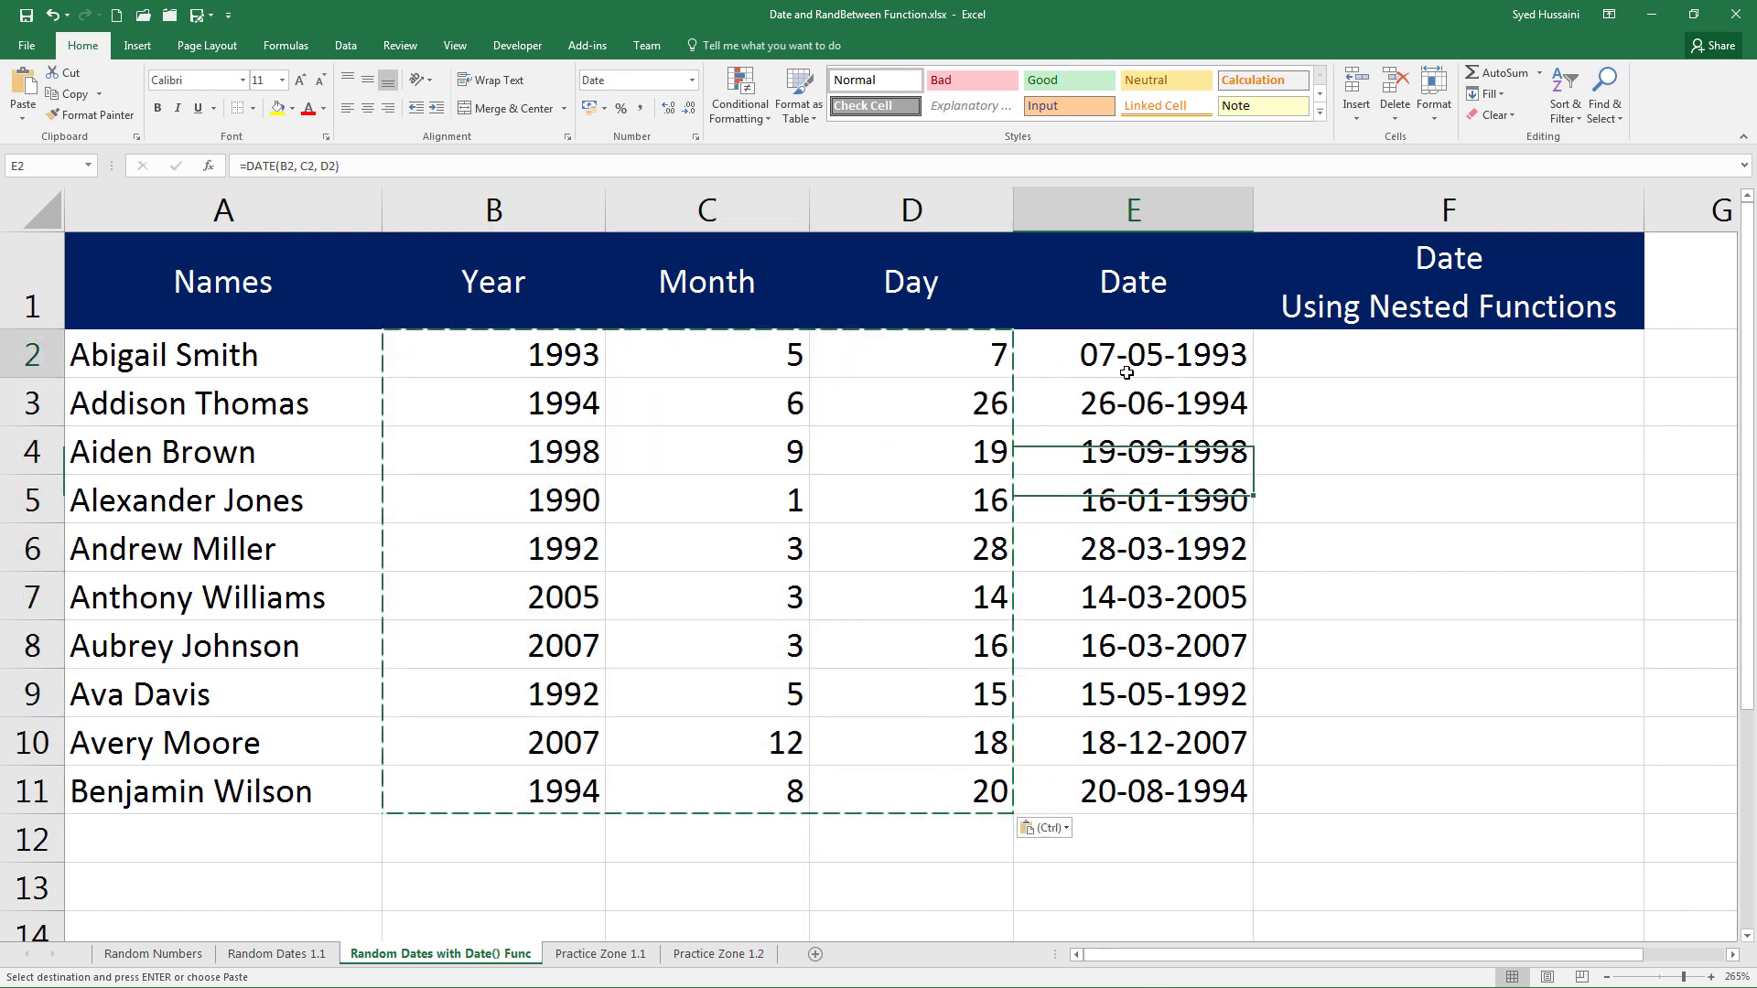
key("Escape")
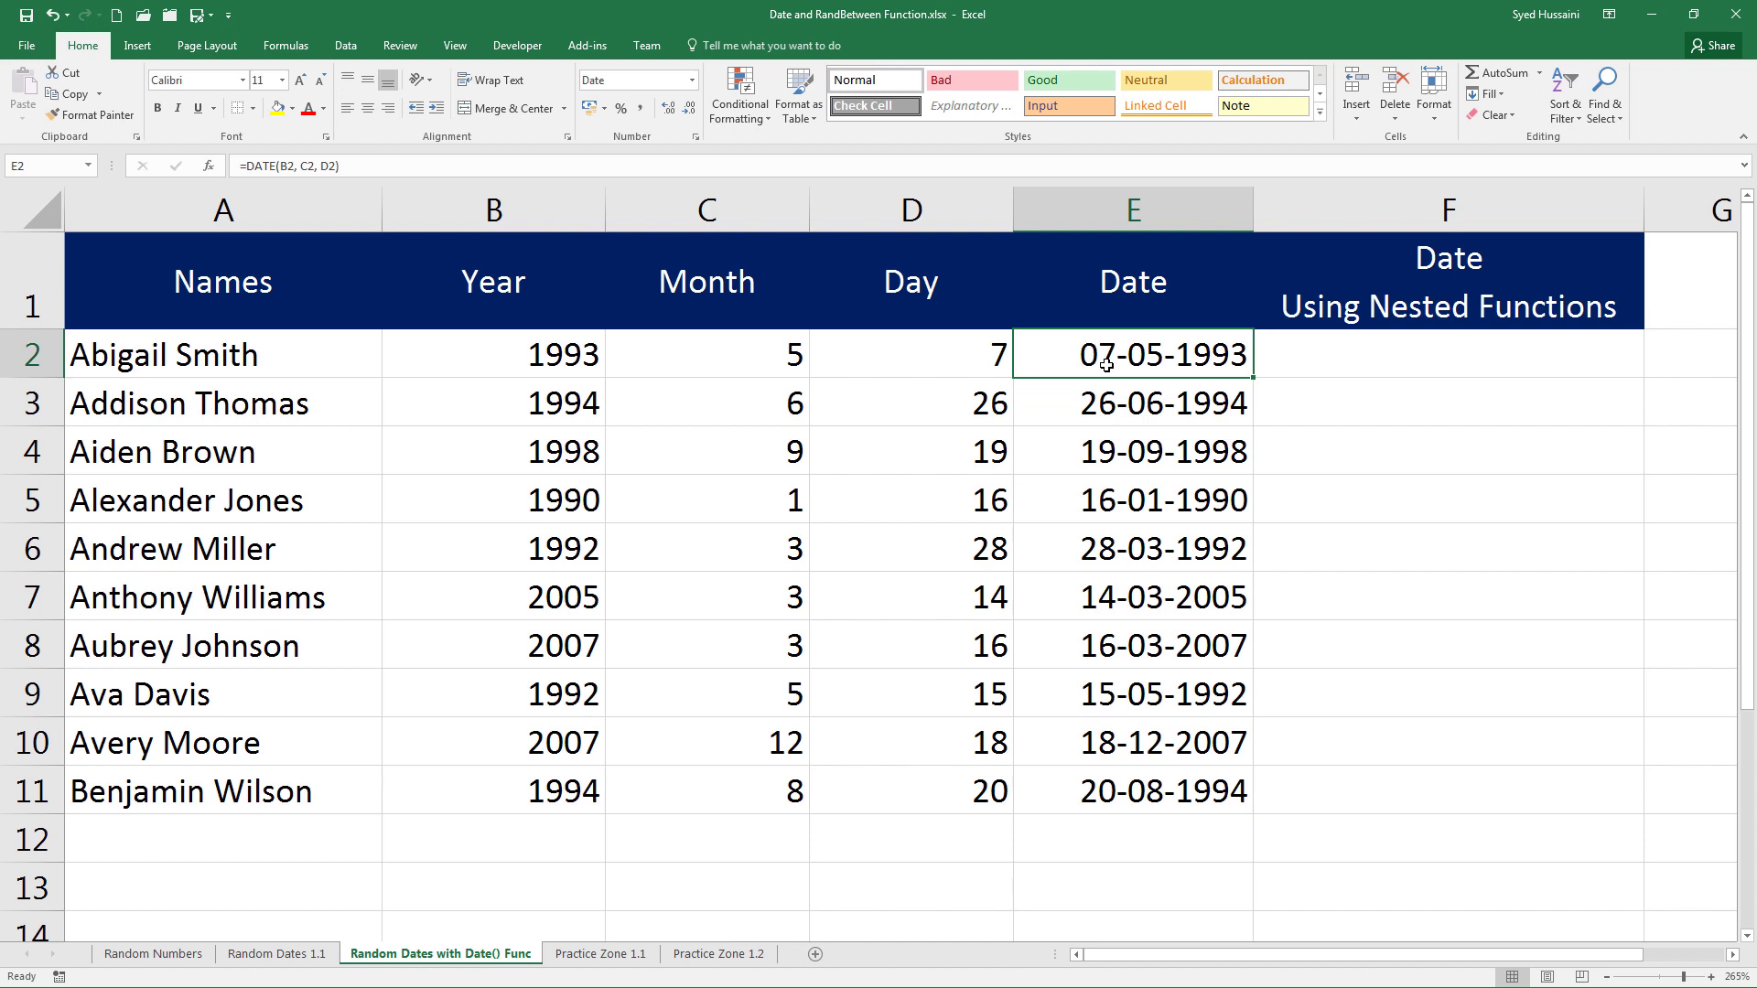
In F2, begin a nested DATE formula with RANDBETWEEN(1990, 2010) as its year argument.
left_click(1423, 348)
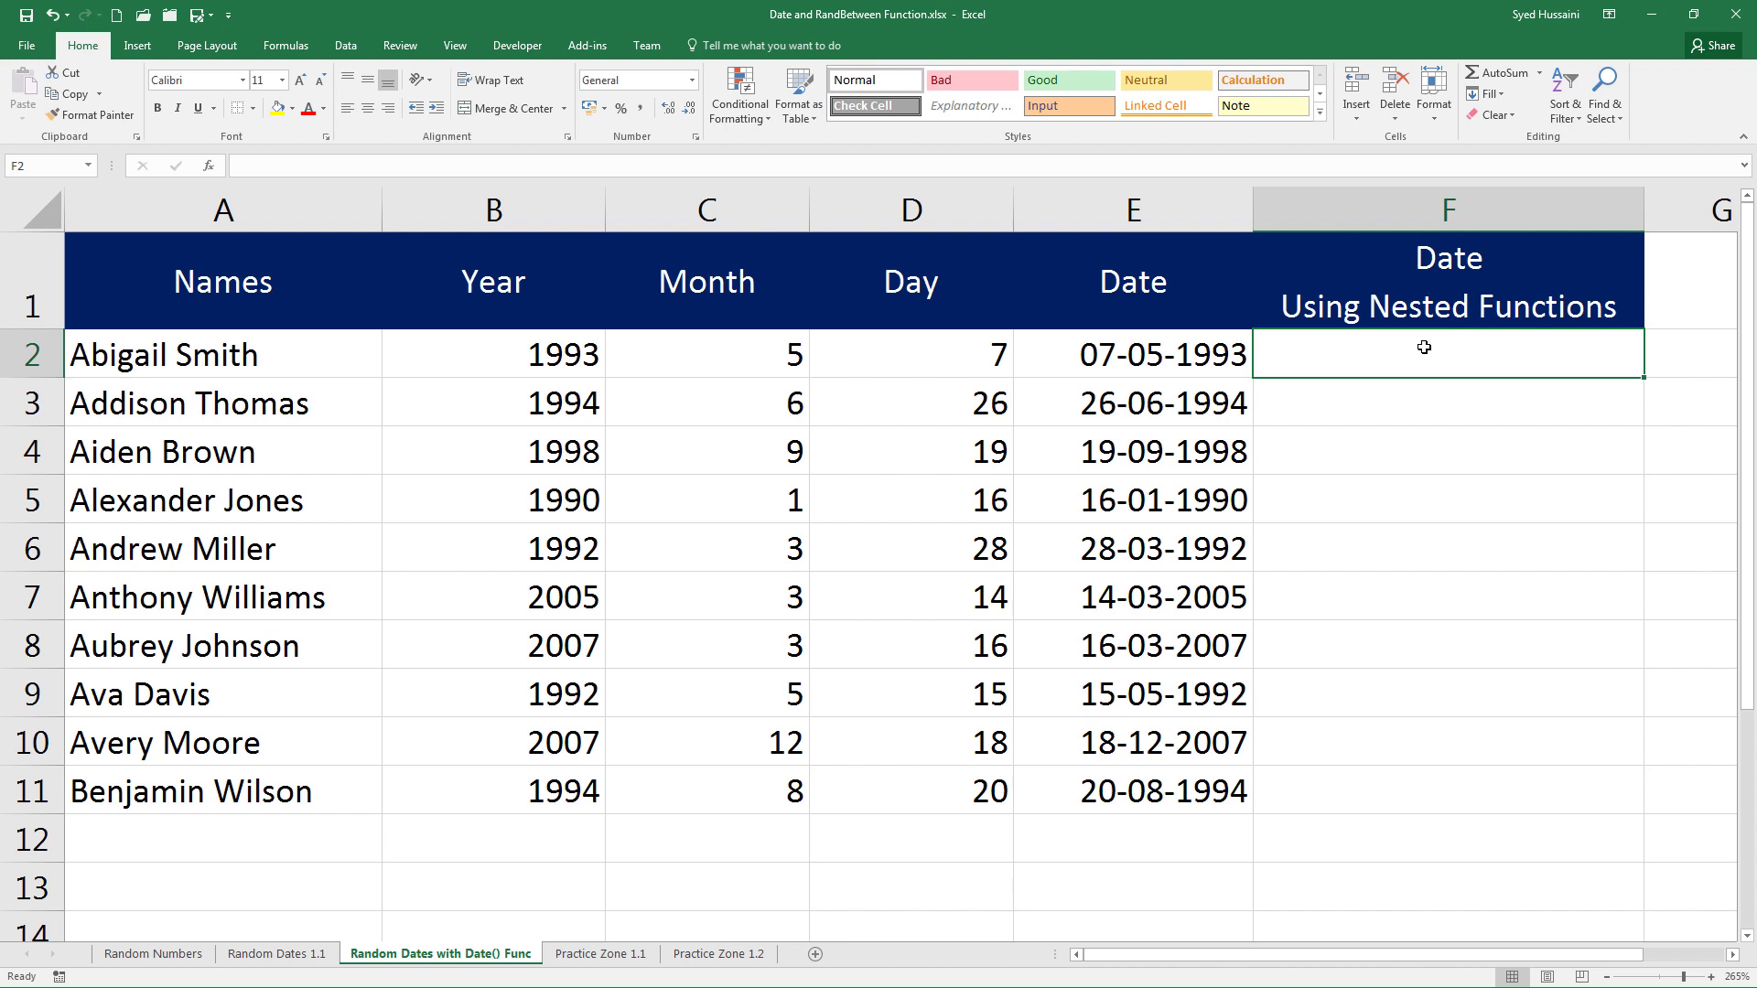
type("=")
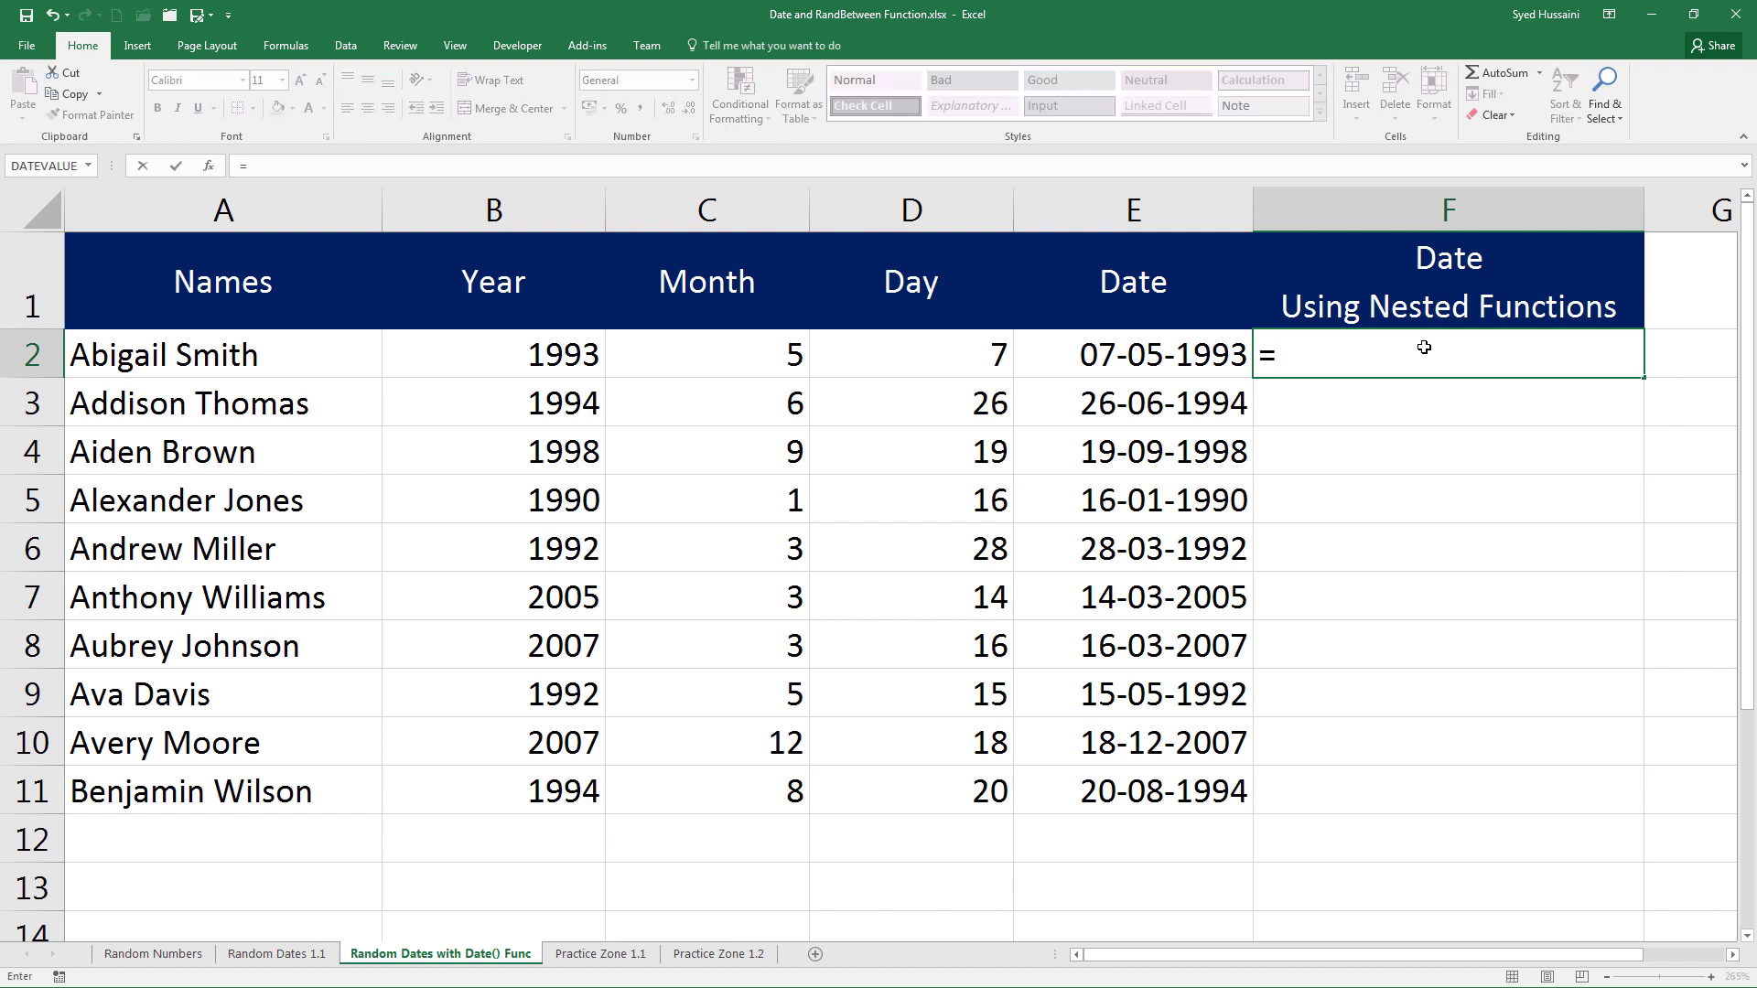
type("dat")
key("Tab")
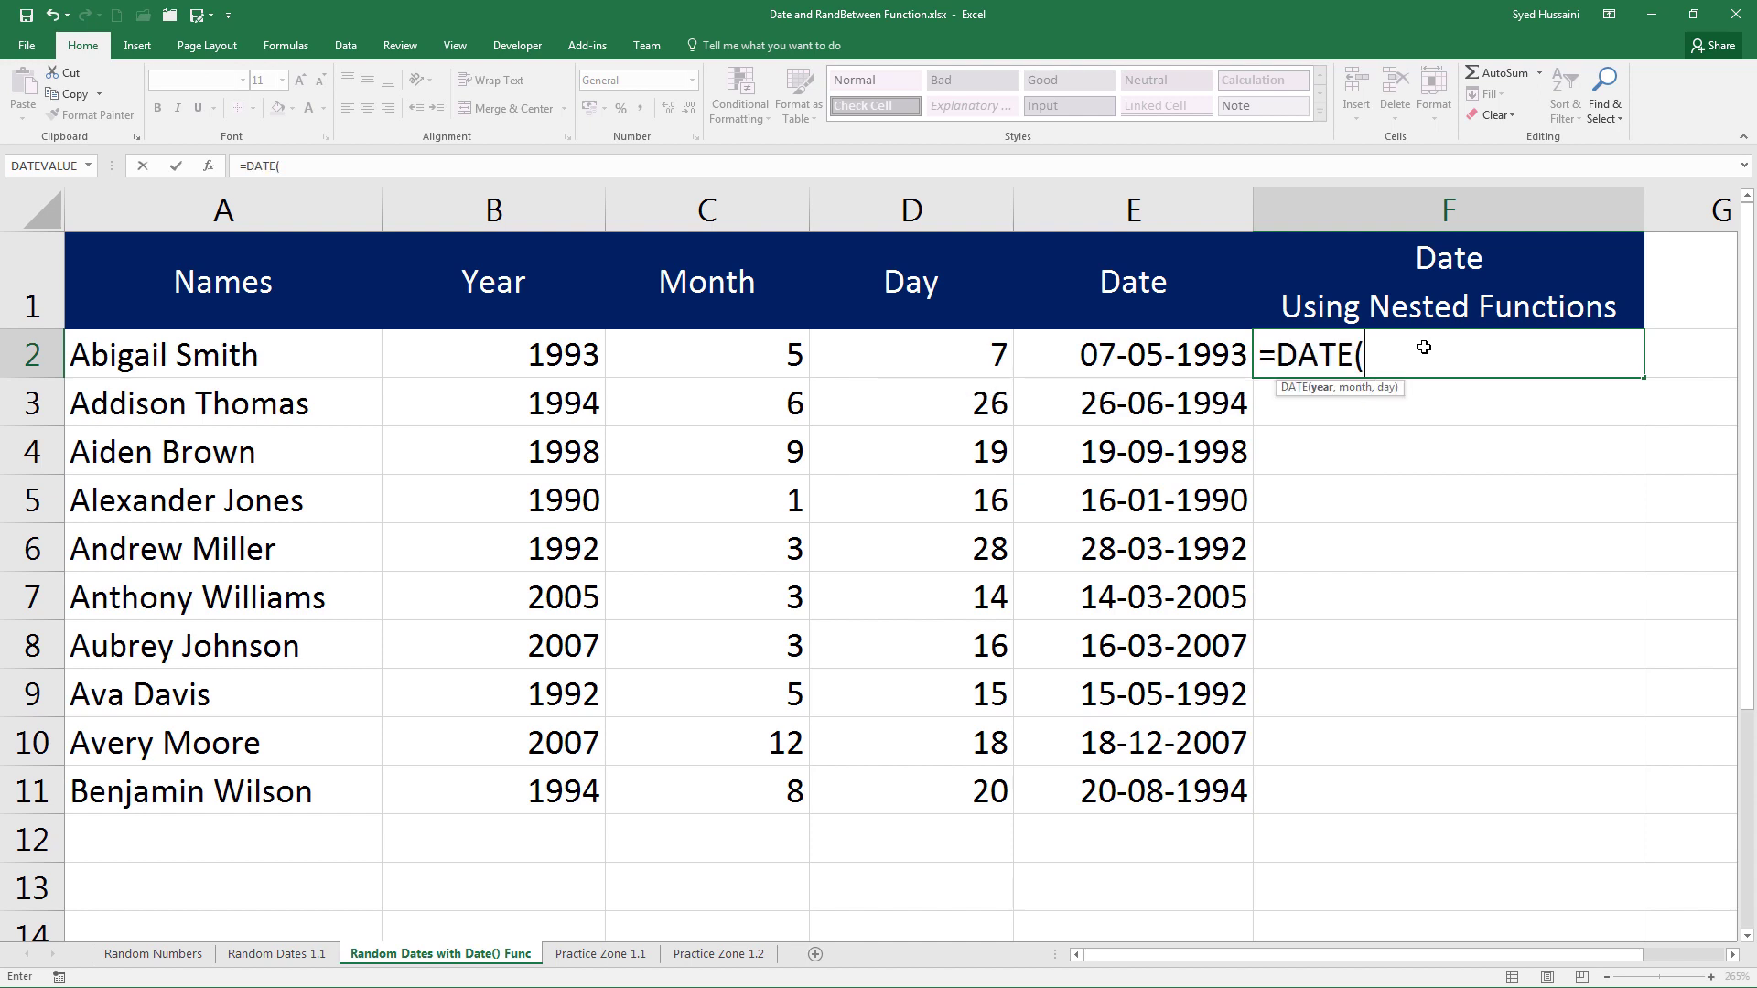
type("r")
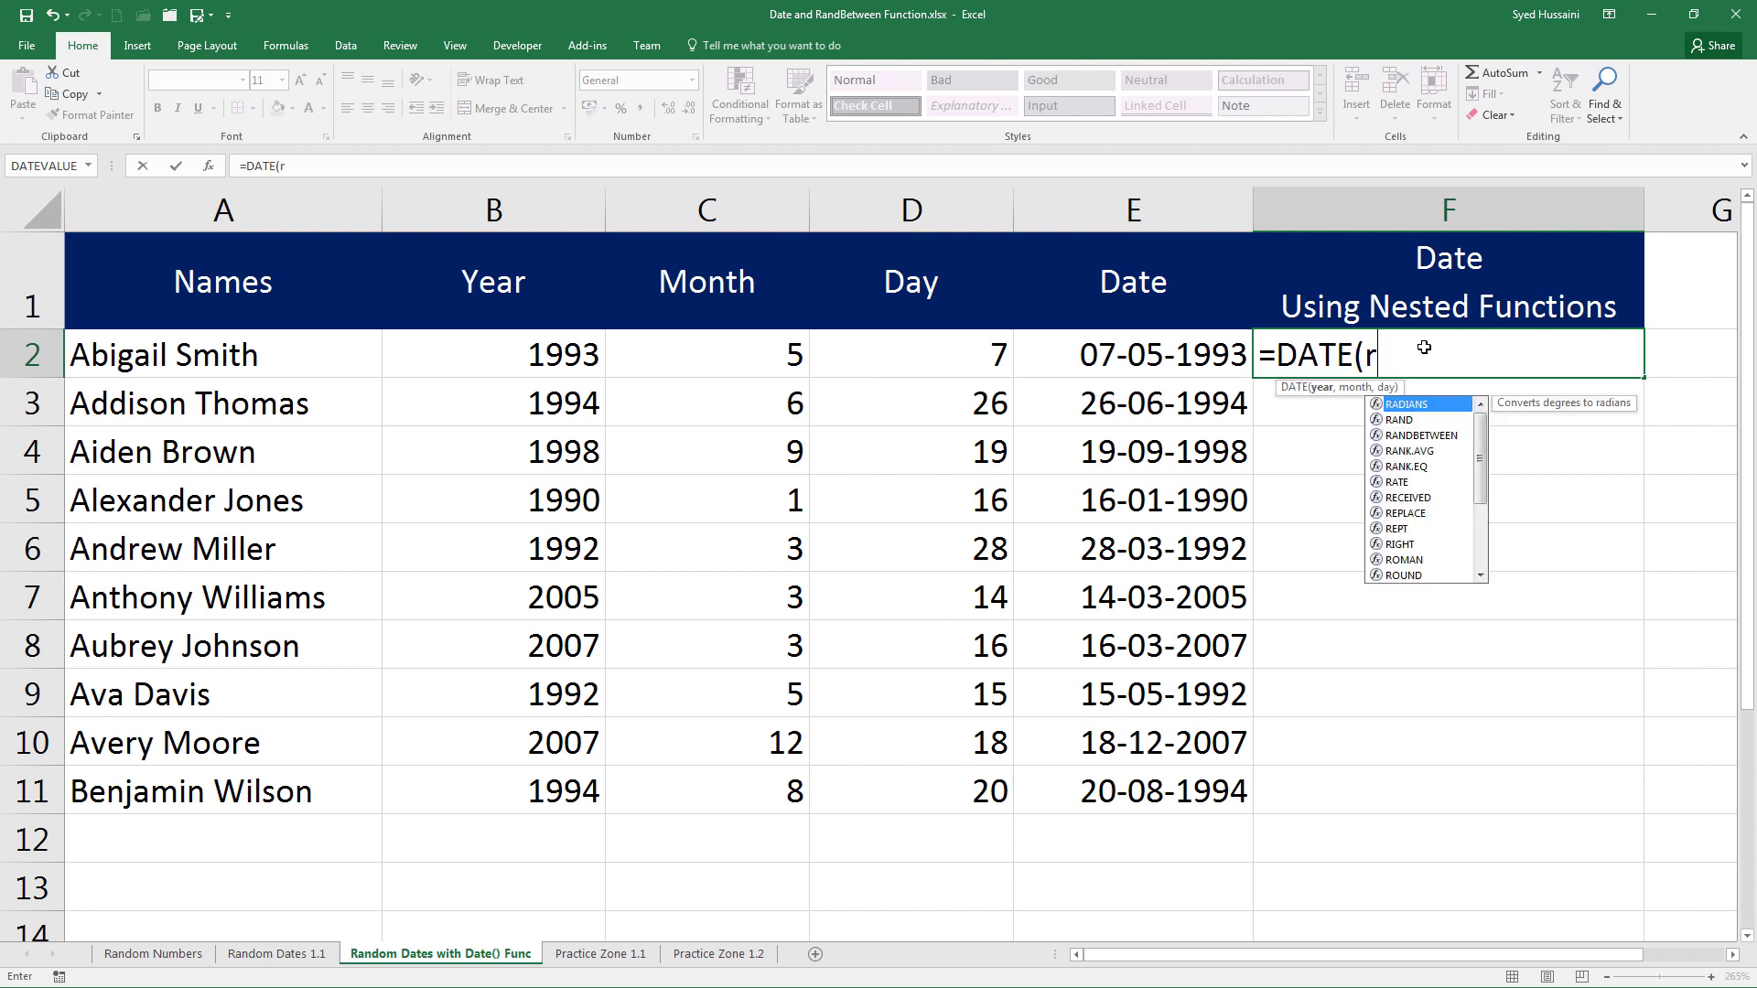
type("an")
key("Down")
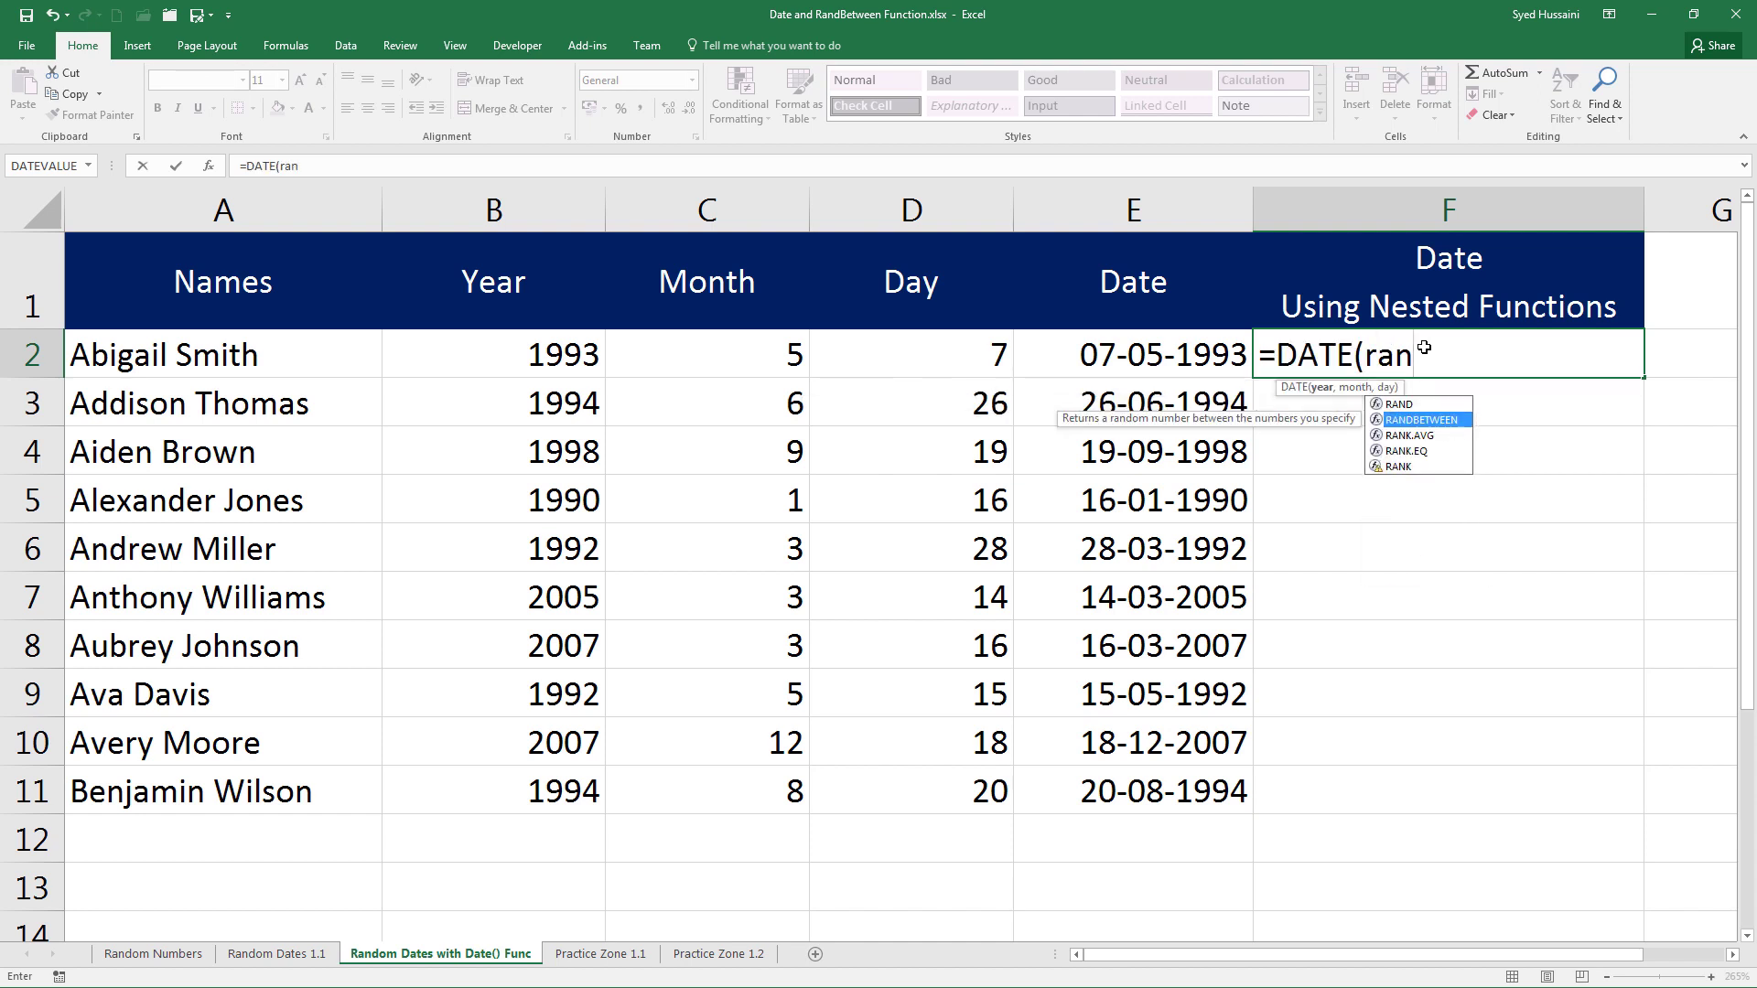
key("Tab")
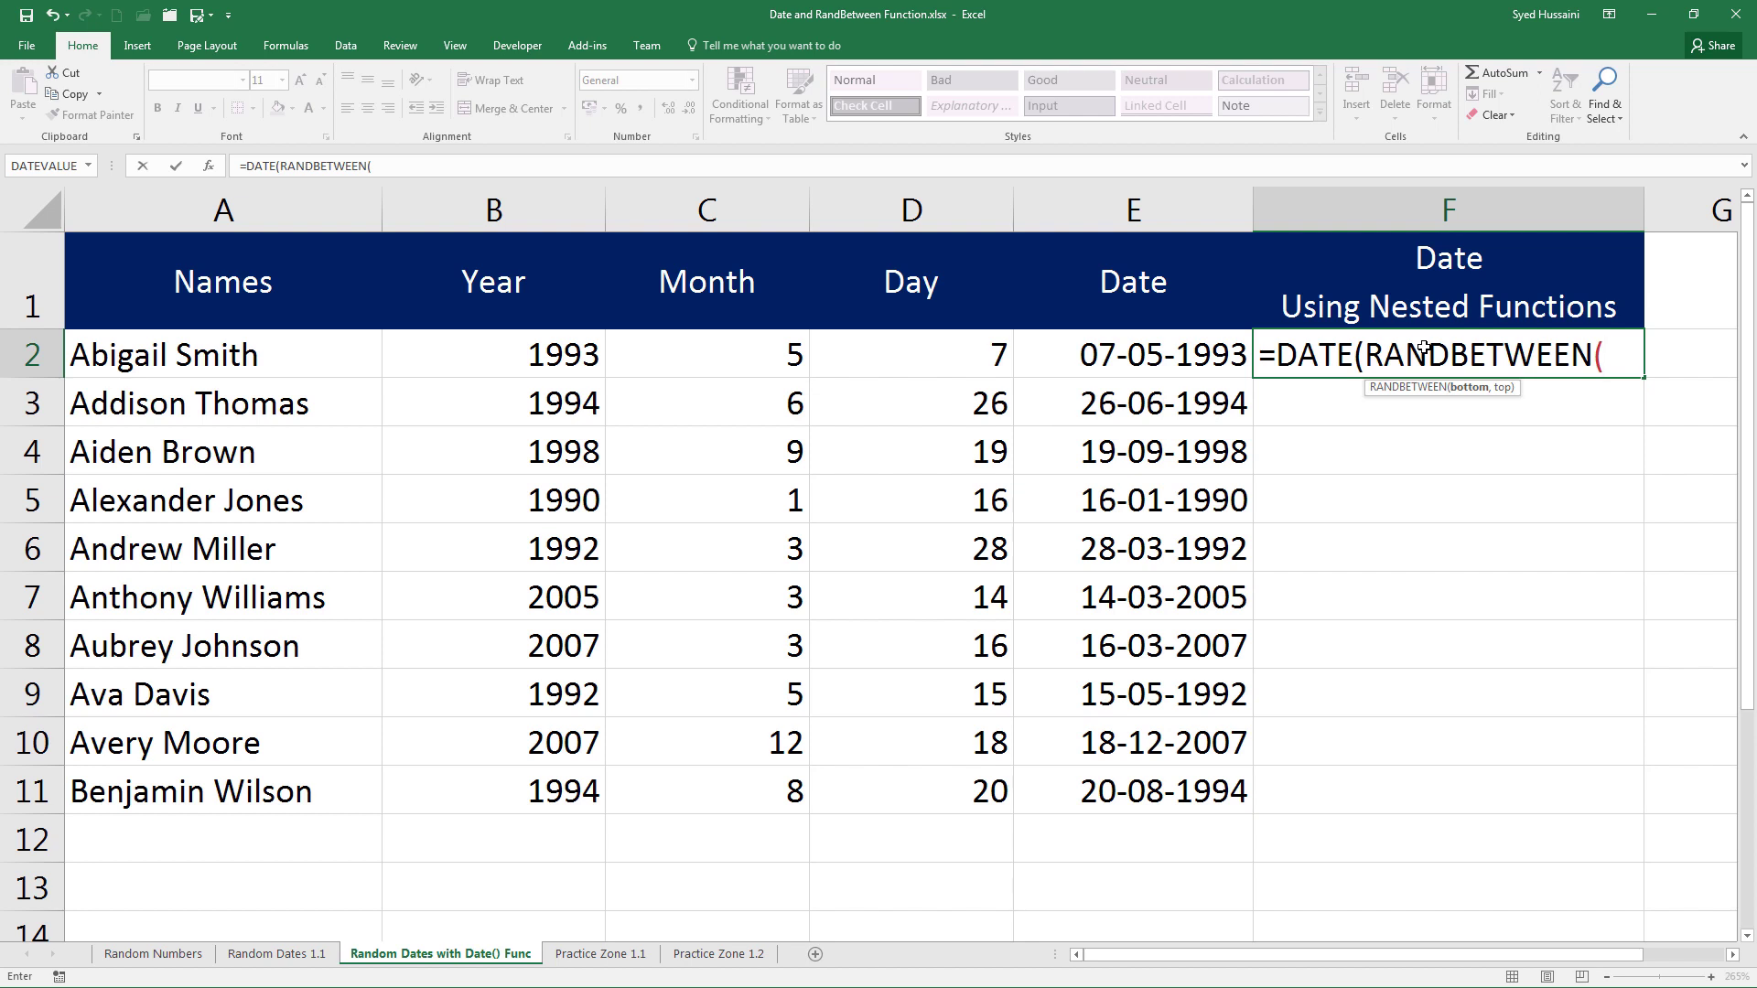
type("1990,")
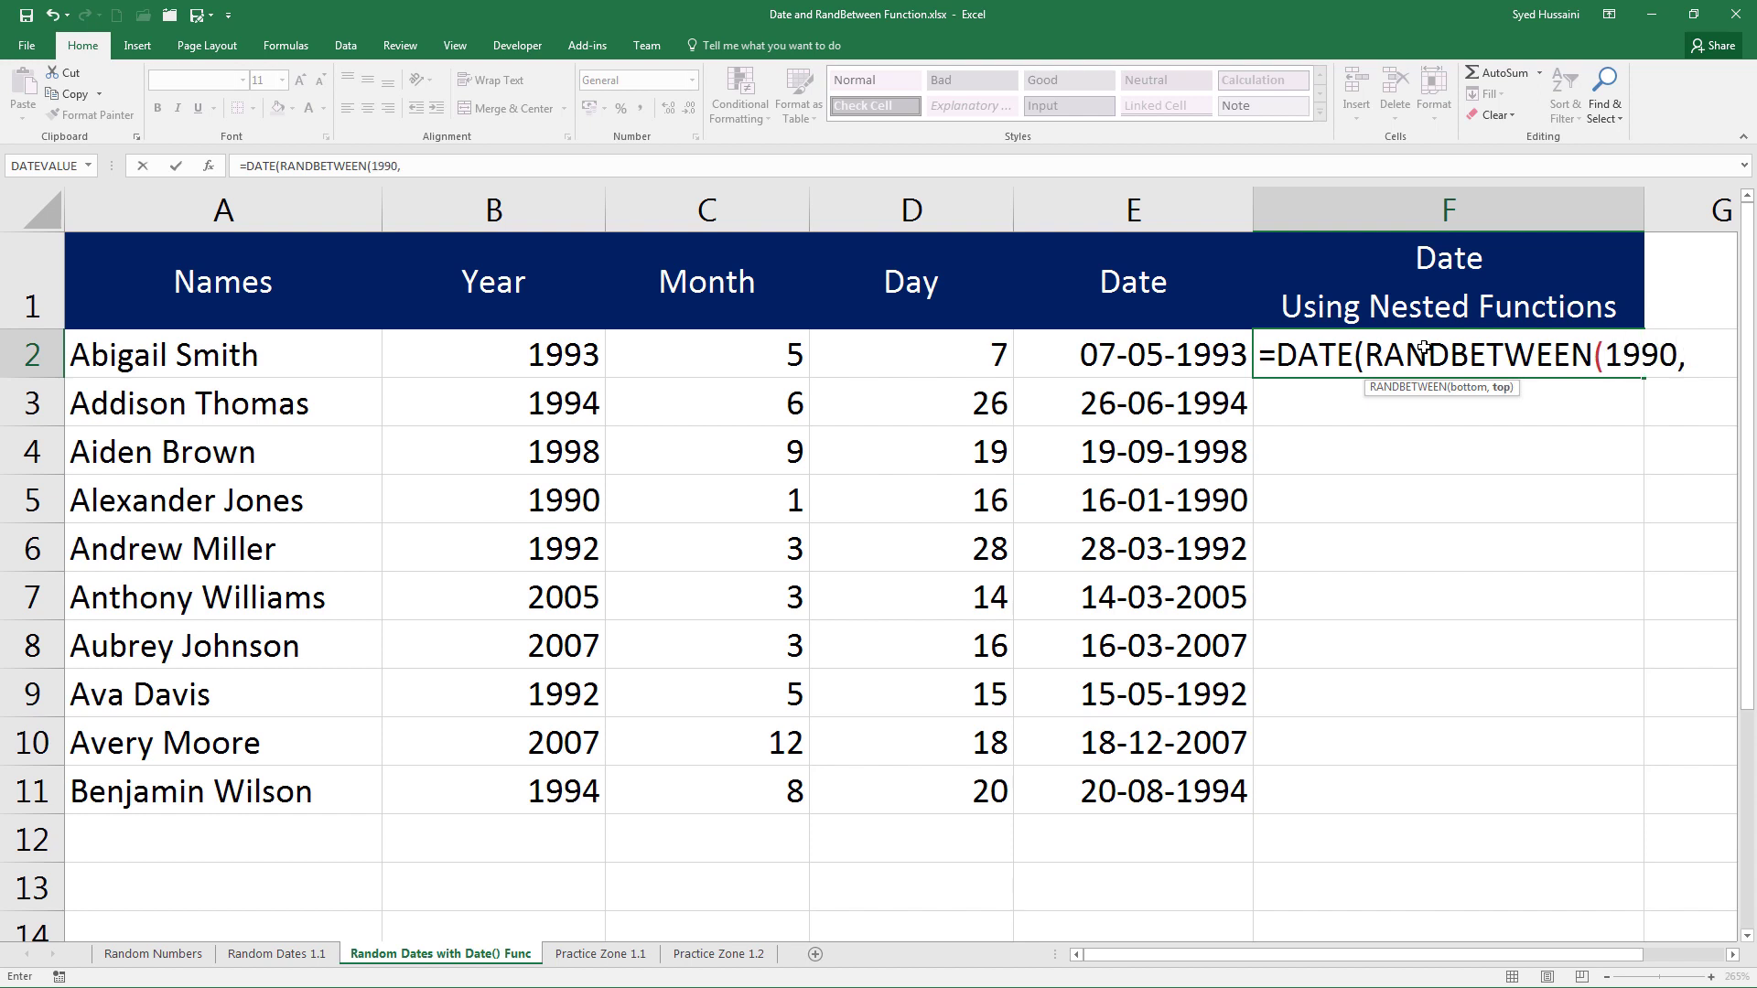
type(" 2010")
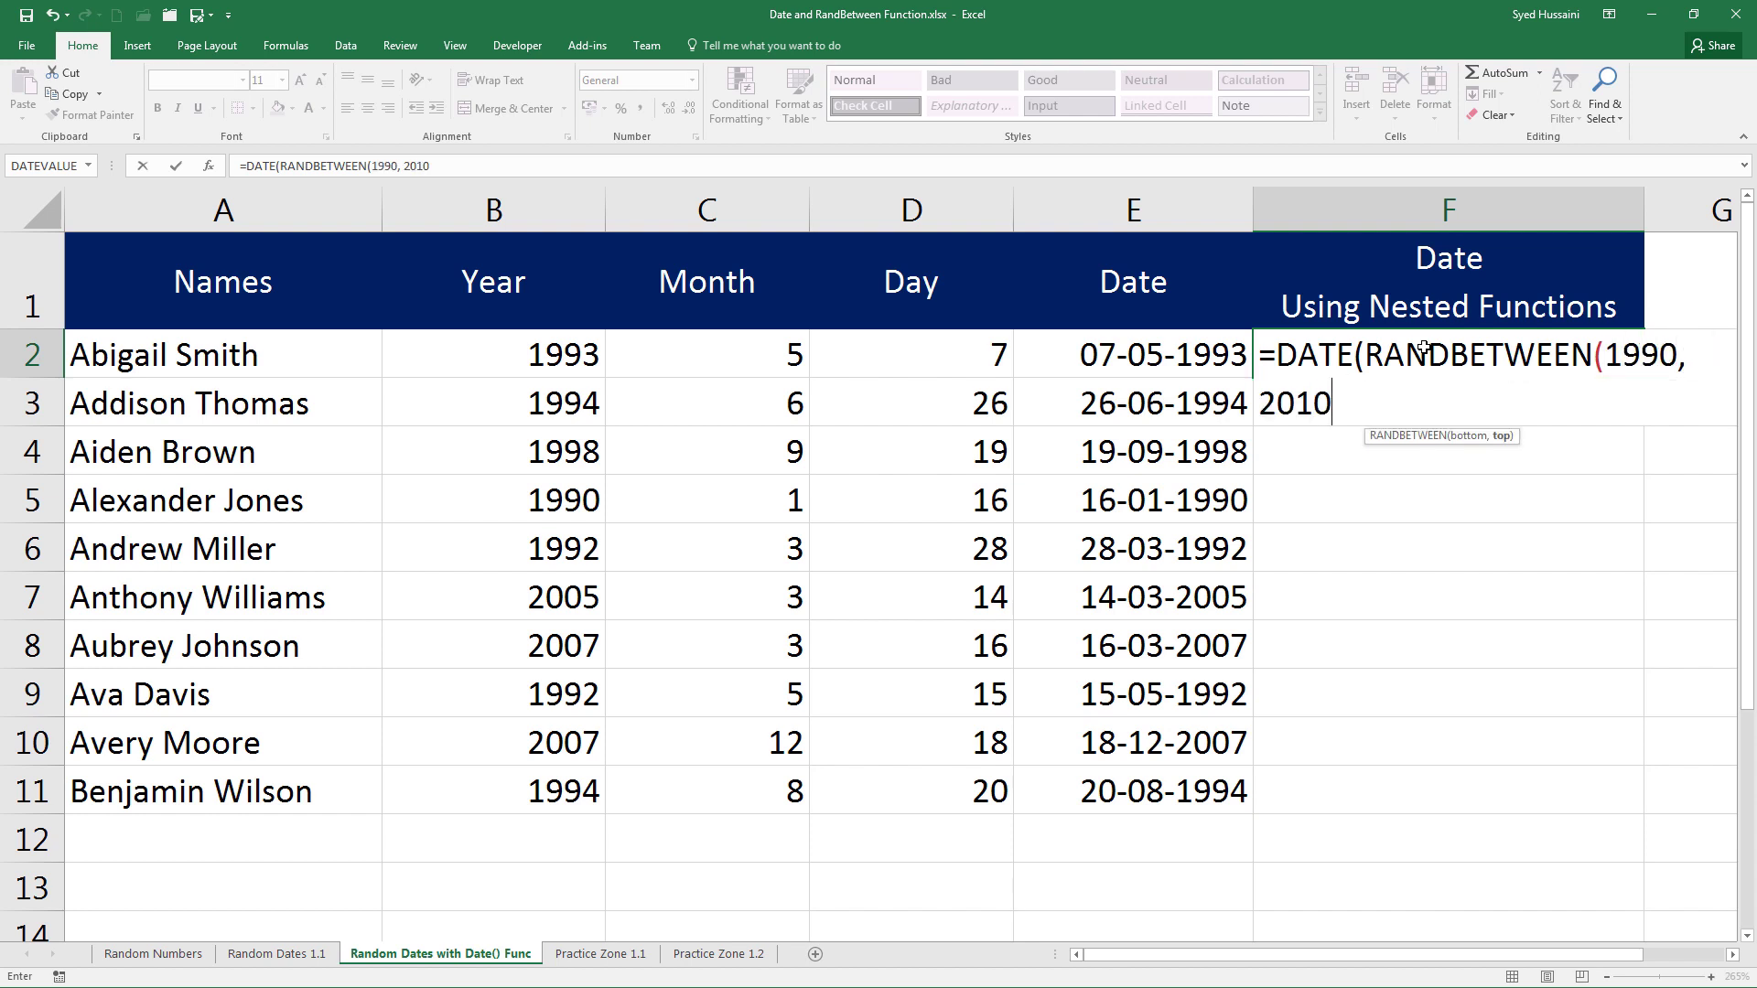
type(")")
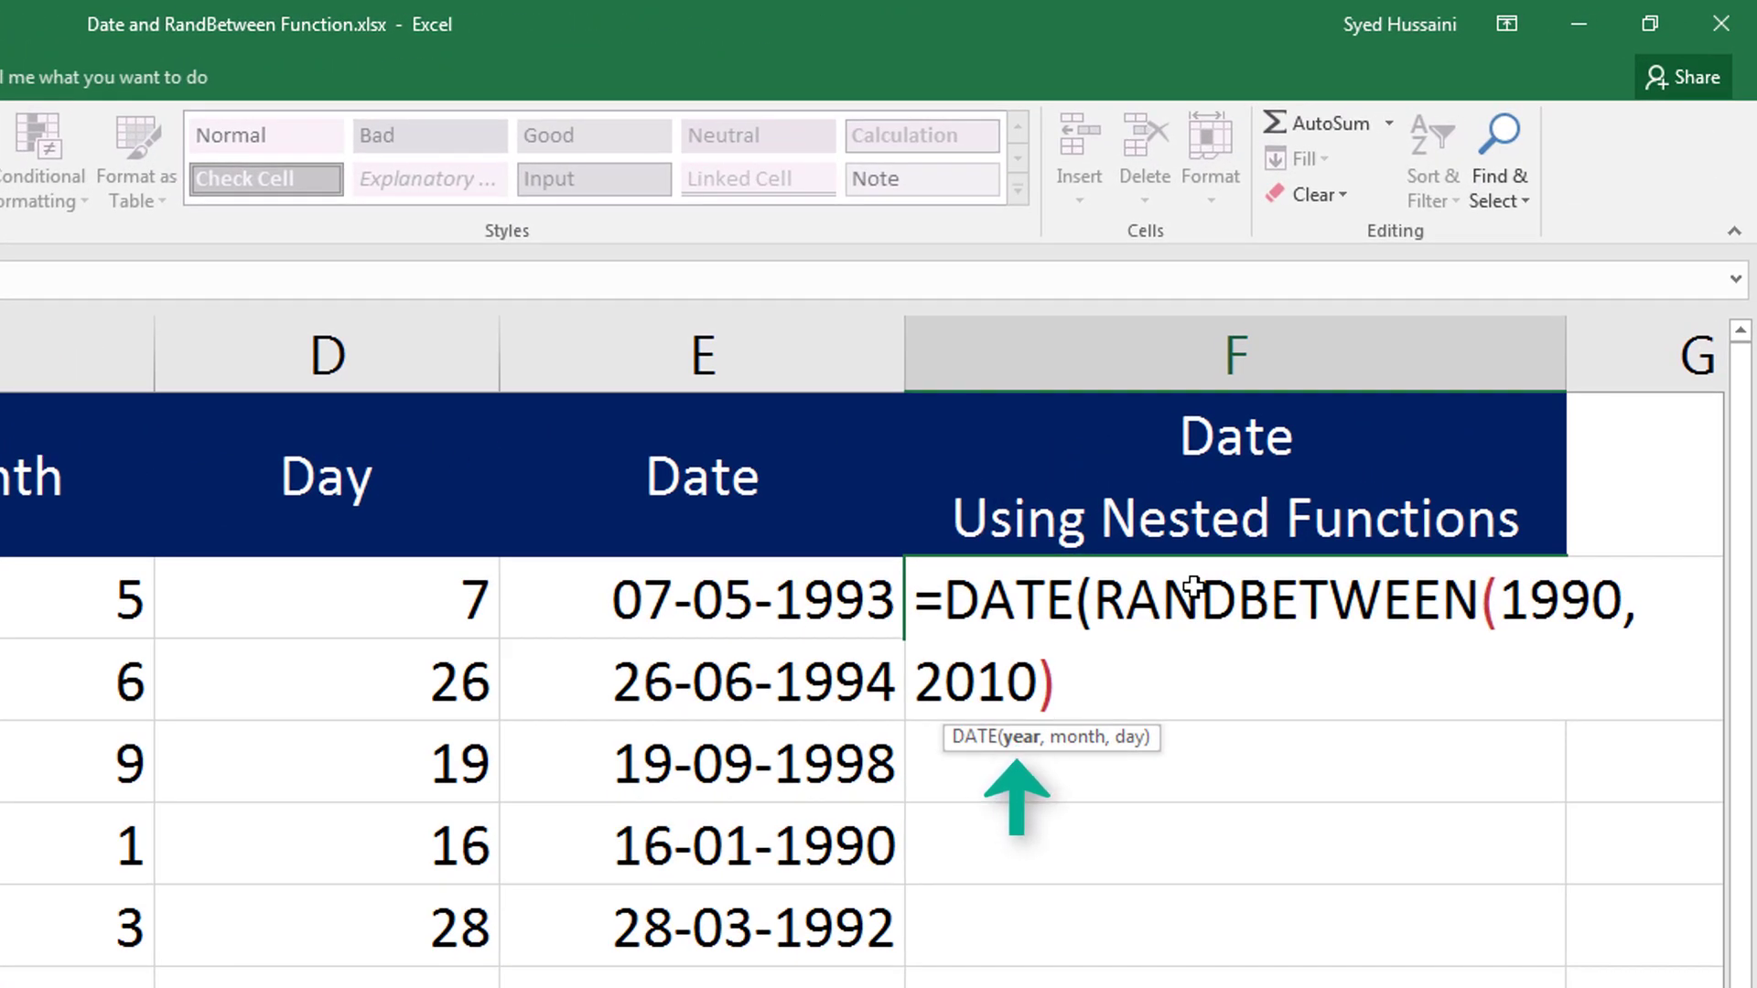
Add RANDBETWEEN(1, 12) as the month argument of the DATE formula in F2.
type(",")
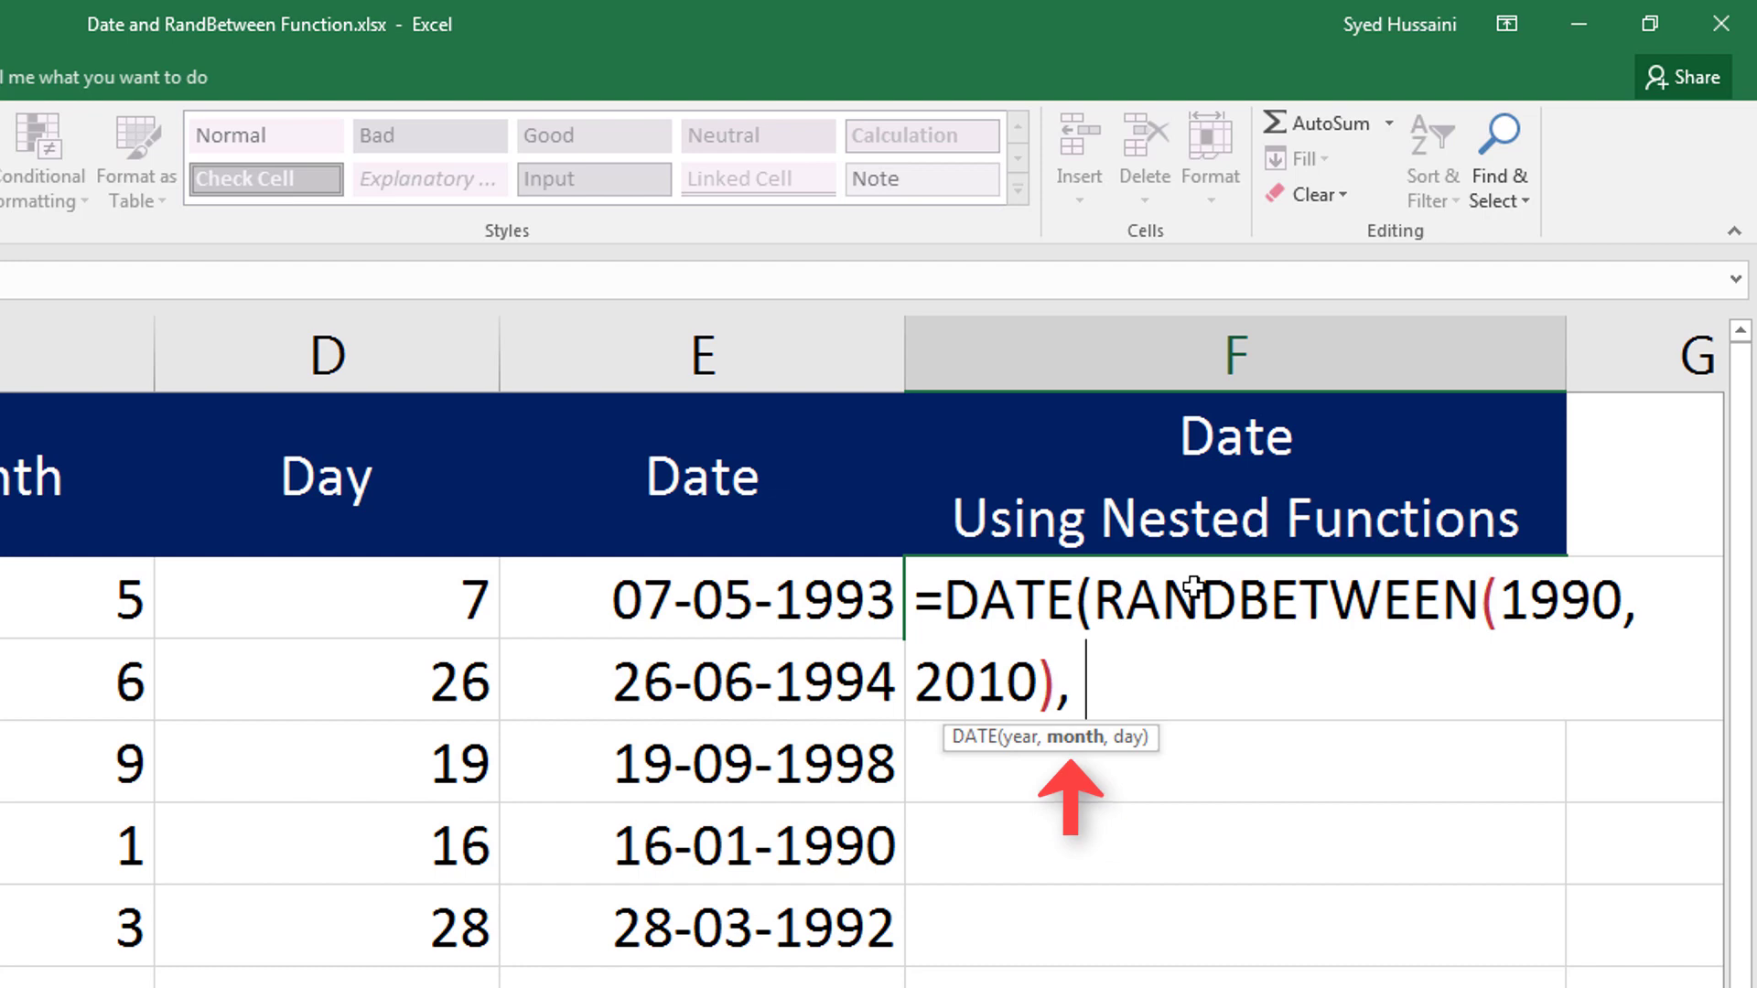
type("ran")
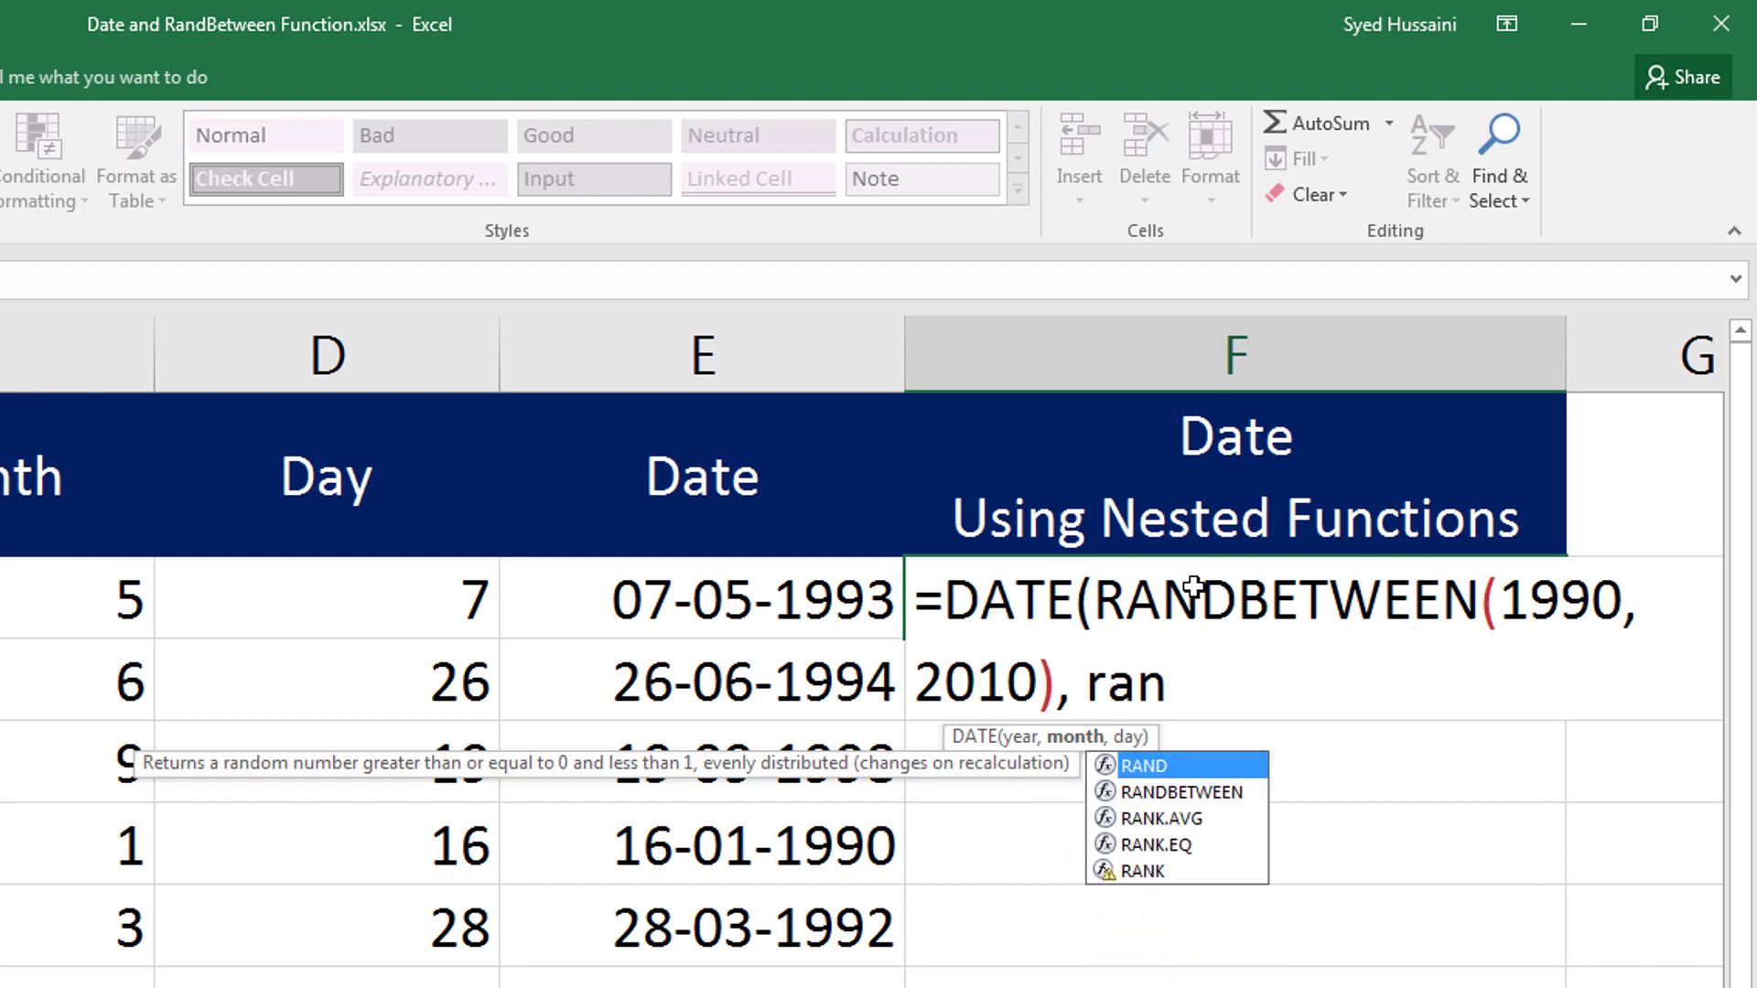
key("Down")
key("Tab")
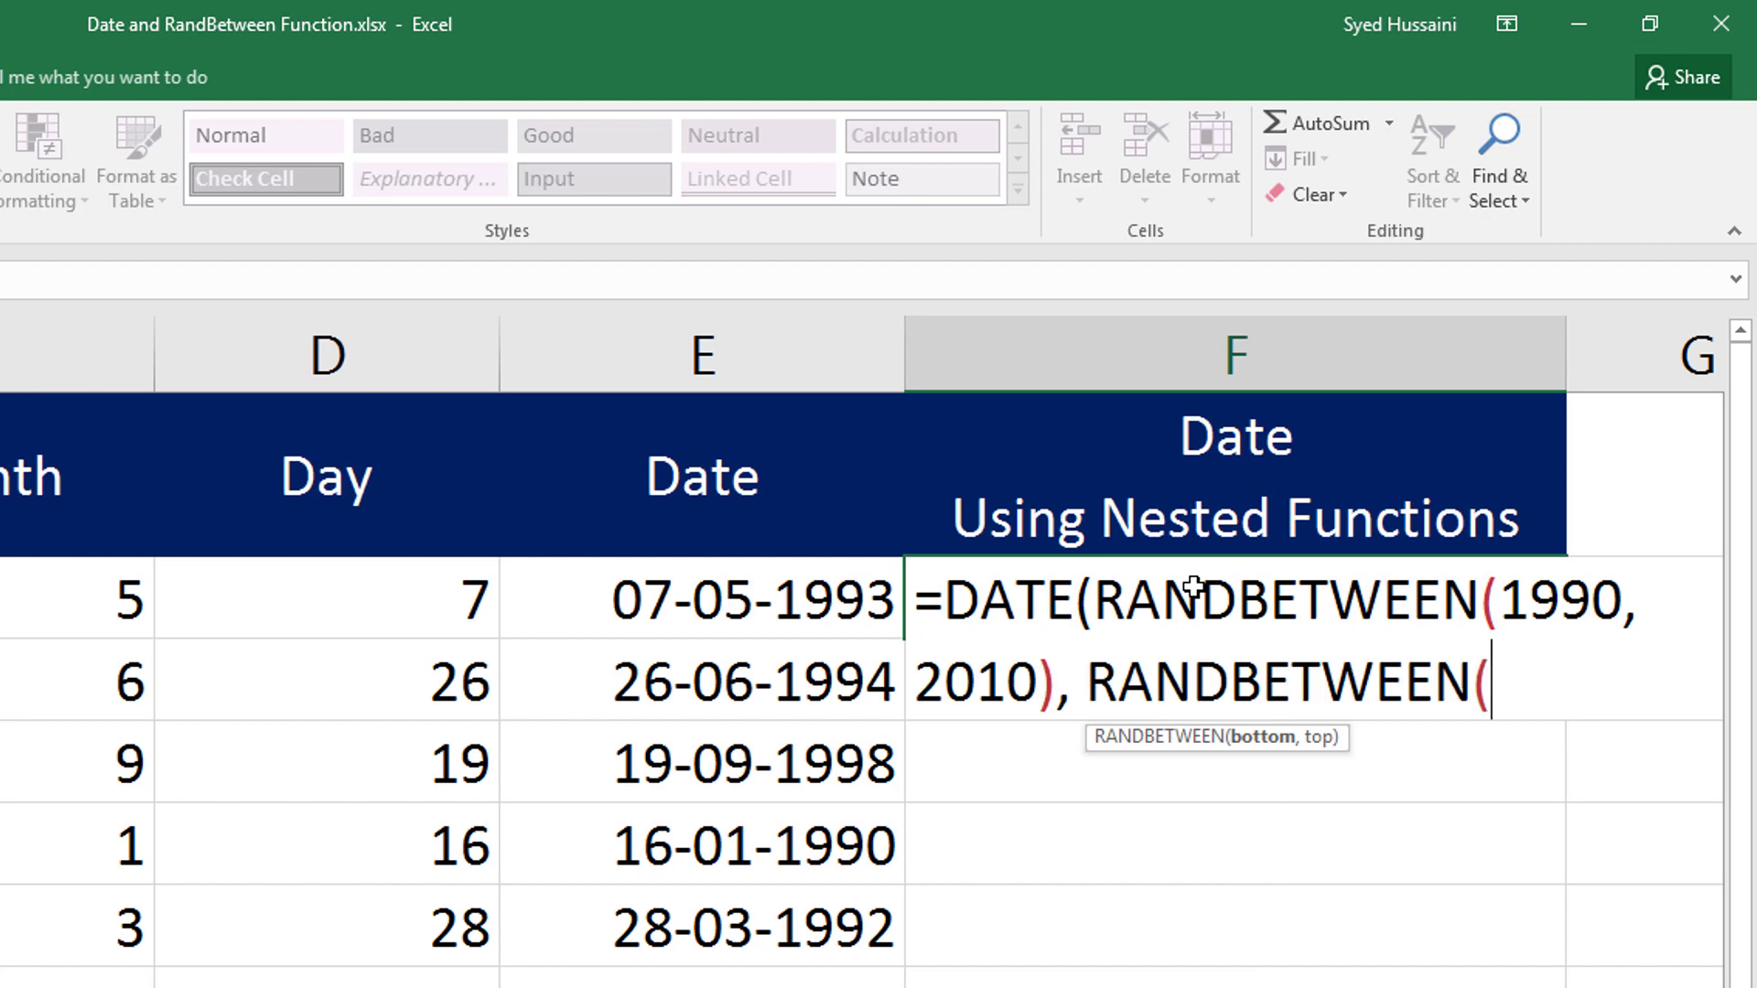
type("1, 12")
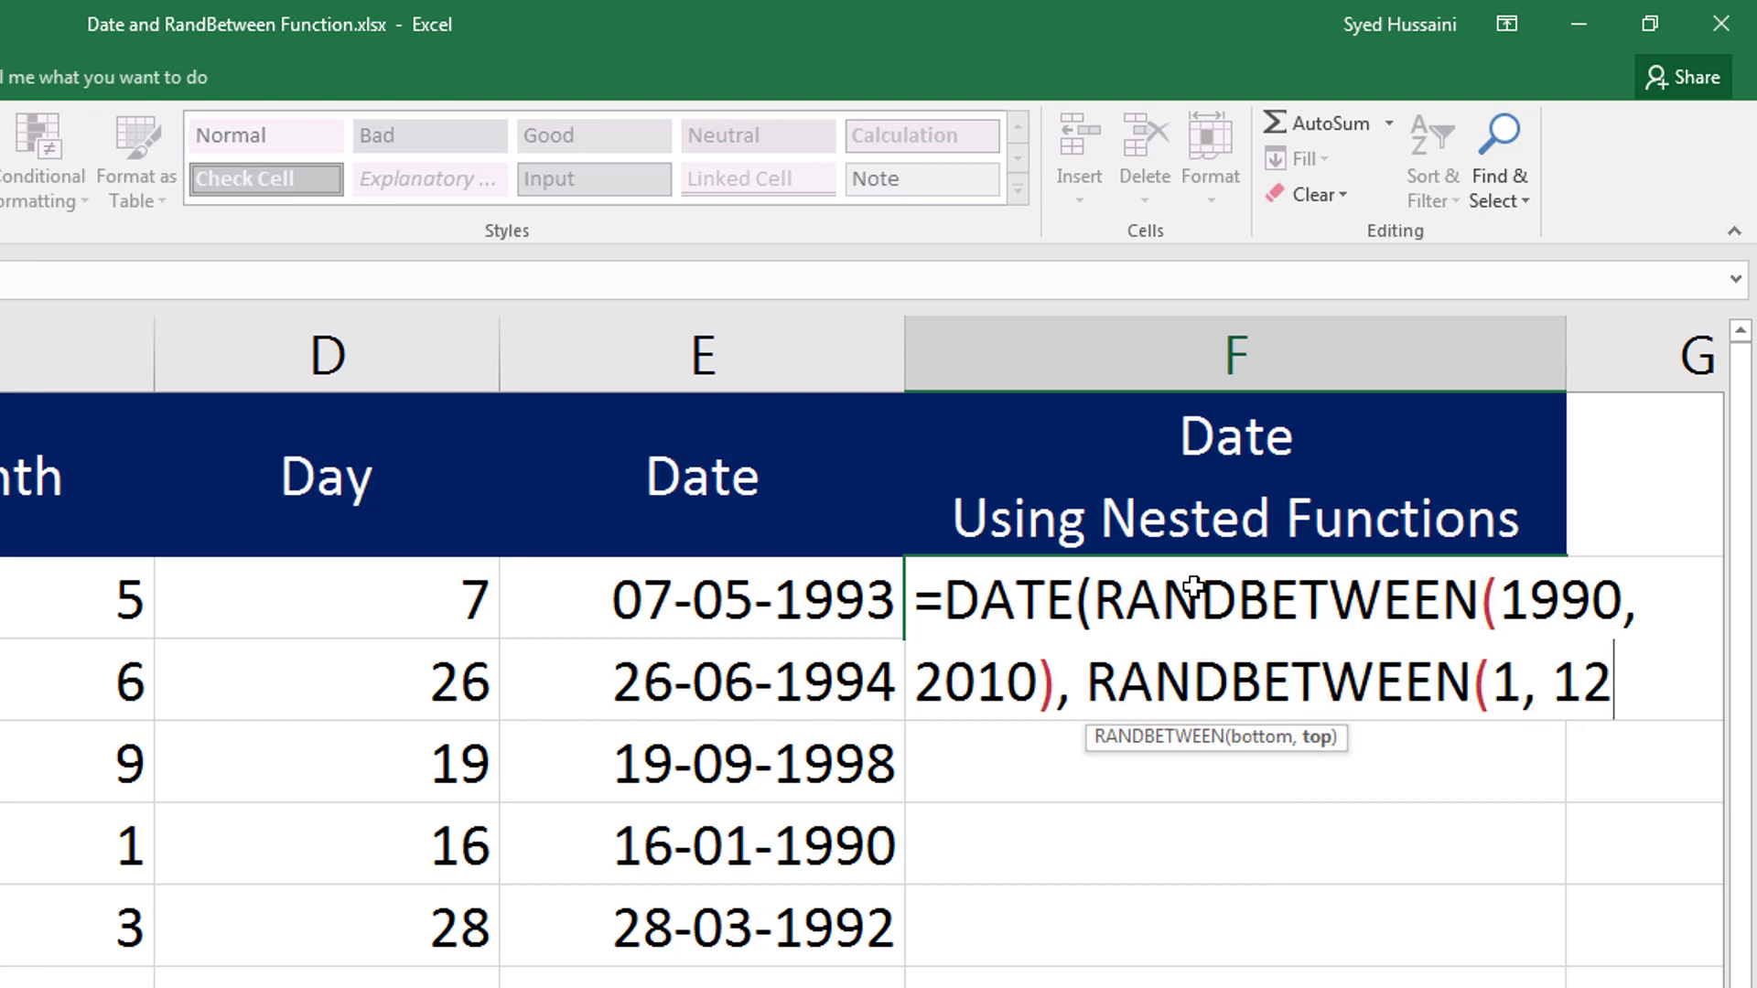
type(")")
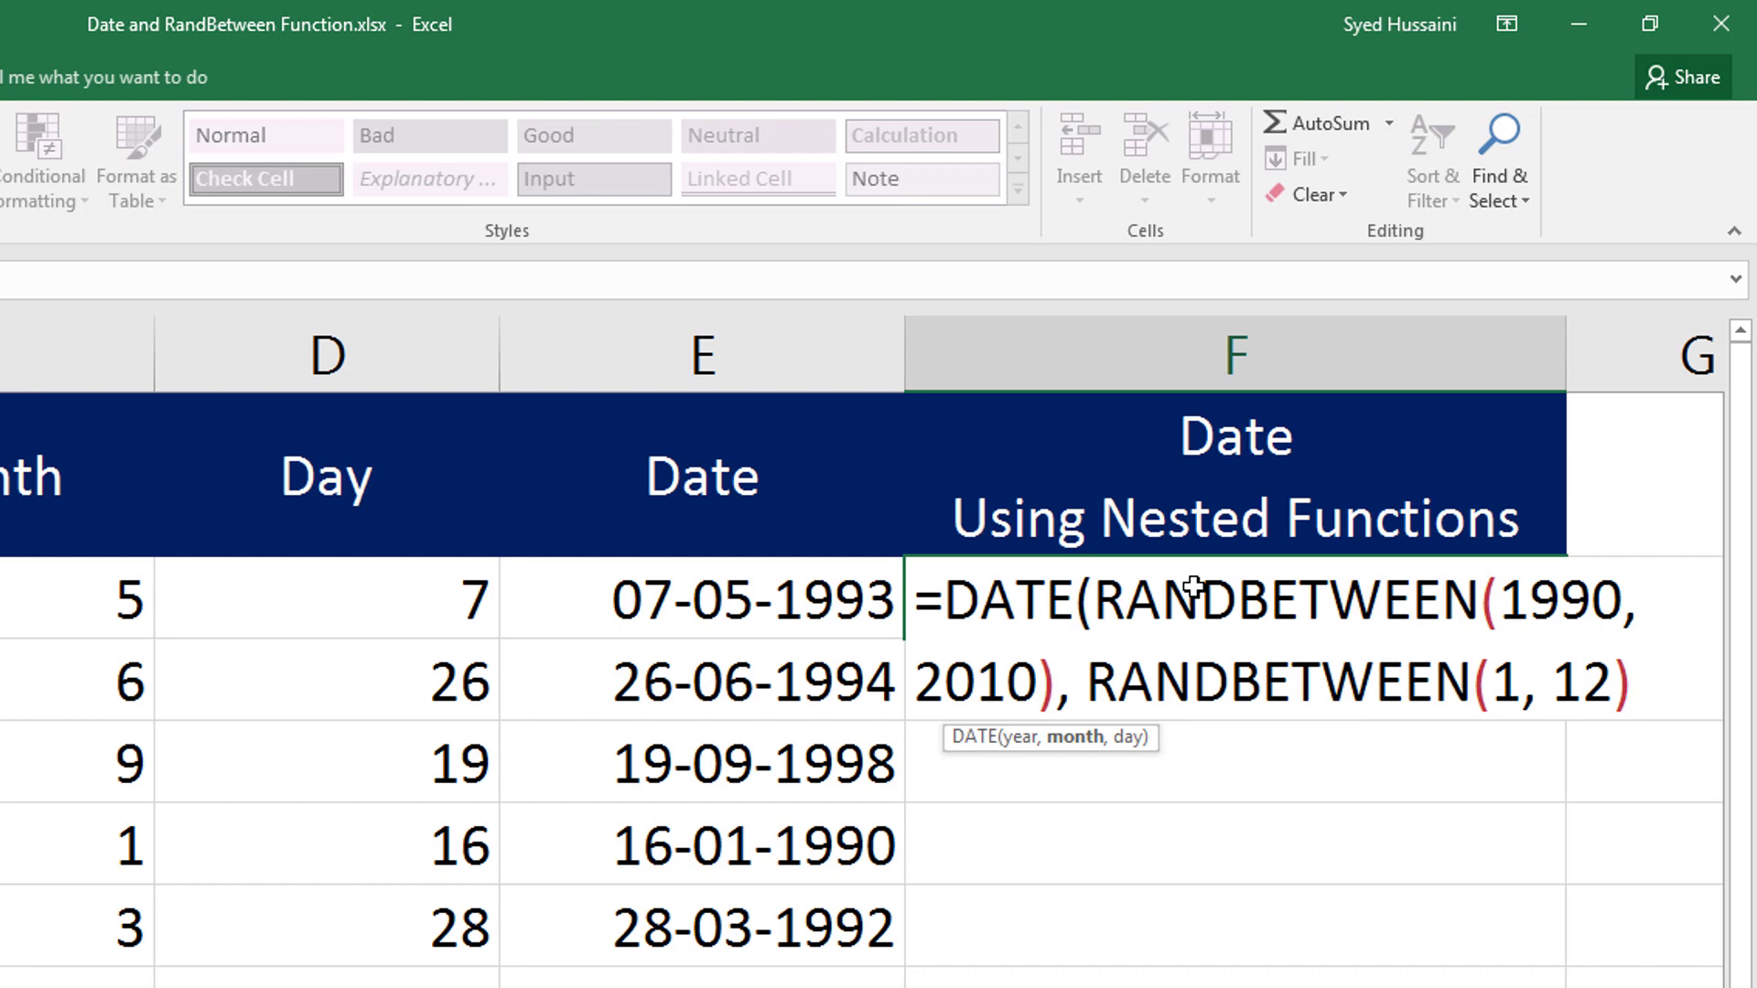
Add RANDBETWEEN(2, 27) as the day argument in F2, then close and enter the nested DATE formula.
type(", ran")
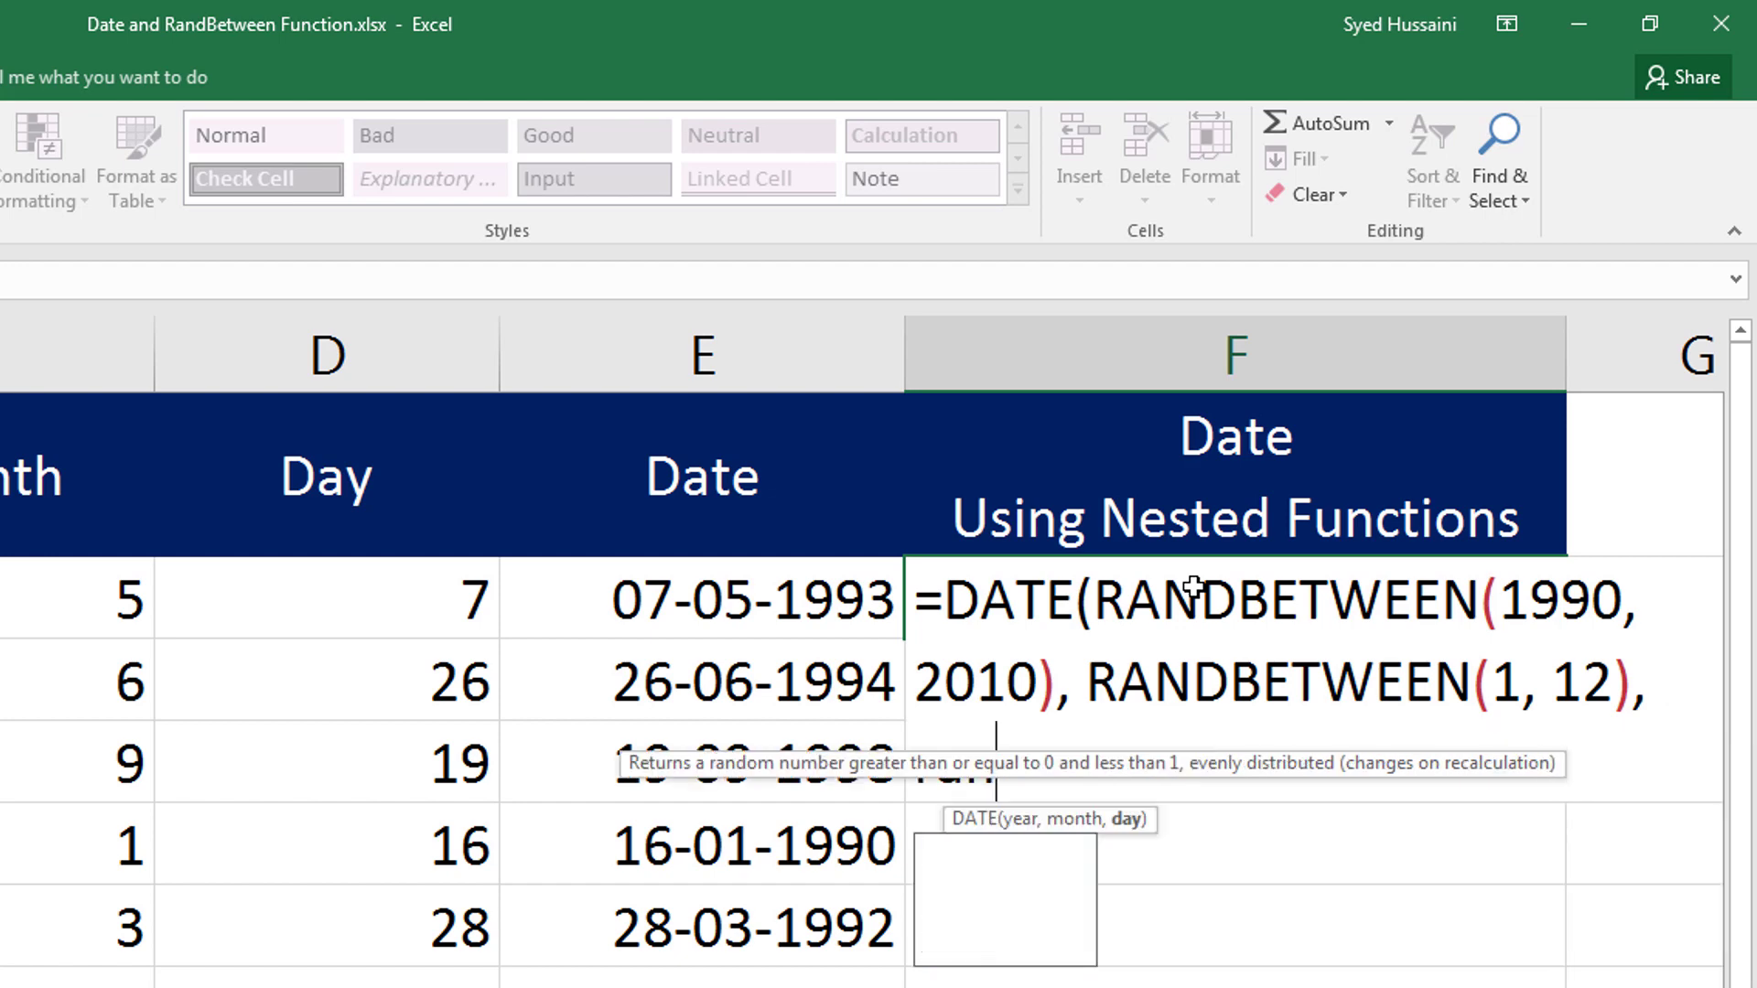
type("d")
key("Down")
key("Tab")
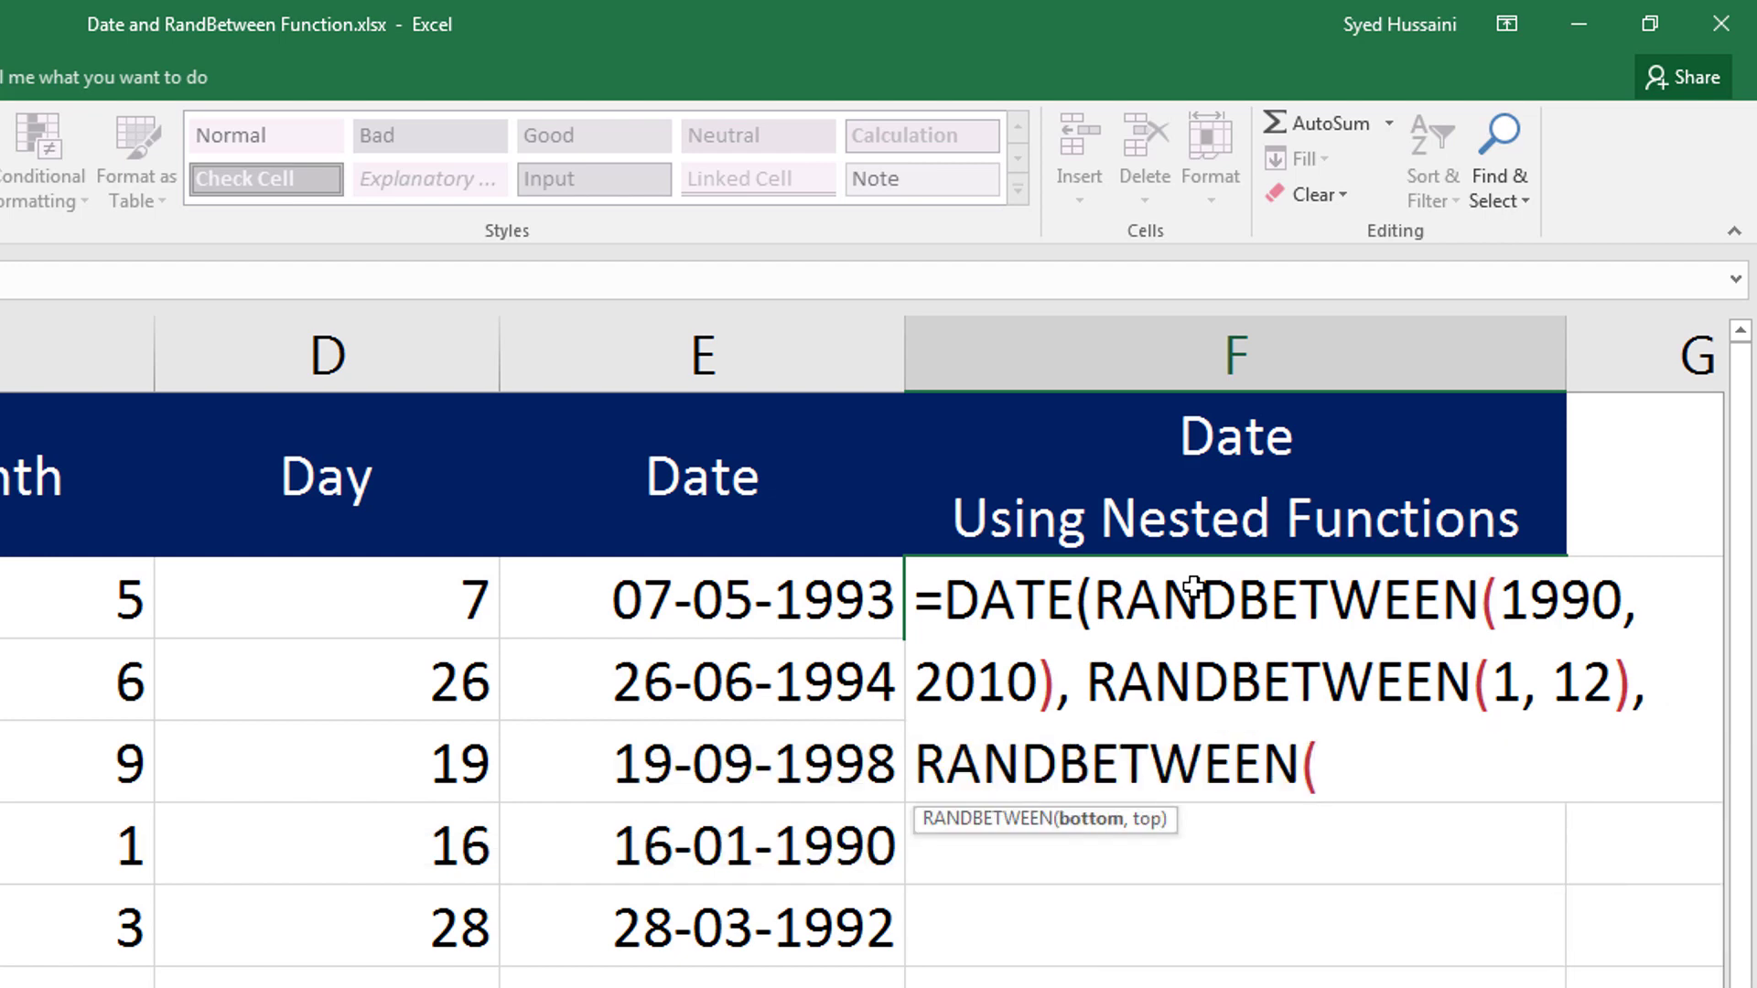
type("2, 2")
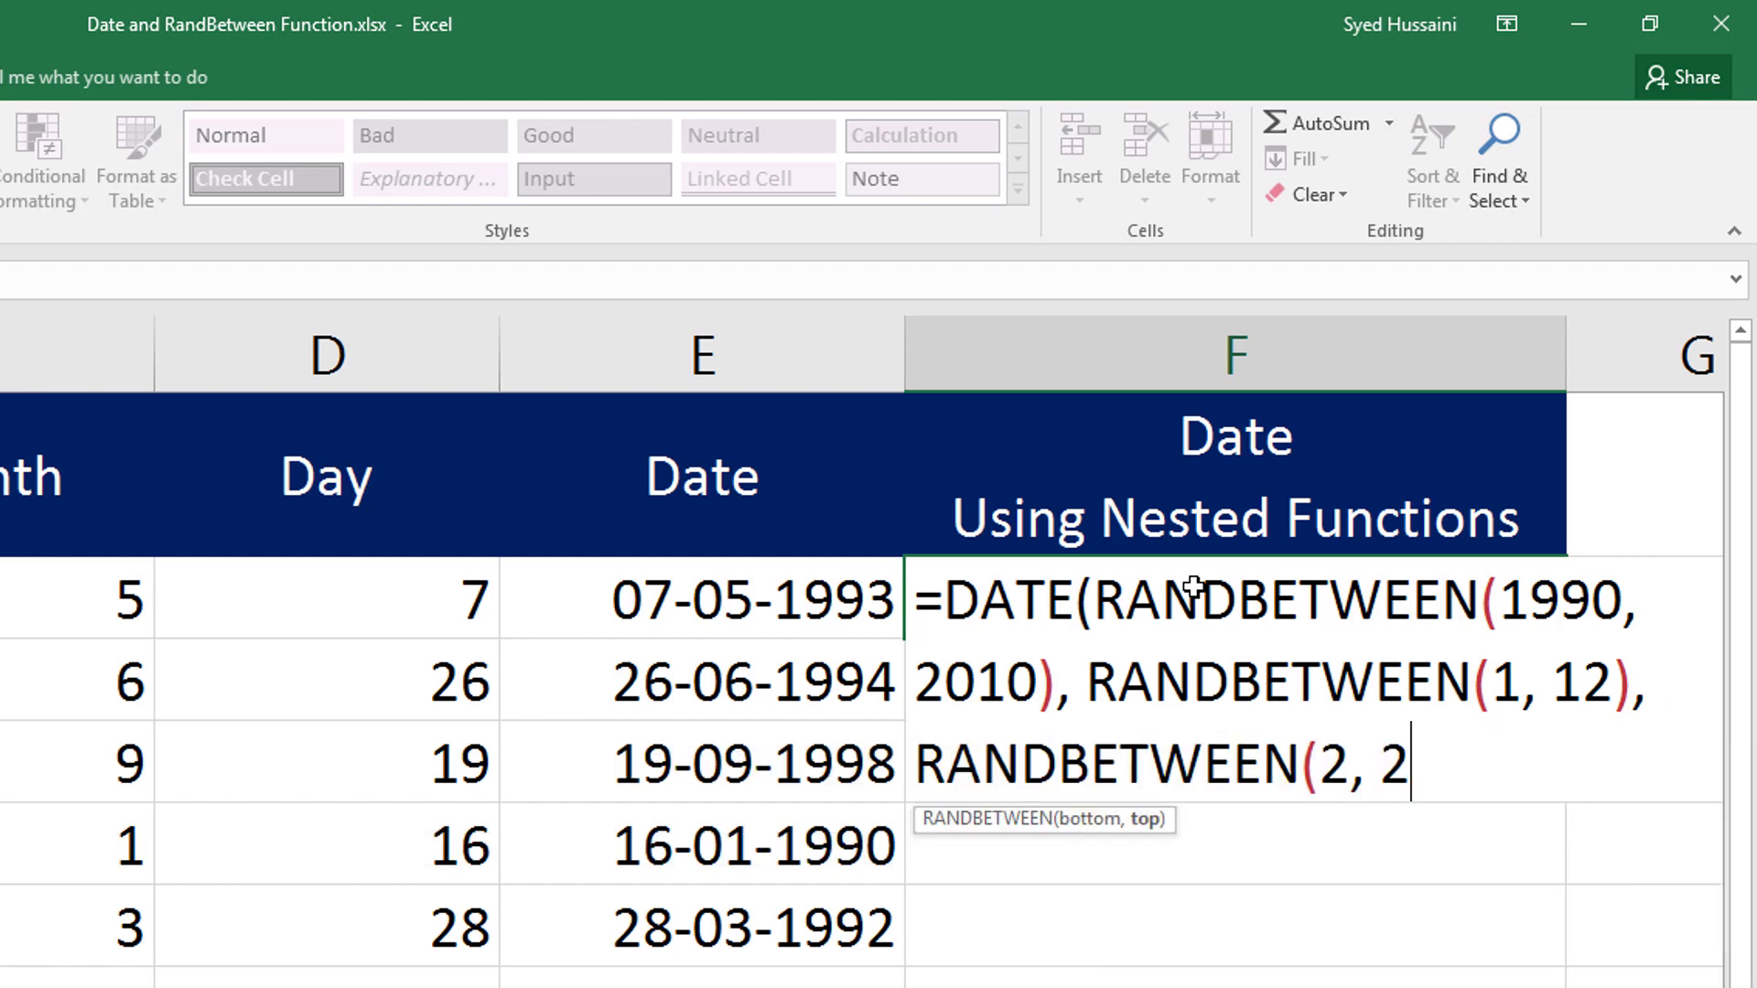
type("7)")
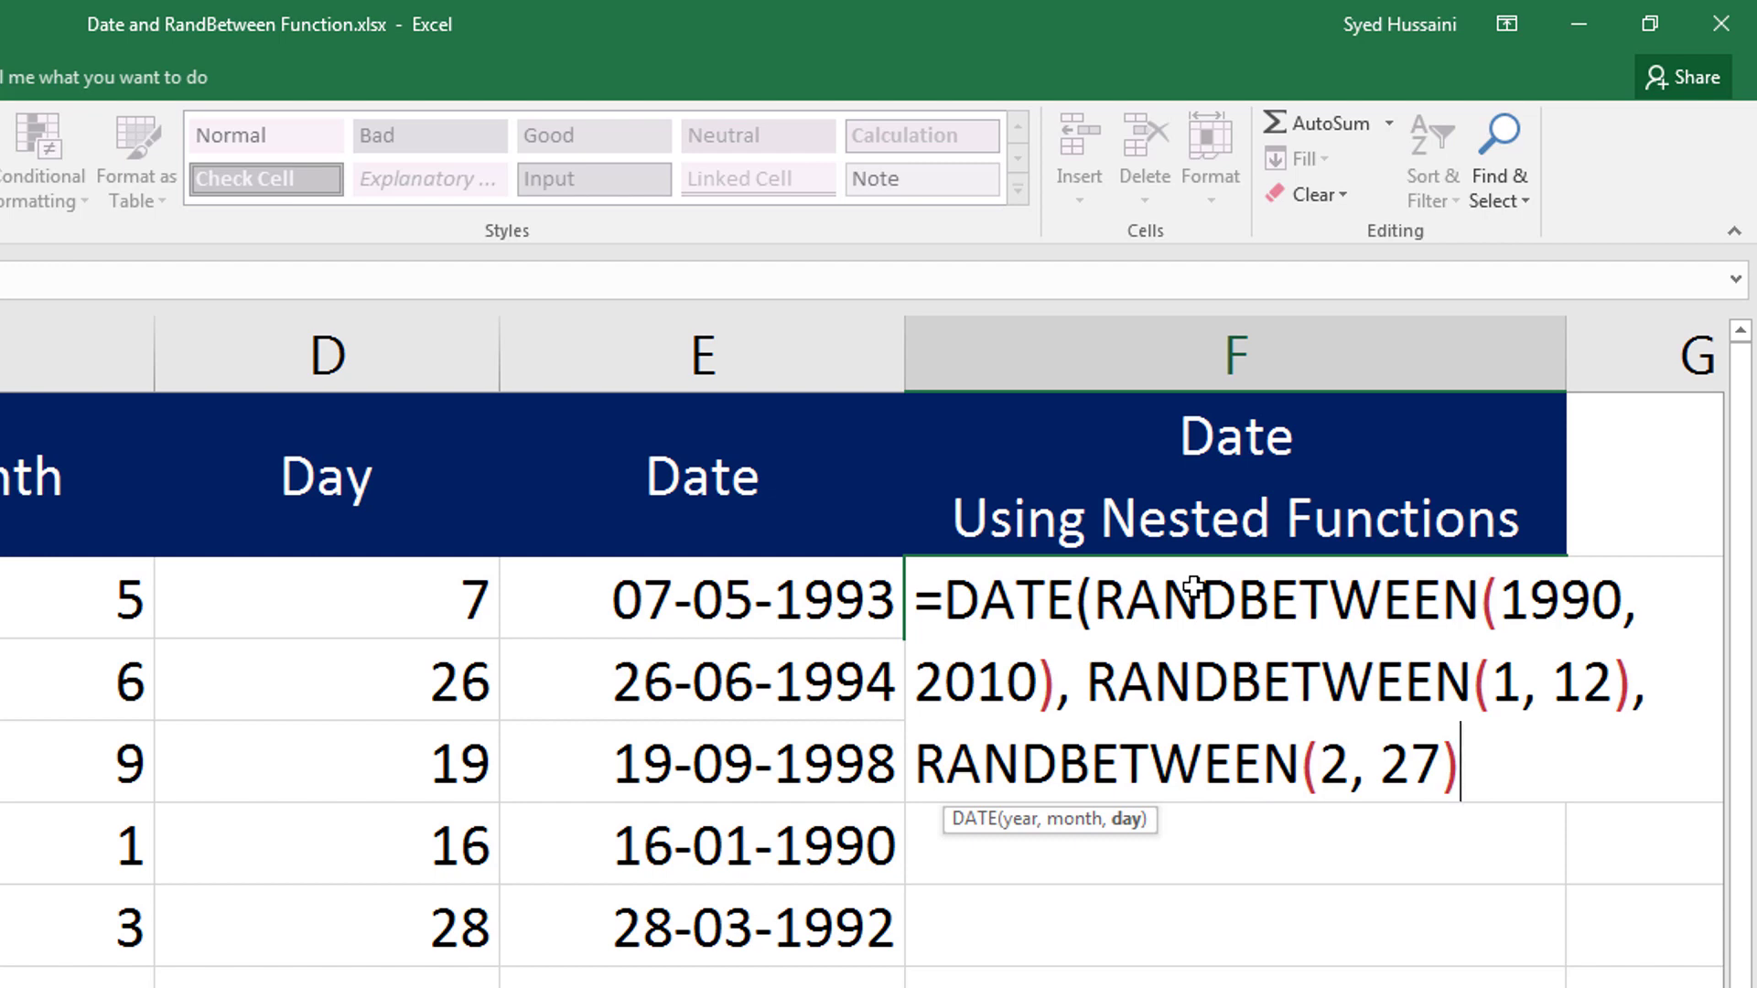
type(")")
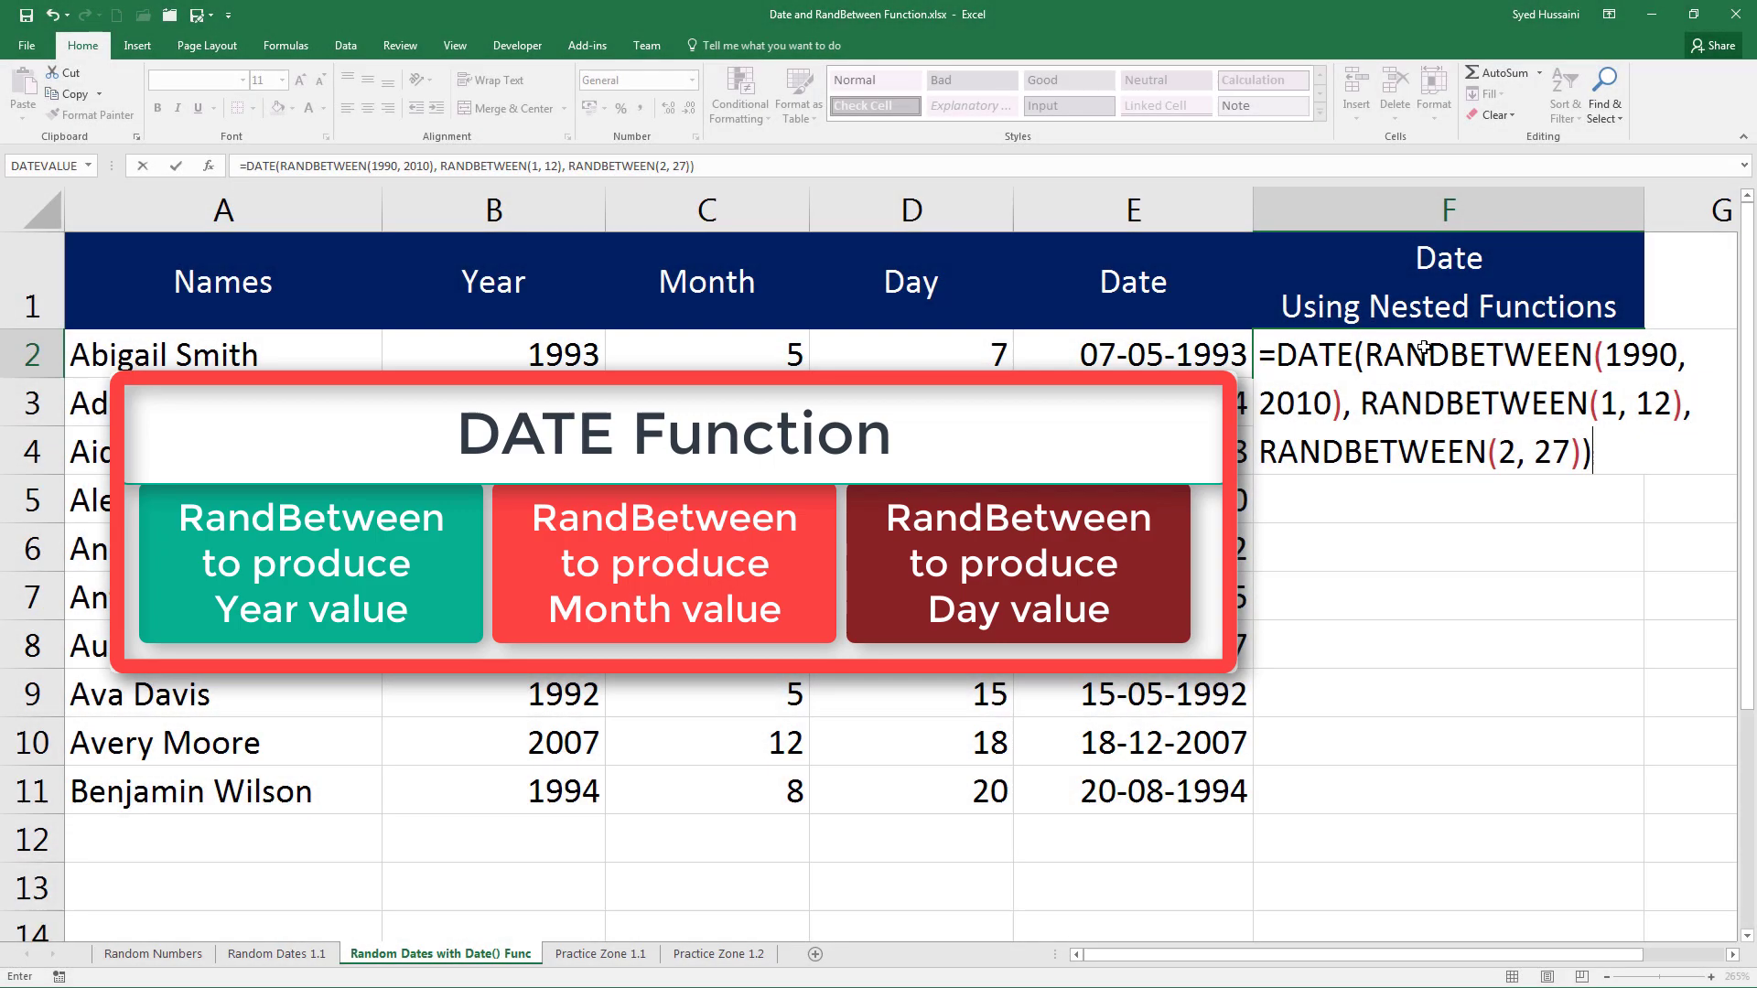
key("Return")
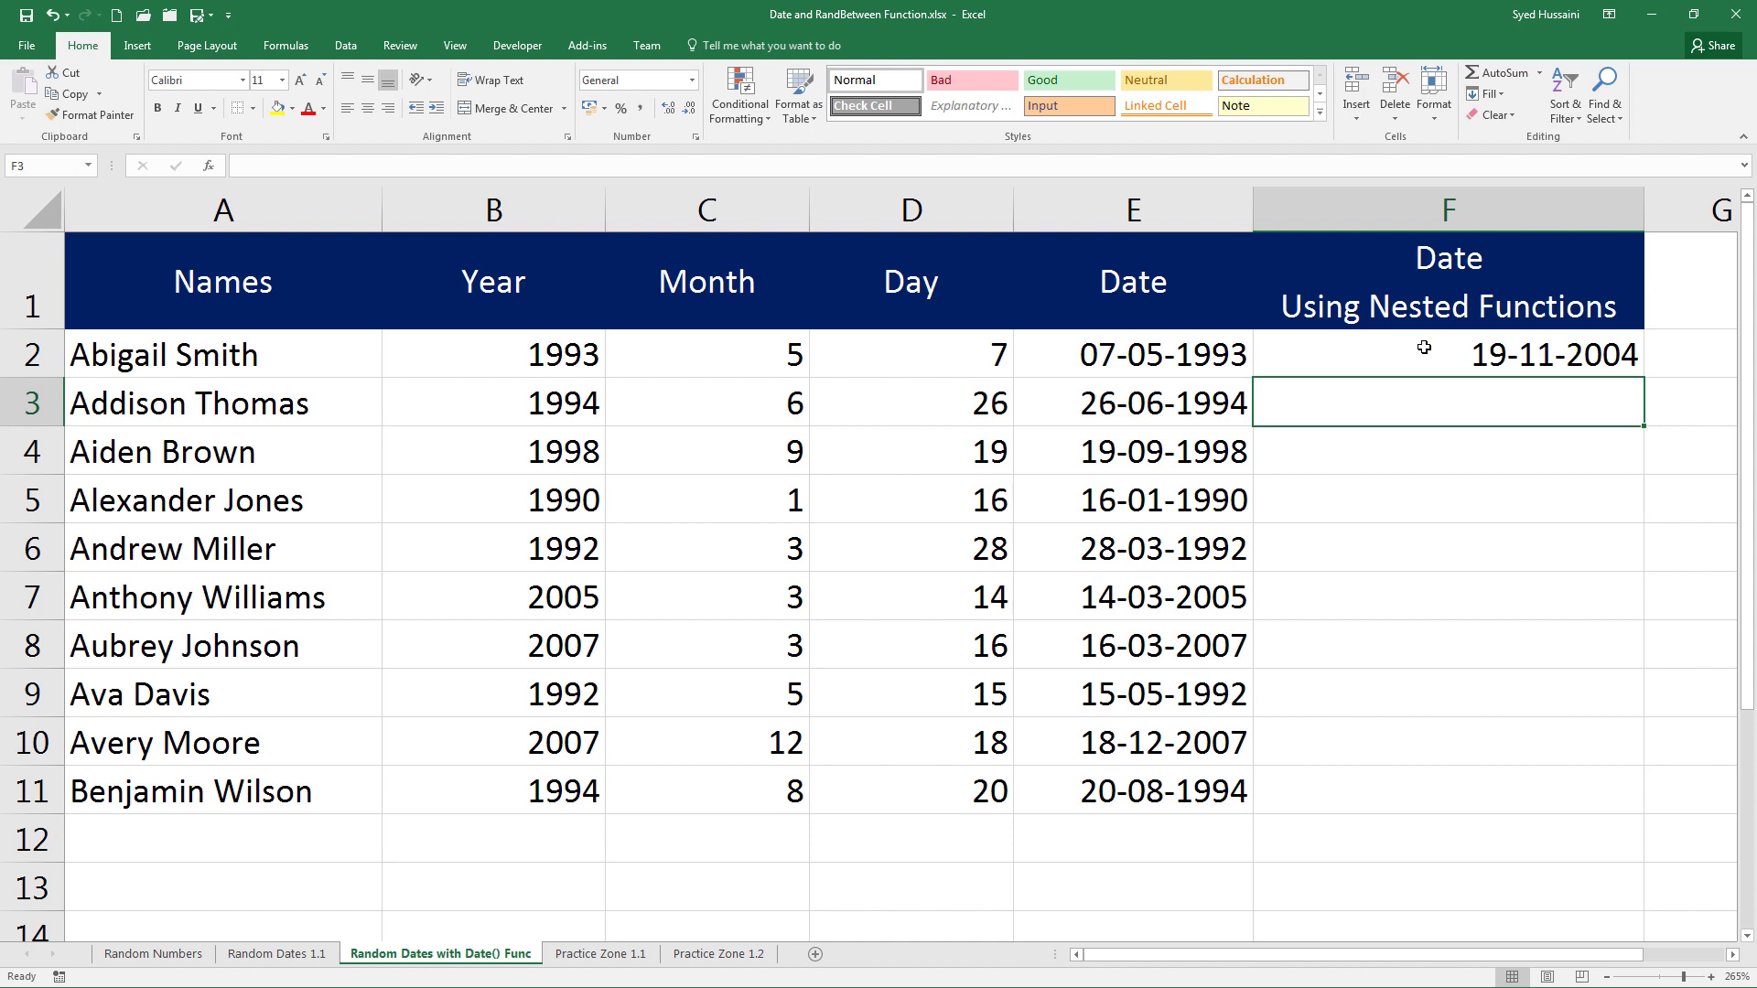
Fill the nested DATE formula from F2 down through F11.
left_click(1423, 348)
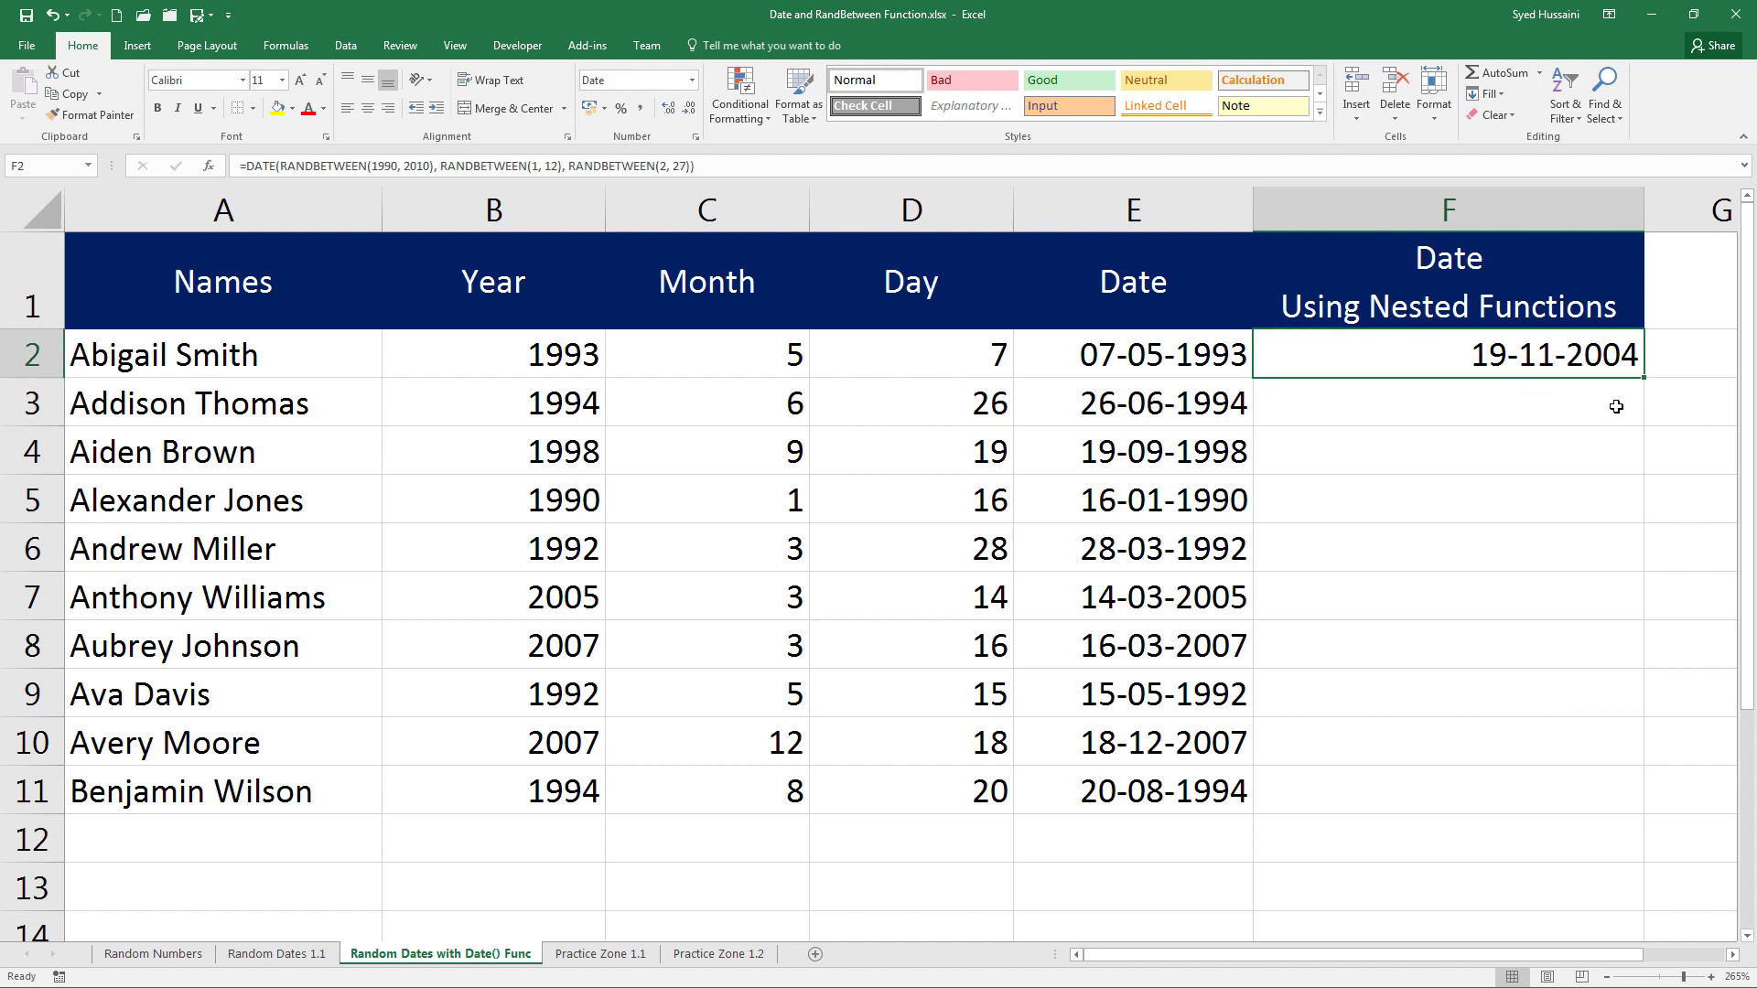
left_click_drag(1648, 378, 1616, 812)
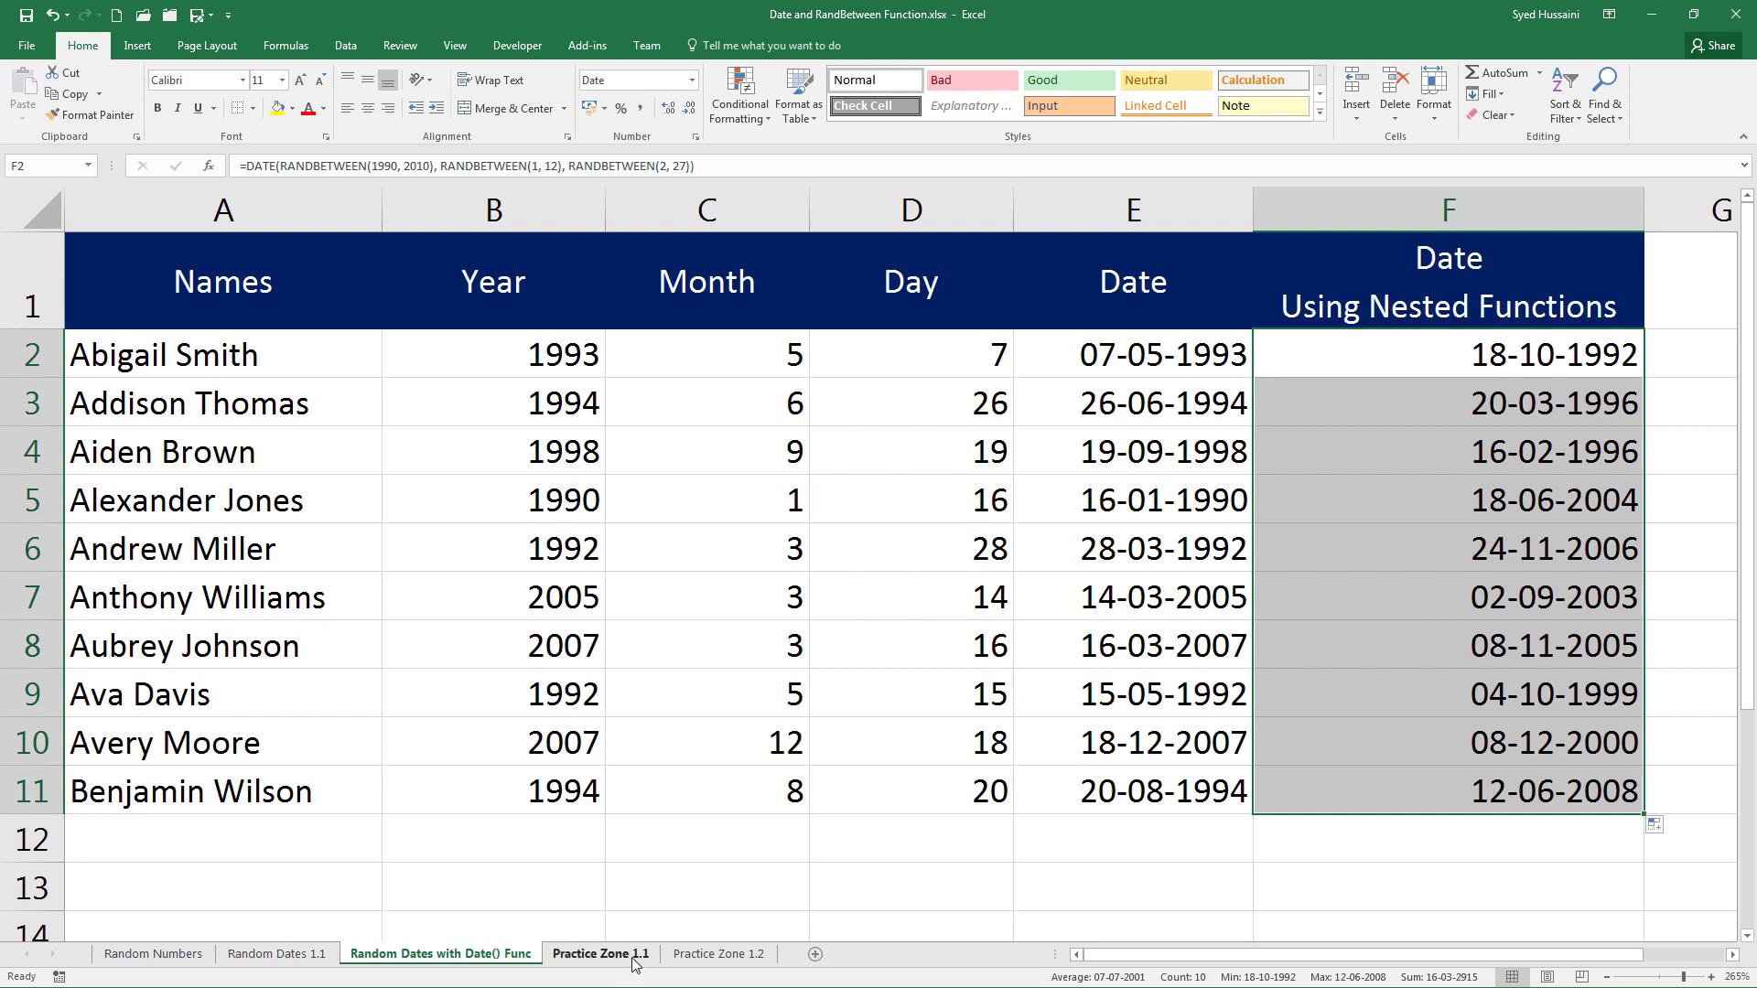
Review the exercises on the Practice Zone 1.1 and Practice Zone 1.2 sheets.
left_click(599, 953)
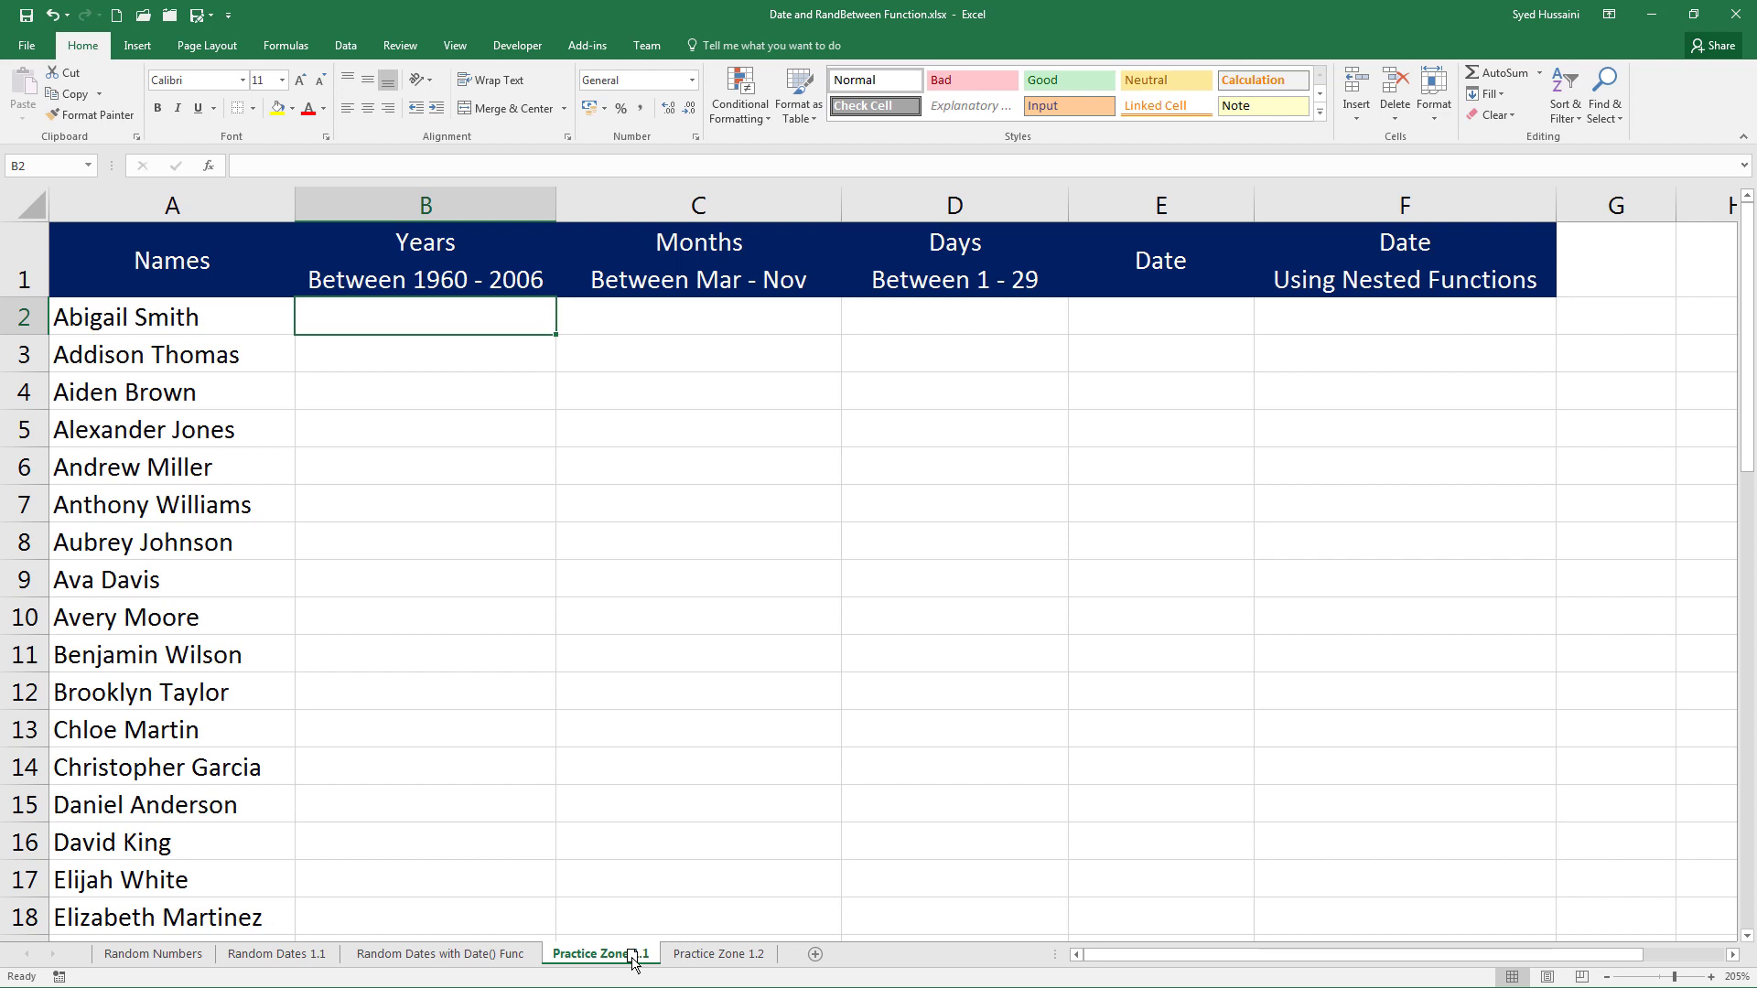
left_click(736, 961)
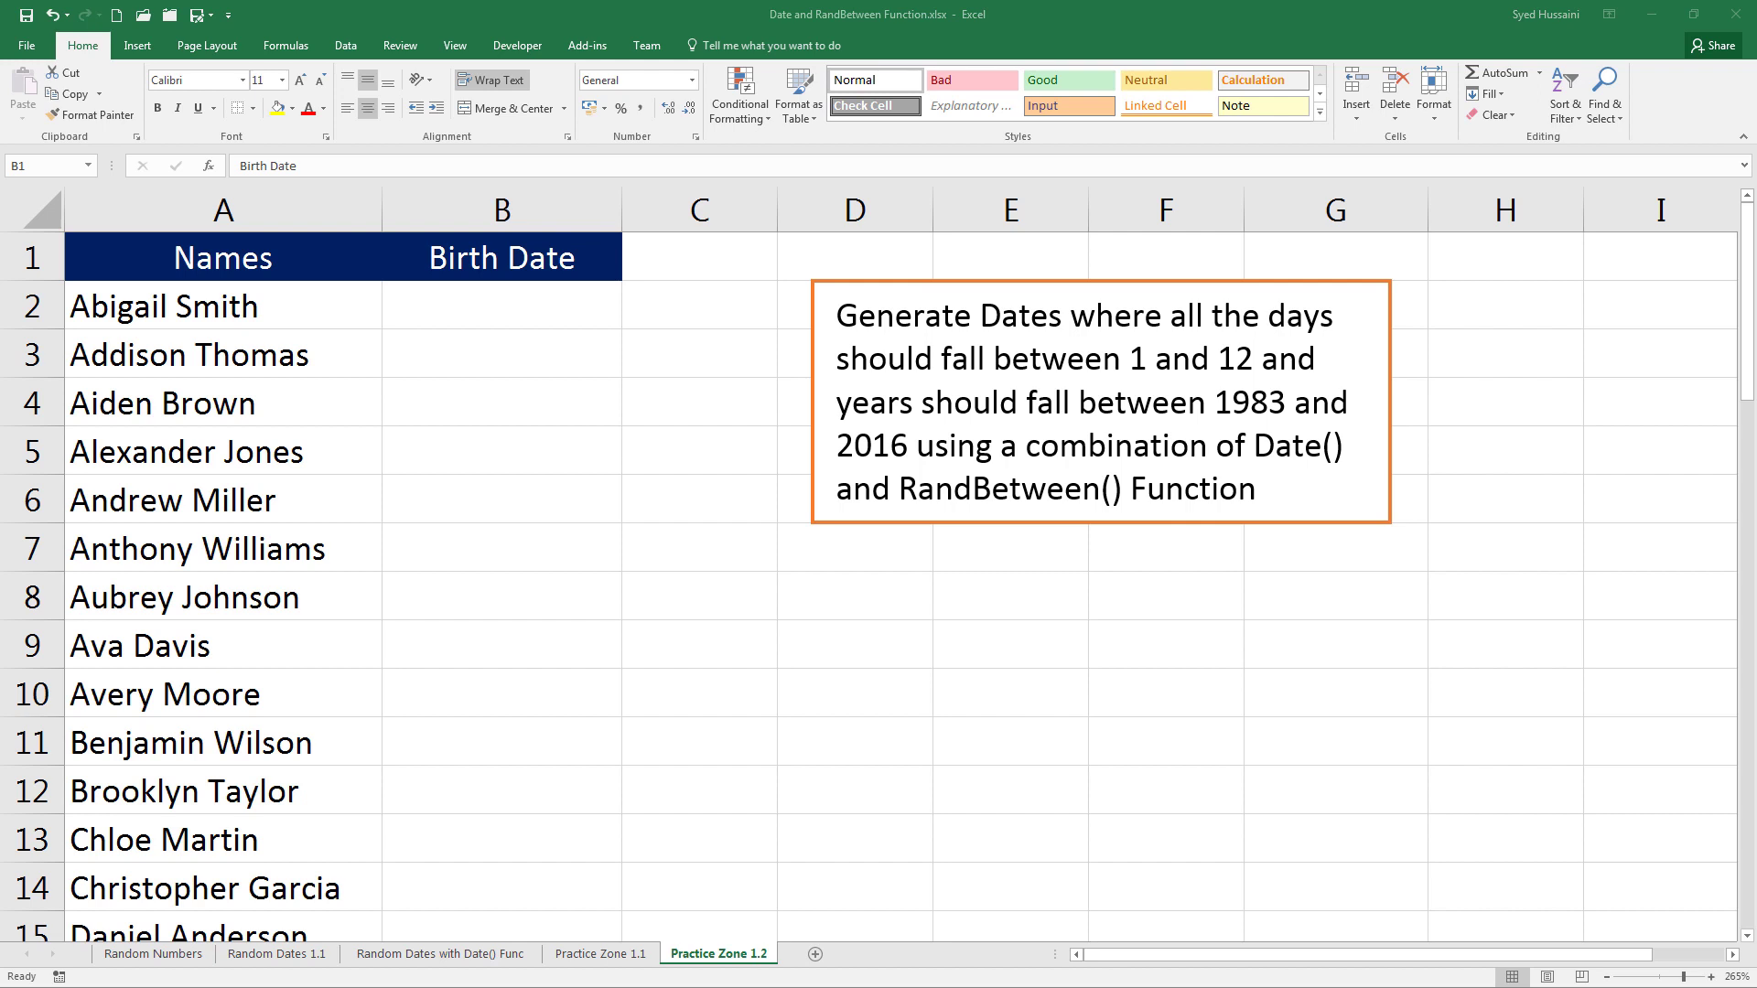
left_click(735, 960)
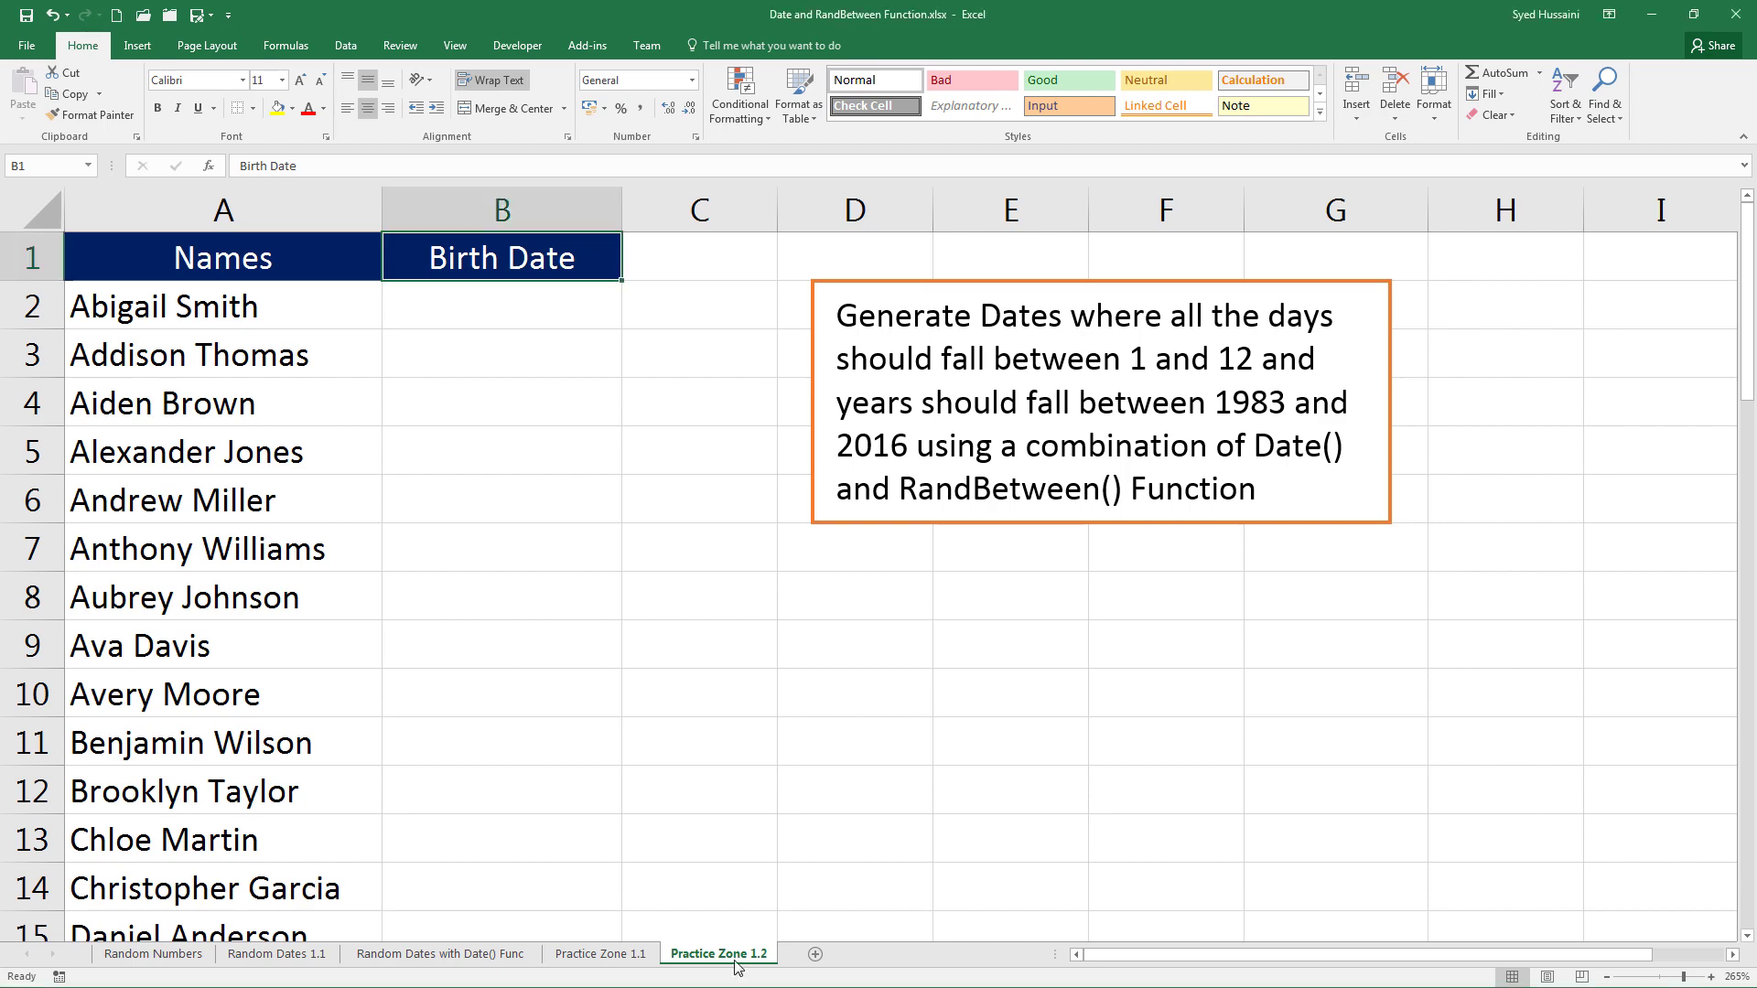